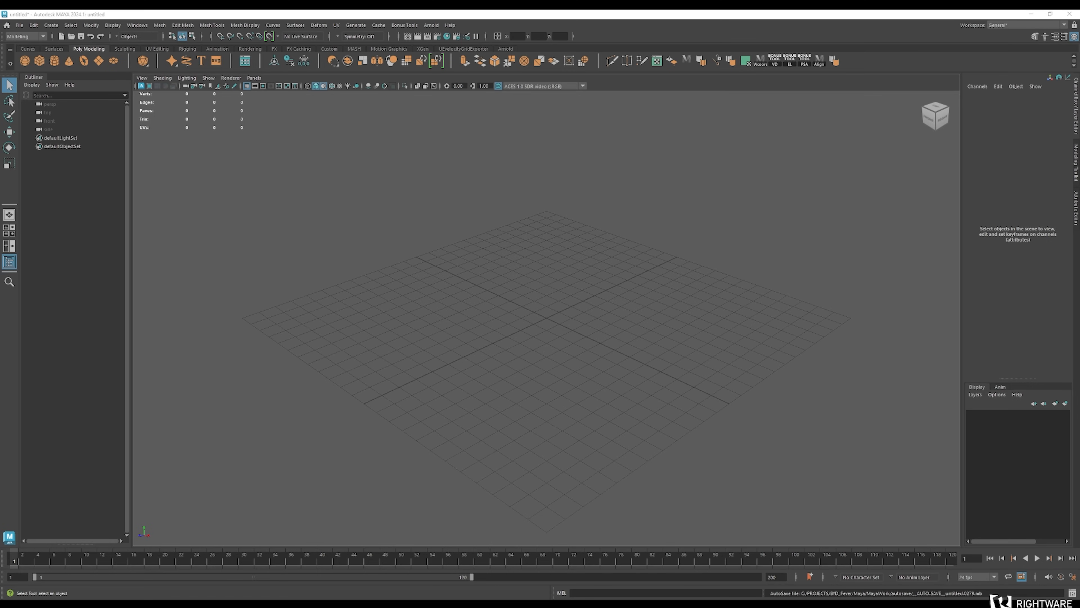
# Import the Carmodelreference model from the CarTemplate Resources folder in File Explorer into the empty Maya scene
pyautogui.hotkey('alt', 'Tab')
pyautogui.doubleClick(329, 229)
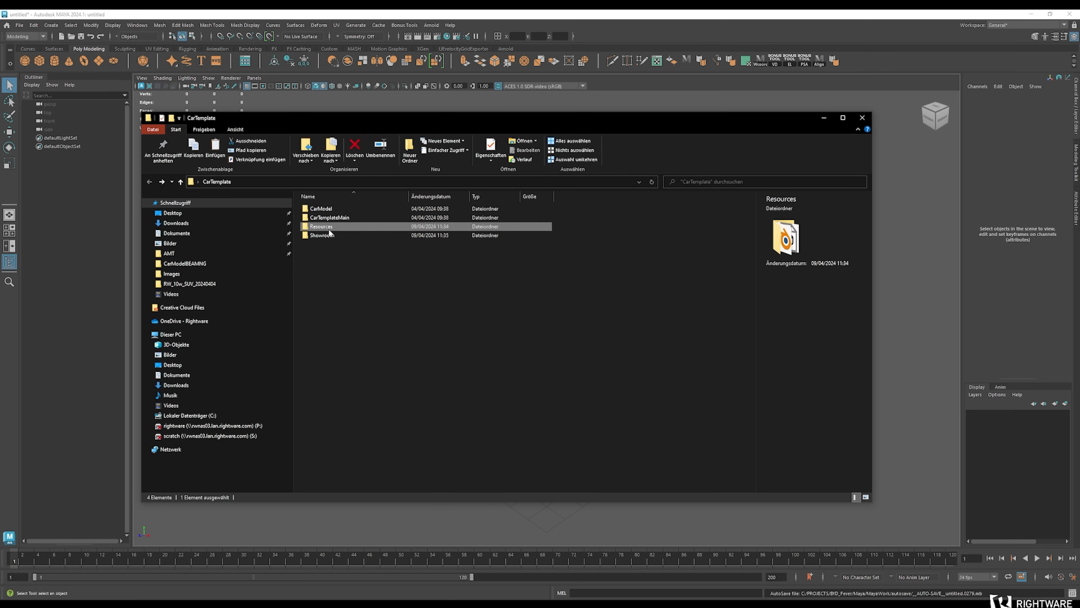
pyautogui.click(319, 203)
pyautogui.moveTo(320, 203); pyautogui.dragTo(933, 284)
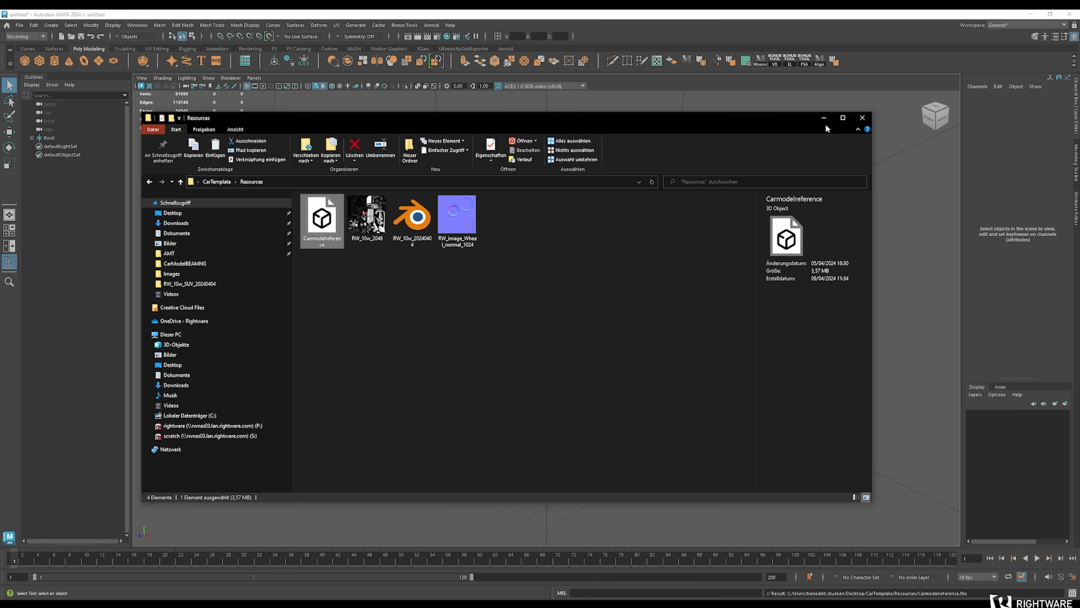
pyautogui.click(824, 118)
pyautogui.scroll(-15, 622, 309)
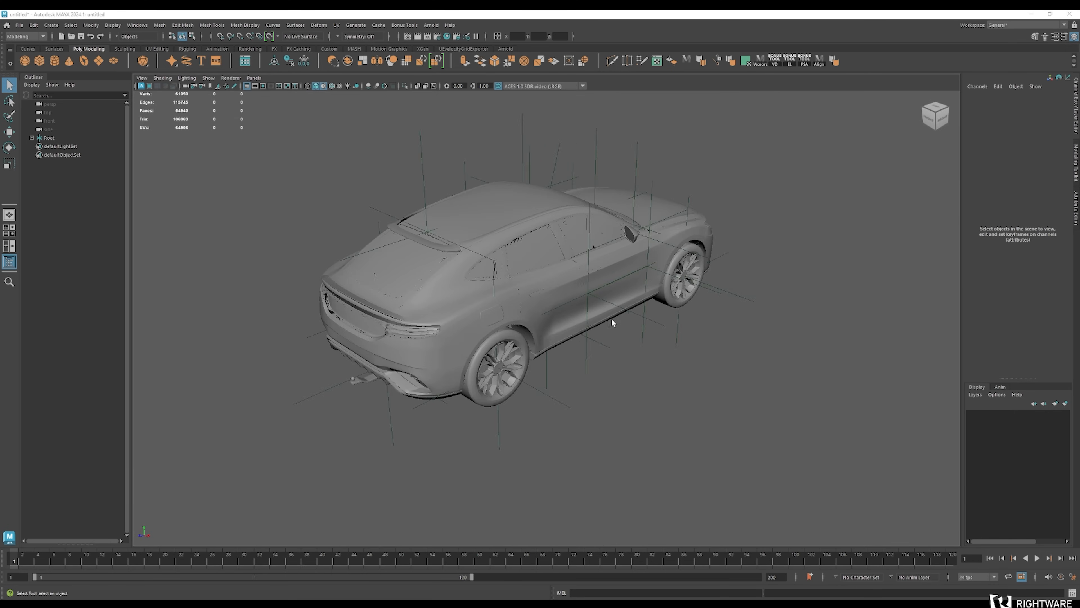
pyautogui.keyDown('alt'); pyautogui.moveTo(611, 319); pyautogui.dragTo(626, 342); pyautogui.keyUp('alt')
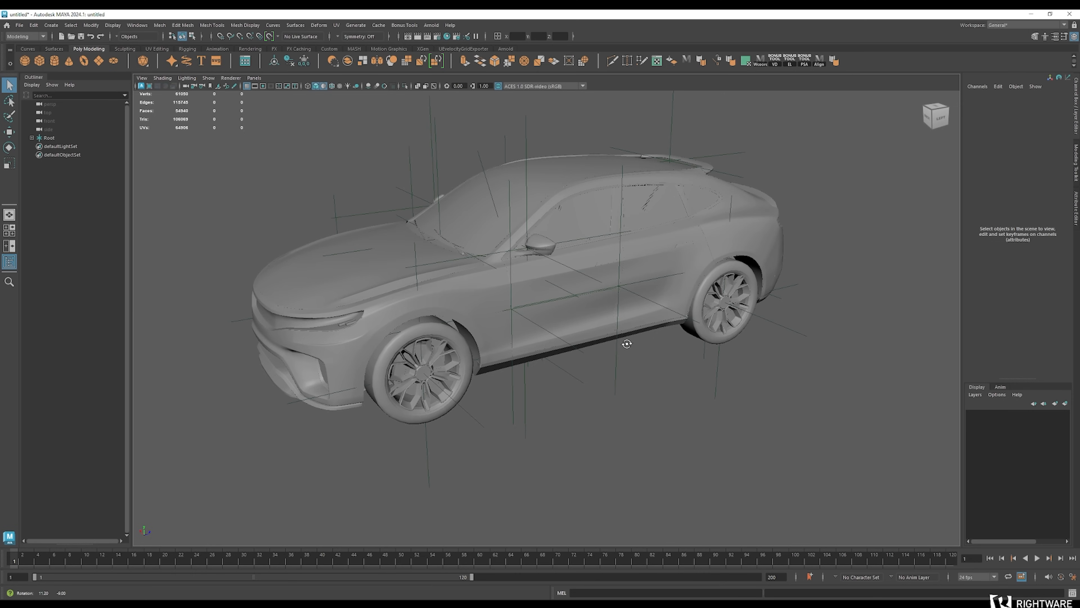
# Expand the Root hierarchy and unhide the emissive glass meshes of the trunk and car body
pyautogui.click(31, 138)
pyautogui.click(37, 146)
pyautogui.click(37, 222)
pyautogui.click(37, 290)
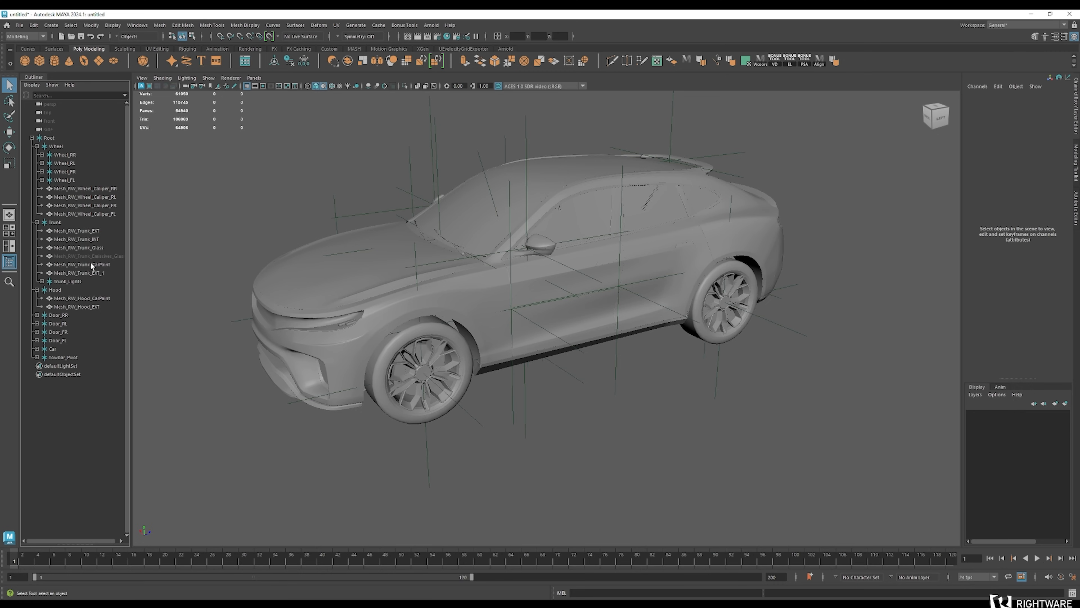
pyautogui.click(83, 256)
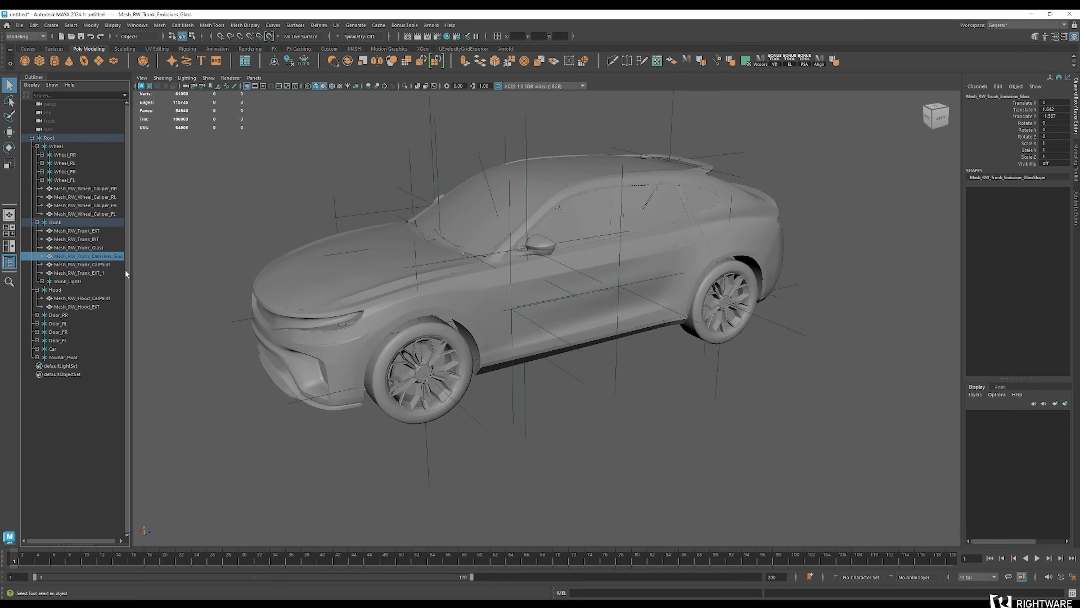
pyautogui.hotkey('ctrl', 'h')
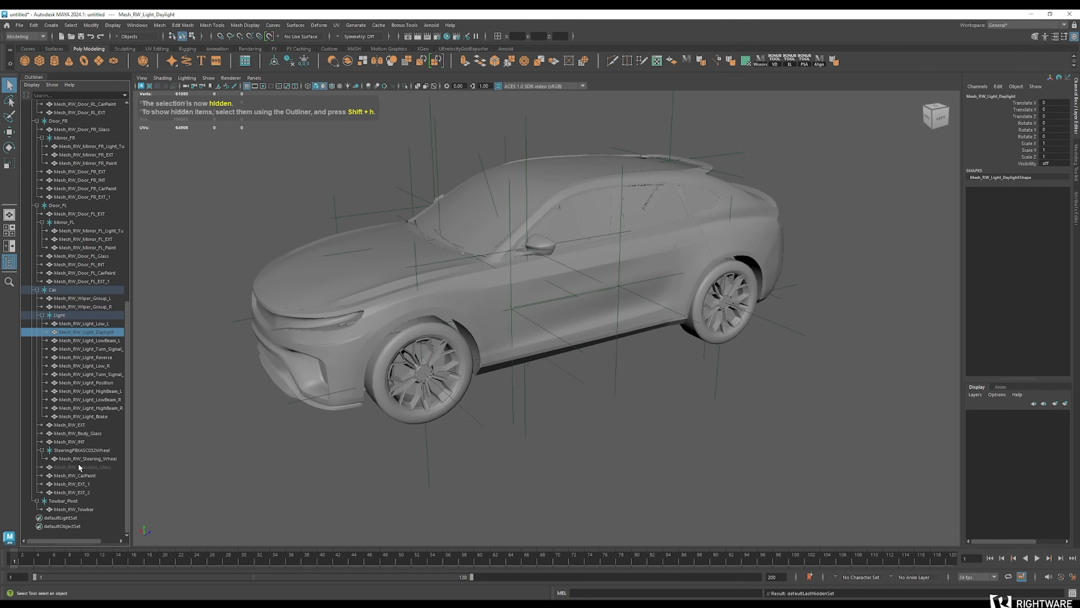
pyautogui.click(83, 466)
pyautogui.hotkey('shift', 'h')
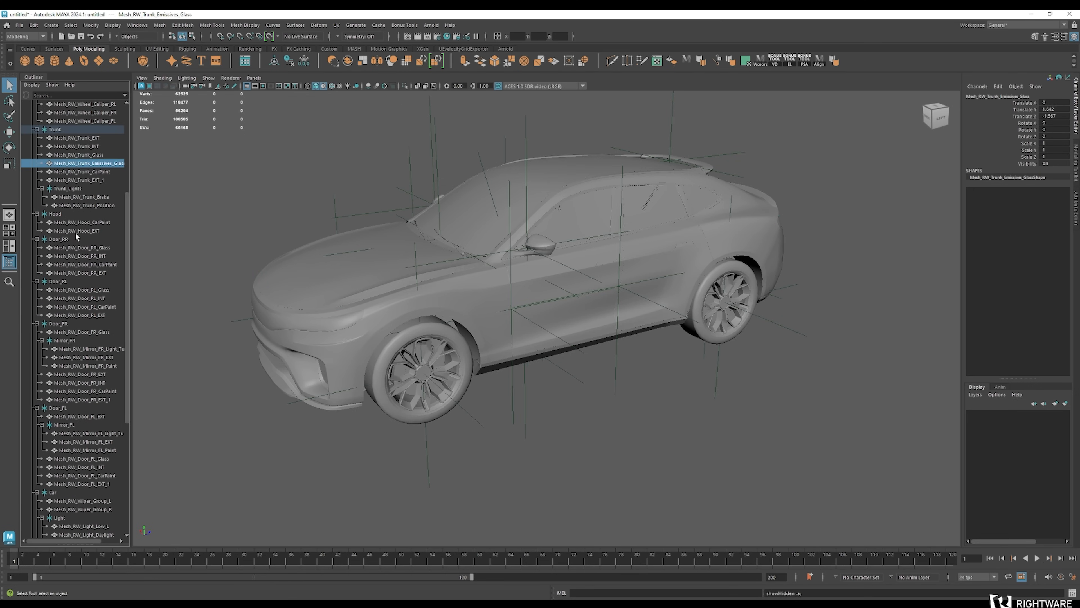
# Examine the front-right wheel rim and the individual trunk meshes, including interior, glass, emissive glass, car paint and EXT_1
pyautogui.scroll(5, 76, 233)
pyautogui.click(72, 222)
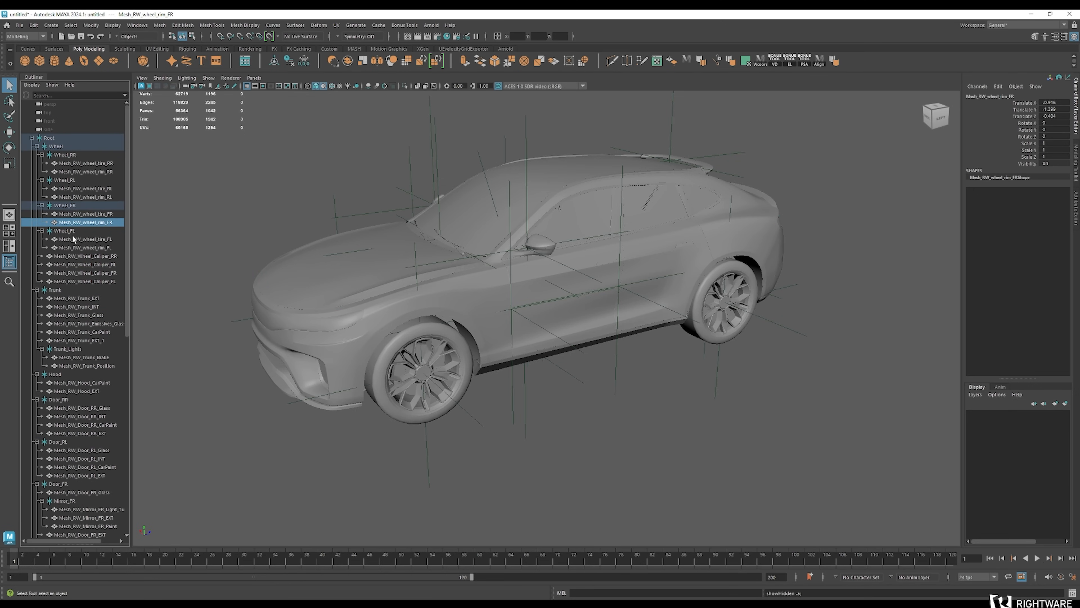
pyautogui.click(74, 306)
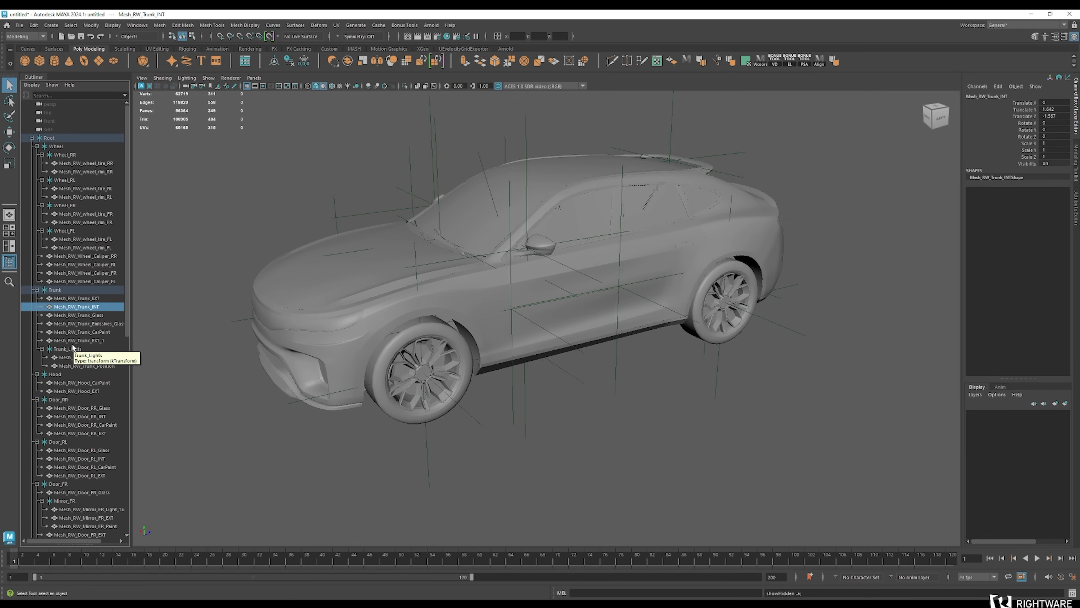
pyautogui.keyDown('alt'); pyautogui.moveTo(349, 340); pyautogui.dragTo(695, 333); pyautogui.keyUp('alt')
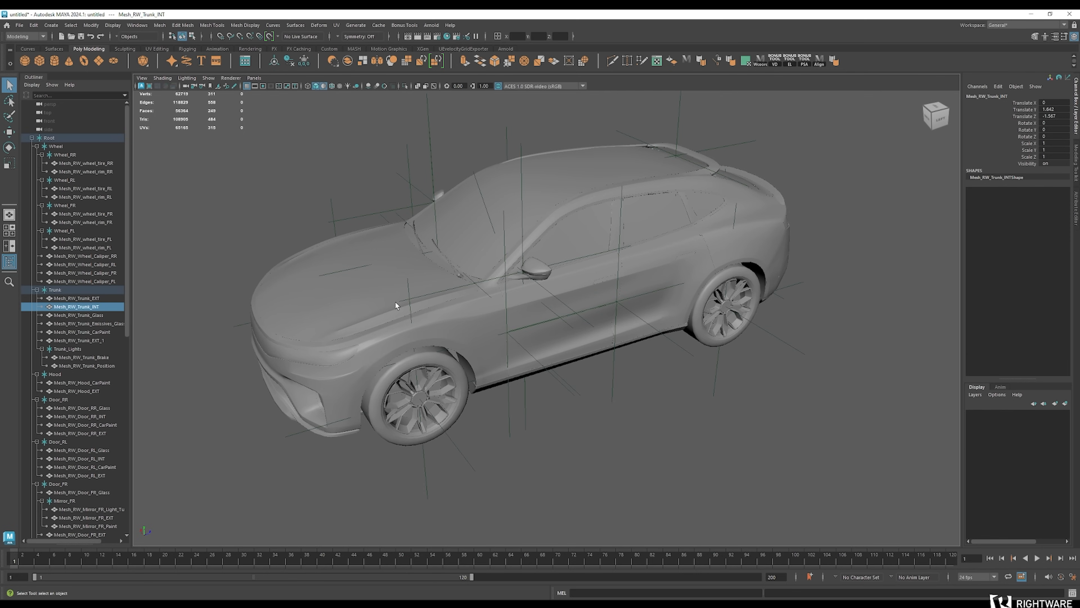
pyautogui.click(67, 316)
pyautogui.click(68, 324)
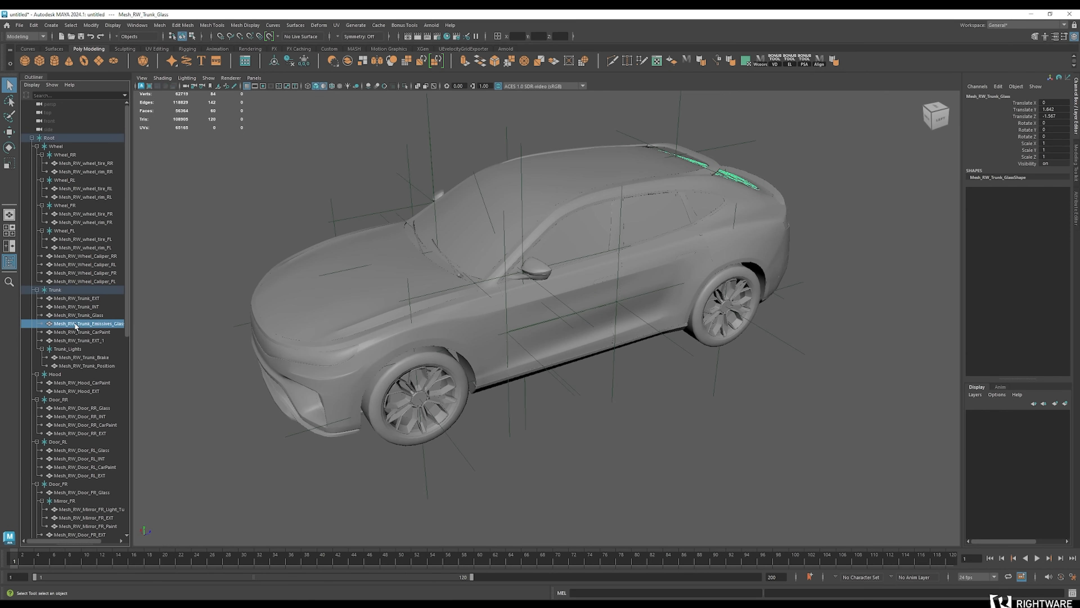
pyautogui.click(69, 333)
pyautogui.click(67, 341)
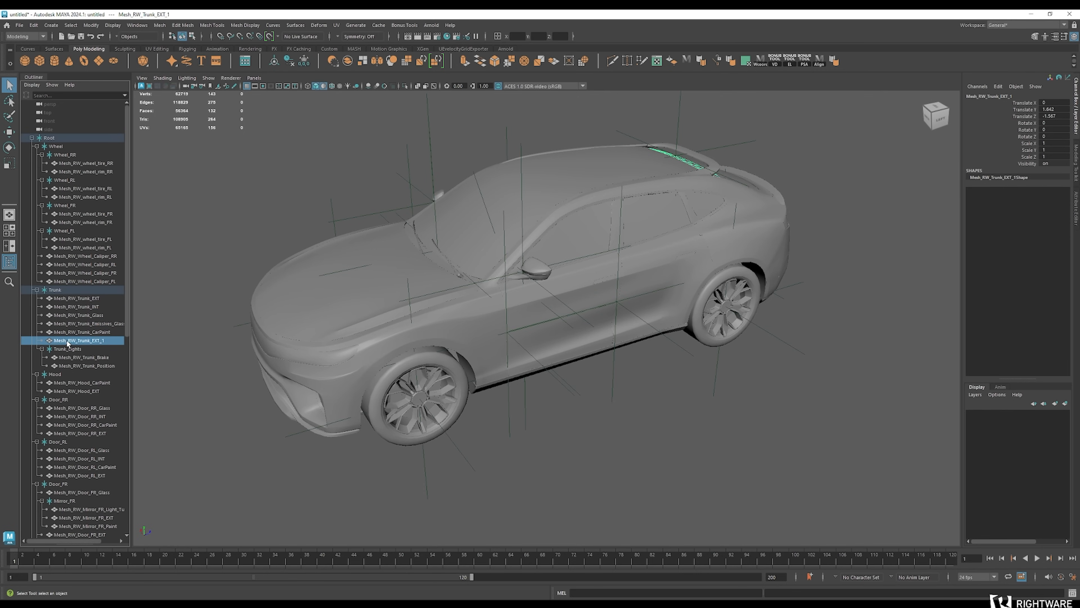
pyautogui.moveTo(540, 310)
pyautogui.keyDown('alt'); pyautogui.mouseDown()
pyautogui.moveTo(542, 353)
pyautogui.moveTo(541, 324)
pyautogui.mouseUp(); pyautogui.keyUp('alt')
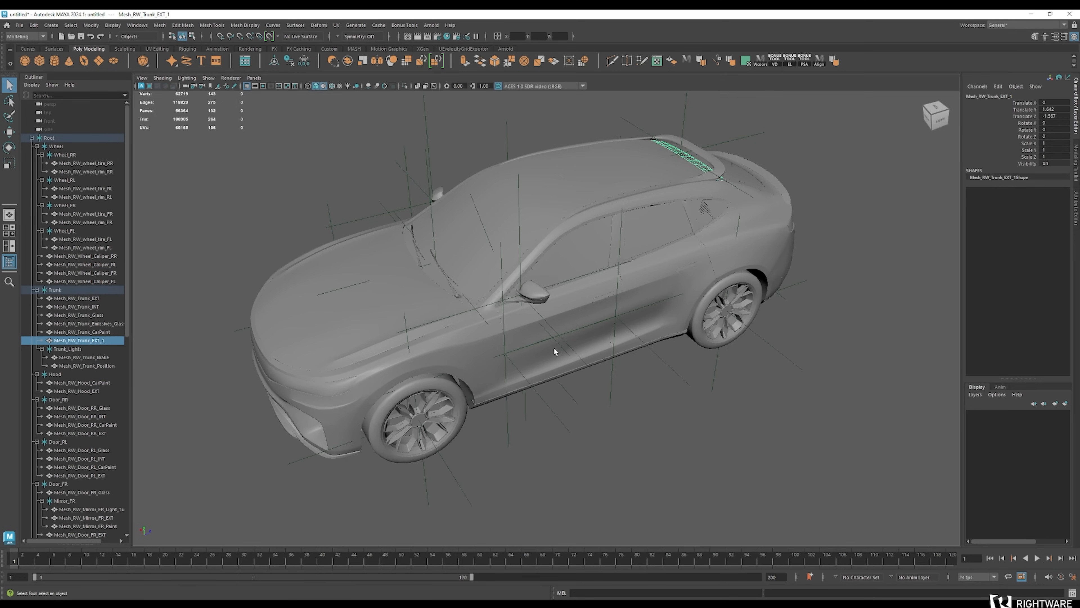
pyautogui.keyDown('alt'); pyautogui.moveTo(484, 374); pyautogui.dragTo(488, 364); pyautogui.keyUp('alt')
pyautogui.keyDown('alt'); pyautogui.moveTo(488, 364); pyautogui.dragTo(516, 391, button='right'); pyautogui.keyUp('alt')
pyautogui.keyDown('alt'); pyautogui.moveTo(516, 391); pyautogui.dragTo(520, 397, button='middle'); pyautogui.keyUp('alt')
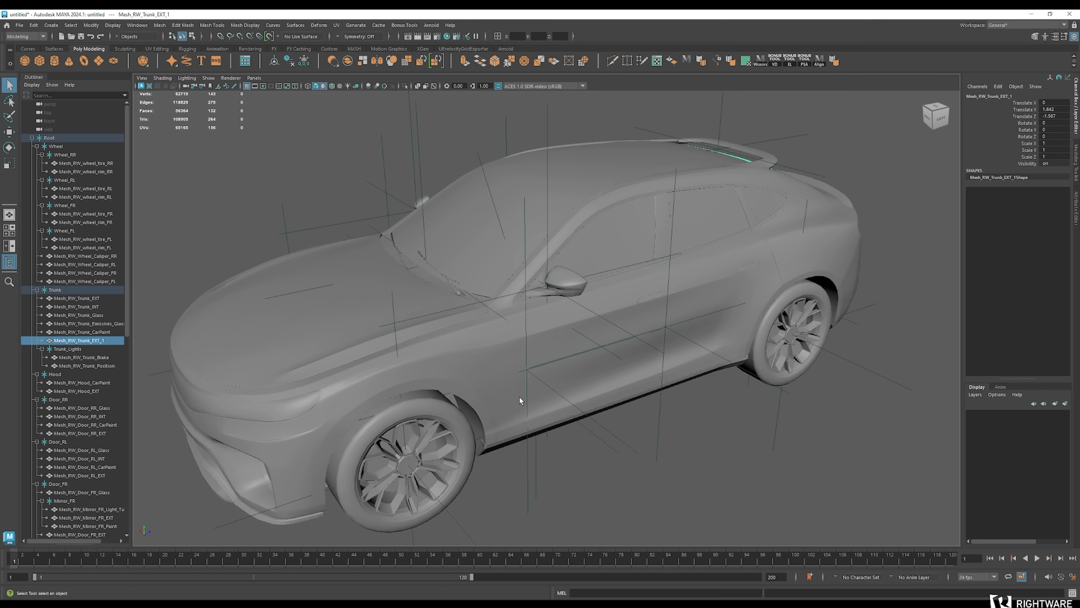
# Rotate the front-left door group Door_FL open by about -41° around Z to test its hinge pivot
pyautogui.keyDown('alt'); pyautogui.moveTo(649, 376); pyautogui.dragTo(446, 434); pyautogui.keyUp('alt')
pyautogui.keyDown('alt'); pyautogui.moveTo(446, 435); pyautogui.dragTo(369, 444, button='right'); pyautogui.keyUp('alt')
pyautogui.keyDown('alt'); pyautogui.moveTo(369, 444); pyautogui.dragTo(427, 435); pyautogui.keyUp('alt')
pyautogui.click(303, 427)
pyautogui.press('f')
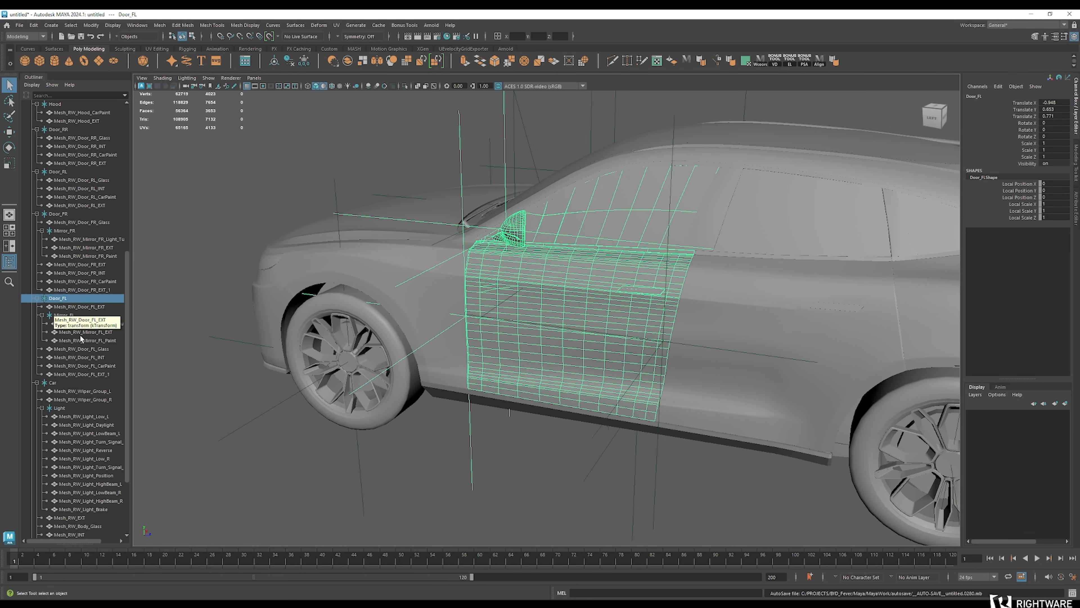
pyautogui.press('e')
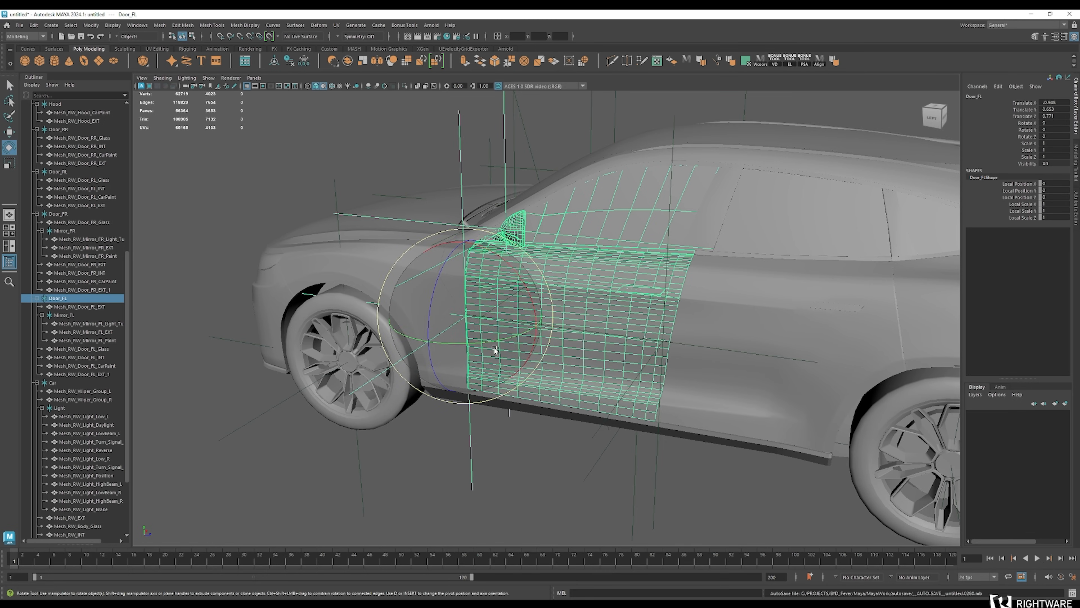
pyautogui.moveTo(501, 342); pyautogui.dragTo(565, 356)
pyautogui.keyDown('alt'); pyautogui.moveTo(480, 460); pyautogui.dragTo(566, 421); pyautogui.keyUp('alt')
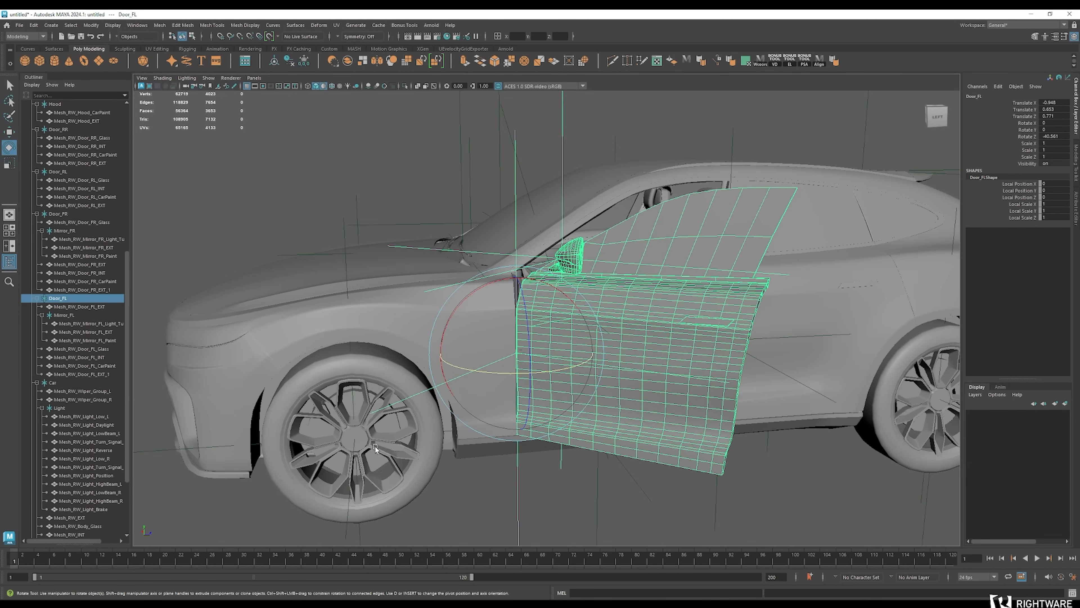
# Rotate the front-left wheel group Wheel_FL by about -108° around X to test its pivot, and undo the rotation
pyautogui.click(354, 438)
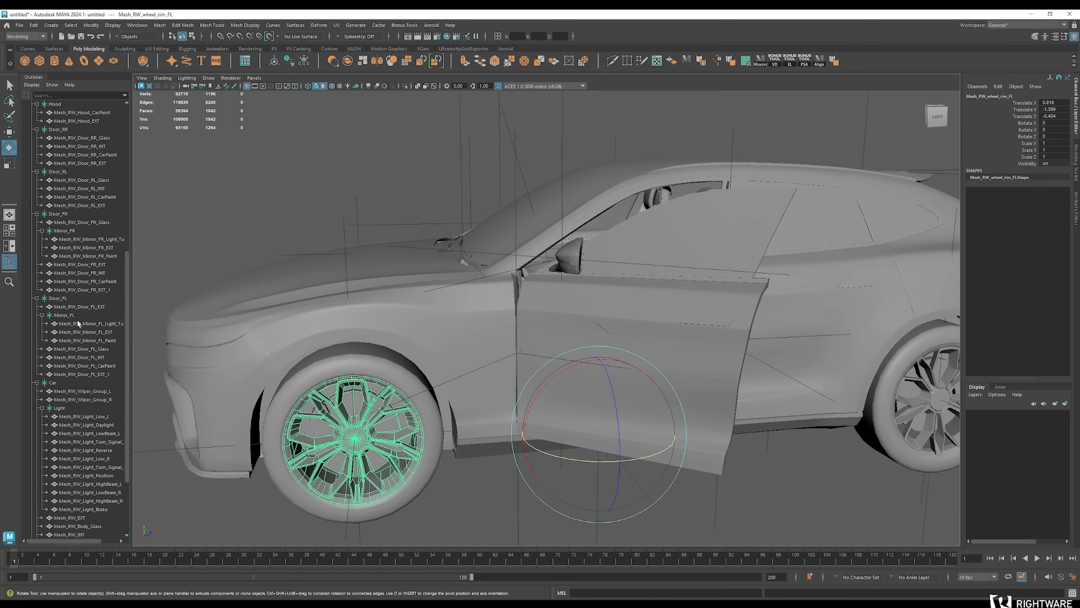
pyautogui.press('Up')
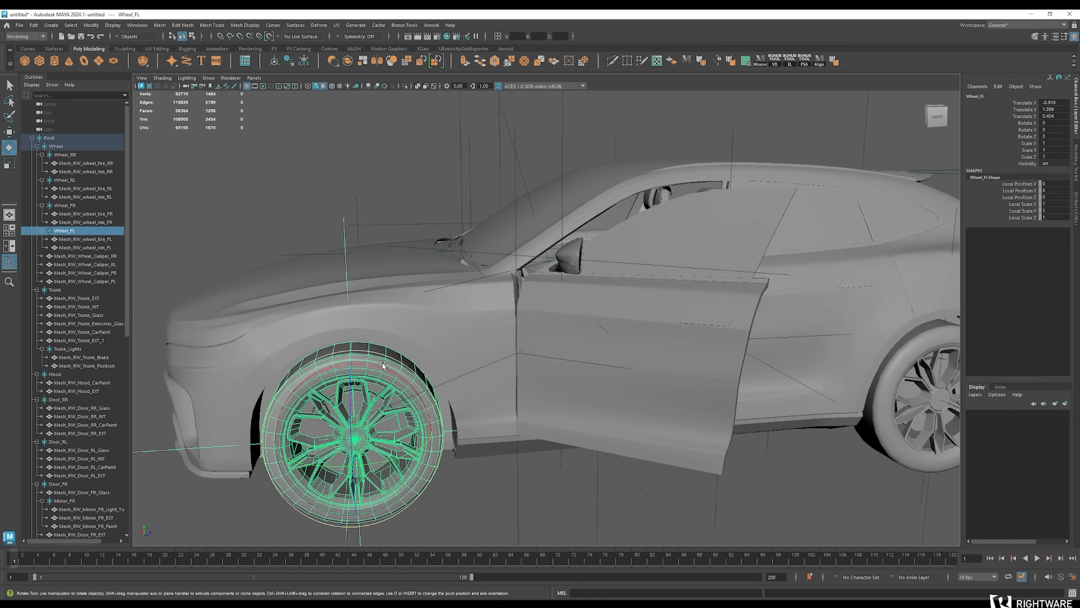
pyautogui.moveTo(383, 366); pyautogui.dragTo(45, 234)
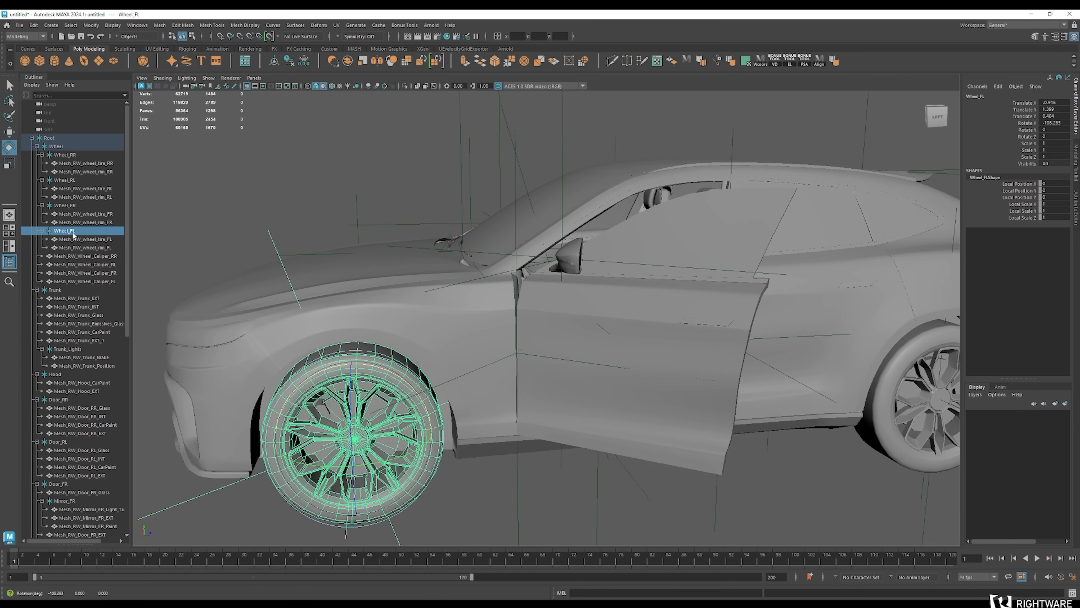
pyautogui.keyDown('alt'); pyautogui.moveTo(419, 424); pyautogui.dragTo(389, 410); pyautogui.keyUp('alt')
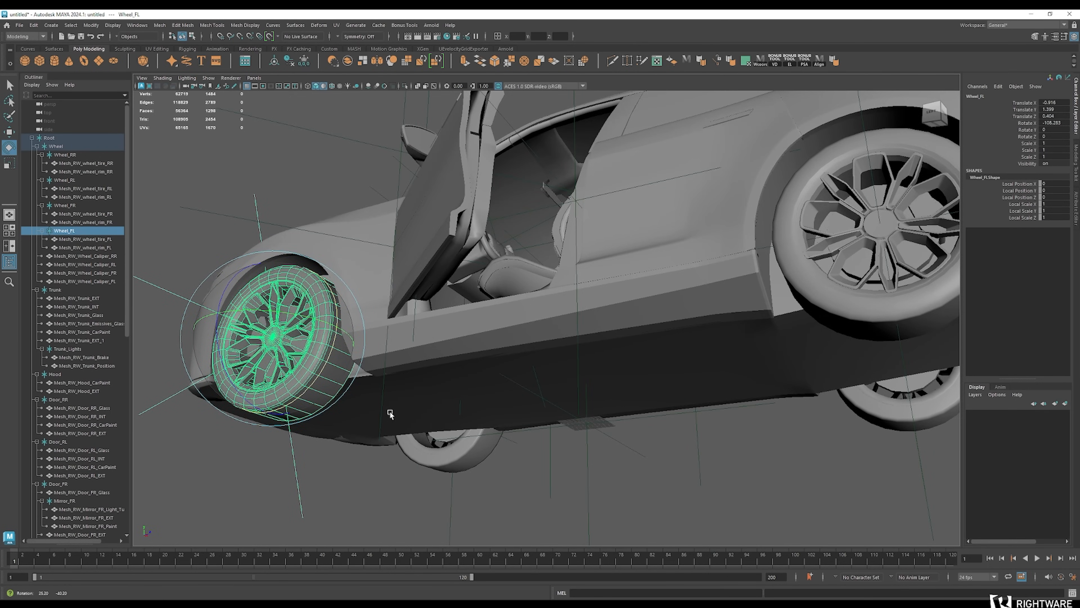
pyautogui.hotkey('ctrl', 'z')
# Examine the pivots and transform values of the Wheel_FR group and the Root group from several angles
pyautogui.keyDown('alt'); pyautogui.moveTo(414, 438); pyautogui.dragTo(480, 453); pyautogui.keyUp('alt')
pyautogui.keyDown('alt'); pyautogui.moveTo(561, 465); pyautogui.dragTo(526, 471); pyautogui.keyUp('alt')
pyautogui.keyDown('alt'); pyautogui.moveTo(660, 473); pyautogui.dragTo(620, 466, button='middle'); pyautogui.keyUp('alt')
pyautogui.scroll(3, 620, 466)
pyautogui.scroll(-5, 619, 466)
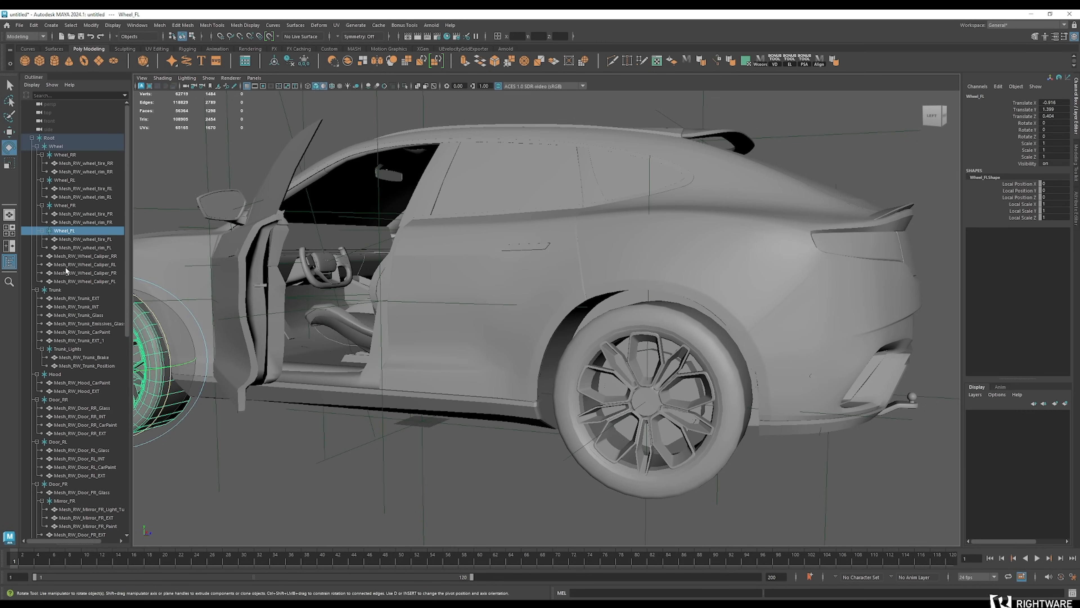
pyautogui.click(64, 206)
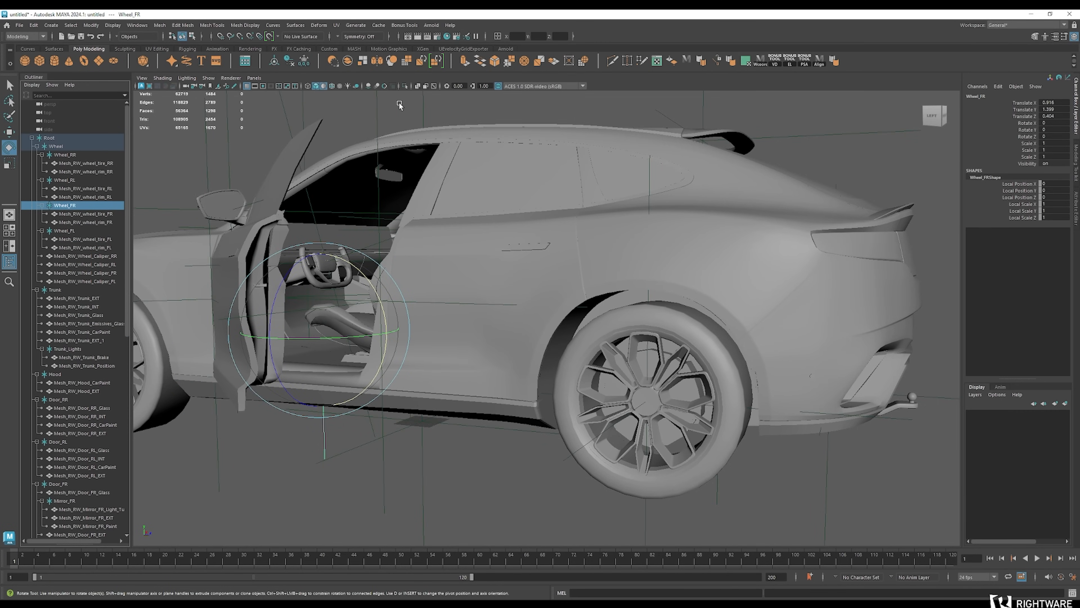
pyautogui.click(50, 138)
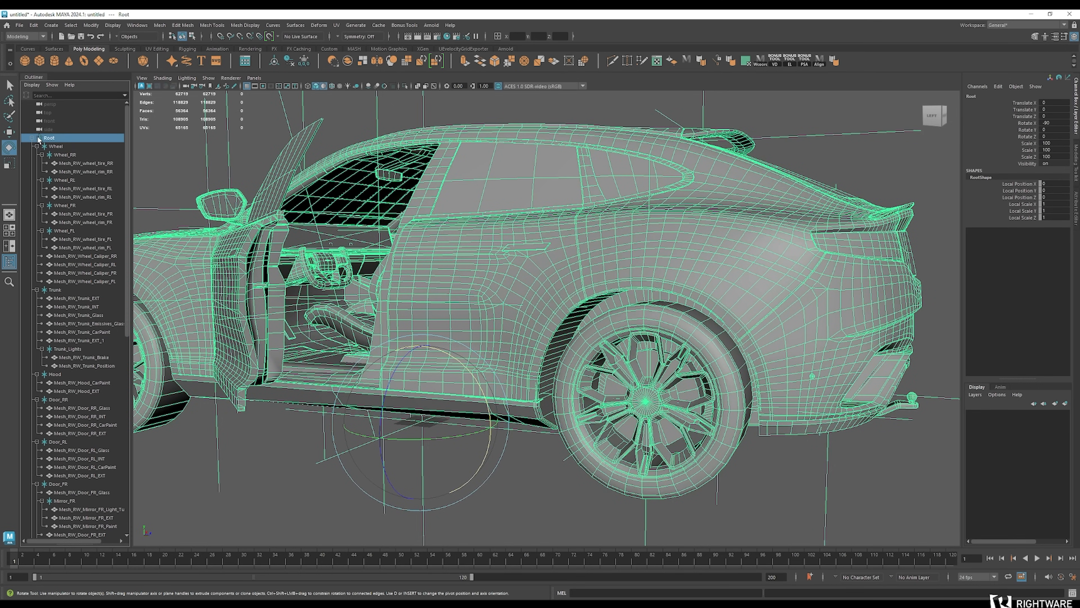
pyautogui.keyDown('alt'); pyautogui.moveTo(653, 320); pyautogui.dragTo(588, 314, button='right'); pyautogui.keyUp('alt')
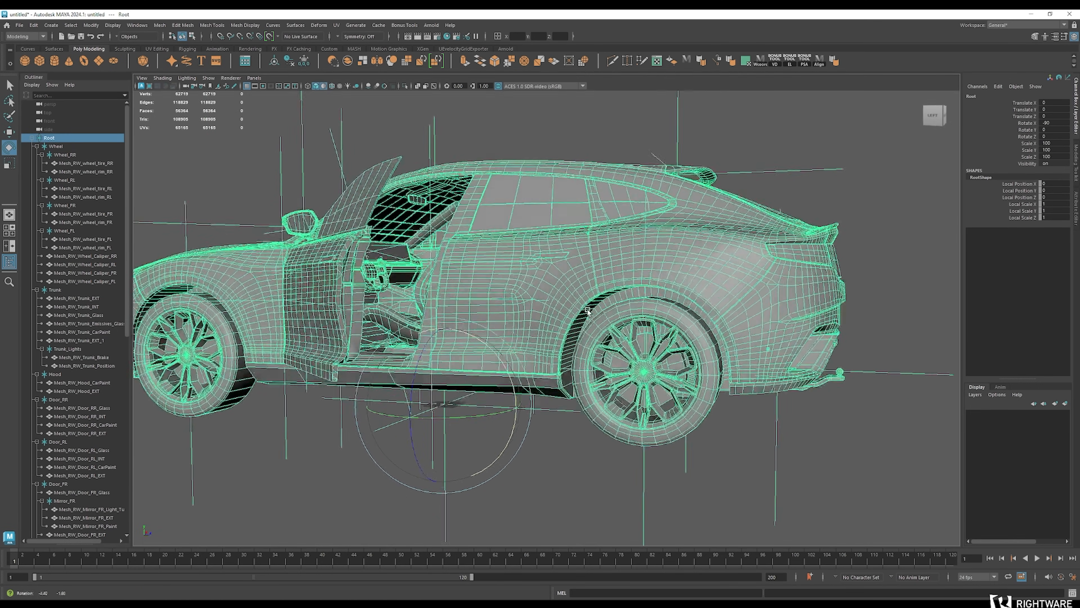
pyautogui.keyDown('alt'); pyautogui.moveTo(589, 314); pyautogui.dragTo(596, 313); pyautogui.keyUp('alt')
pyautogui.press('q')
pyautogui.keyDown('alt'); pyautogui.moveTo(545, 392); pyautogui.dragTo(505, 443); pyautogui.keyUp('alt')
pyautogui.keyDown('alt'); pyautogui.moveTo(503, 404); pyautogui.dragTo(535, 427); pyautogui.keyUp('alt')
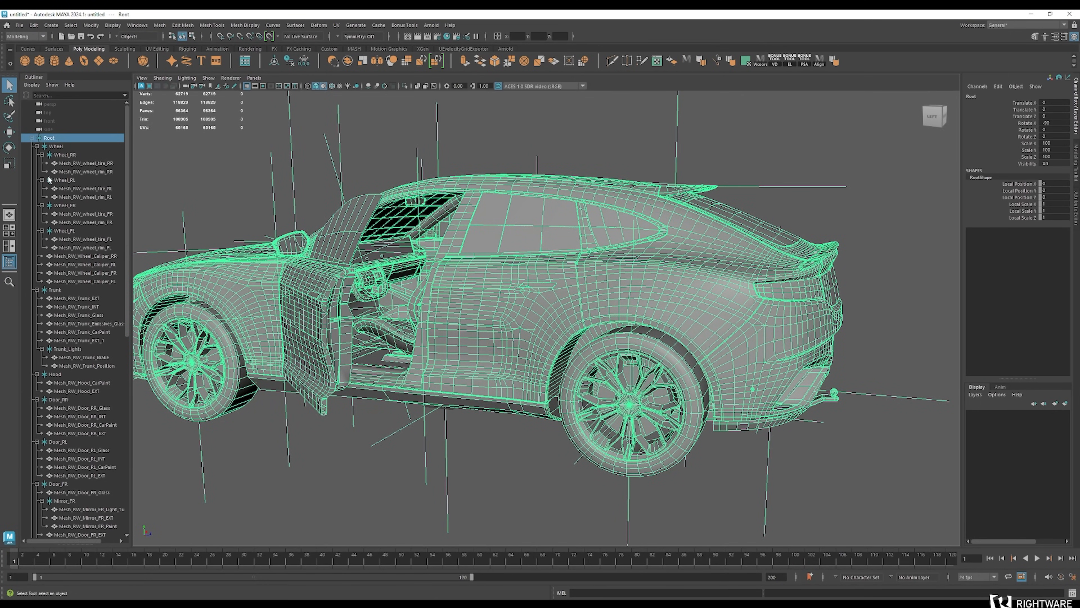
# Check the pivot position and the X, Y and Z translate values of the parent Wheel group
pyautogui.click(55, 146)
pyautogui.moveTo(636, 332)
pyautogui.keyDown('alt'); pyautogui.mouseDown()
pyautogui.moveTo(615, 320)
pyautogui.moveTo(639, 302)
pyautogui.moveTo(645, 324)
pyautogui.moveTo(637, 314)
pyautogui.mouseUp(); pyautogui.keyUp('alt')
pyautogui.press('w')
pyautogui.keyDown('alt'); pyautogui.moveTo(614, 390); pyautogui.dragTo(462, 356); pyautogui.keyUp('alt')
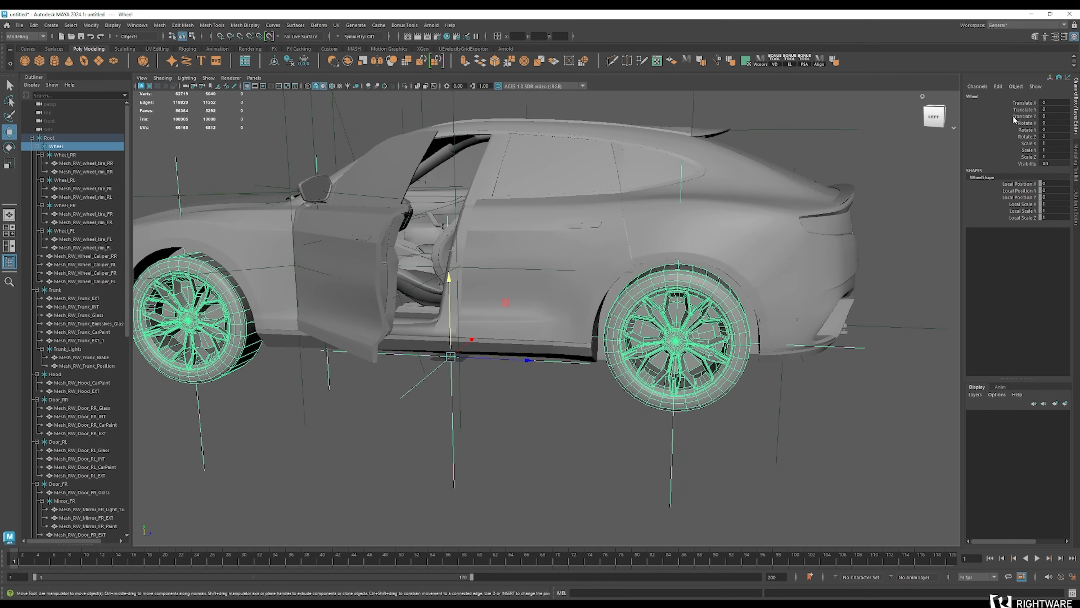
pyautogui.click(1049, 98)
pyautogui.moveTo(1049, 103); pyautogui.dragTo(1045, 117)
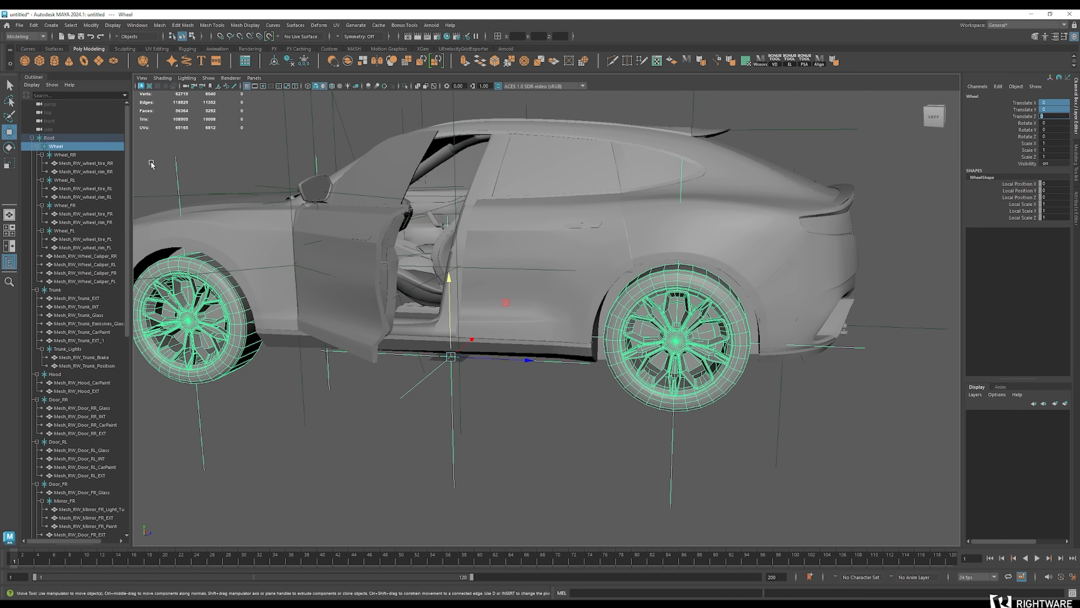
# Check the pivot position and translate values of the rear-right wheel group Wheel_RR
pyautogui.click(62, 155)
pyautogui.keyDown('alt'); pyautogui.moveTo(708, 321); pyautogui.dragTo(518, 323); pyautogui.keyUp('alt')
pyautogui.keyDown('alt'); pyautogui.moveTo(518, 323); pyautogui.dragTo(531, 360, button='right'); pyautogui.keyUp('alt')
pyautogui.keyDown('alt'); pyautogui.moveTo(682, 361); pyautogui.dragTo(702, 345); pyautogui.keyUp('alt')
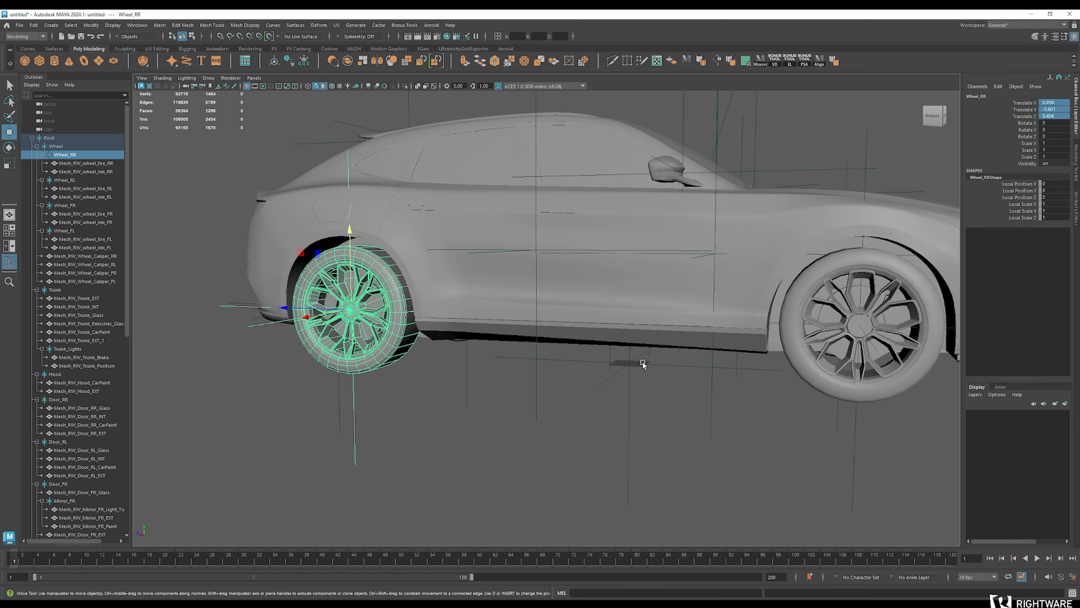
pyautogui.scroll(2, 629, 366)
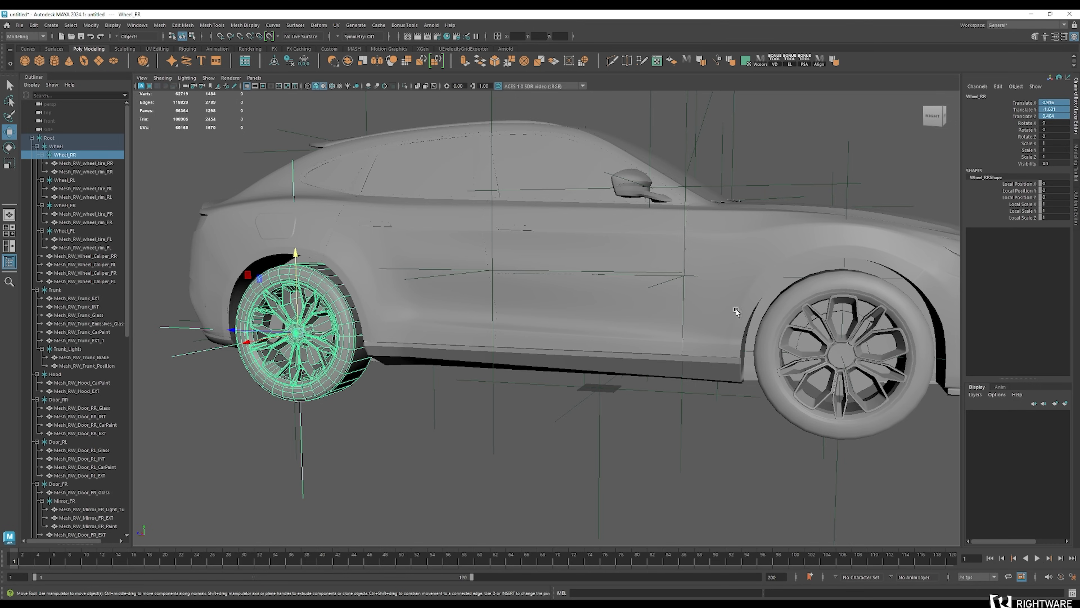
# Freeze the translation of the Wheel_RR group to show its effect on the pivot values, and undo it
pyautogui.rightClick(1029, 108)
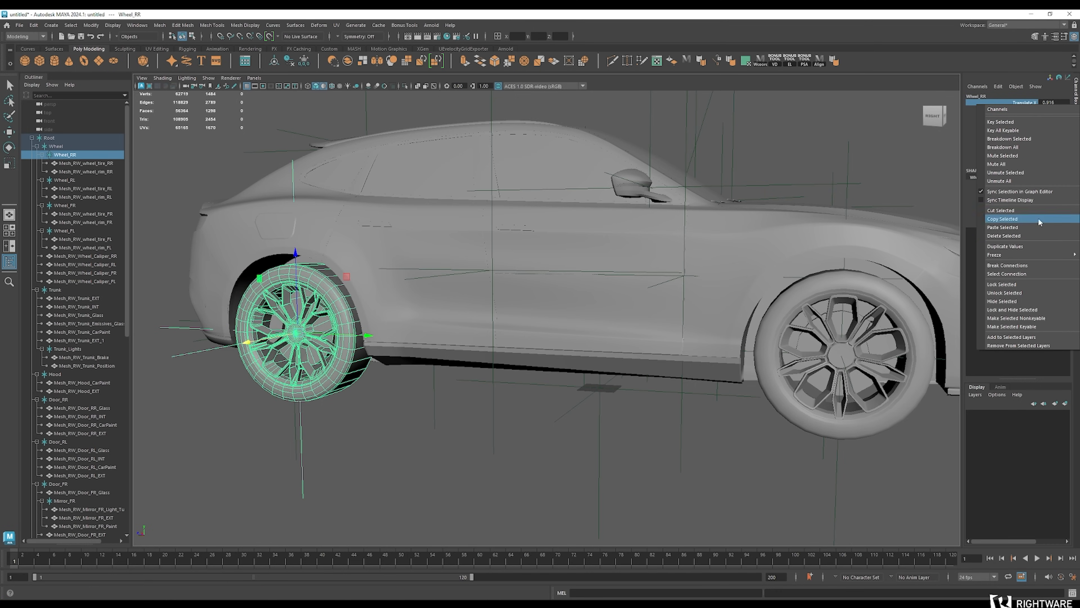
pyautogui.moveTo(1041, 255)
pyautogui.click(939, 255)
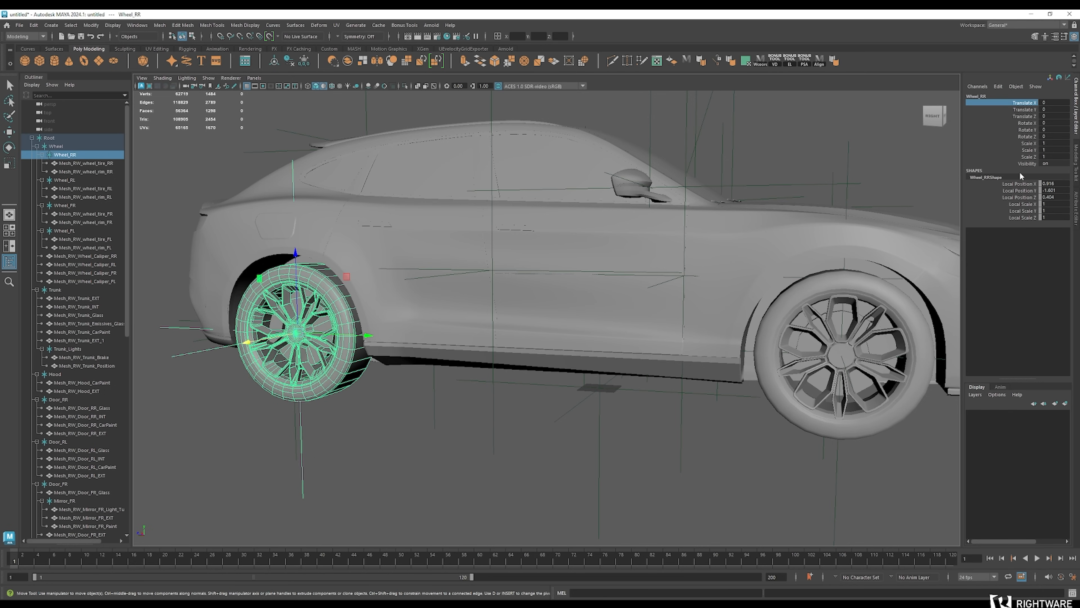
pyautogui.hotkey('ctrl', 'z')
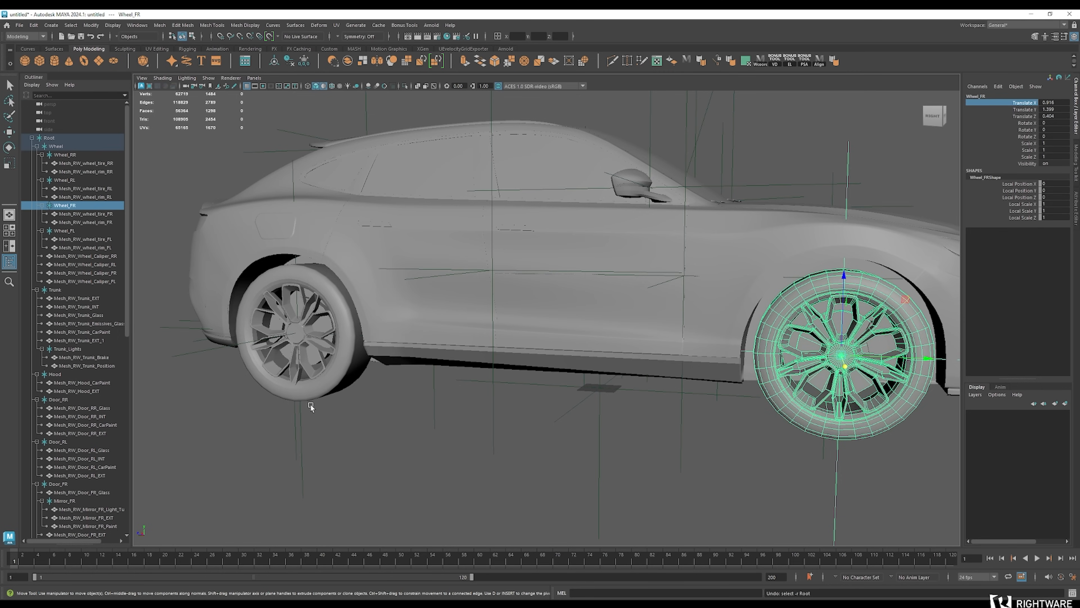
# Undo the earlier selections and the front-left door rotation to close Door_FL
pyautogui.click(526, 412)
pyautogui.keyDown('alt'); pyautogui.moveTo(526, 412); pyautogui.dragTo(790, 297); pyautogui.keyUp('alt')
pyautogui.hotkey('ctrl', 'z')
pyautogui.hotkey('ctrl', 'z')
pyautogui.hotkey('ctrl', 'z')
pyautogui.hotkey('ctrl', 'z')
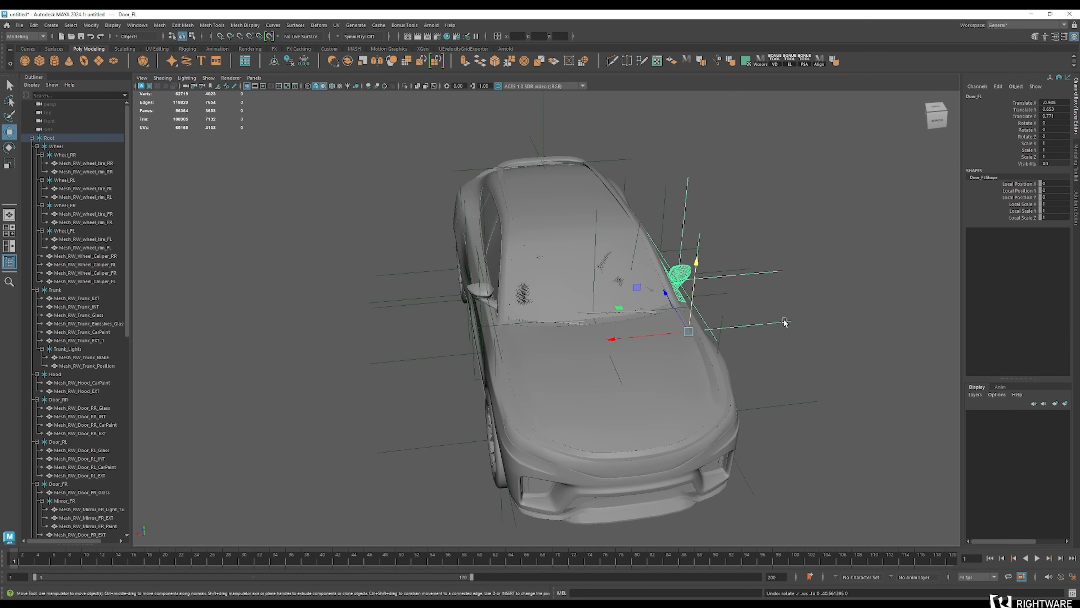
# Clear the door selection and show the wireframe over the shaded car
pyautogui.click(813, 363)
pyautogui.keyDown('alt'); pyautogui.moveTo(814, 363); pyautogui.dragTo(773, 355, button='right'); pyautogui.keyUp('alt')
pyautogui.keyDown('alt'); pyautogui.moveTo(773, 356); pyautogui.dragTo(492, 321); pyautogui.keyUp('alt')
pyautogui.keyDown('alt'); pyautogui.moveTo(492, 321); pyautogui.dragTo(581, 348, button='right'); pyautogui.keyUp('alt')
pyautogui.keyDown('alt'); pyautogui.moveTo(581, 347); pyautogui.dragTo(512, 345); pyautogui.keyUp('alt')
pyautogui.click(332, 86)
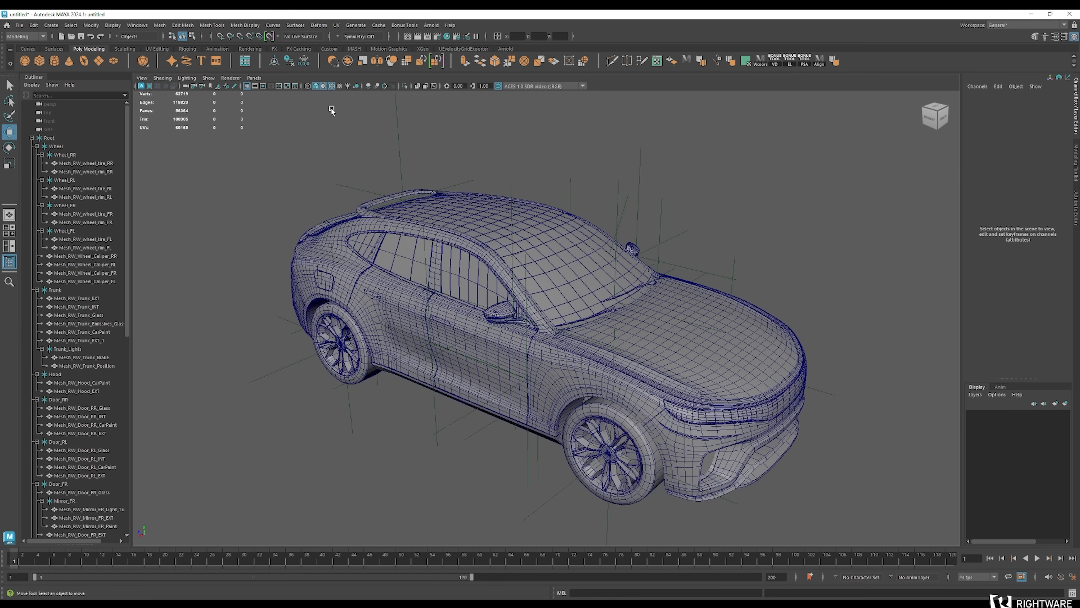
# Examine the wireframe topology of the whole car from its front and both sides
pyautogui.moveTo(501, 371)
pyautogui.keyDown('alt'); pyautogui.mouseDown()
pyautogui.moveTo(577, 369)
pyautogui.moveTo(551, 380)
pyautogui.moveTo(516, 366)
pyautogui.moveTo(439, 370)
pyautogui.moveTo(525, 354)
pyautogui.moveTo(516, 366)
pyautogui.mouseUp(); pyautogui.keyUp('alt')
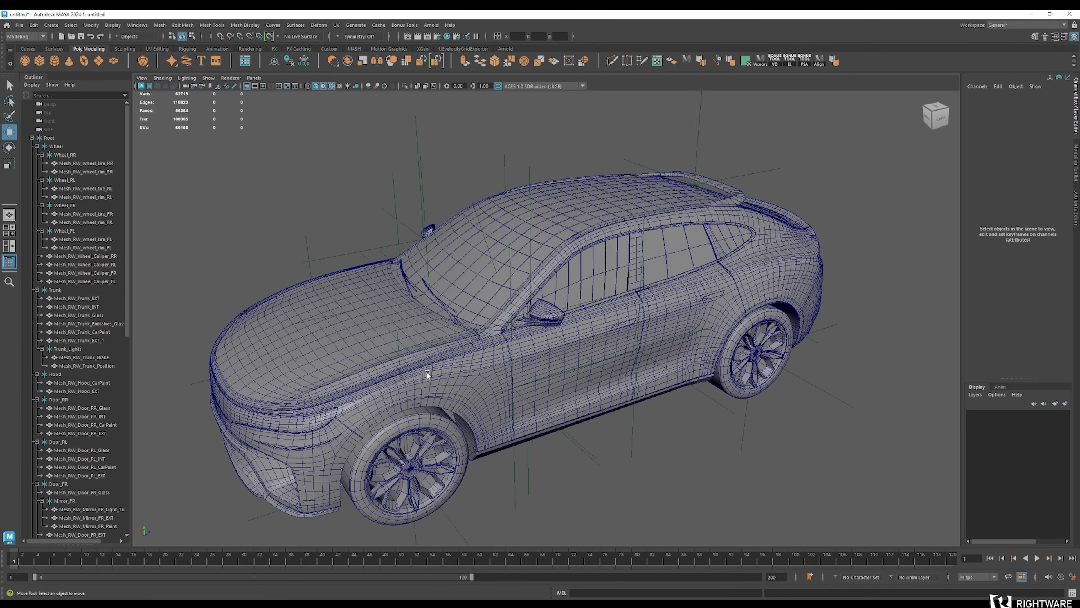
pyautogui.keyDown('alt'); pyautogui.moveTo(445, 373); pyautogui.dragTo(484, 383, button='right'); pyautogui.keyUp('alt')
pyautogui.keyDown('alt'); pyautogui.moveTo(672, 392); pyautogui.dragTo(566, 378); pyautogui.keyUp('alt')
pyautogui.keyDown('alt'); pyautogui.moveTo(502, 381); pyautogui.dragTo(472, 388, button='right'); pyautogui.keyUp('alt')
pyautogui.keyDown('alt'); pyautogui.moveTo(472, 388); pyautogui.dragTo(464, 381); pyautogui.keyUp('alt')
pyautogui.keyDown('alt'); pyautogui.moveTo(464, 381); pyautogui.dragTo(615, 369, button='right'); pyautogui.keyUp('alt')
pyautogui.moveTo(614, 370)
pyautogui.keyDown('alt'); pyautogui.mouseDown()
pyautogui.moveTo(621, 382)
pyautogui.moveTo(613, 377)
pyautogui.mouseUp(); pyautogui.keyUp('alt')
# Open the options of the Viewport 2.0 renderer
pyautogui.click(231, 78)
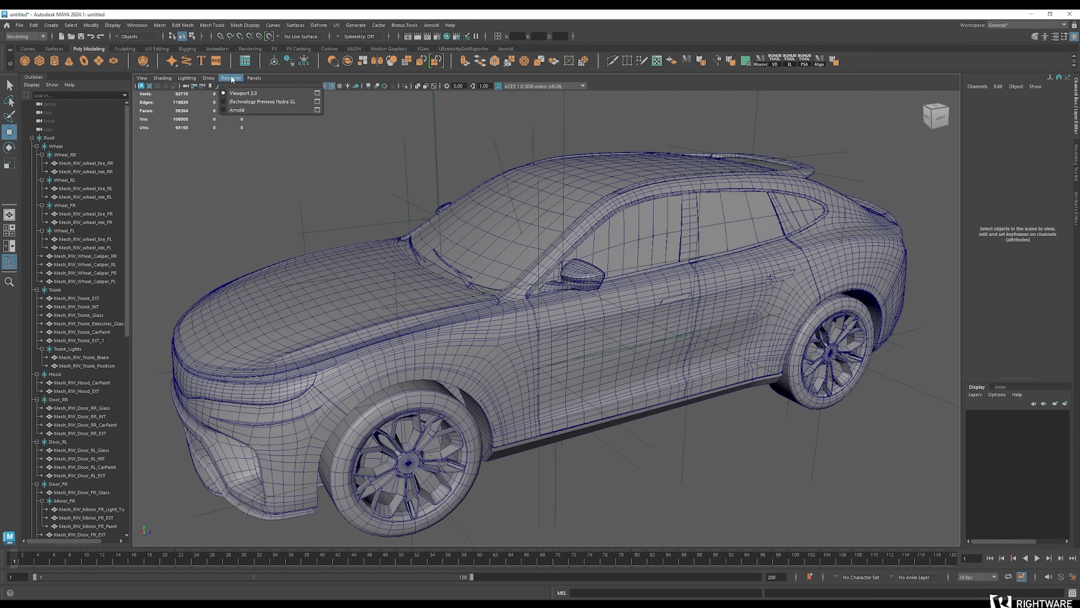
pyautogui.click(317, 93)
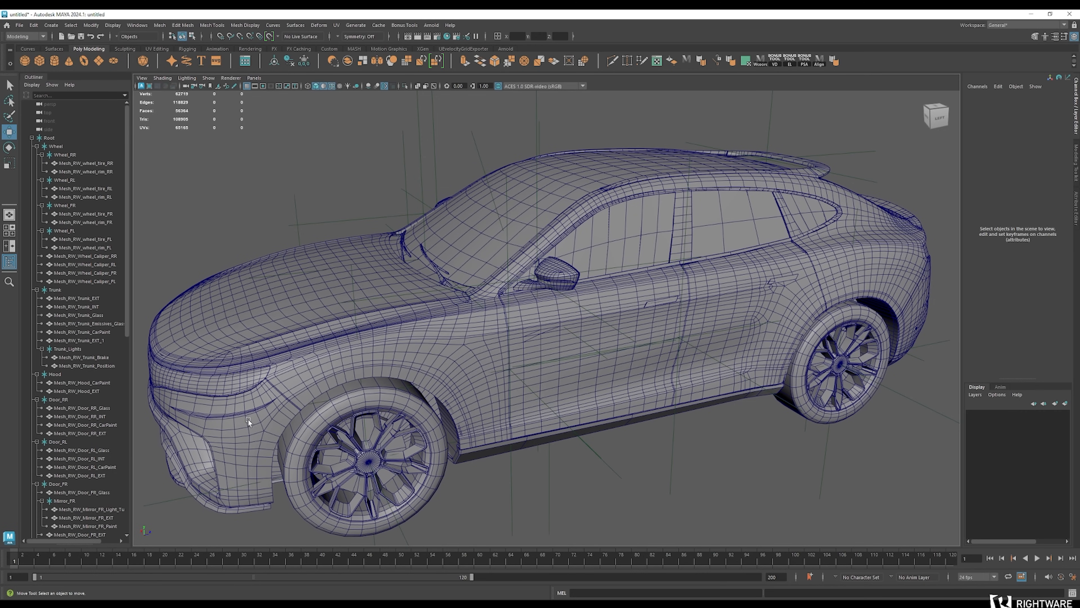
# Examine the polygon density on the car's side, rear wheel area and front bumper
pyautogui.keyDown('alt'); pyautogui.moveTo(446, 405); pyautogui.dragTo(431, 333); pyautogui.keyUp('alt')
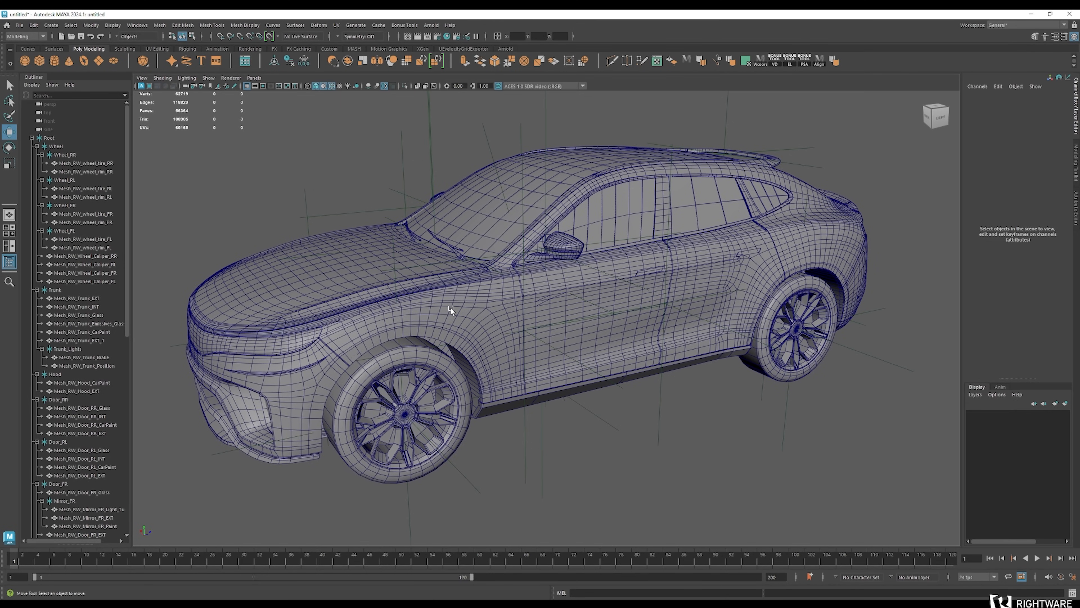
pyautogui.keyDown('alt'); pyautogui.moveTo(480, 306); pyautogui.dragTo(540, 360); pyautogui.keyUp('alt')
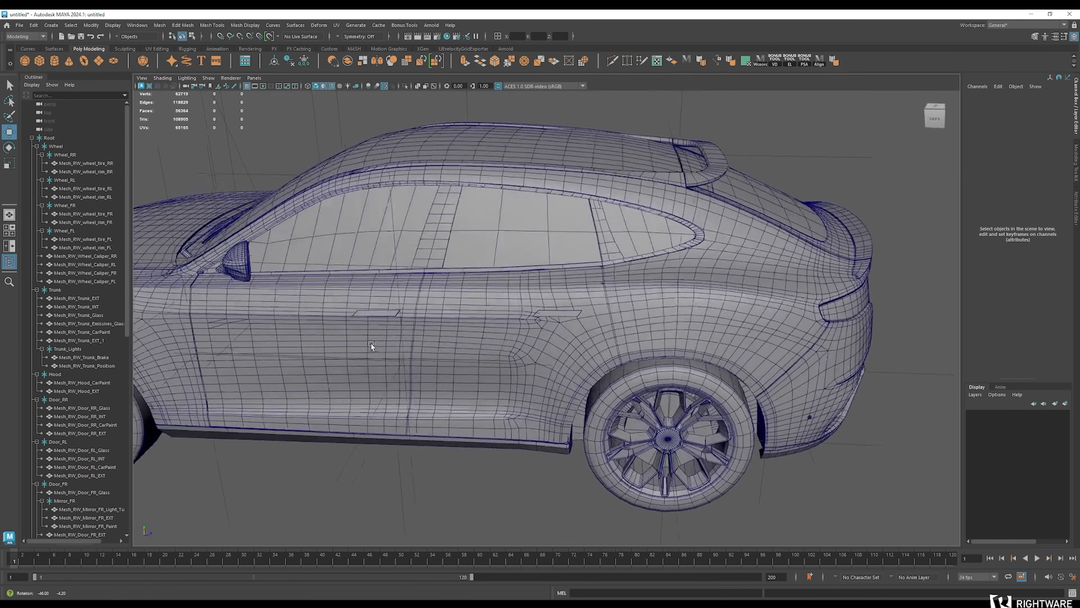
pyautogui.keyDown('alt'); pyautogui.moveTo(372, 345); pyautogui.dragTo(393, 347); pyautogui.keyUp('alt')
pyautogui.keyDown('alt'); pyautogui.moveTo(393, 347); pyautogui.dragTo(487, 339, button='middle'); pyautogui.keyUp('alt')
pyautogui.moveTo(486, 340)
pyautogui.keyDown('alt'); pyautogui.mouseDown()
pyautogui.moveTo(476, 341)
pyautogui.moveTo(495, 335)
pyautogui.mouseUp(); pyautogui.keyUp('alt')
pyautogui.keyDown('alt'); pyautogui.moveTo(429, 342); pyautogui.dragTo(442, 342, button='right'); pyautogui.keyUp('alt')
pyautogui.keyDown('alt'); pyautogui.moveTo(442, 342); pyautogui.dragTo(451, 343); pyautogui.keyUp('alt')
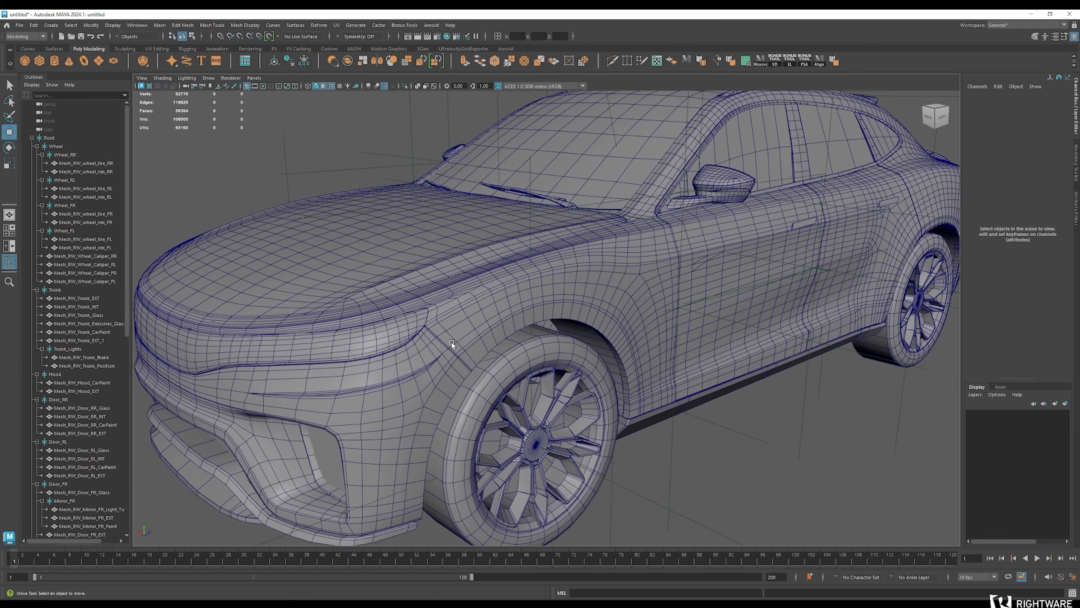
# Preview the body mesh Mesh_RW_CarPaint with smoothing, return it to unsmoothed display and clear the selection
pyautogui.click(410, 419)
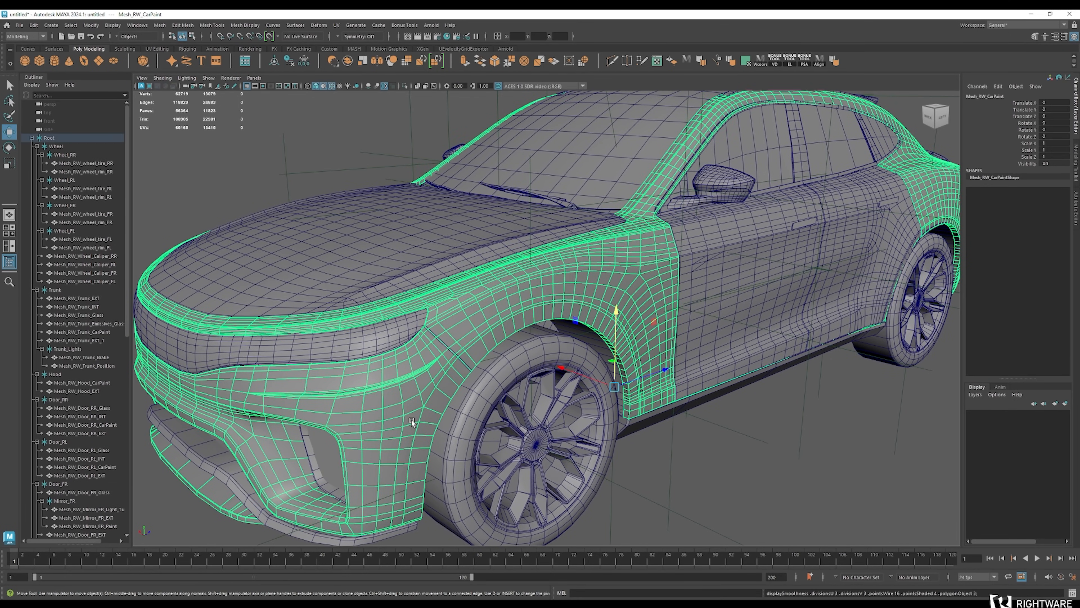
pyautogui.keyDown('alt'); pyautogui.moveTo(643, 393); pyautogui.dragTo(600, 393, button='right'); pyautogui.keyUp('alt')
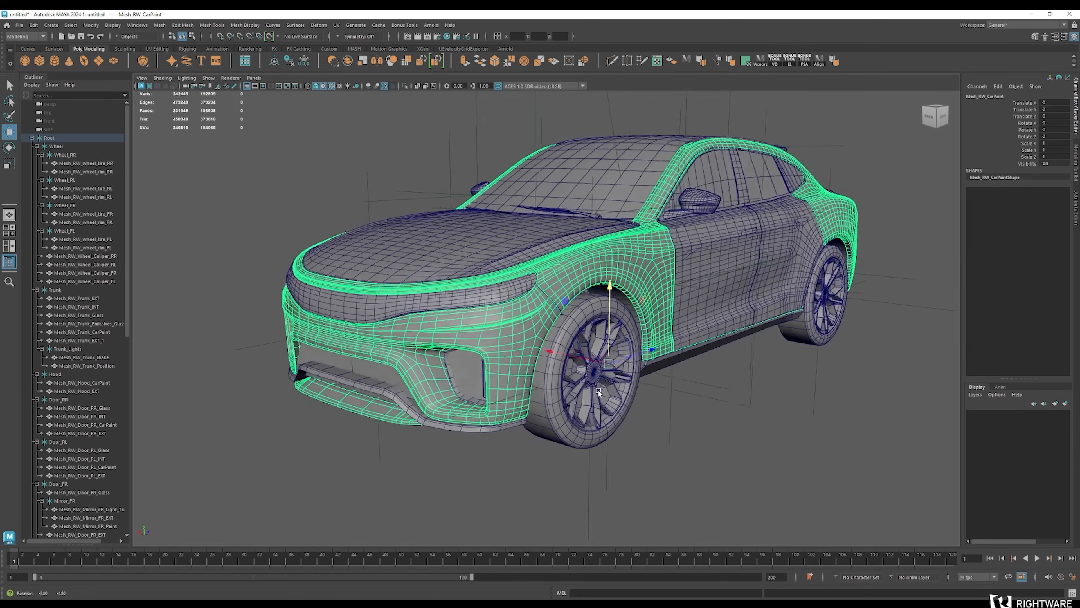
pyautogui.keyDown('alt'); pyautogui.moveTo(600, 390); pyautogui.dragTo(571, 396); pyautogui.keyUp('alt')
pyautogui.press('1')
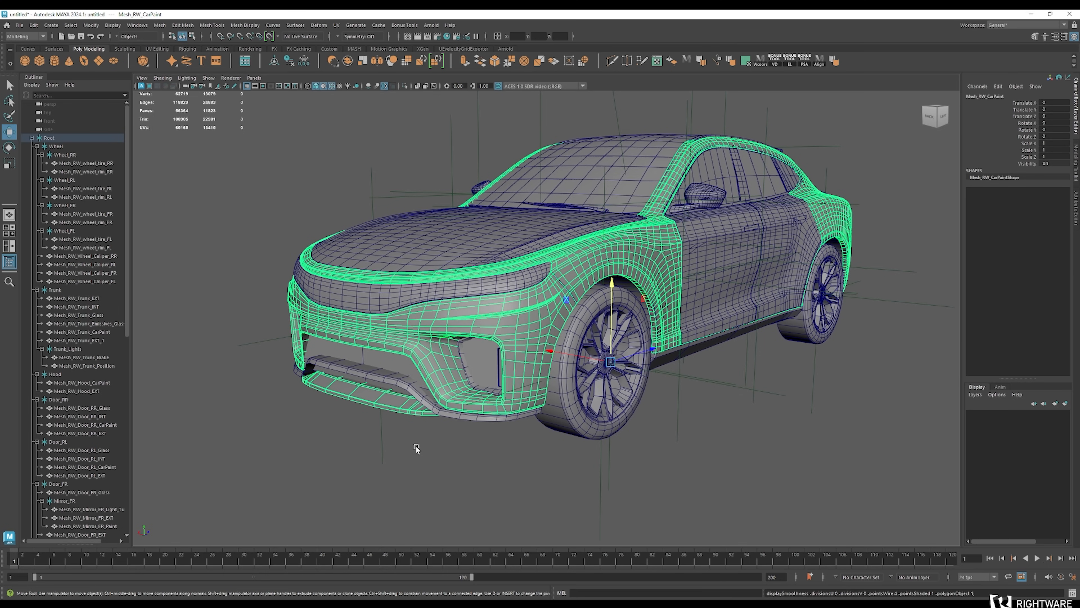
pyautogui.click(417, 449)
# Examine the topology of the front-left mirror and the windshield and roof mesh Mesh_RW_Body_Glass
pyautogui.moveTo(647, 391)
pyautogui.keyDown('alt'); pyautogui.mouseDown()
pyautogui.moveTo(653, 401)
pyautogui.moveTo(598, 405)
pyautogui.moveTo(516, 377)
pyautogui.moveTo(572, 391)
pyautogui.moveTo(617, 374)
pyautogui.moveTo(666, 381)
pyautogui.mouseUp(); pyautogui.keyUp('alt')
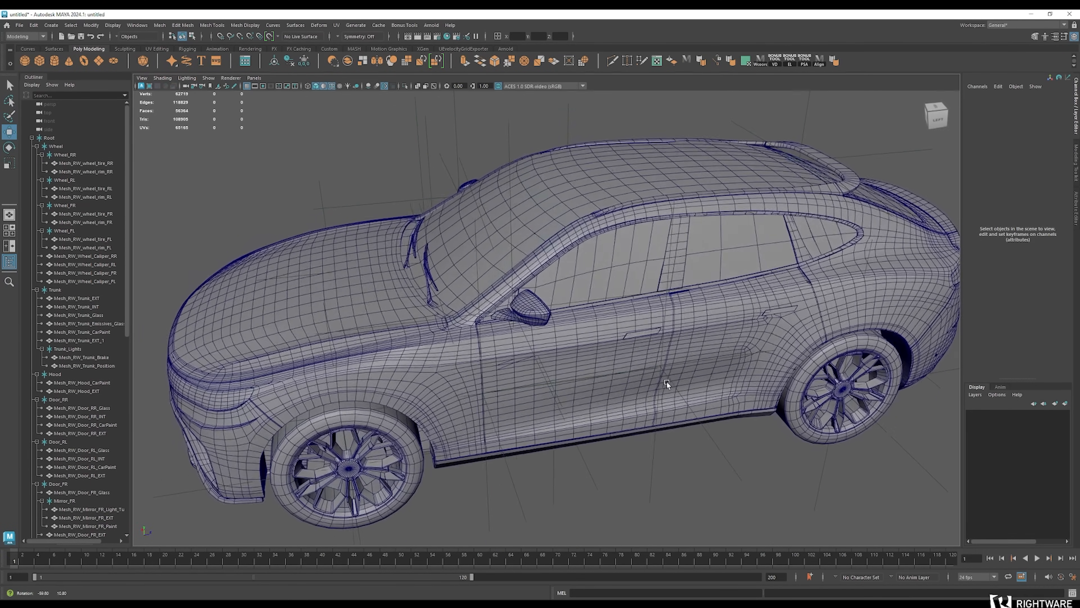
pyautogui.keyDown('alt'); pyautogui.moveTo(511, 374); pyautogui.dragTo(713, 373, button='right'); pyautogui.keyUp('alt')
pyautogui.moveTo(629, 415)
pyautogui.keyDown('alt'); pyautogui.mouseDown()
pyautogui.moveTo(649, 362)
pyautogui.moveTo(634, 402)
pyautogui.mouseUp(); pyautogui.keyUp('alt')
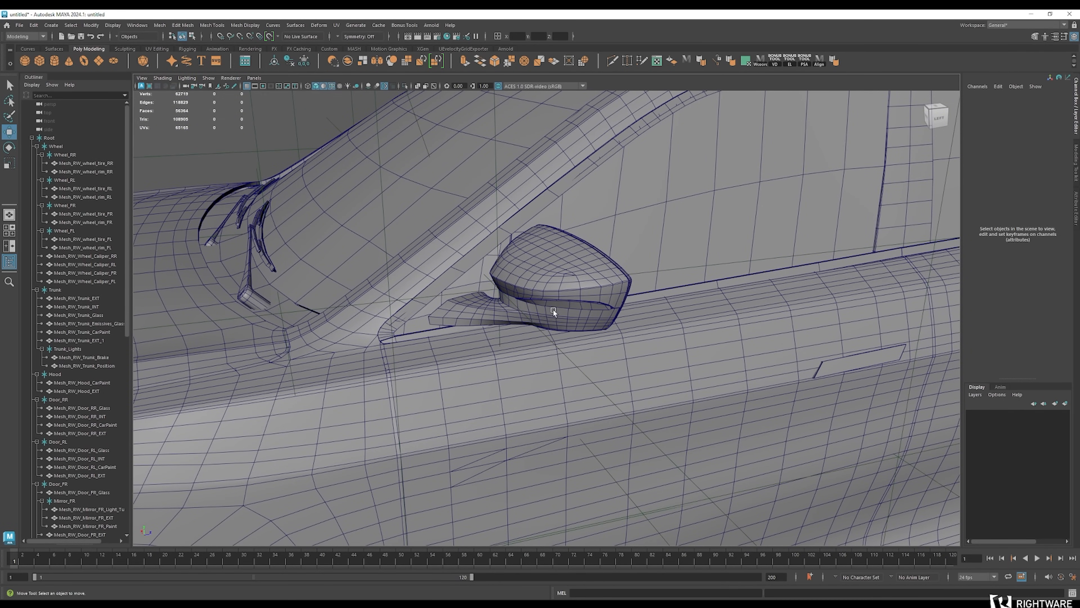
pyautogui.scroll(-3, 552, 317)
pyautogui.keyDown('alt'); pyautogui.moveTo(549, 317); pyautogui.dragTo(585, 257); pyautogui.keyUp('alt')
pyautogui.scroll(-5, 563, 324)
pyautogui.click(513, 274)
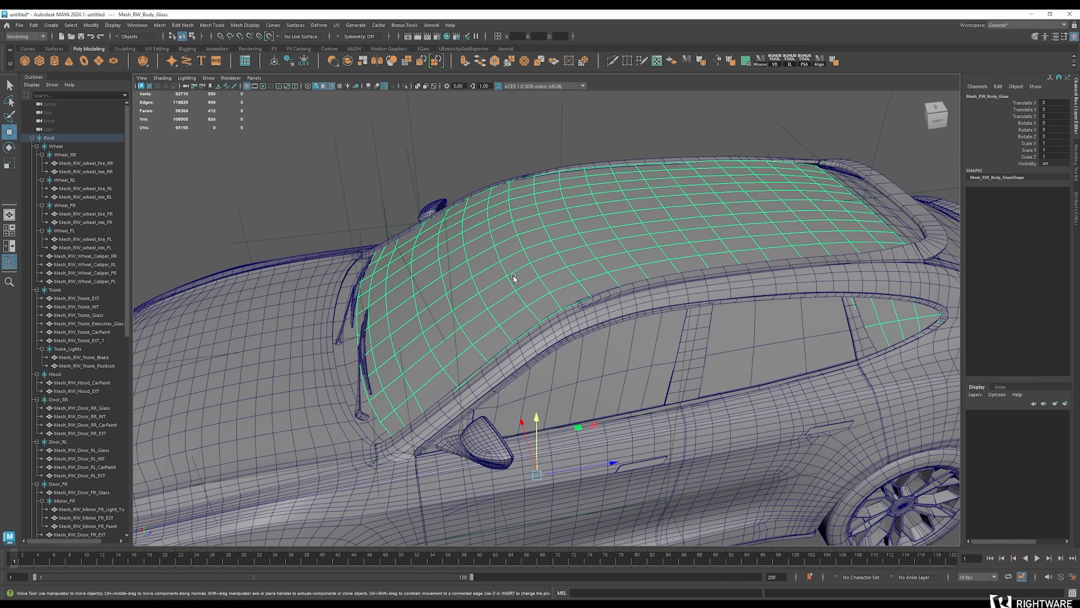
pyautogui.moveTo(813, 288)
pyautogui.keyDown('alt'); pyautogui.mouseDown()
pyautogui.moveTo(775, 279)
pyautogui.moveTo(803, 273)
pyautogui.mouseUp(); pyautogui.keyUp('alt')
pyautogui.keyDown('alt'); pyautogui.moveTo(600, 445); pyautogui.dragTo(592, 394); pyautogui.keyUp('alt')
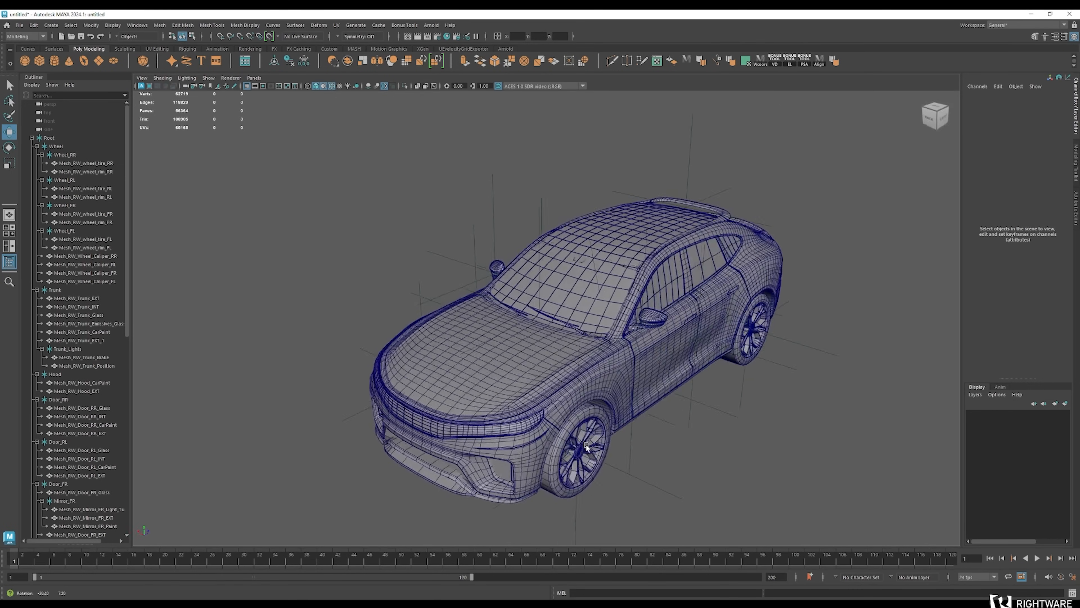
# Examine the topology of the rear-left wheel rim and tire and the surrounding rear bodywork
pyautogui.scroll(3, 583, 417)
pyautogui.scroll(1, 617, 403)
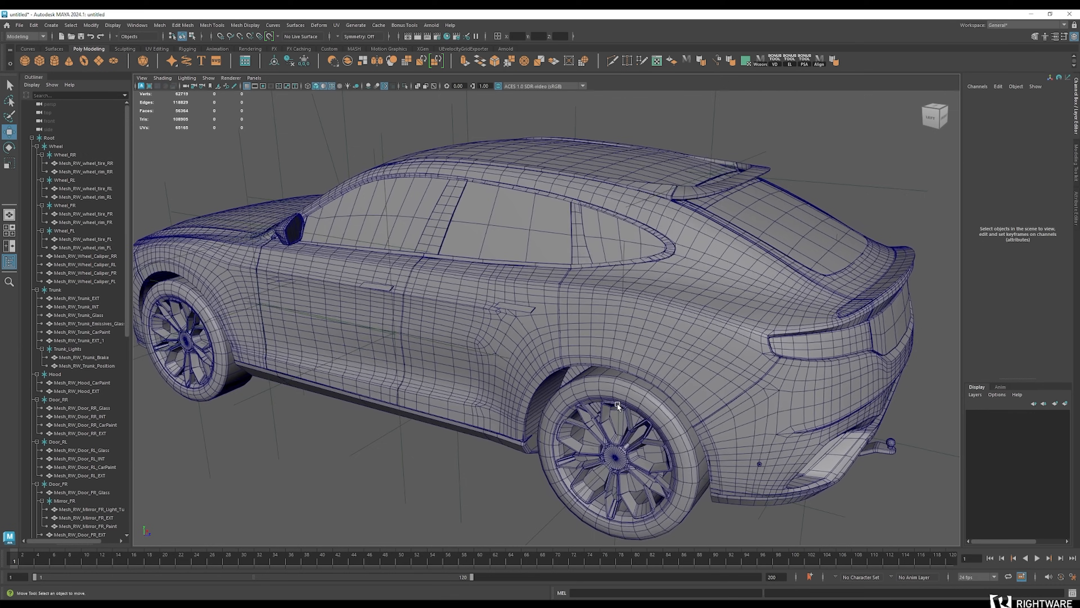
pyautogui.keyDown('alt'); pyautogui.moveTo(617, 403); pyautogui.dragTo(601, 394, button='middle'); pyautogui.keyUp('alt')
pyautogui.keyDown('alt'); pyautogui.moveTo(601, 403); pyautogui.dragTo(599, 383); pyautogui.keyUp('alt')
pyautogui.keyDown('alt'); pyautogui.moveTo(599, 382); pyautogui.dragTo(655, 399, button='right'); pyautogui.keyUp('alt')
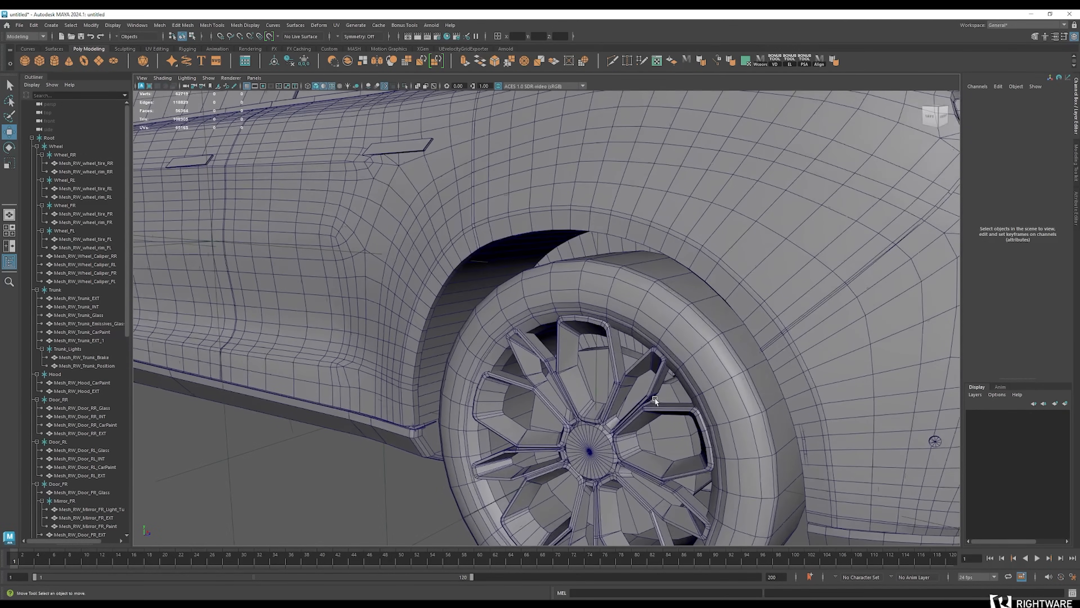
pyautogui.keyDown('alt'); pyautogui.moveTo(655, 398); pyautogui.dragTo(556, 361); pyautogui.keyUp('alt')
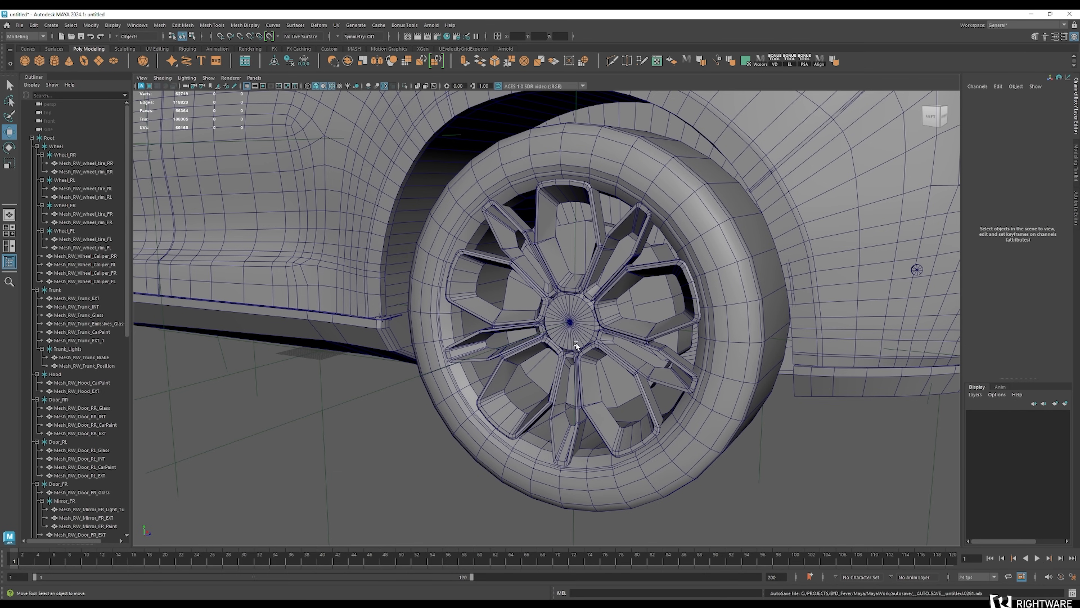
pyautogui.keyDown('alt'); pyautogui.moveTo(668, 359); pyautogui.dragTo(471, 357, button='right'); pyautogui.keyUp('alt')
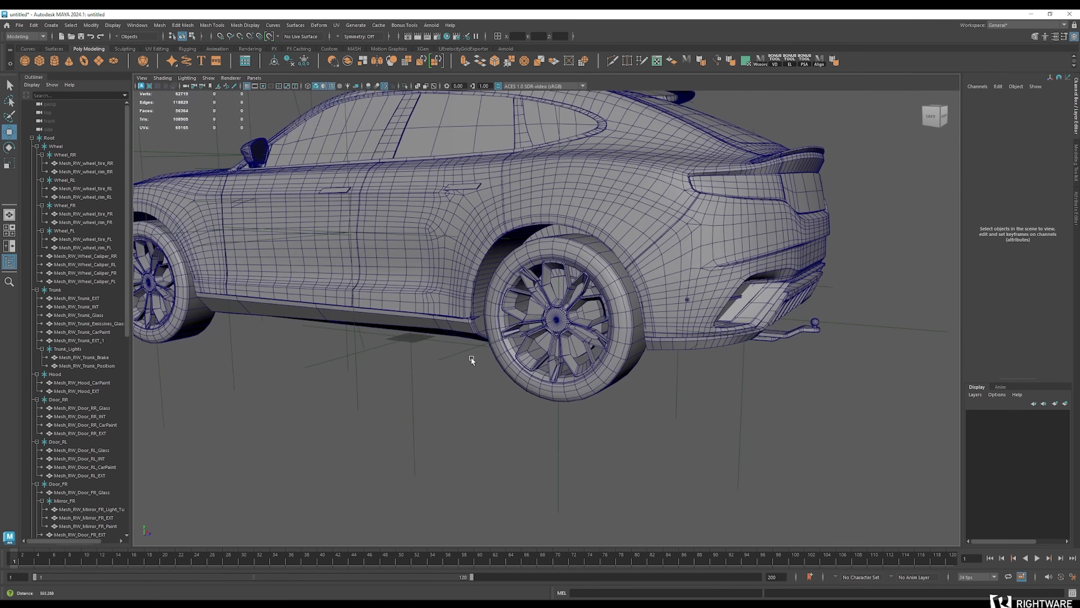
pyautogui.keyDown('alt'); pyautogui.moveTo(471, 357); pyautogui.dragTo(463, 362); pyautogui.keyUp('alt')
pyautogui.keyDown('alt'); pyautogui.moveTo(525, 383); pyautogui.dragTo(575, 365); pyautogui.keyUp('alt')
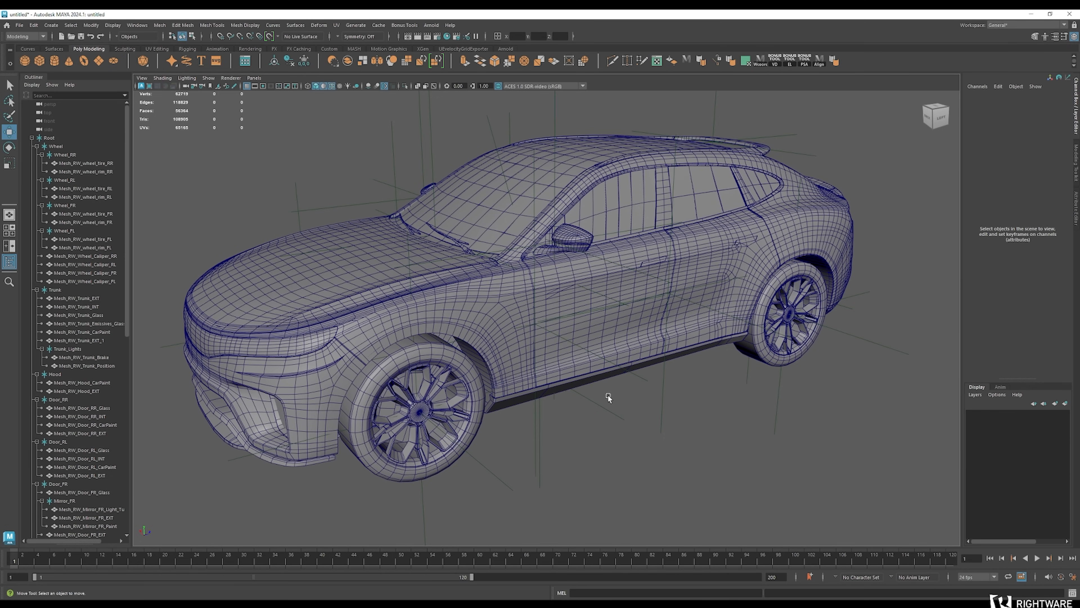
# Isolate the body mesh Mesh_RW_CarPaint to view it alone, and bring the full car back into view
pyautogui.click(507, 308)
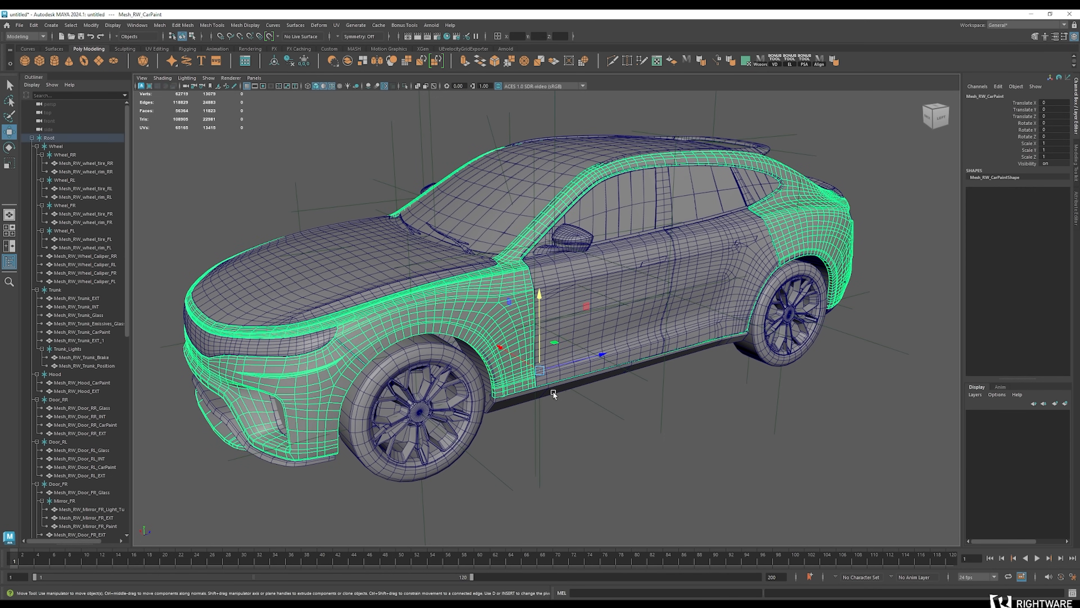
pyautogui.hotkey('ctrl', '1')
pyautogui.click(553, 394)
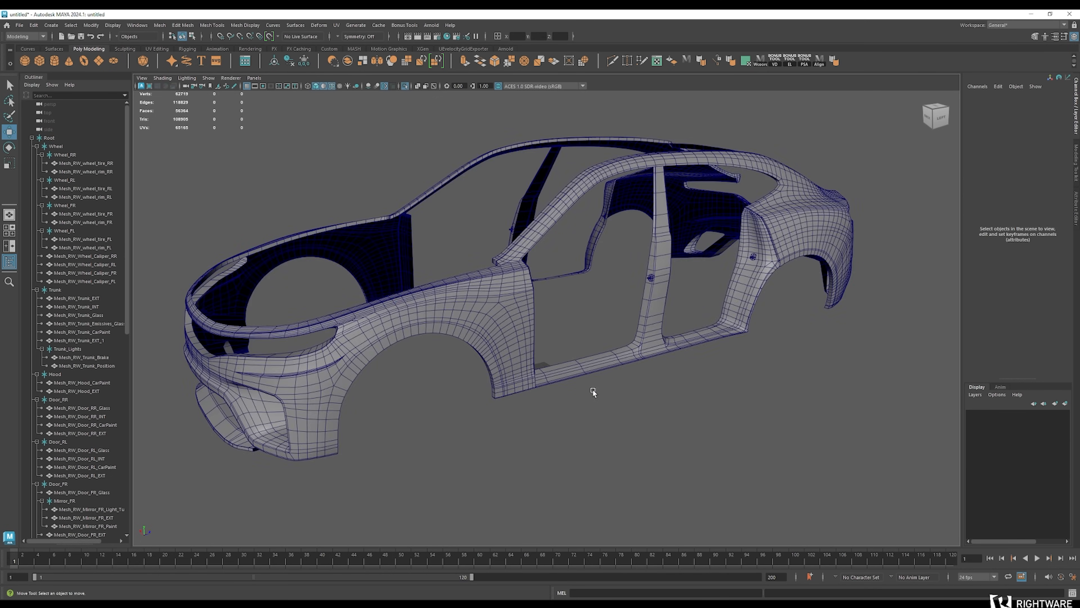
pyautogui.keyDown('alt'); pyautogui.moveTo(589, 389); pyautogui.dragTo(623, 434, button='middle'); pyautogui.keyUp('alt')
pyautogui.click(405, 87)
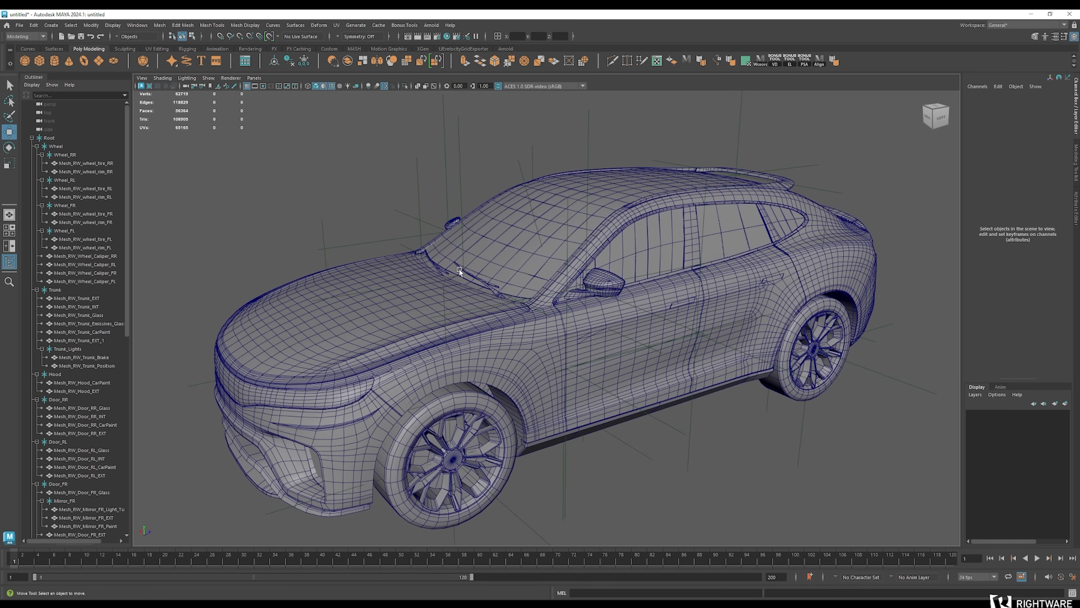
# Isolate Mesh_RW_CarPaint again, clear the selection and show it shaded without the wireframe overlay
pyautogui.click(521, 347)
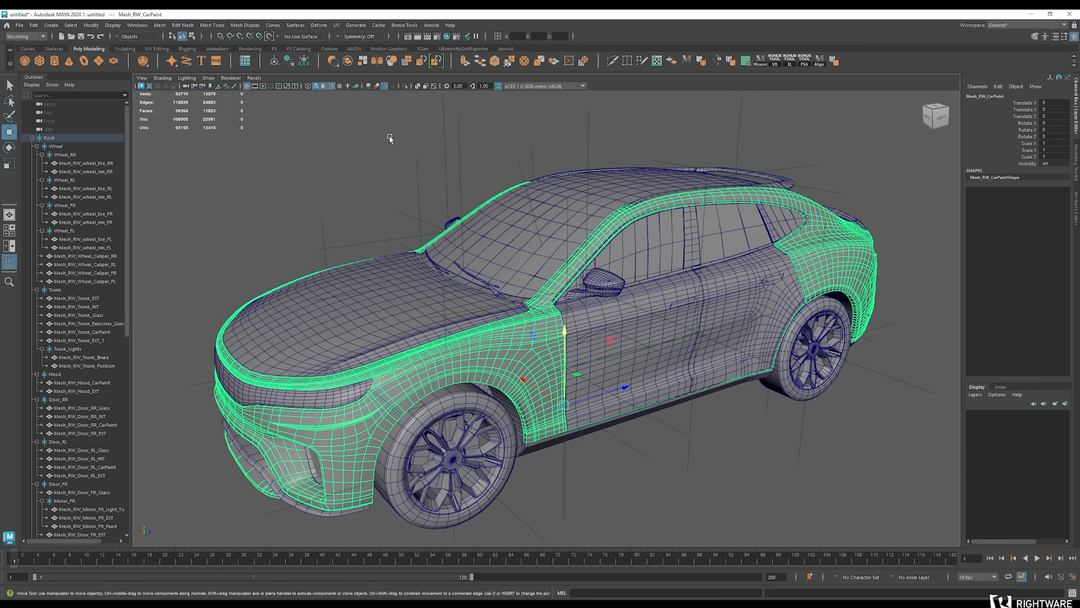
pyautogui.hotkey('ctrl', '1')
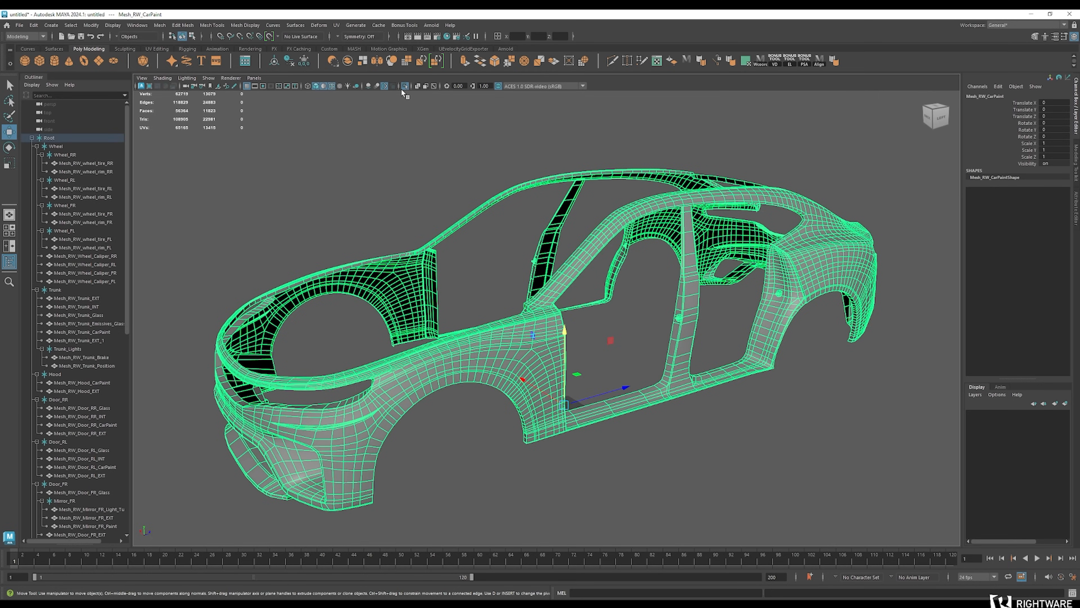
pyautogui.click(457, 192)
pyautogui.keyDown('alt'); pyautogui.moveTo(506, 265); pyautogui.dragTo(401, 284); pyautogui.keyUp('alt')
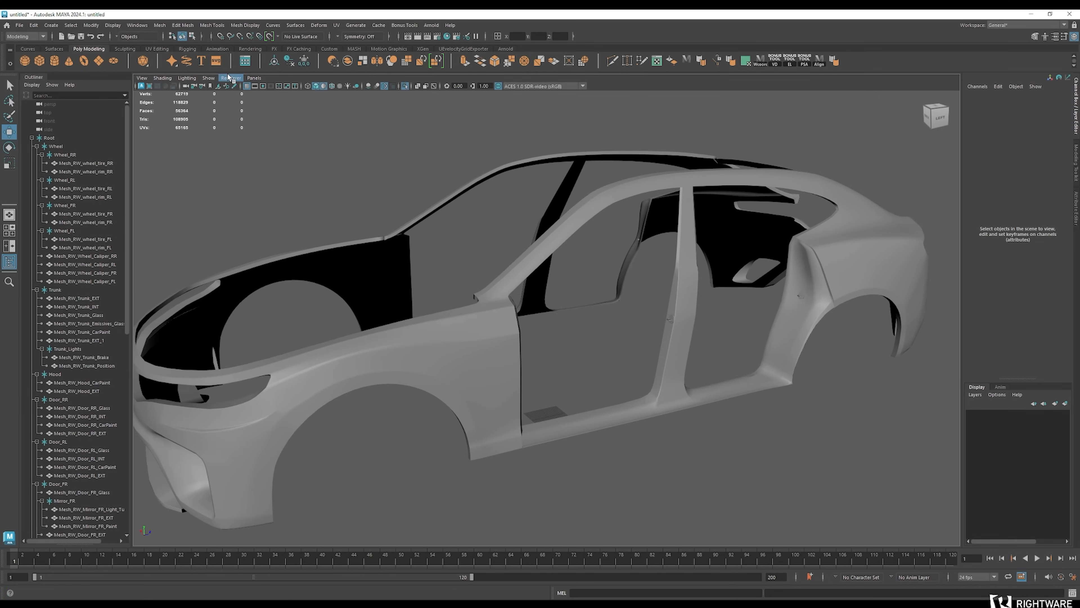
# Check the Two Sided Lighting option and examine the inner faces of the isolated body shell
pyautogui.click(195, 79)
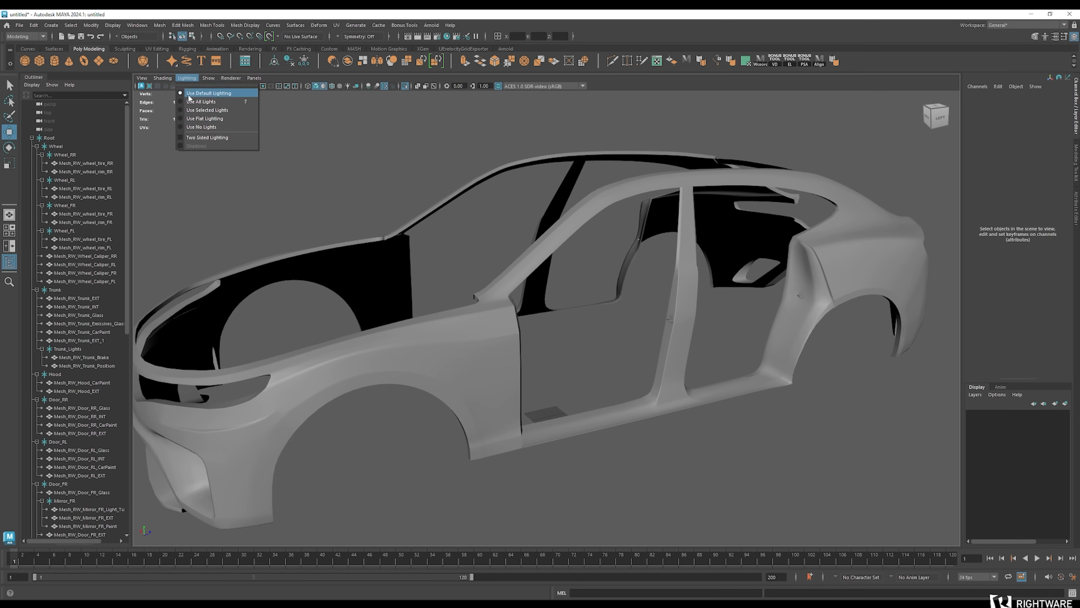
pyautogui.click(199, 137)
pyautogui.keyDown('alt'); pyautogui.moveTo(572, 260); pyautogui.dragTo(528, 260); pyautogui.keyUp('alt')
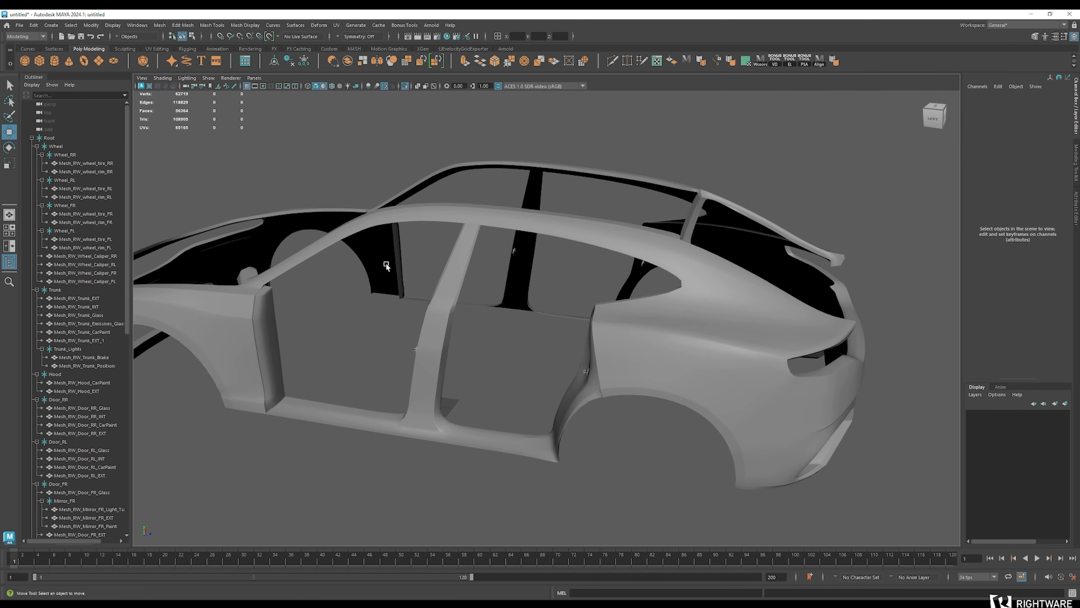
pyautogui.keyDown('alt'); pyautogui.moveTo(388, 263); pyautogui.dragTo(453, 296); pyautogui.keyUp('alt')
pyautogui.keyDown('alt'); pyautogui.moveTo(452, 293); pyautogui.dragTo(649, 272, button='right'); pyautogui.keyUp('alt')
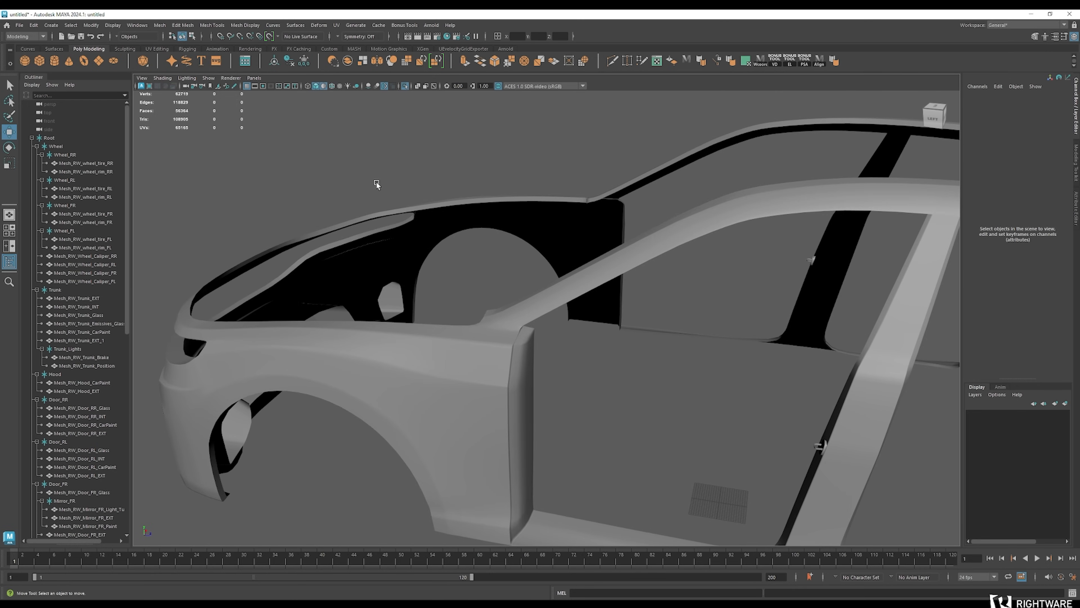
pyautogui.keyDown('alt'); pyautogui.moveTo(376, 183); pyautogui.dragTo(385, 186); pyautogui.keyUp('alt')
# Turn on Backface Culling to check the face directions of the body shell, and turn it off again
pyautogui.click(162, 78)
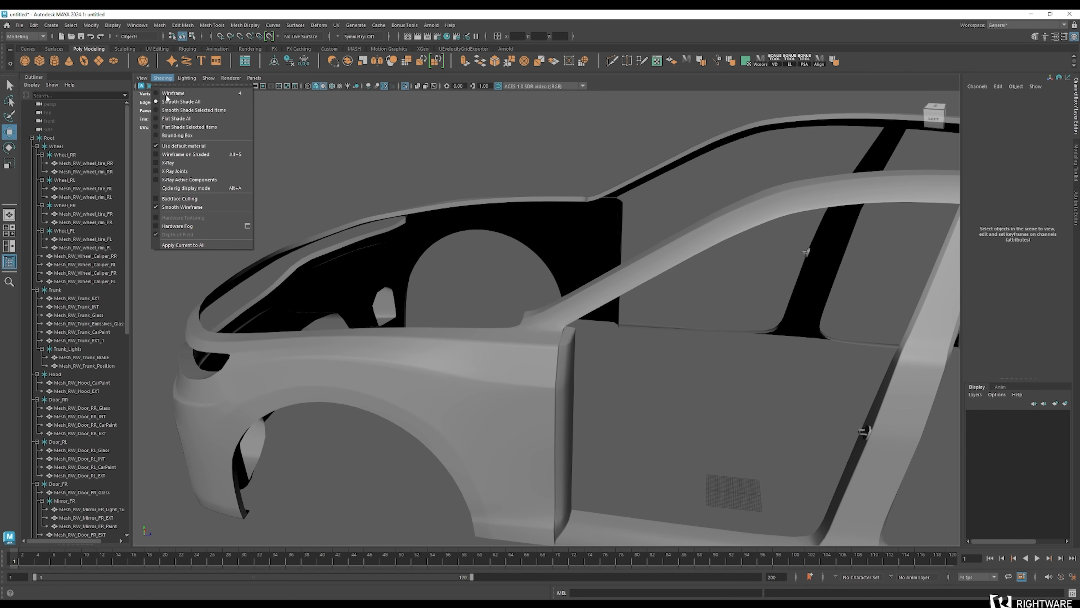
pyautogui.click(172, 198)
pyautogui.moveTo(607, 283)
pyautogui.keyDown('alt'); pyautogui.mouseDown()
pyautogui.moveTo(580, 285)
pyautogui.moveTo(672, 287)
pyautogui.moveTo(690, 281)
pyautogui.moveTo(685, 267)
pyautogui.moveTo(652, 281)
pyautogui.moveTo(685, 274)
pyautogui.moveTo(711, 293)
pyautogui.moveTo(680, 289)
pyautogui.moveTo(712, 290)
pyautogui.mouseUp(); pyautogui.keyUp('alt')
pyautogui.keyDown('alt'); pyautogui.moveTo(589, 215); pyautogui.dragTo(761, 231); pyautogui.keyUp('alt')
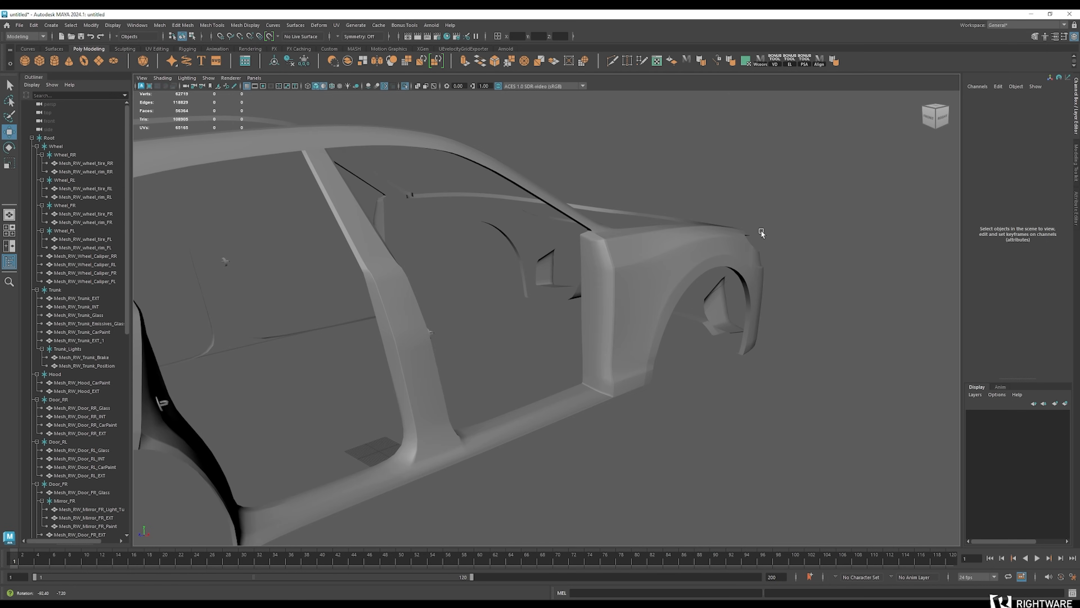
pyautogui.moveTo(664, 234)
pyautogui.keyDown('alt'); pyautogui.mouseDown()
pyautogui.moveTo(653, 252)
pyautogui.moveTo(613, 240)
pyautogui.moveTo(594, 217)
pyautogui.moveTo(498, 240)
pyautogui.moveTo(723, 302)
pyautogui.mouseUp(); pyautogui.keyUp('alt')
pyautogui.click(162, 78)
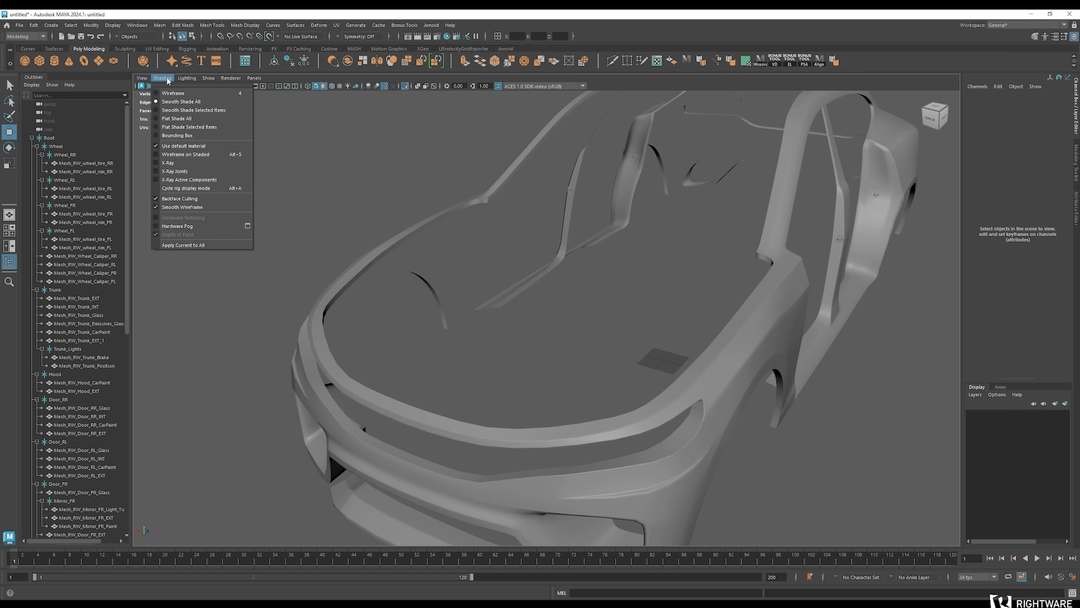
pyautogui.click(194, 201)
# Select the body mesh Mesh_RW_CarPaint and toggle the display of its polygon face normals
pyautogui.click(676, 395)
pyautogui.keyDown('alt'); pyautogui.moveTo(675, 394); pyautogui.dragTo(443, 186); pyautogui.keyUp('alt')
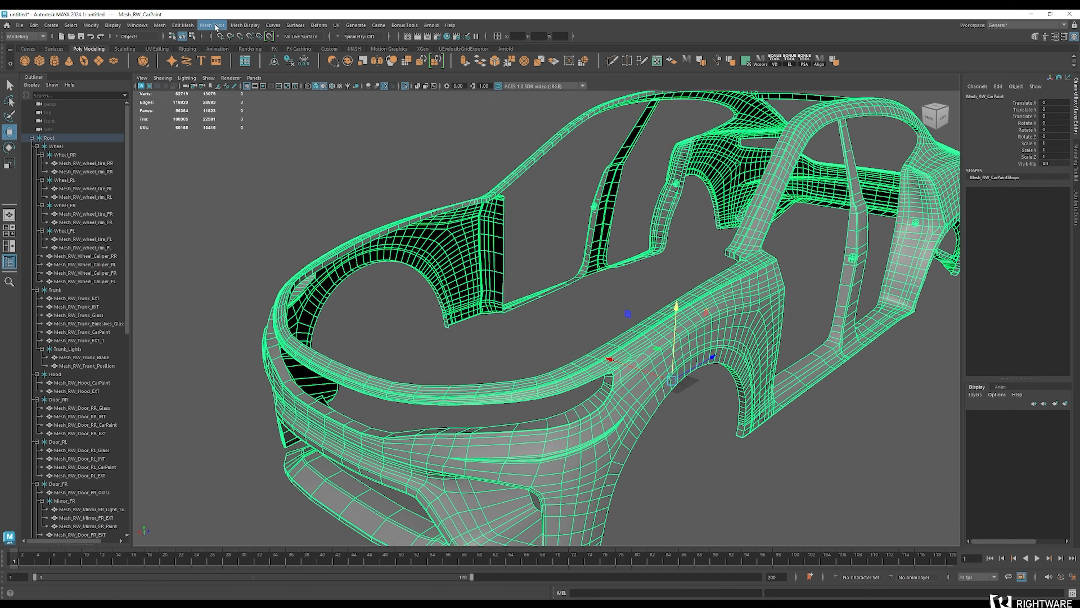
pyautogui.click(240, 27)
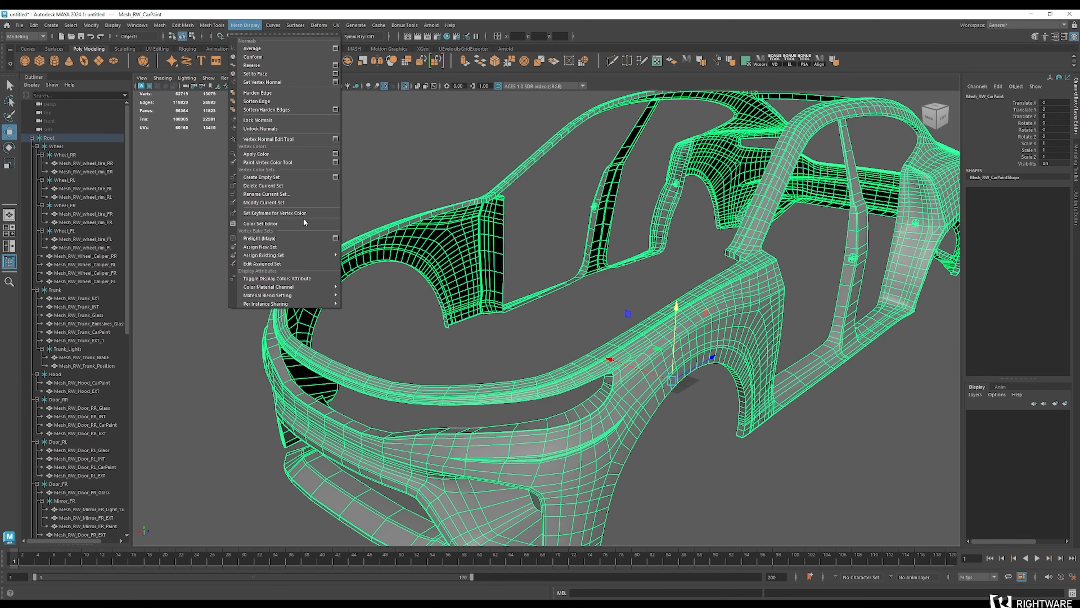
pyautogui.moveTo(313, 288)
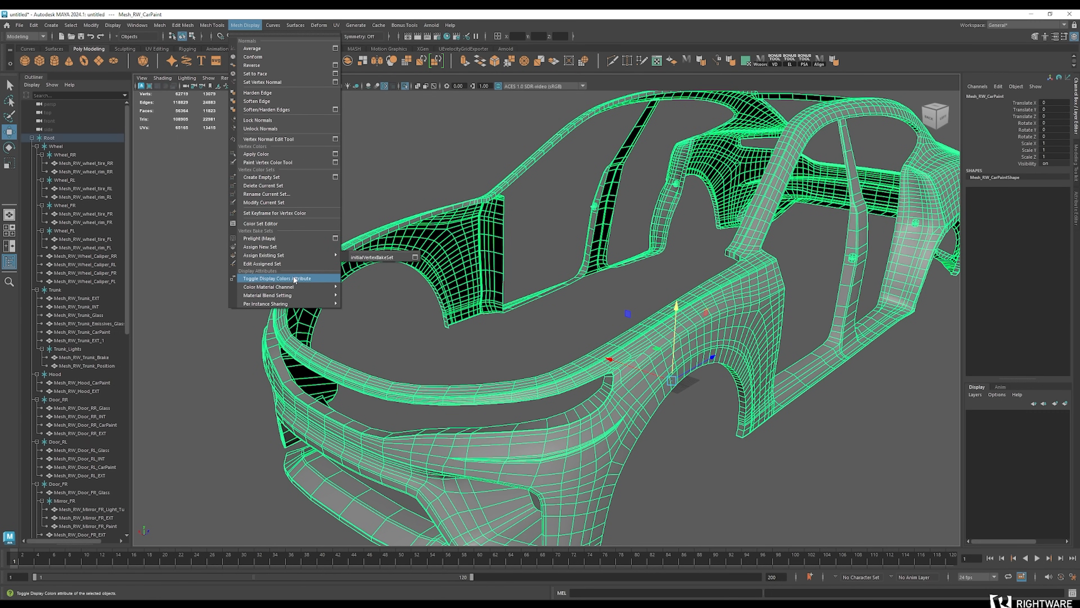
pyautogui.moveTo(221, 25)
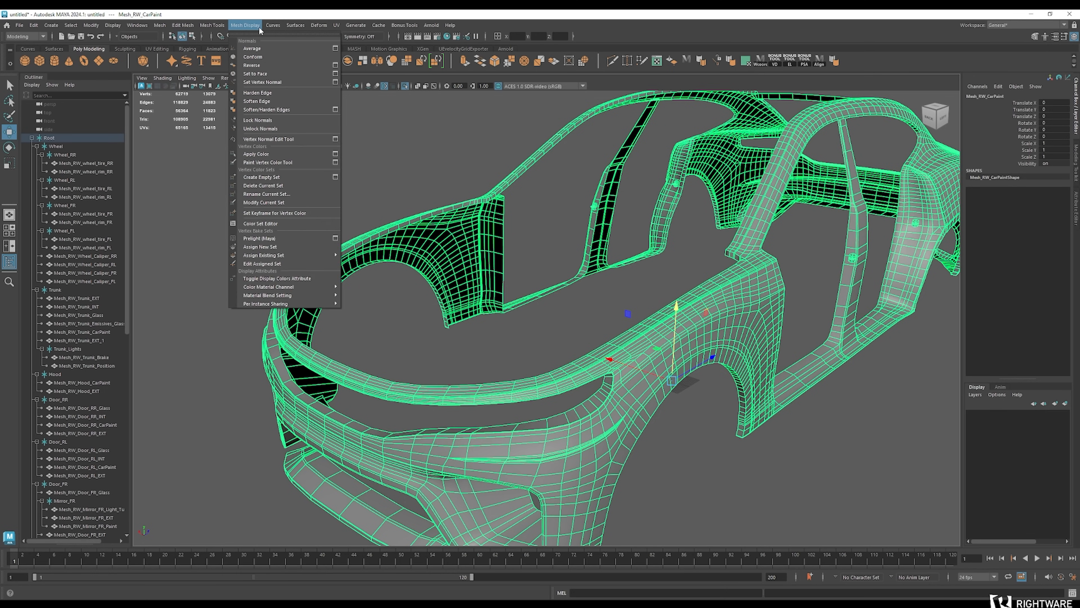
pyautogui.moveTo(305, 29)
pyautogui.moveTo(112, 25)
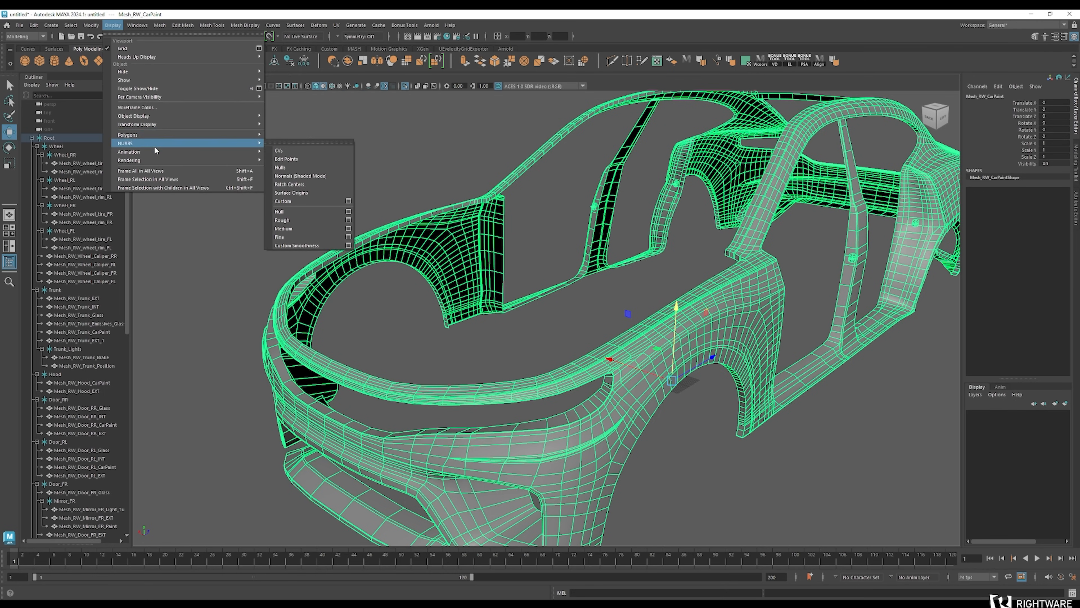
pyautogui.moveTo(167, 135)
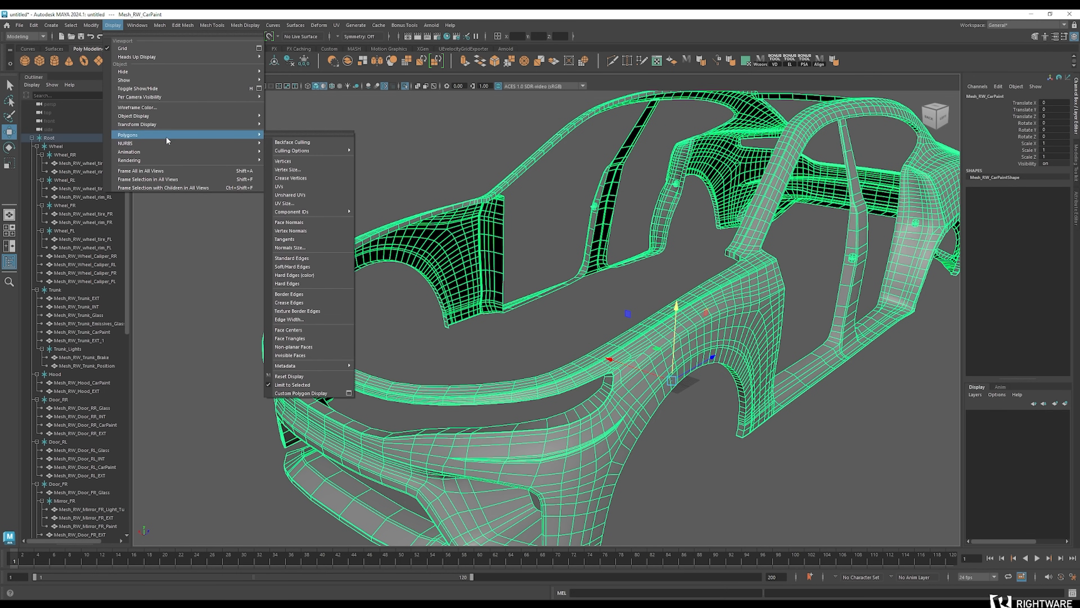
pyautogui.click(303, 225)
# Examine the front fender and wheel arch of the body shell up close for its face normals, and return to an overall view
pyautogui.keyDown('alt'); pyautogui.moveTo(321, 244); pyautogui.dragTo(383, 255); pyautogui.keyUp('alt')
pyautogui.keyDown('alt'); pyautogui.moveTo(383, 255); pyautogui.dragTo(613, 296, button='right'); pyautogui.keyUp('alt')
pyautogui.keyDown('alt'); pyautogui.moveTo(531, 240); pyautogui.dragTo(559, 285, button='middle'); pyautogui.keyUp('alt')
pyautogui.scroll(3, 552, 312)
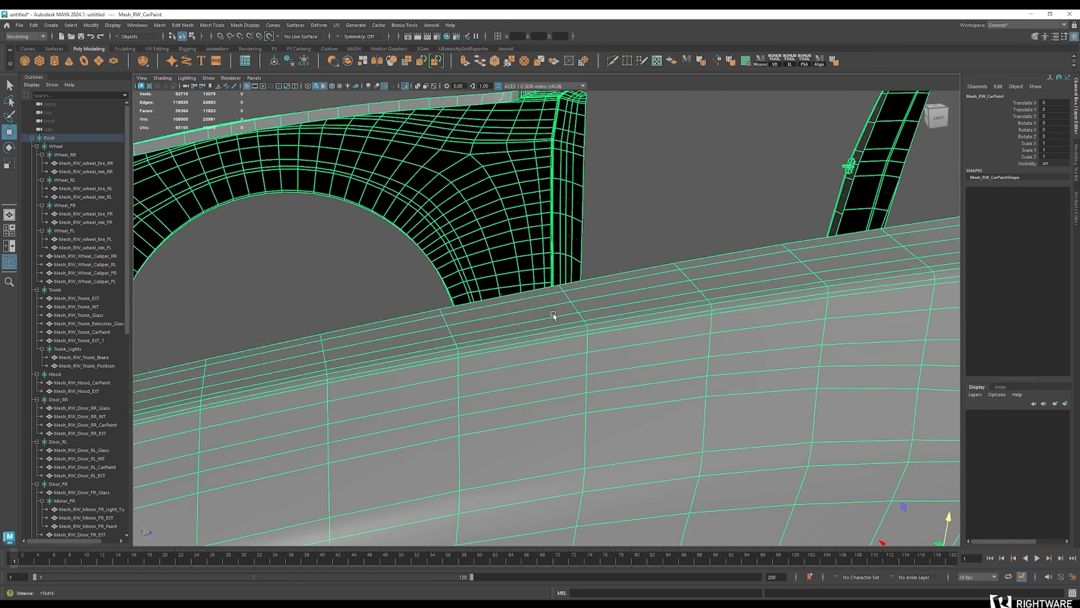
pyautogui.keyDown('alt'); pyautogui.moveTo(694, 285); pyautogui.dragTo(542, 309, button='right'); pyautogui.keyUp('alt')
pyautogui.keyDown('alt'); pyautogui.moveTo(543, 309); pyautogui.dragTo(651, 307); pyautogui.keyUp('alt')
pyautogui.keyDown('alt'); pyautogui.moveTo(651, 307); pyautogui.dragTo(551, 336, button='middle'); pyautogui.keyUp('alt')
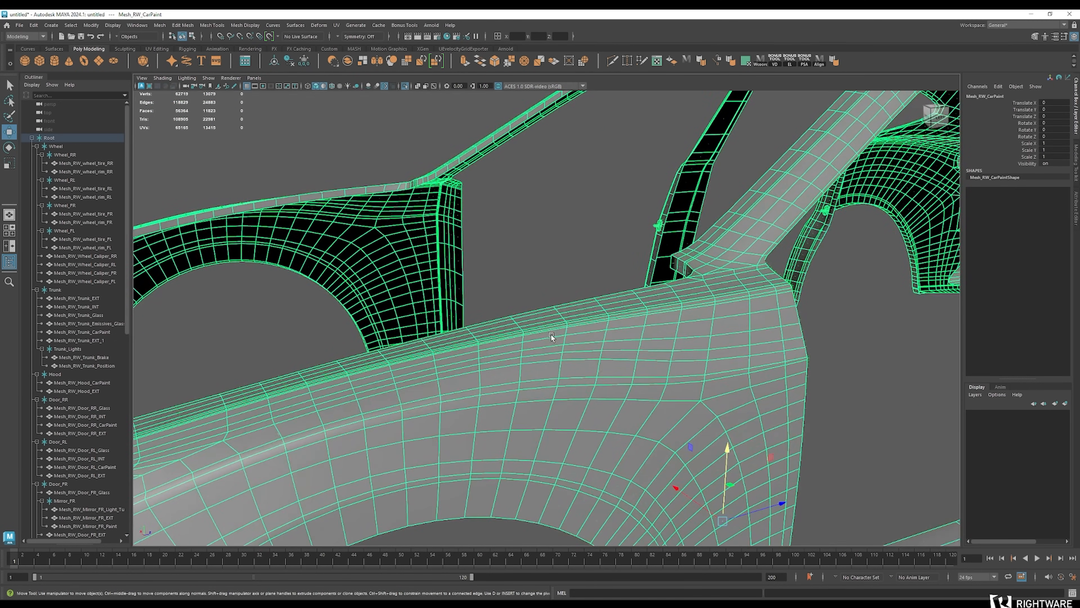
pyautogui.keyDown('alt'); pyautogui.moveTo(551, 334); pyautogui.dragTo(418, 335, button='right'); pyautogui.keyUp('alt')
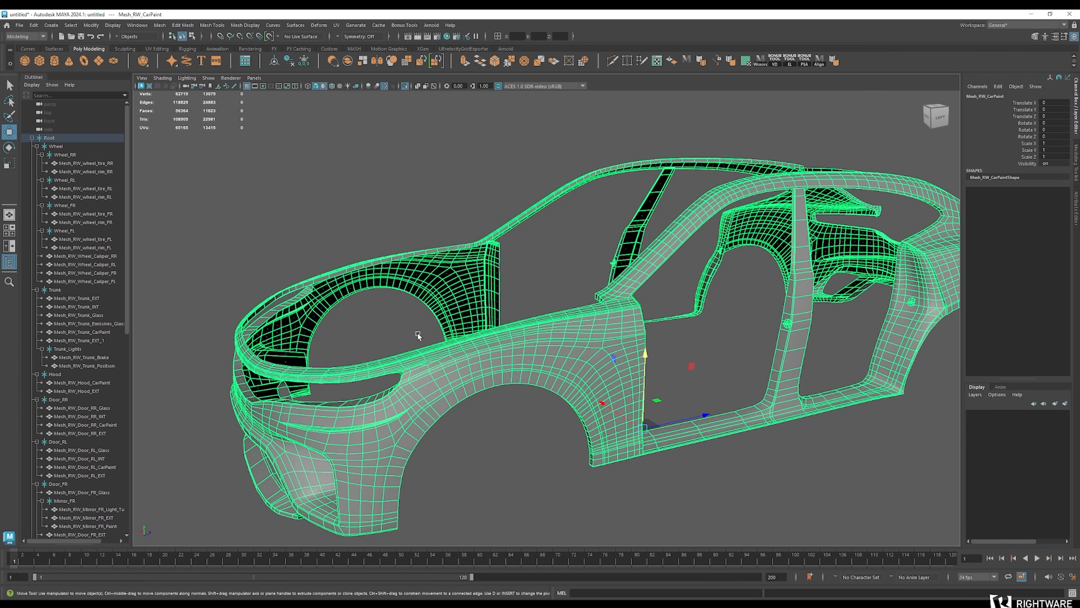
pyautogui.keyDown('alt'); pyautogui.moveTo(418, 335); pyautogui.dragTo(420, 323, button='middle'); pyautogui.keyUp('alt')
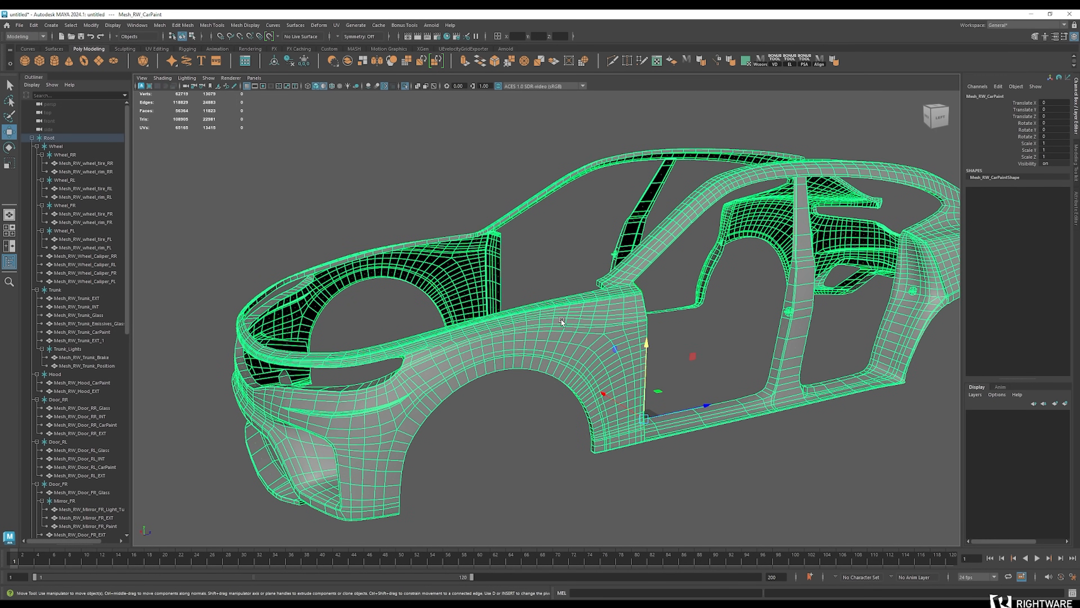
# Review the polygon normals display options, clear the selection and examine the shaded body shell from the side and rear
pyautogui.click(113, 25)
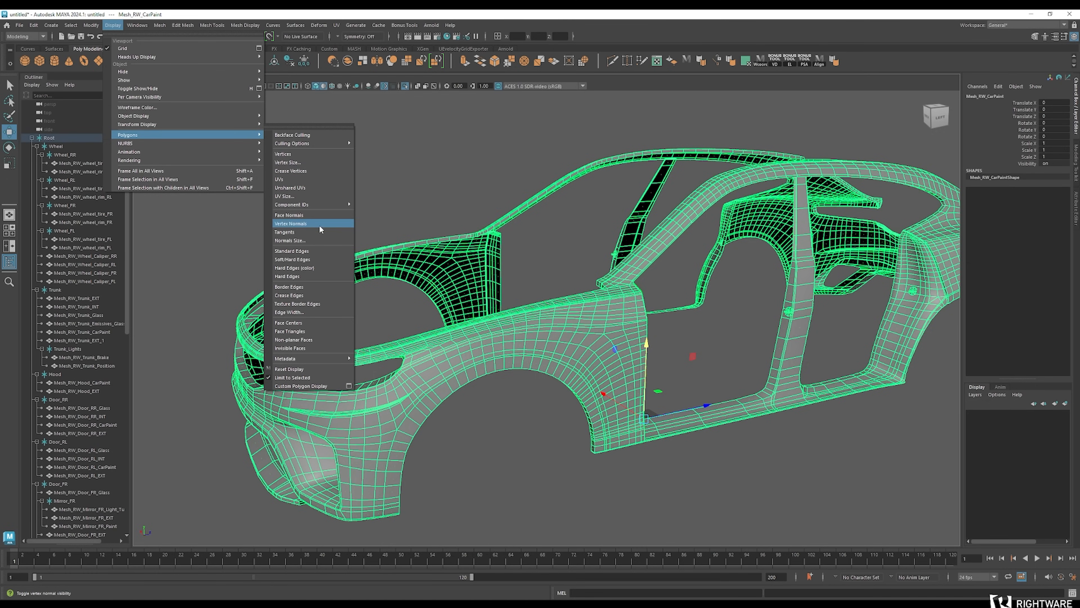
pyautogui.click(433, 439)
pyautogui.moveTo(502, 358)
pyautogui.keyDown('alt'); pyautogui.mouseDown()
pyautogui.moveTo(462, 369)
pyautogui.moveTo(499, 374)
pyautogui.mouseUp(); pyautogui.keyUp('alt')
pyautogui.keyDown('alt'); pyautogui.moveTo(581, 375); pyautogui.dragTo(510, 379, button='middle'); pyautogui.keyUp('alt')
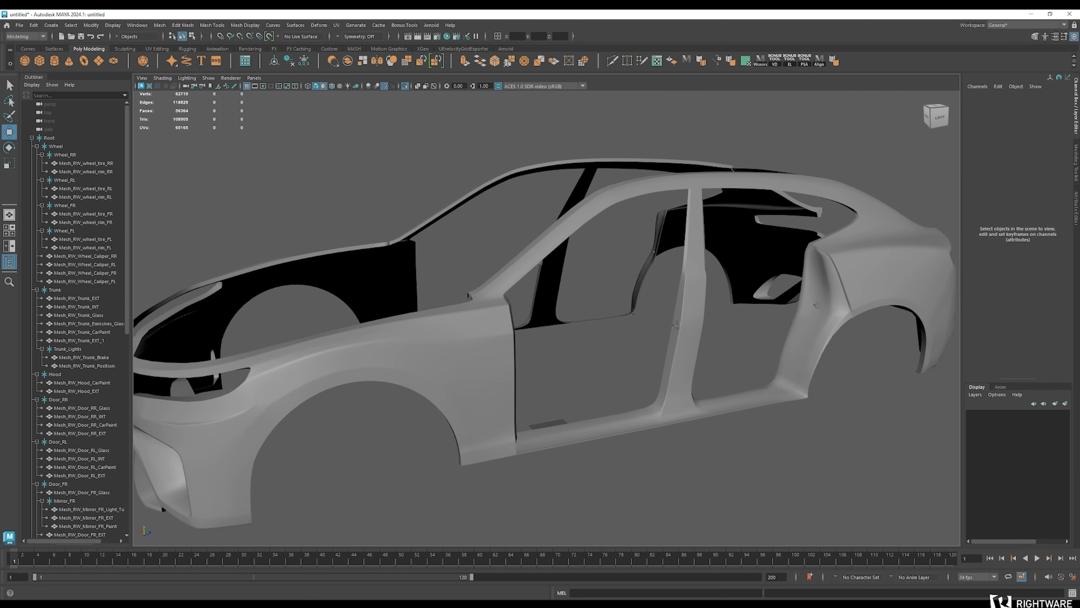
pyautogui.keyDown('alt'); pyautogui.moveTo(625, 285); pyautogui.dragTo(530, 324); pyautogui.keyUp('alt')
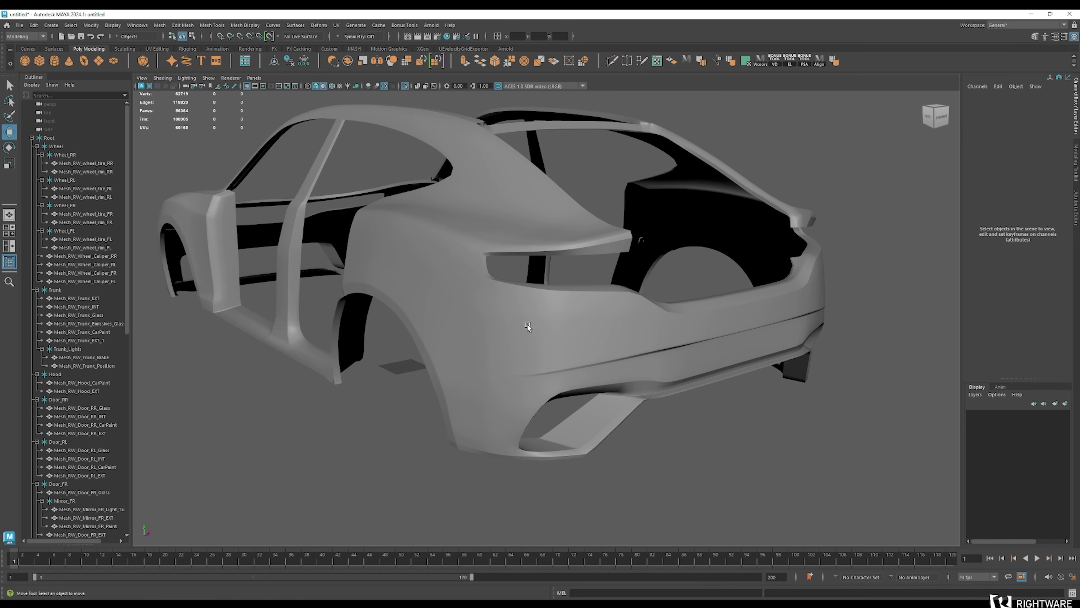
pyautogui.keyDown('alt'); pyautogui.moveTo(461, 288); pyautogui.dragTo(440, 314); pyautogui.keyUp('alt')
pyautogui.keyDown('alt'); pyautogui.moveTo(278, 404); pyautogui.dragTo(508, 399); pyautogui.keyUp('alt')
pyautogui.keyDown('alt'); pyautogui.moveTo(358, 328); pyautogui.dragTo(460, 358); pyautogui.keyUp('alt')
# Harden all edges of the body mesh Mesh_RW_CarPaint and clear the selection
pyautogui.click(696, 286)
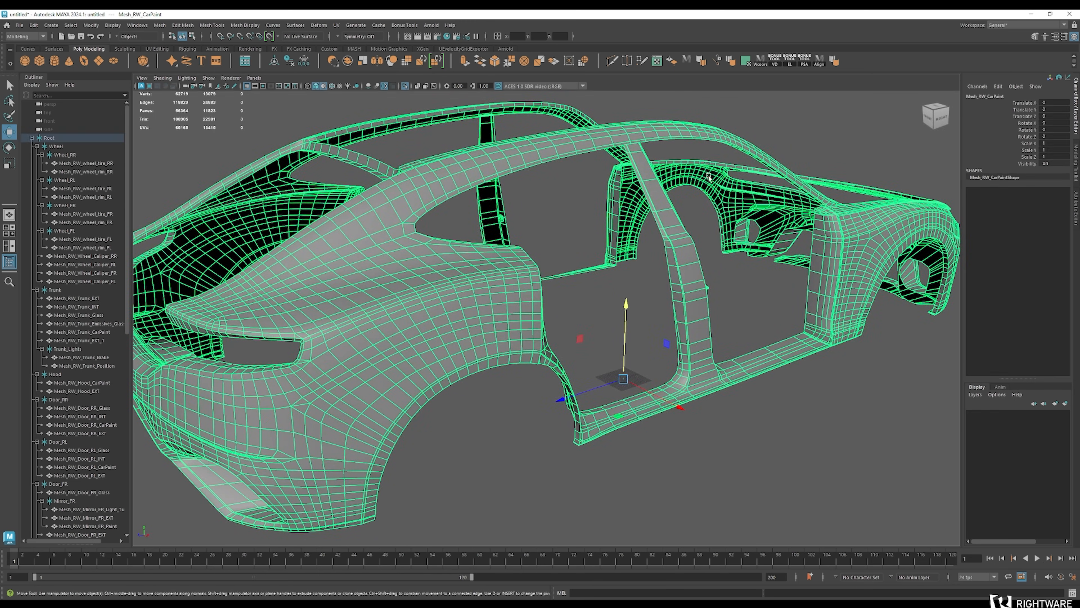
pyautogui.click(701, 62)
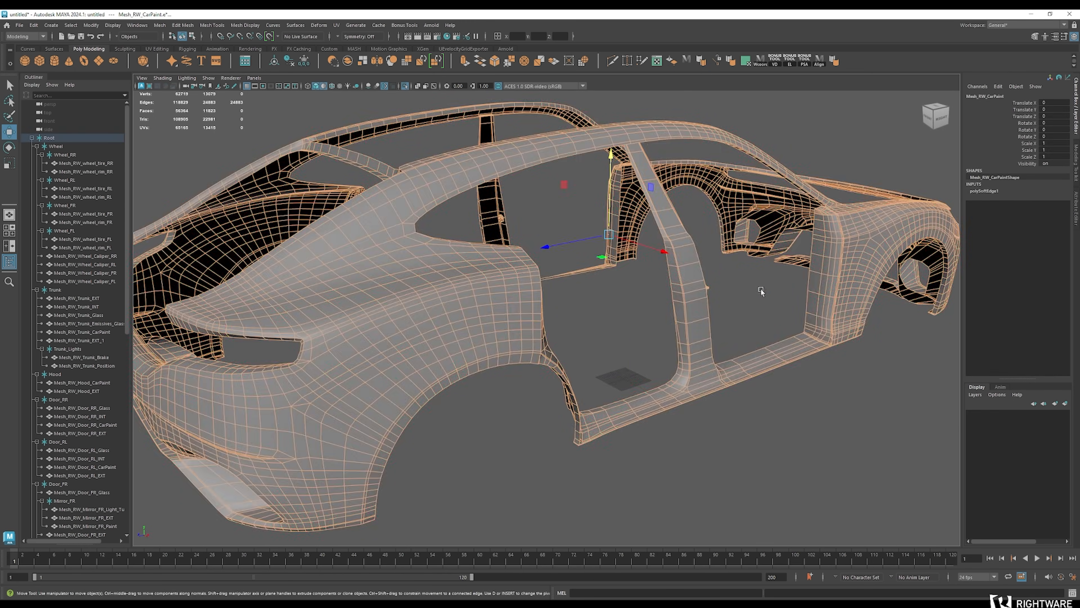
pyautogui.click(797, 396)
pyautogui.keyDown('alt'); pyautogui.moveTo(797, 396); pyautogui.dragTo(782, 385); pyautogui.keyUp('alt')
# Select the body mesh again, unlock its normals and clear the selection
pyautogui.click(382, 298)
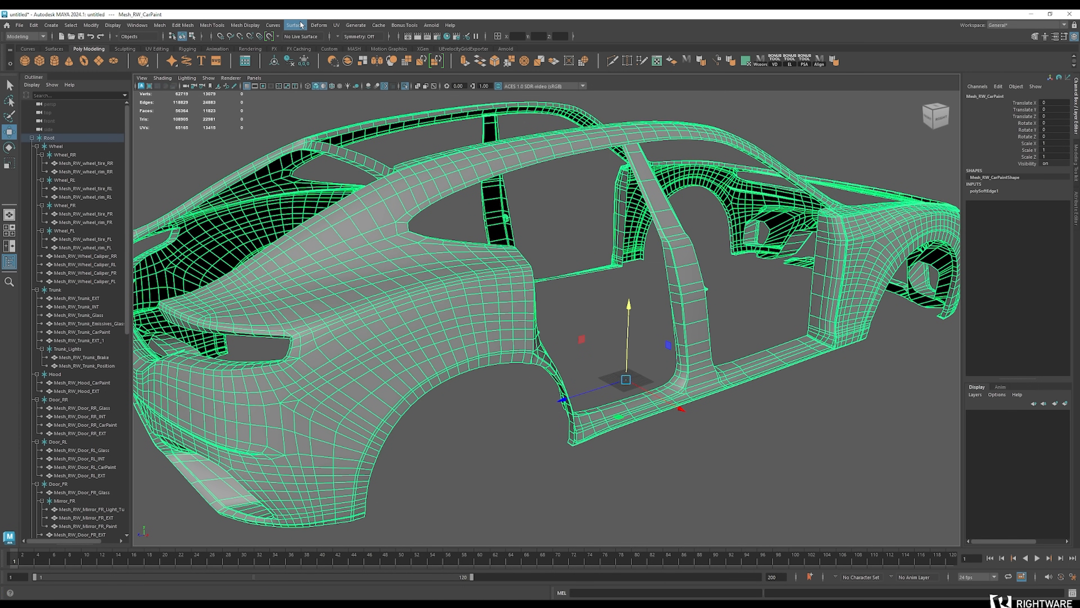
pyautogui.click(214, 25)
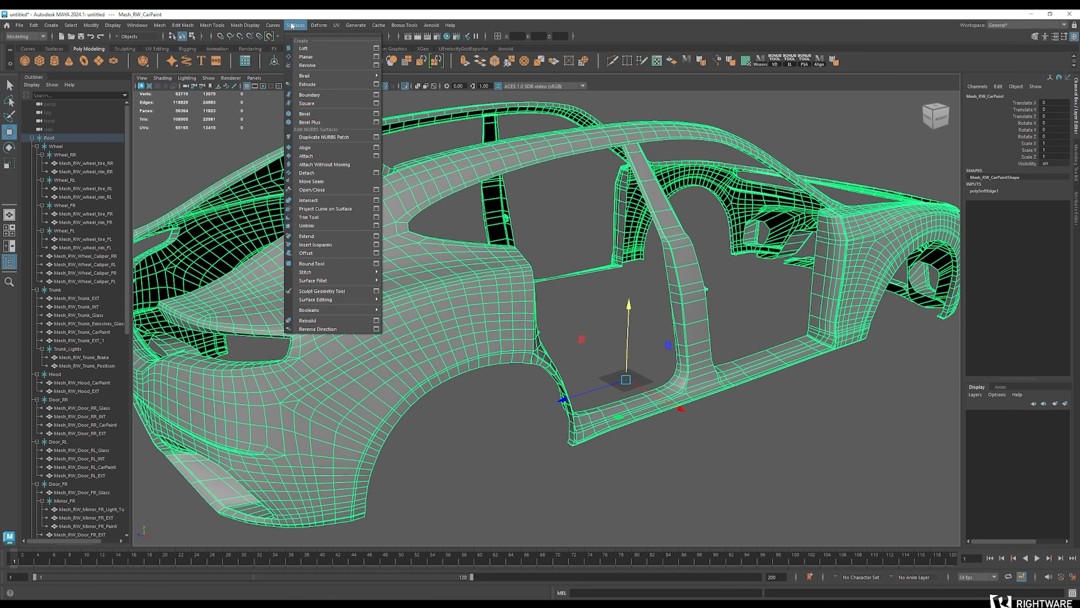
pyautogui.moveTo(260, 26)
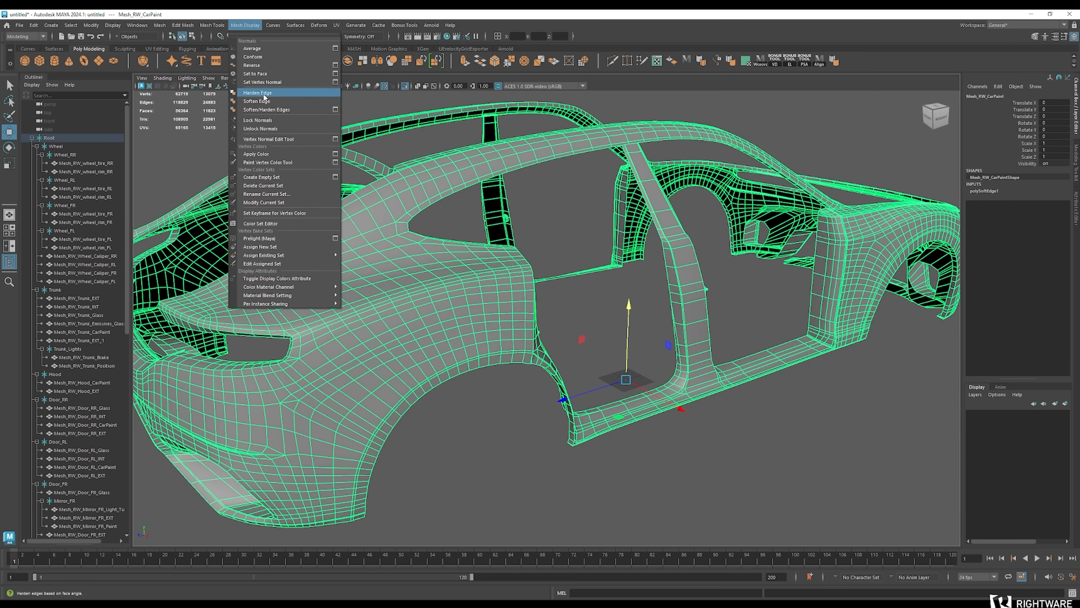
pyautogui.click(273, 129)
pyautogui.click(546, 487)
# Examine the hard-edge shading of the body shell around the front bumper and along the side
pyautogui.keyDown('alt'); pyautogui.moveTo(546, 486); pyautogui.dragTo(471, 431); pyautogui.keyUp('alt')
pyautogui.keyDown('alt'); pyautogui.moveTo(637, 420); pyautogui.dragTo(501, 391, button='middle'); pyautogui.keyUp('alt')
pyautogui.keyDown('alt'); pyautogui.moveTo(501, 391); pyautogui.dragTo(465, 380); pyautogui.keyUp('alt')
pyautogui.keyDown('alt'); pyautogui.moveTo(613, 379); pyautogui.dragTo(486, 365, button='middle'); pyautogui.keyUp('alt')
pyautogui.keyDown('alt'); pyautogui.moveTo(486, 365); pyautogui.dragTo(521, 368, button='right'); pyautogui.keyUp('alt')
pyautogui.keyDown('alt'); pyautogui.moveTo(521, 368); pyautogui.dragTo(479, 316); pyautogui.keyUp('alt')
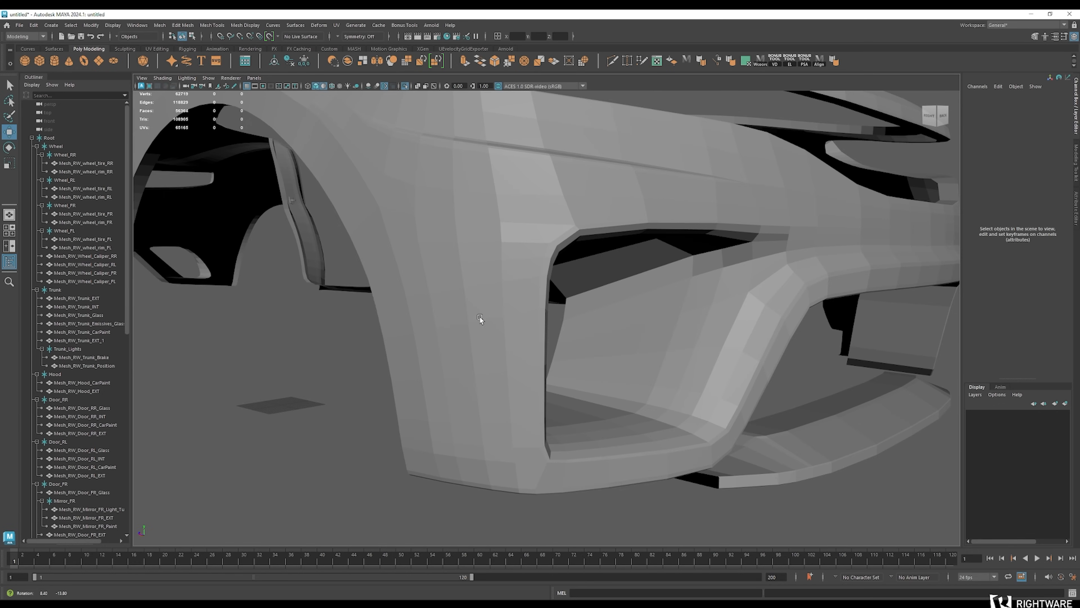
pyautogui.keyDown('alt'); pyautogui.moveTo(563, 202); pyautogui.dragTo(483, 251); pyautogui.keyUp('alt')
# Apply Soften/Harden Edges to the body mesh with an angle of 30 and clear the selection
pyautogui.click(687, 233)
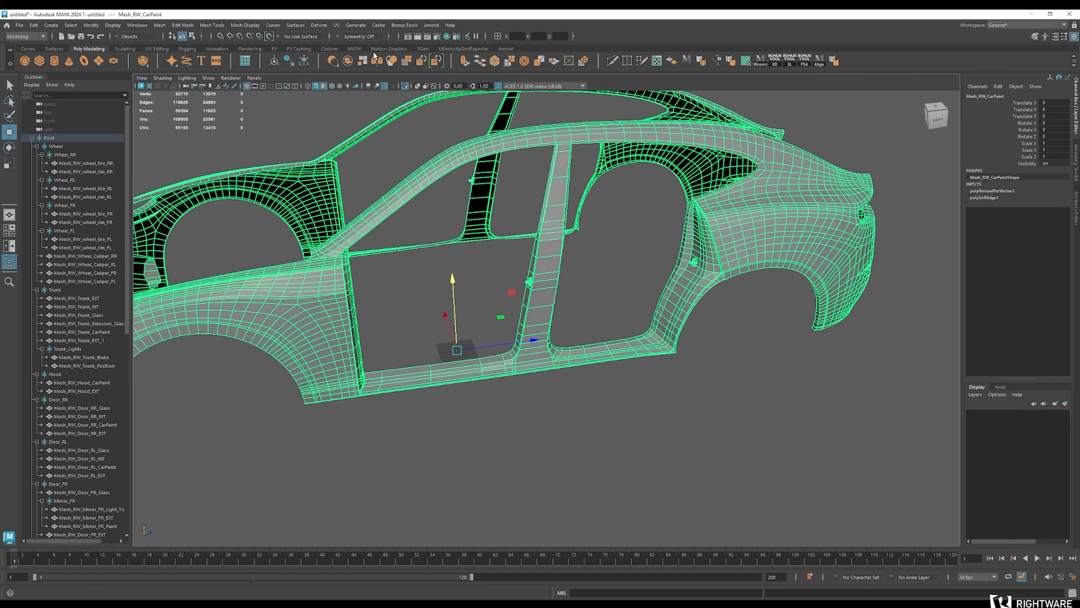
pyautogui.click(736, 62)
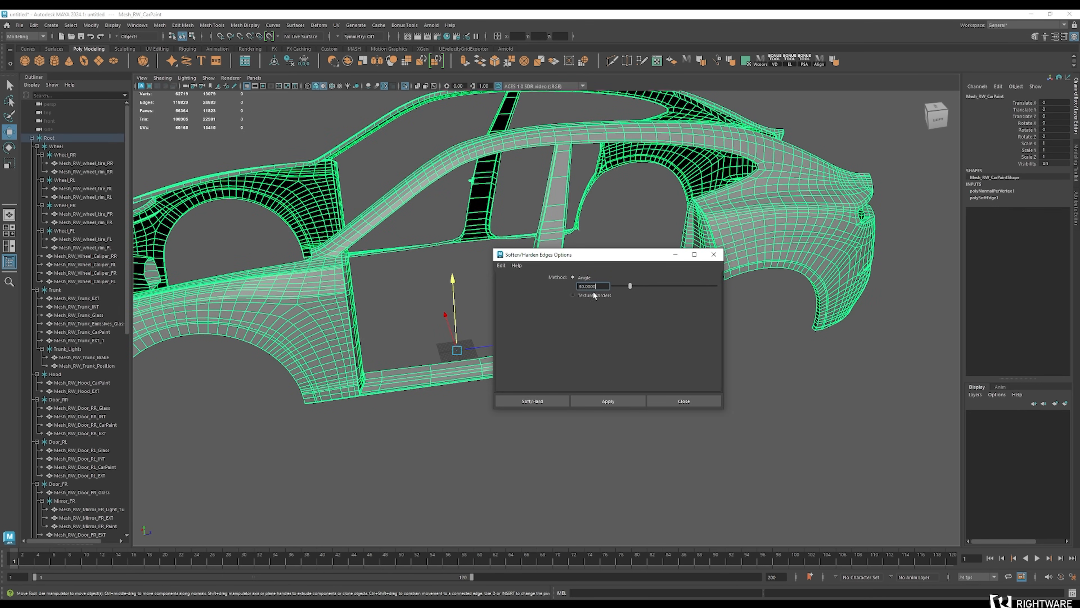
pyautogui.click(629, 402)
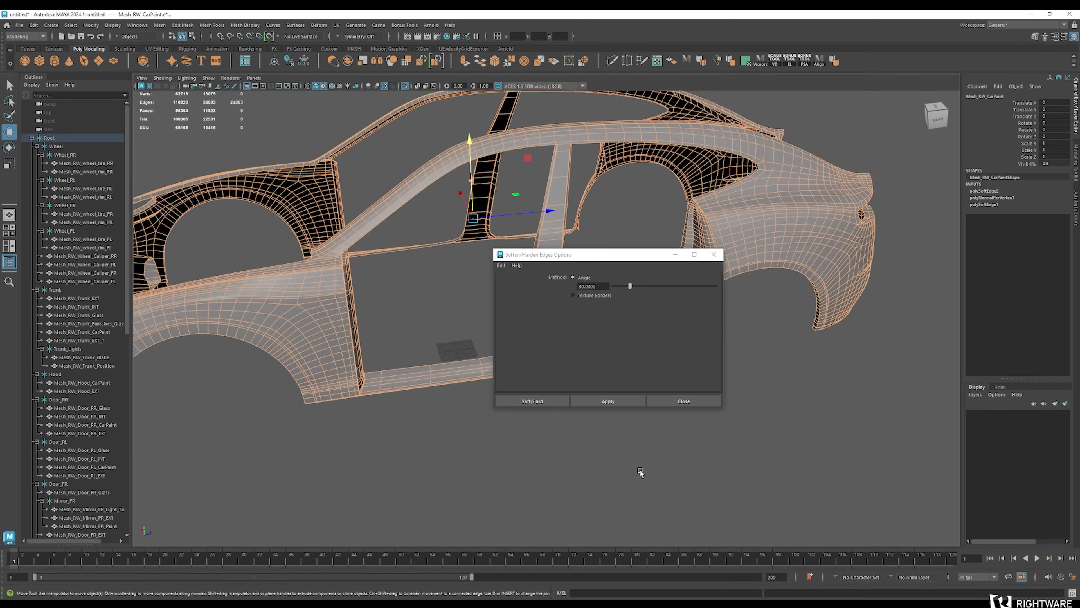
pyautogui.click(639, 470)
# Examine the edge shading on the front bumper and fender, comparing the plain shaded surface with the selected mesh's wireframe
pyautogui.keyDown('alt'); pyautogui.moveTo(553, 426); pyautogui.dragTo(423, 309); pyautogui.keyUp('alt')
pyautogui.keyDown('alt'); pyautogui.moveTo(279, 321); pyautogui.dragTo(296, 321); pyautogui.keyUp('alt')
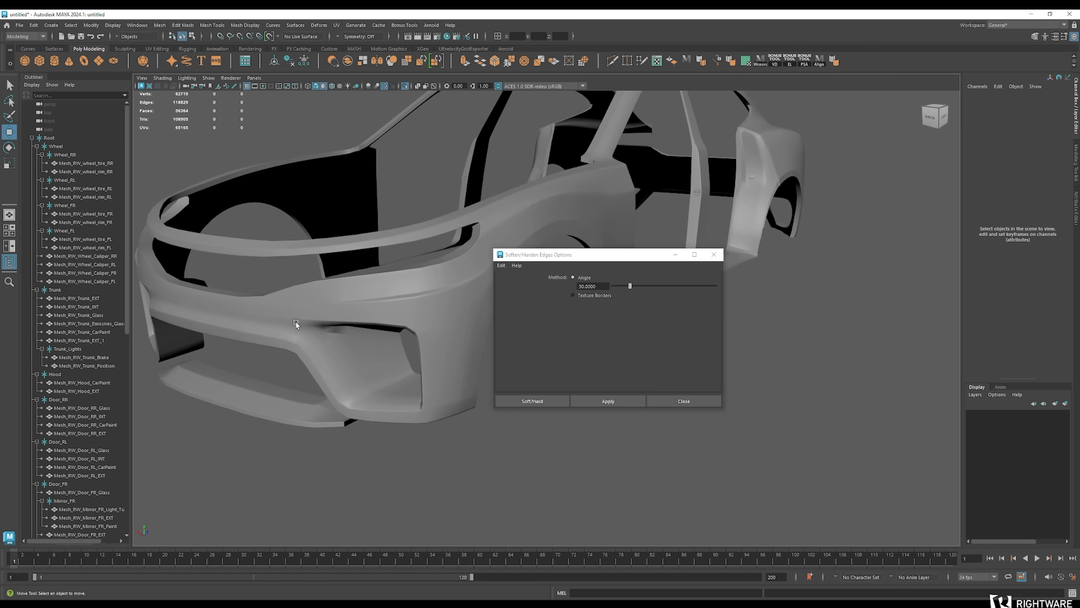
pyautogui.keyDown('alt'); pyautogui.moveTo(296, 321); pyautogui.dragTo(424, 338, button='right'); pyautogui.keyUp('alt')
pyautogui.keyDown('alt'); pyautogui.moveTo(289, 298); pyautogui.dragTo(370, 359, button='middle'); pyautogui.keyUp('alt')
pyautogui.keyDown('alt'); pyautogui.moveTo(370, 360); pyautogui.dragTo(405, 348); pyautogui.keyUp('alt')
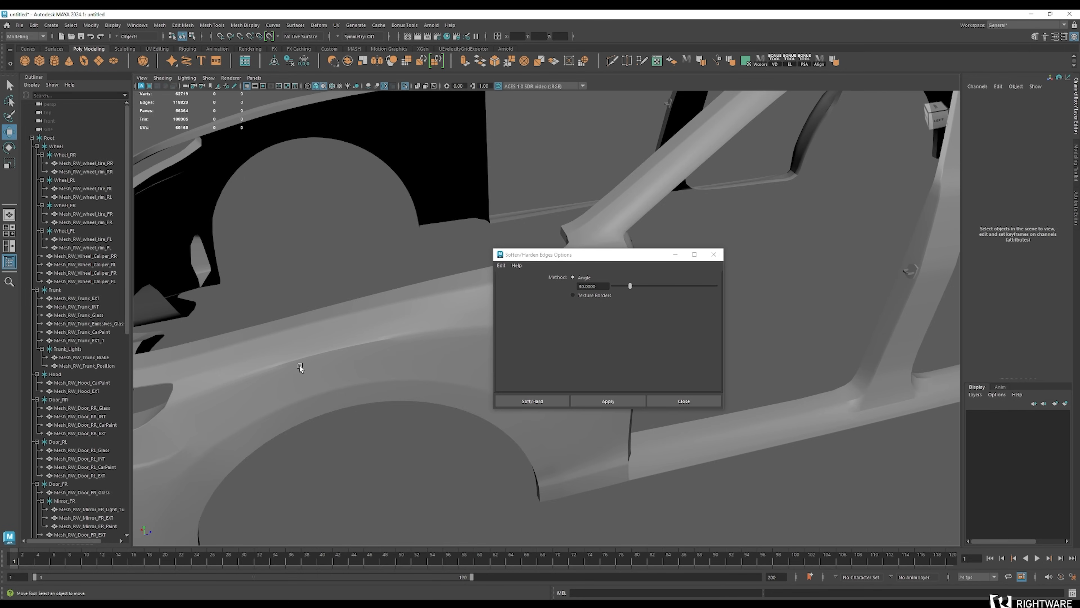
pyautogui.keyDown('alt'); pyautogui.moveTo(309, 357); pyautogui.dragTo(410, 324); pyautogui.keyUp('alt')
pyautogui.keyDown('alt'); pyautogui.moveTo(410, 325); pyautogui.dragTo(482, 325, button='right'); pyautogui.keyUp('alt')
pyautogui.click(264, 288)
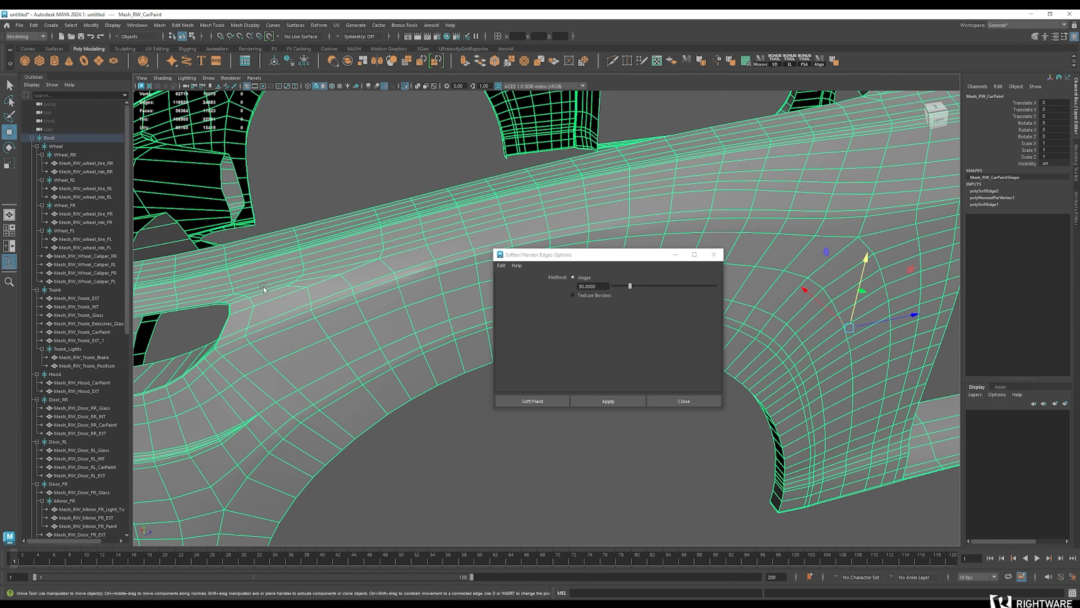
pyautogui.click(434, 504)
pyautogui.keyDown('alt'); pyautogui.moveTo(437, 459); pyautogui.dragTo(350, 430, button='right'); pyautogui.keyUp('alt')
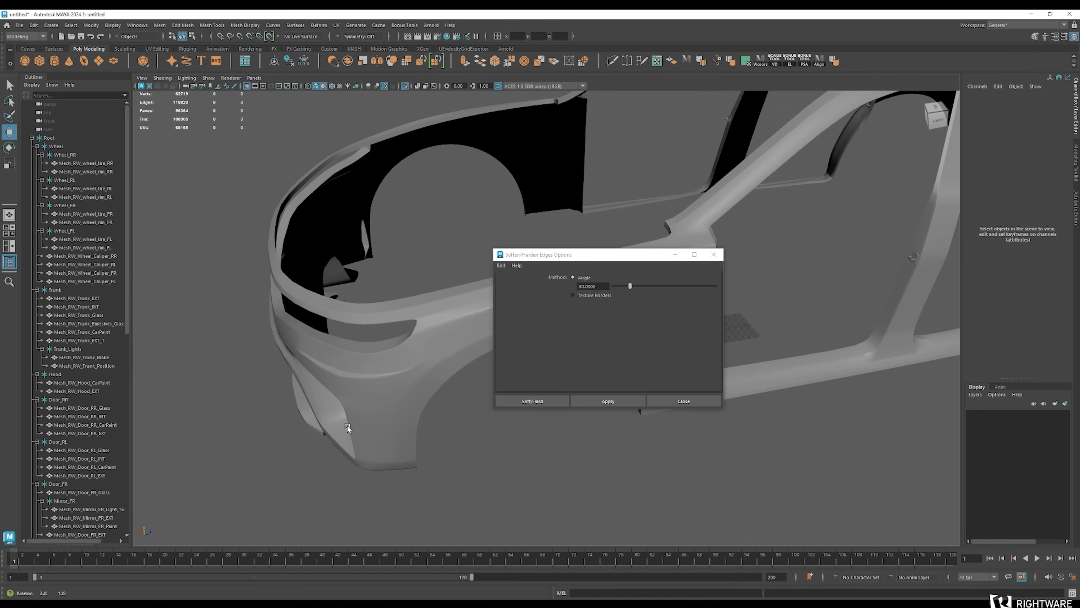
pyautogui.keyDown('alt'); pyautogui.moveTo(349, 430); pyautogui.dragTo(417, 391); pyautogui.keyUp('alt')
pyautogui.keyDown('alt'); pyautogui.moveTo(418, 391); pyautogui.dragTo(473, 387, button='right'); pyautogui.keyUp('alt')
# Apply Soften/Harden Edges with an angle of 10 to the fender edges beside the headlight opening and inspect the shading
pyautogui.click(317, 313)
pyautogui.press('F10')
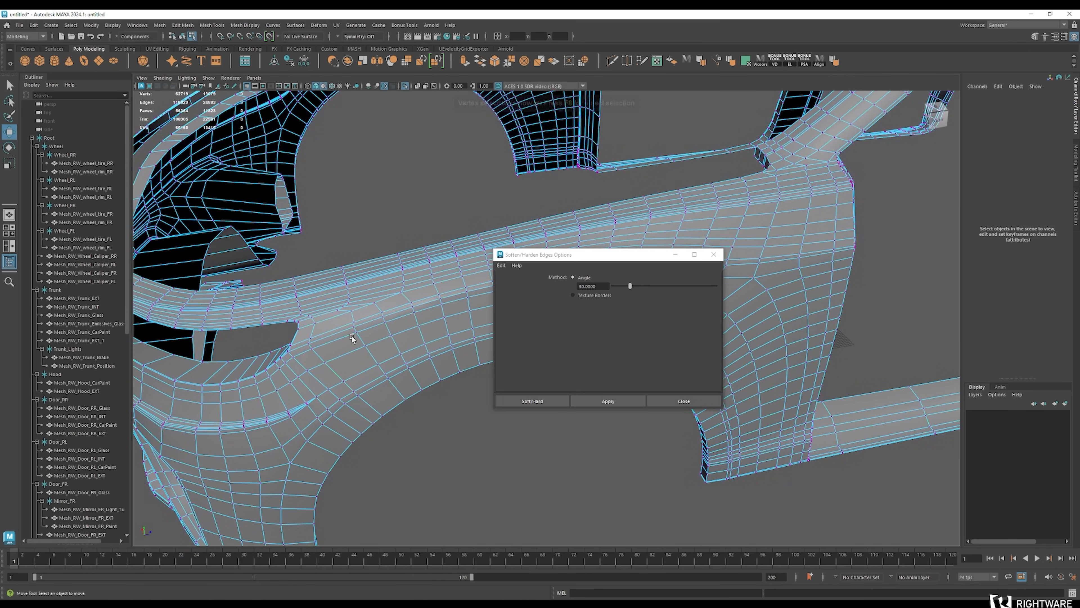
pyautogui.moveTo(314, 298); pyautogui.dragTo(388, 364)
pyautogui.doubleClick(604, 288)
pyautogui.write('10')
pyautogui.click(607, 403)
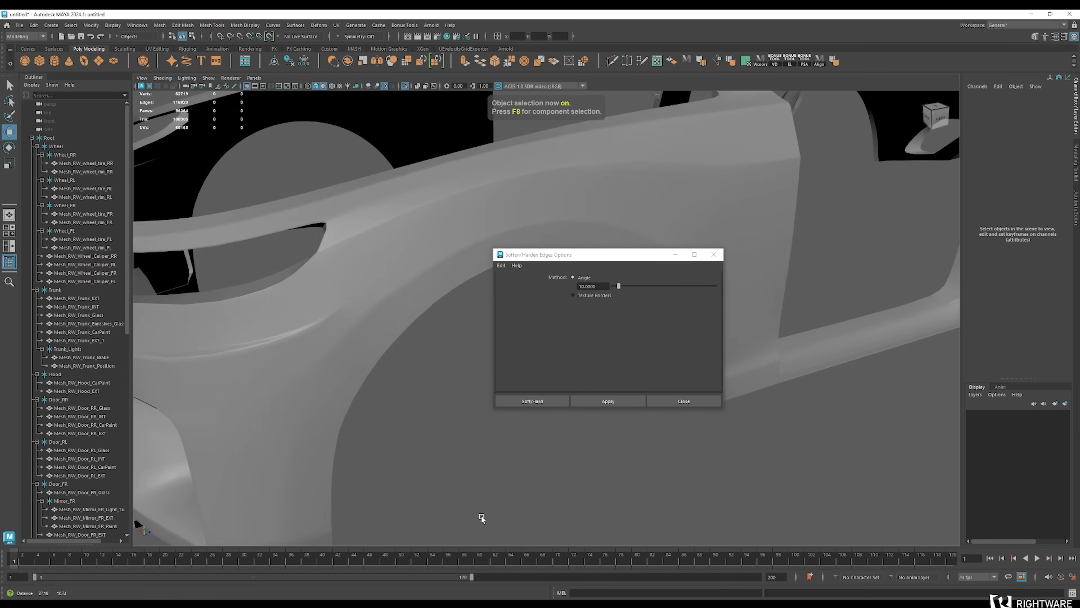
pyautogui.keyDown('alt'); pyautogui.moveTo(481, 516); pyautogui.dragTo(527, 487); pyautogui.keyUp('alt')
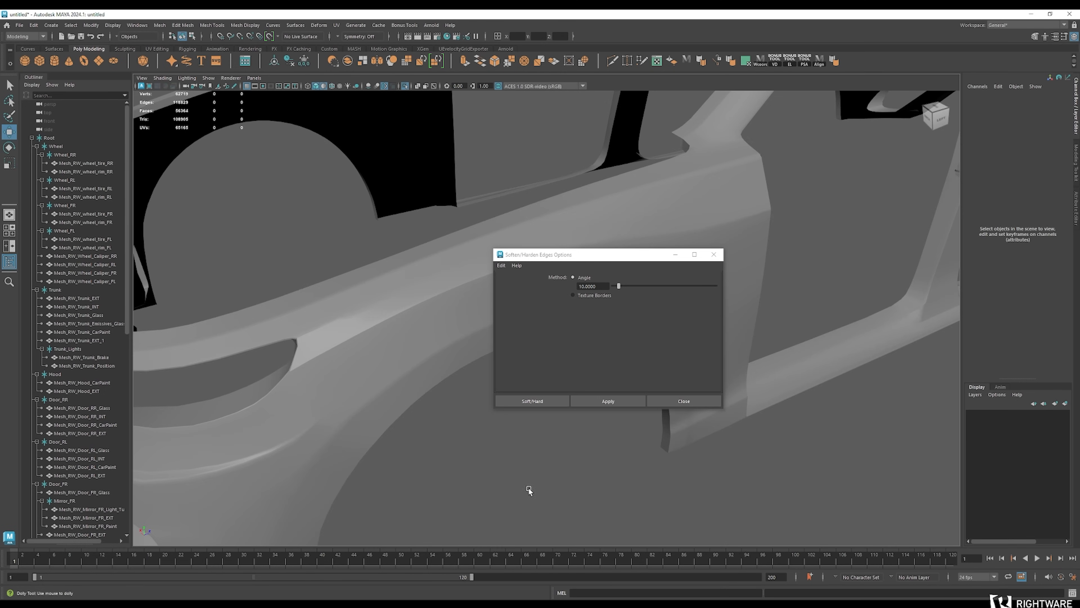
pyautogui.keyDown('alt'); pyautogui.moveTo(527, 488); pyautogui.dragTo(369, 454, button='right'); pyautogui.keyUp('alt')
pyautogui.keyDown('alt'); pyautogui.moveTo(369, 454); pyautogui.dragTo(234, 491, button='middle'); pyautogui.keyUp('alt')
pyautogui.keyDown('alt'); pyautogui.moveTo(234, 491); pyautogui.dragTo(394, 488, button='right'); pyautogui.keyUp('alt')
# Undo the edge and normals changes and the isolation of the body shell, back to the full car
pyautogui.hotkey('ctrl', 'z')
pyautogui.hotkey('ctrl', 'z')
pyautogui.hotkey('ctrl', 'z')
pyautogui.hotkey('ctrl', 'z')
pyautogui.hotkey('ctrl', 'z')
pyautogui.hotkey('ctrl', 'z')
pyautogui.hotkey('ctrl', 'z')
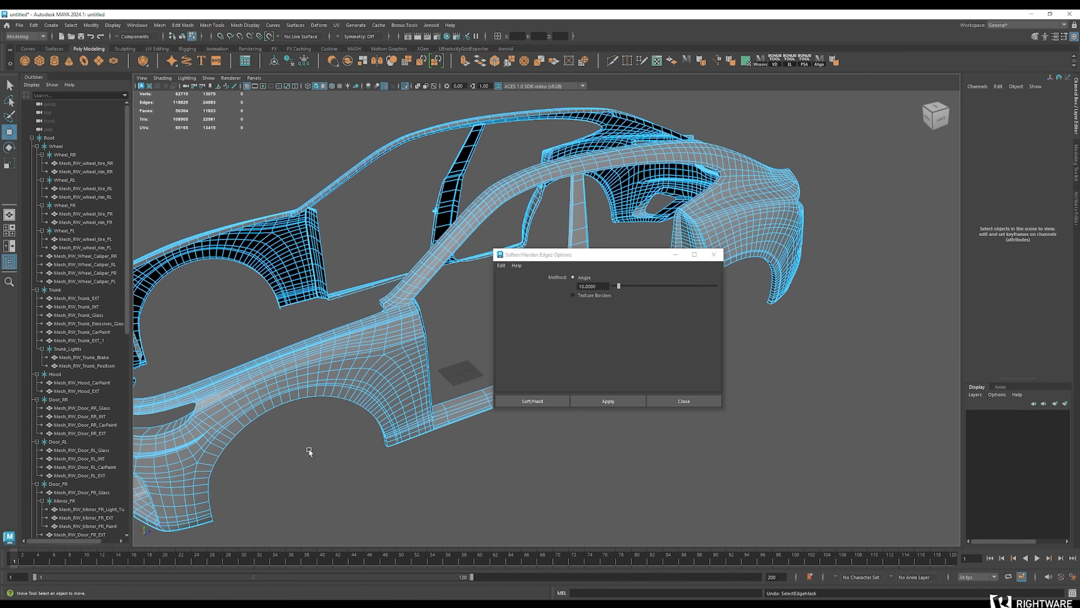
pyautogui.hotkey('ctrl', 'z')
pyautogui.hotkey('ctrl', 'z')
pyautogui.hotkey('ctrl', 'z')
pyautogui.hotkey('ctrl', 'z')
pyautogui.hotkey('ctrl', 'z')
pyautogui.hotkey('ctrl', 'z')
pyautogui.hotkey('ctrl', 'z')
pyautogui.hotkey('ctrl', 'z')
pyautogui.hotkey('ctrl', 'z')
pyautogui.hotkey('ctrl', 'z')
pyautogui.hotkey('ctrl', 'z')
pyautogui.hotkey('ctrl', 'z')
pyautogui.hotkey('ctrl', 'z')
pyautogui.hotkey('ctrl', 'z')
pyautogui.hotkey('ctrl', 'z')
pyautogui.hotkey('ctrl', 'z')
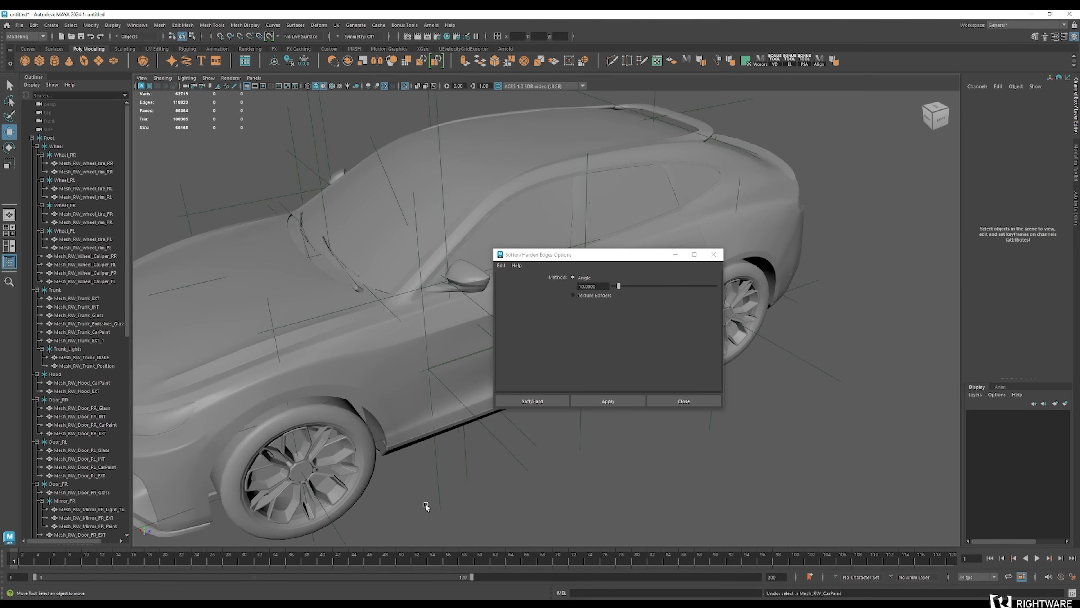
# Reselect the body mesh to check it, close the Soften/Harden Edges options and clear the selection
pyautogui.click(363, 348)
pyautogui.keyDown('alt'); pyautogui.moveTo(324, 478); pyautogui.dragTo(535, 465); pyautogui.keyUp('alt')
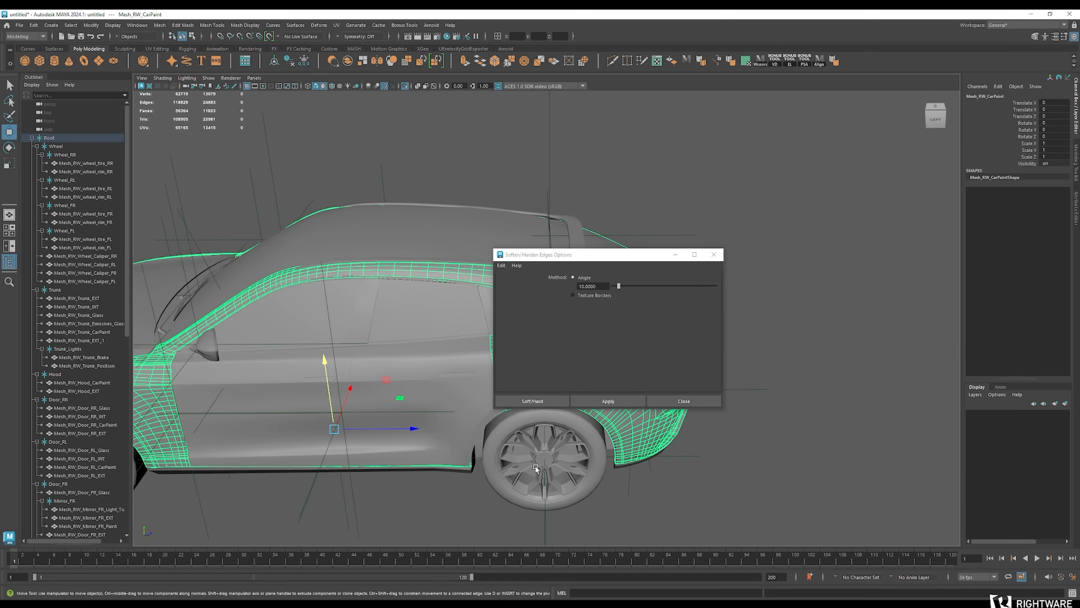
pyautogui.click(714, 254)
pyautogui.click(600, 262)
pyautogui.keyDown('alt'); pyautogui.moveTo(599, 262); pyautogui.dragTo(613, 284); pyautogui.keyUp('alt')
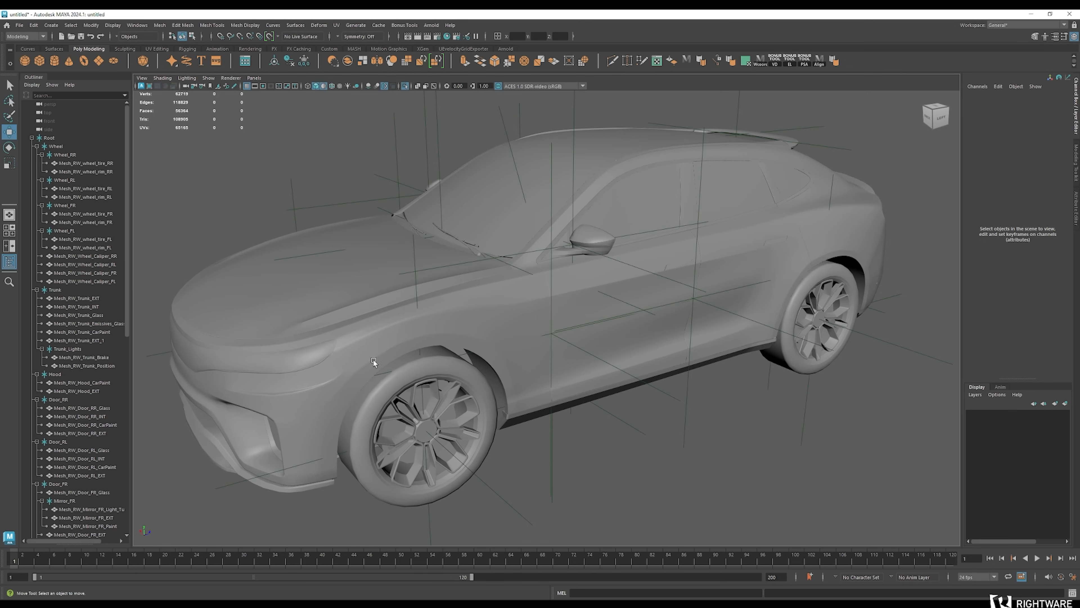
# Create a Phong material in the Hypershade and assign it to all of the car's meshes
pyautogui.keyDown('alt'); pyautogui.moveTo(403, 341); pyautogui.dragTo(379, 337); pyautogui.keyUp('alt')
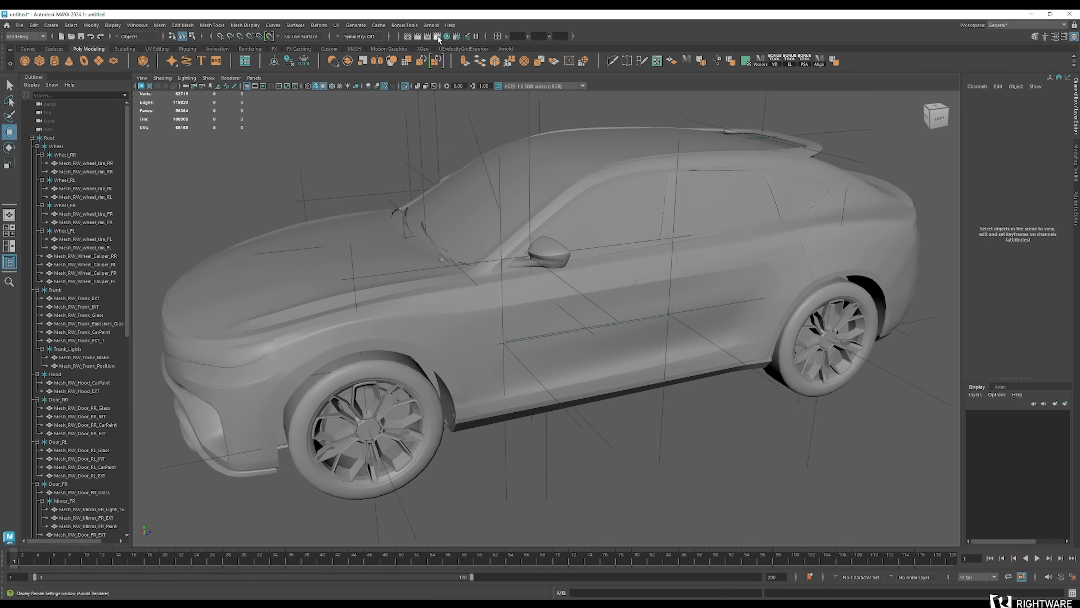
pyautogui.click(447, 37)
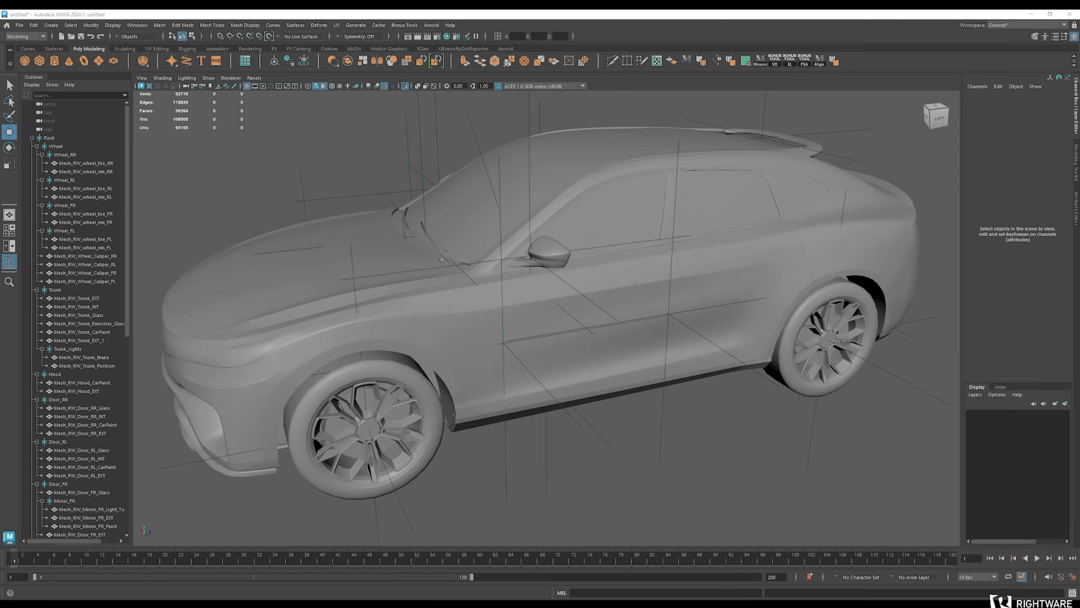
pyautogui.scroll(-4, 283, 372)
pyautogui.moveTo(256, 164); pyautogui.dragTo(954, 520)
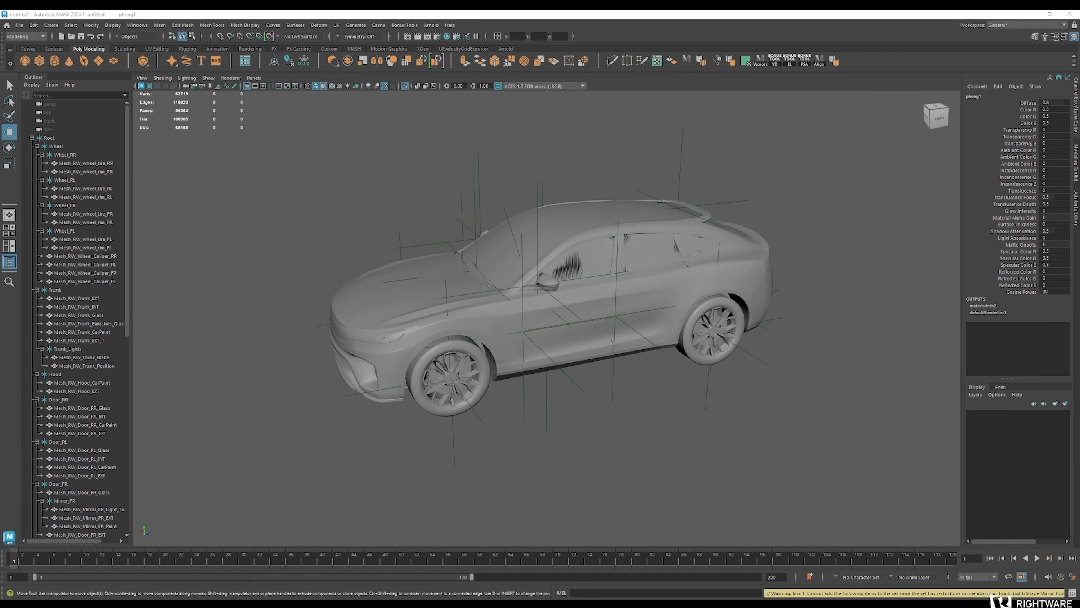
# Turn off the viewport's default material override so the car displays its assigned Phong material
pyautogui.click(163, 78)
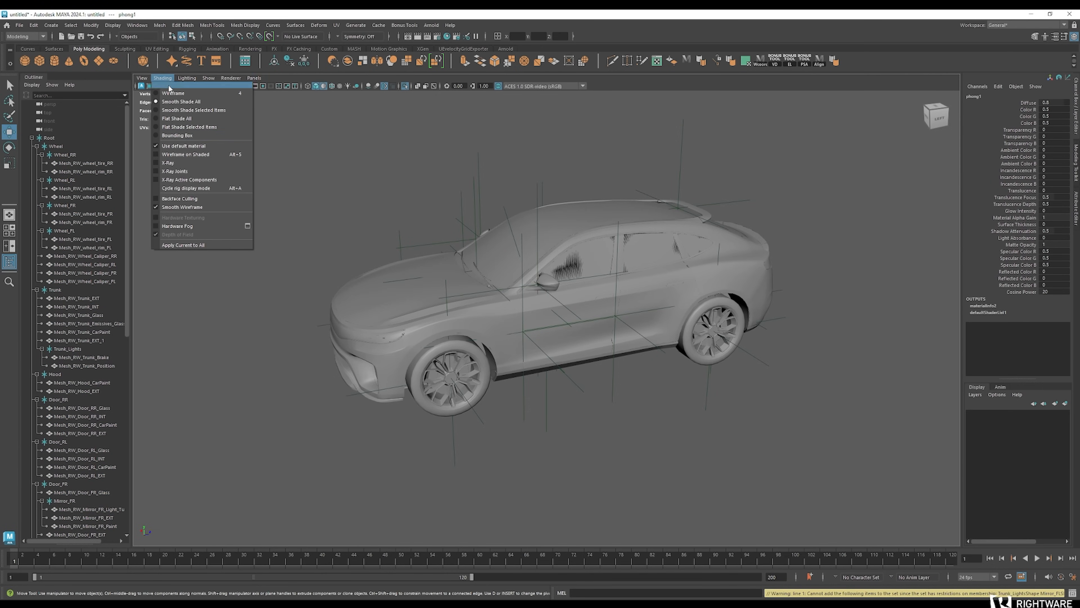
pyautogui.click(167, 146)
pyautogui.scroll(5, 368, 263)
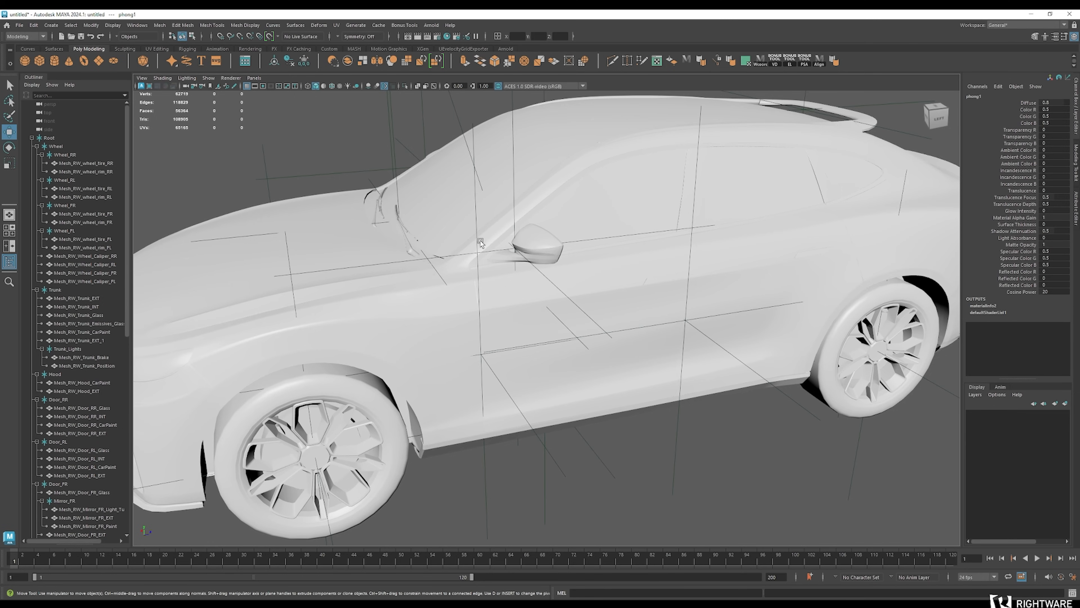
# Bring up phong1 in the Hypershade and darken its color to about 0.116
pyautogui.click(163, 78)
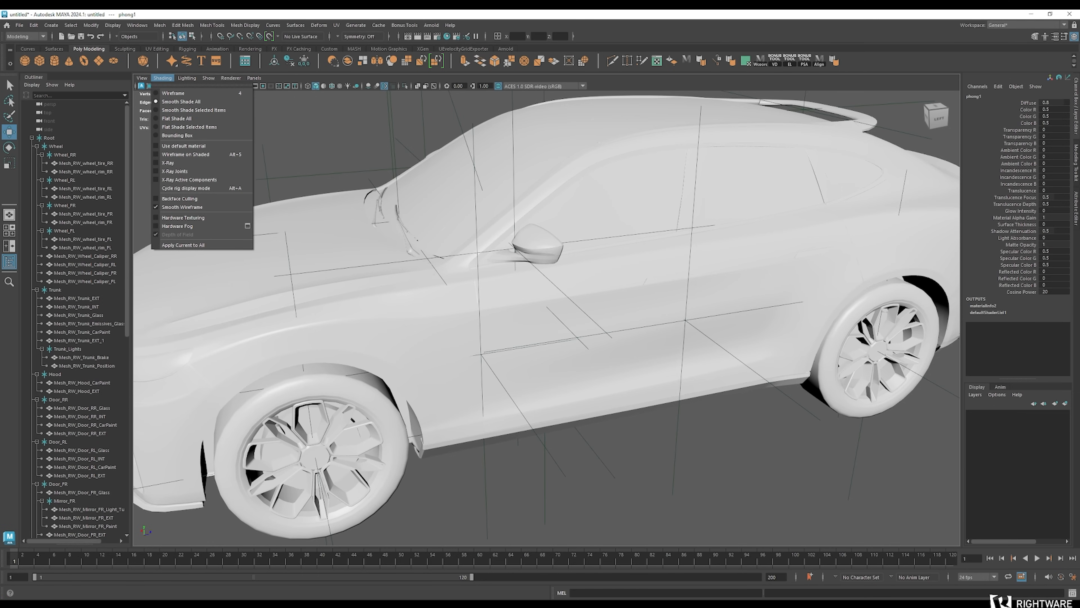
pyautogui.click(373, 144)
pyautogui.moveTo(0, 145); pyautogui.dragTo(840, 121)
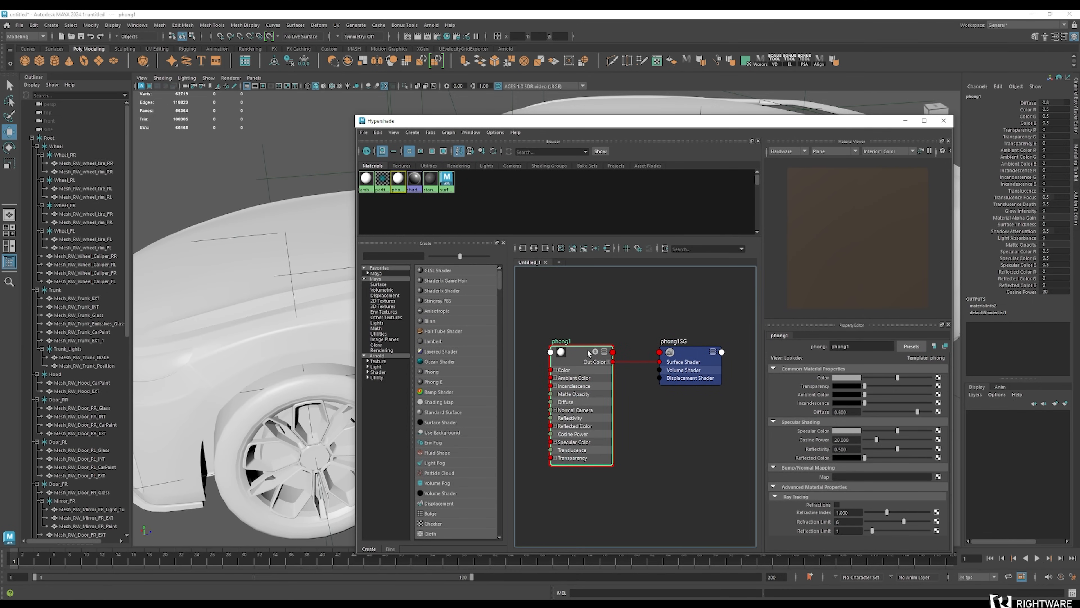
pyautogui.moveTo(895, 378); pyautogui.dragTo(872, 378)
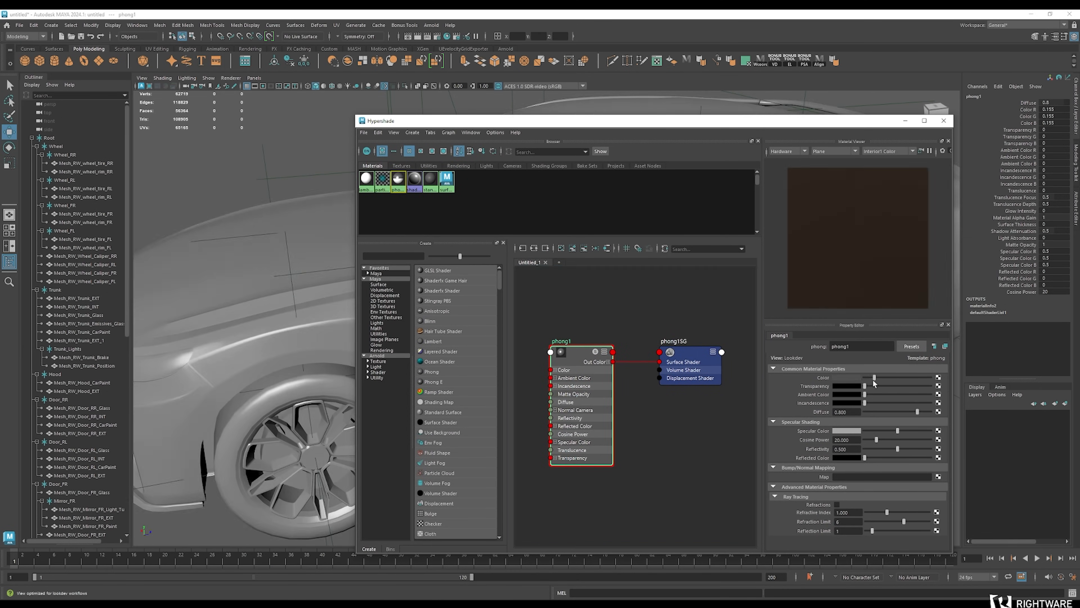
pyautogui.keyDown('alt'); pyautogui.moveTo(345, 354); pyautogui.dragTo(301, 371); pyautogui.keyUp('alt')
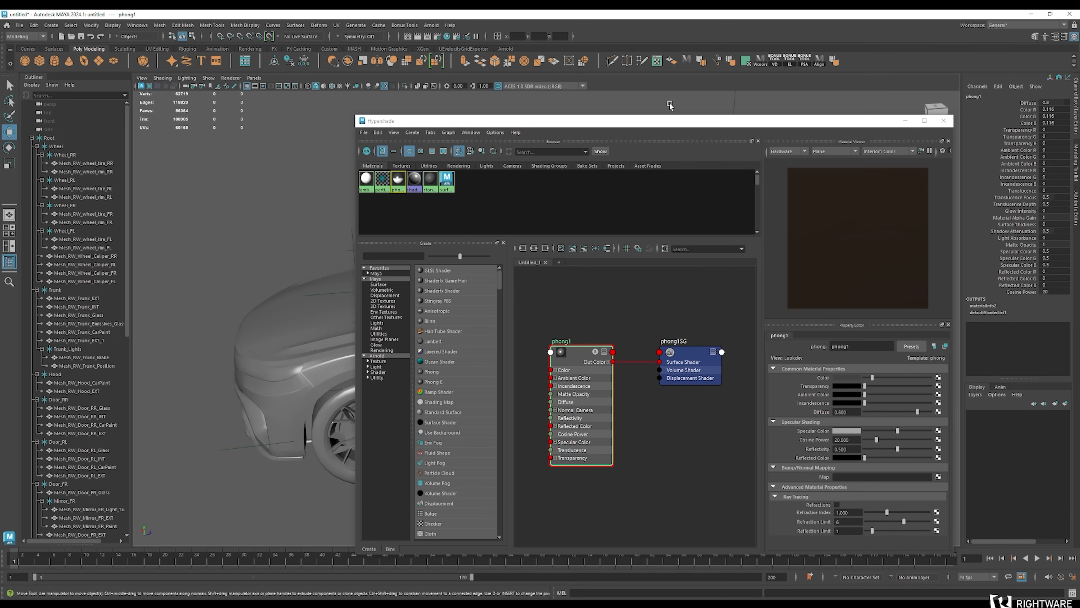
# Create an Env Sphere texture node in the Hypershade and place it beside the phong1 node
pyautogui.moveTo(646, 126); pyautogui.dragTo(806, 110)
pyautogui.keyDown('alt'); pyautogui.moveTo(252, 306); pyautogui.dragTo(426, 311); pyautogui.keyUp('alt')
pyautogui.moveTo(753, 339); pyautogui.dragTo(774, 337)
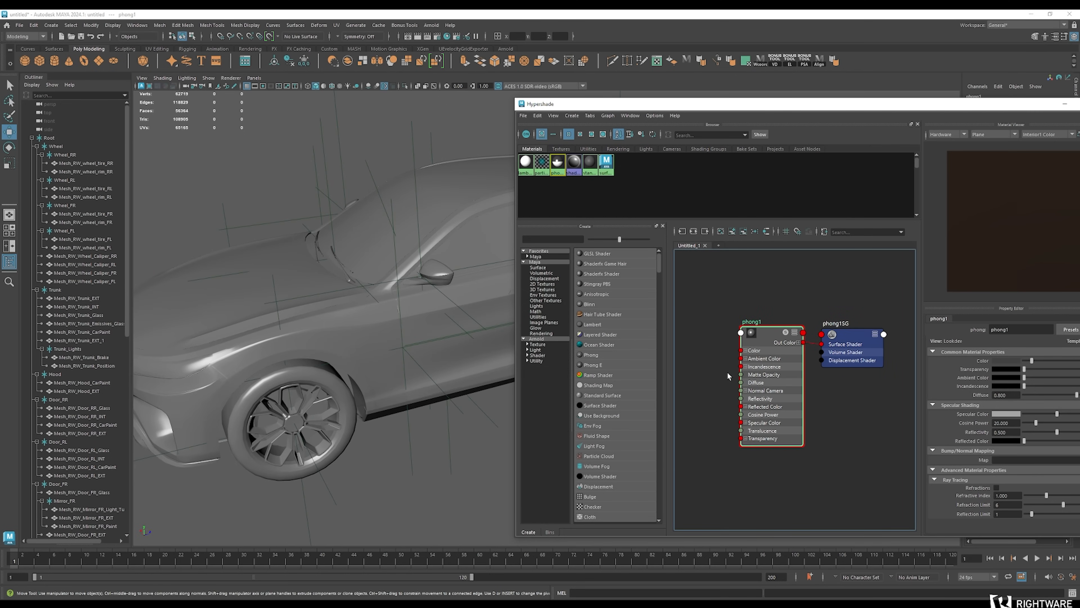
pyautogui.click(543, 295)
pyautogui.click(596, 293)
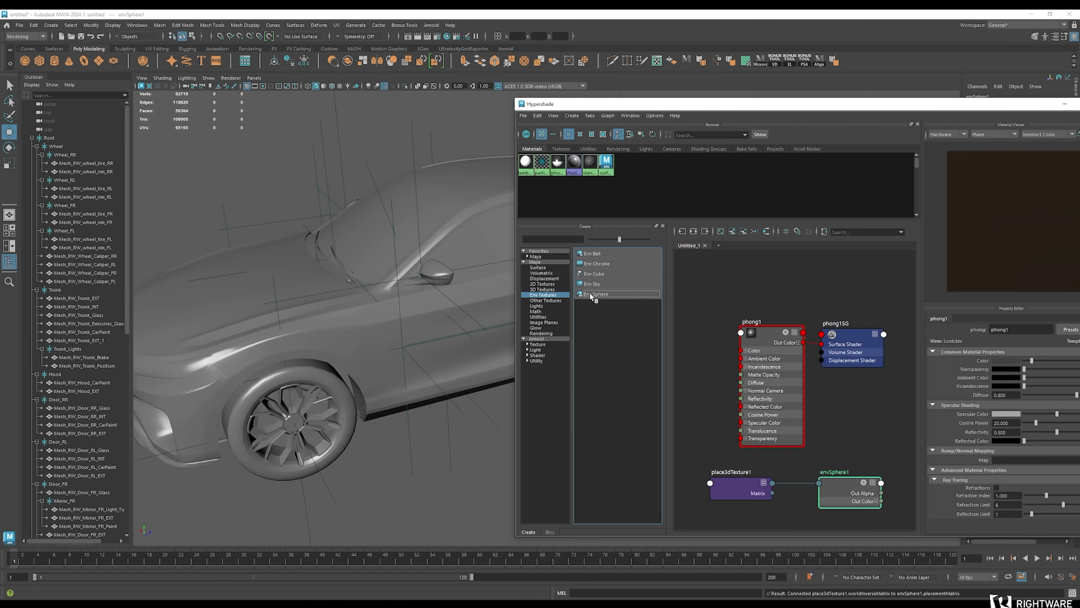
pyautogui.moveTo(856, 490); pyautogui.dragTo(700, 381)
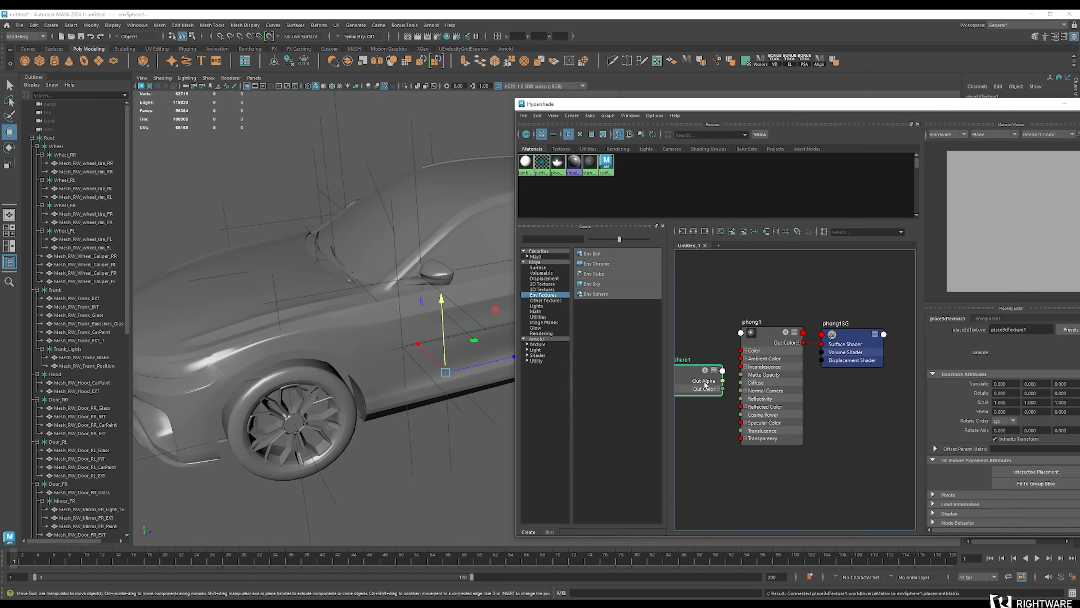
pyautogui.scroll(-3, 759, 453)
pyautogui.keyDown('alt'); pyautogui.moveTo(713, 432); pyautogui.dragTo(764, 386, button='middle'); pyautogui.keyUp('alt')
pyautogui.scroll(3, 766, 383)
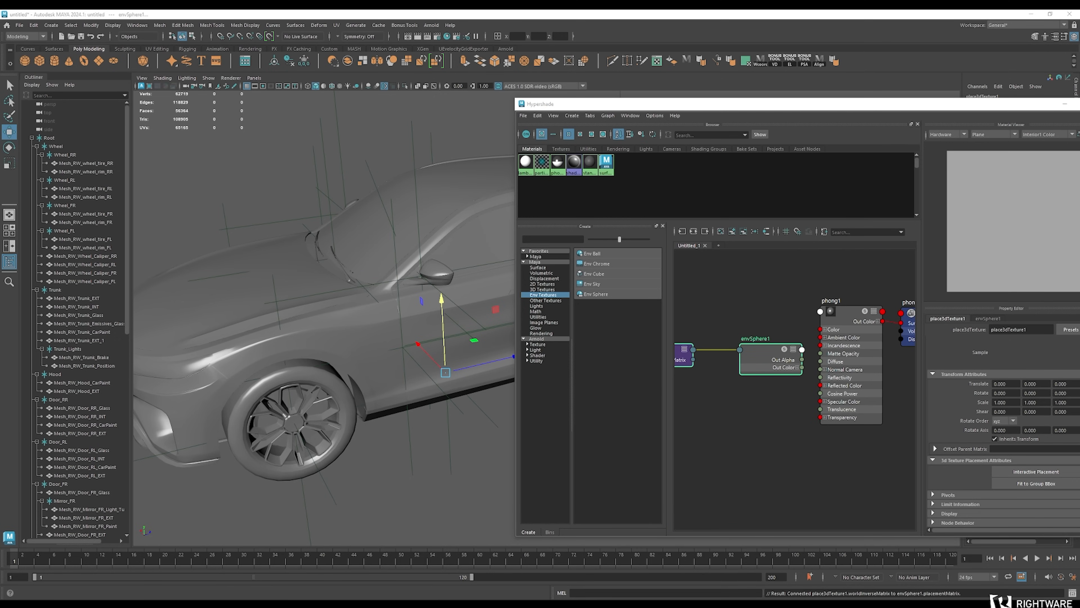
# Import kloofendal_48d_partly_cloudy_puresky_4k.hdr into the Hypershade graph as a file texture
pyautogui.moveTo(0, 362); pyautogui.dragTo(760, 445)
pyautogui.keyDown('alt'); pyautogui.moveTo(824, 482); pyautogui.dragTo(747, 444, button='middle'); pyautogui.keyUp('alt')
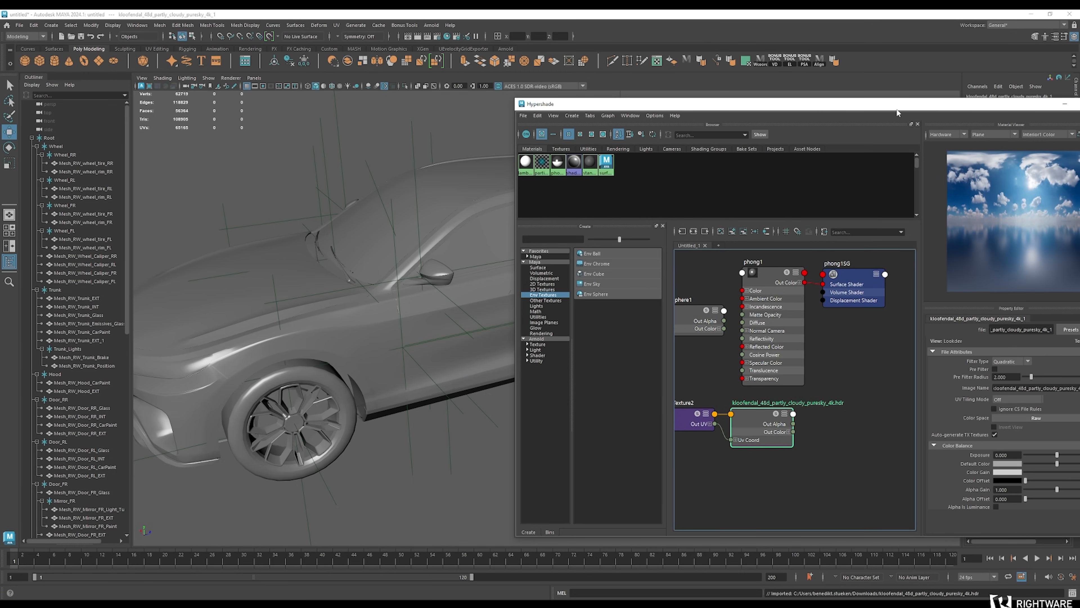
pyautogui.moveTo(898, 113); pyautogui.dragTo(725, 125)
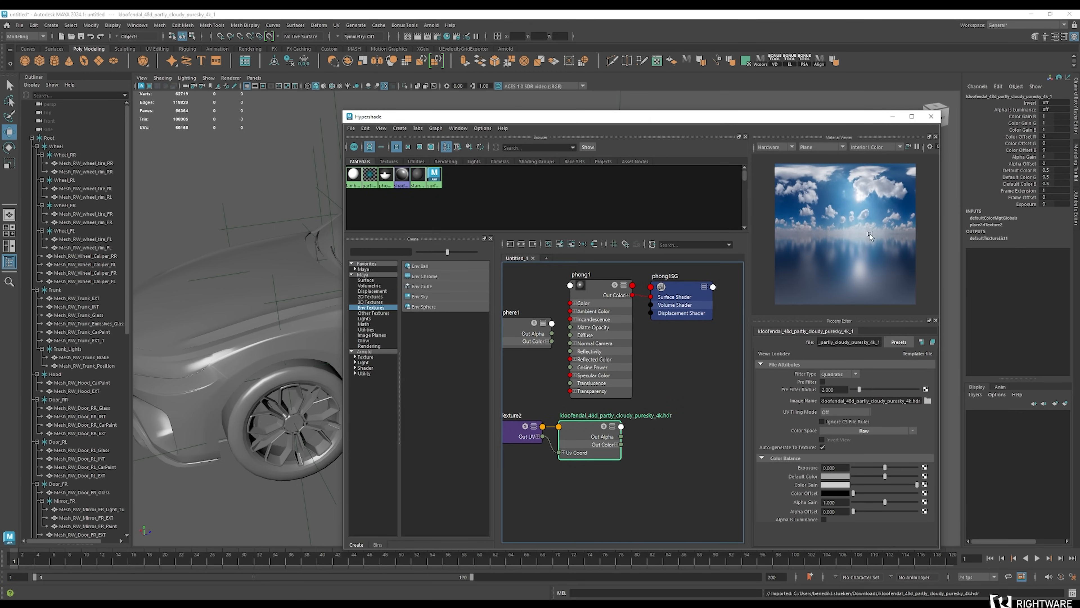
pyautogui.scroll(-3, 598, 411)
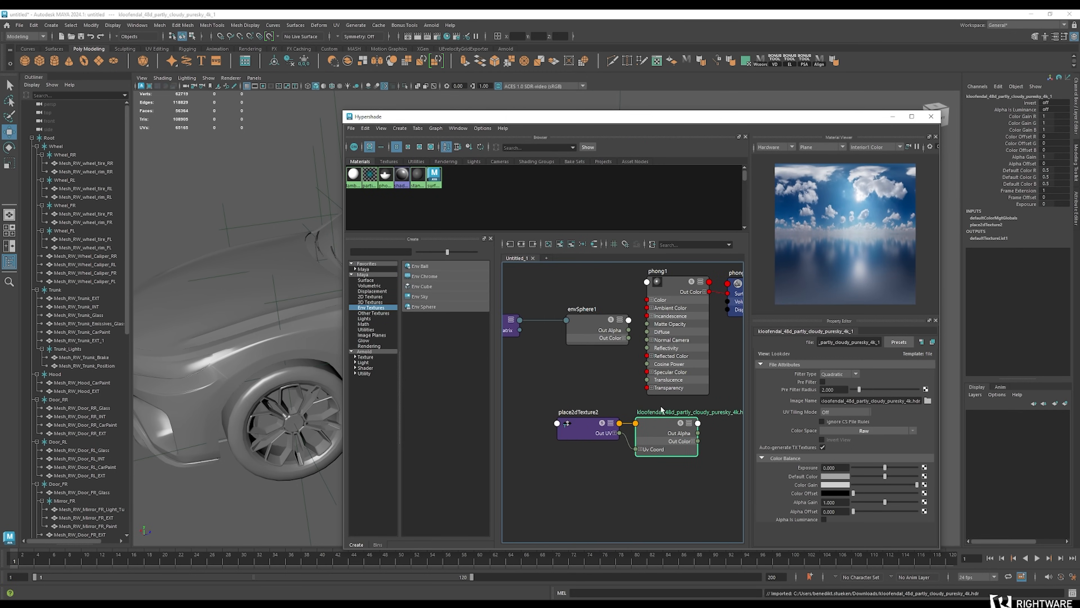
# Connect the HDR texture to envSphere1's Image and envSphere1 to phong1's Reflected Color, and put the Hypershade away
pyautogui.click(596, 355)
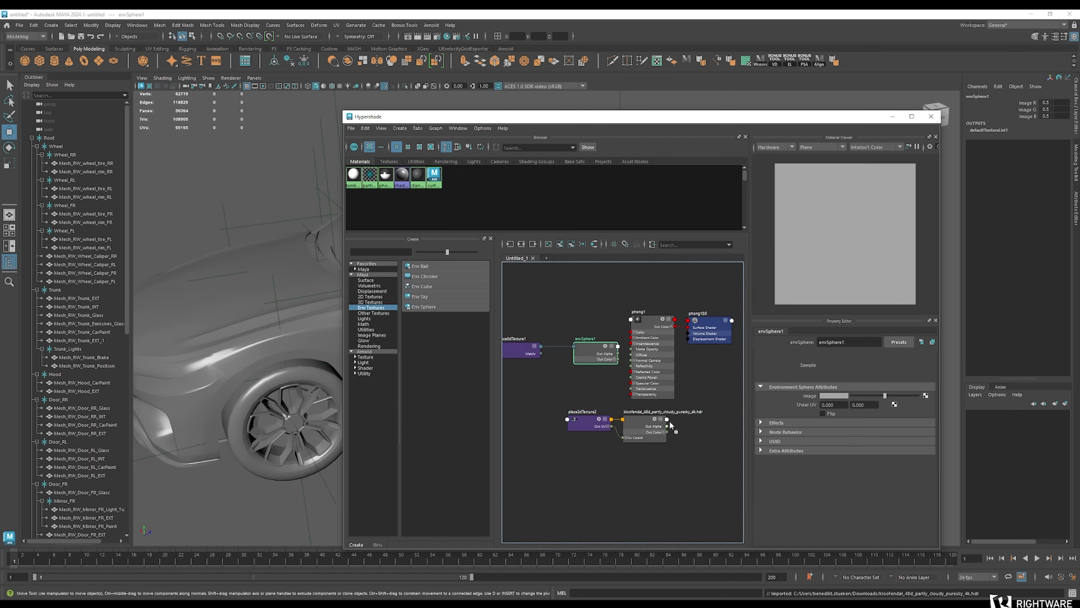
pyautogui.moveTo(660, 424); pyautogui.dragTo(779, 399, button='middle')
pyautogui.click(646, 323)
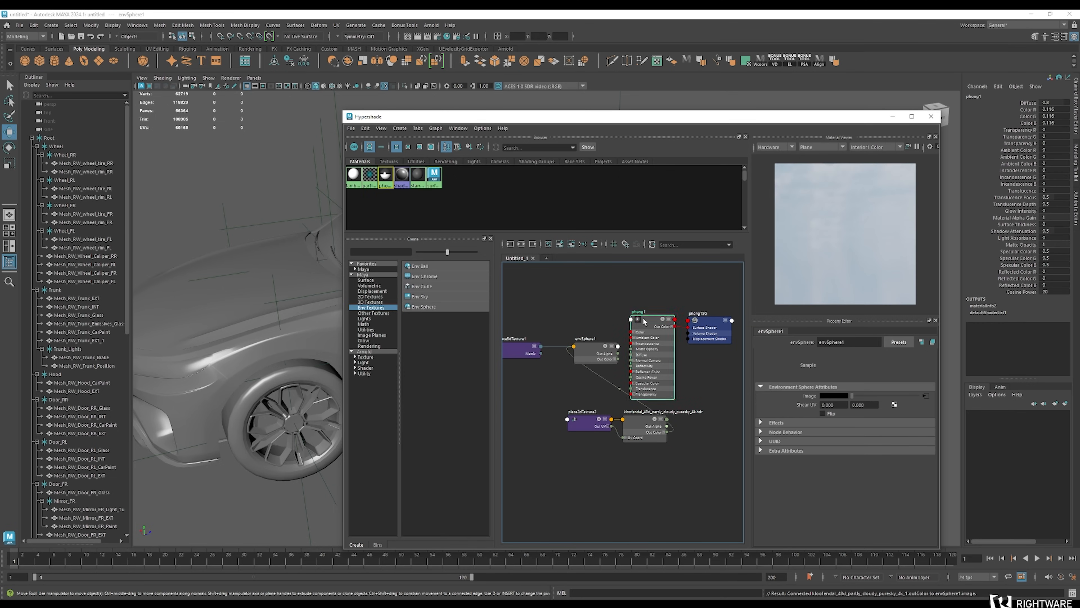
pyautogui.moveTo(787, 447); pyautogui.dragTo(793, 454, button='middle')
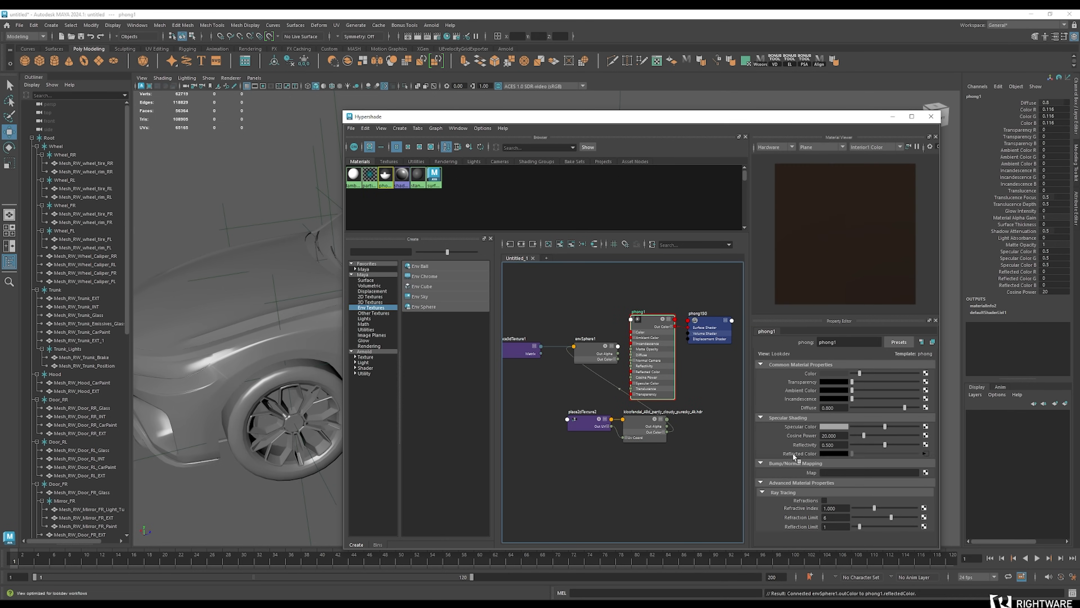
pyautogui.click(892, 120)
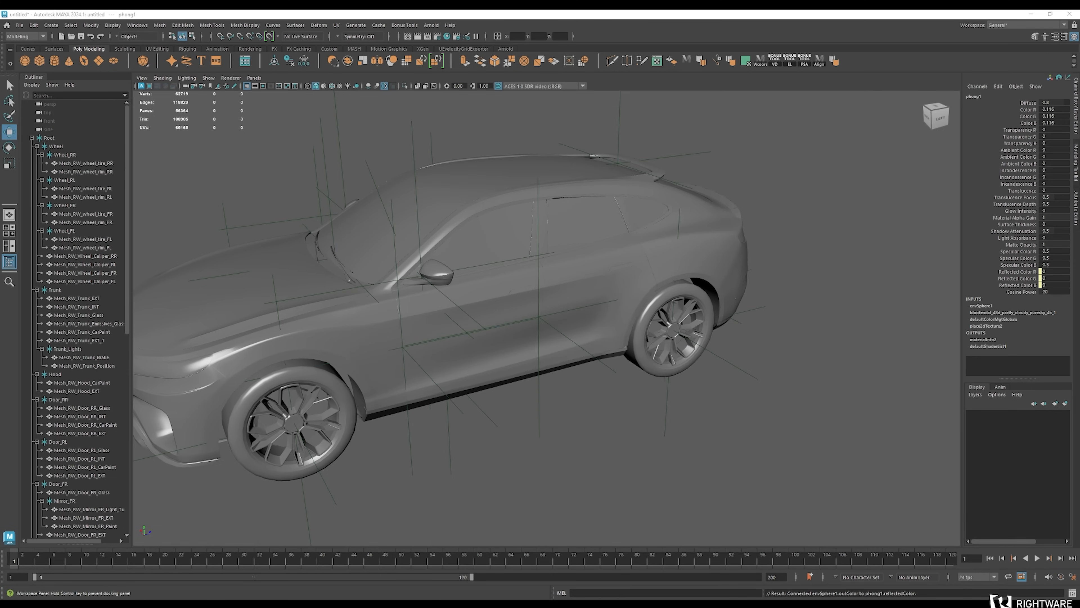
# Turn on textured display in the viewport and inspect the sky reflections on the car body
pyautogui.keyDown('alt'); pyautogui.moveTo(428, 315); pyautogui.dragTo(537, 280); pyautogui.keyUp('alt')
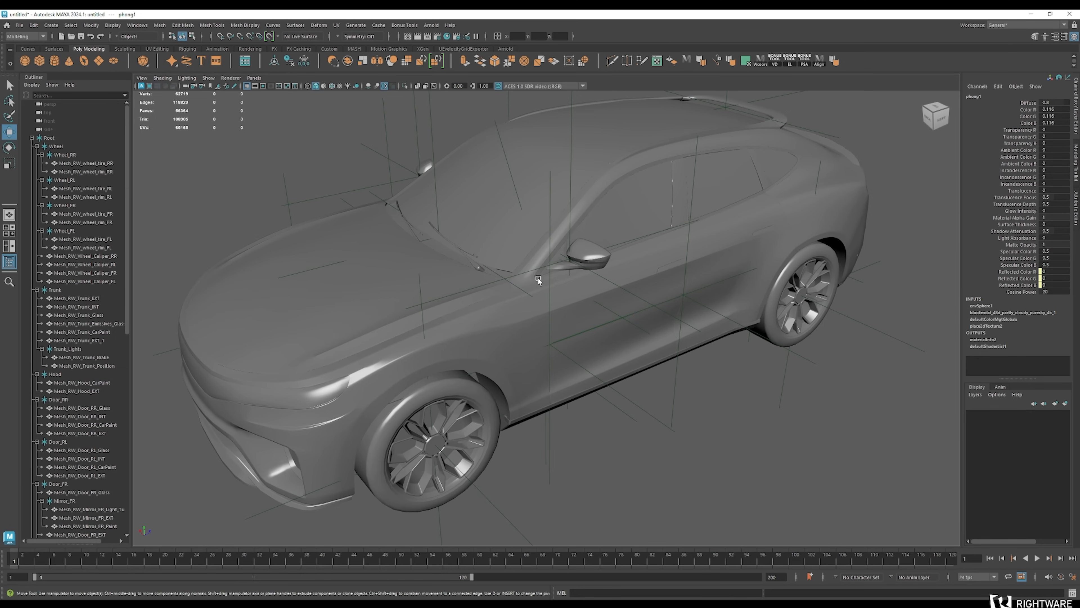
pyautogui.click(340, 88)
pyautogui.moveTo(532, 205)
pyautogui.keyDown('alt'); pyautogui.mouseDown()
pyautogui.moveTo(534, 215)
pyautogui.moveTo(499, 201)
pyautogui.moveTo(597, 194)
pyautogui.moveTo(653, 219)
pyautogui.moveTo(461, 260)
pyautogui.mouseUp(); pyautogui.keyUp('alt')
pyautogui.keyDown('alt'); pyautogui.moveTo(383, 357); pyautogui.dragTo(421, 234, button='middle'); pyautogui.keyUp('alt')
pyautogui.keyDown('alt'); pyautogui.moveTo(410, 234); pyautogui.dragTo(523, 239, button='right'); pyautogui.keyUp('alt')
pyautogui.keyDown('alt'); pyautogui.moveTo(583, 258); pyautogui.dragTo(566, 267); pyautogui.keyUp('alt')
pyautogui.keyDown('alt'); pyautogui.moveTo(566, 267); pyautogui.dragTo(593, 231, button='middle'); pyautogui.keyUp('alt')
pyautogui.hotkey('shift', ',')
# Examine the reflections around the car body, selecting meshes to compare their wireframe with the reflected sky
pyautogui.click(496, 310)
pyautogui.keyDown('alt'); pyautogui.moveTo(570, 329); pyautogui.dragTo(477, 340); pyautogui.keyUp('alt')
pyautogui.click(250, 409)
pyautogui.keyDown('alt'); pyautogui.moveTo(250, 408); pyautogui.dragTo(611, 358); pyautogui.keyUp('alt')
pyautogui.keyDown('alt'); pyautogui.moveTo(611, 358); pyautogui.dragTo(326, 415, button='middle'); pyautogui.keyUp('alt')
pyautogui.keyDown('alt'); pyautogui.moveTo(325, 415); pyautogui.dragTo(546, 377); pyautogui.keyUp('alt')
pyautogui.keyDown('alt'); pyautogui.moveTo(546, 377); pyautogui.dragTo(620, 383, button='right'); pyautogui.keyUp('alt')
pyautogui.click(449, 310)
pyautogui.keyDown('alt'); pyautogui.moveTo(578, 315); pyautogui.dragTo(494, 356); pyautogui.keyUp('alt')
pyautogui.keyDown('alt'); pyautogui.moveTo(493, 356); pyautogui.dragTo(655, 274, button='middle'); pyautogui.keyUp('alt')
# Examine the reflections and topology at the front corner of the hood's paint mesh up close
pyautogui.keyDown('alt'); pyautogui.moveTo(354, 221); pyautogui.dragTo(587, 365); pyautogui.keyUp('alt')
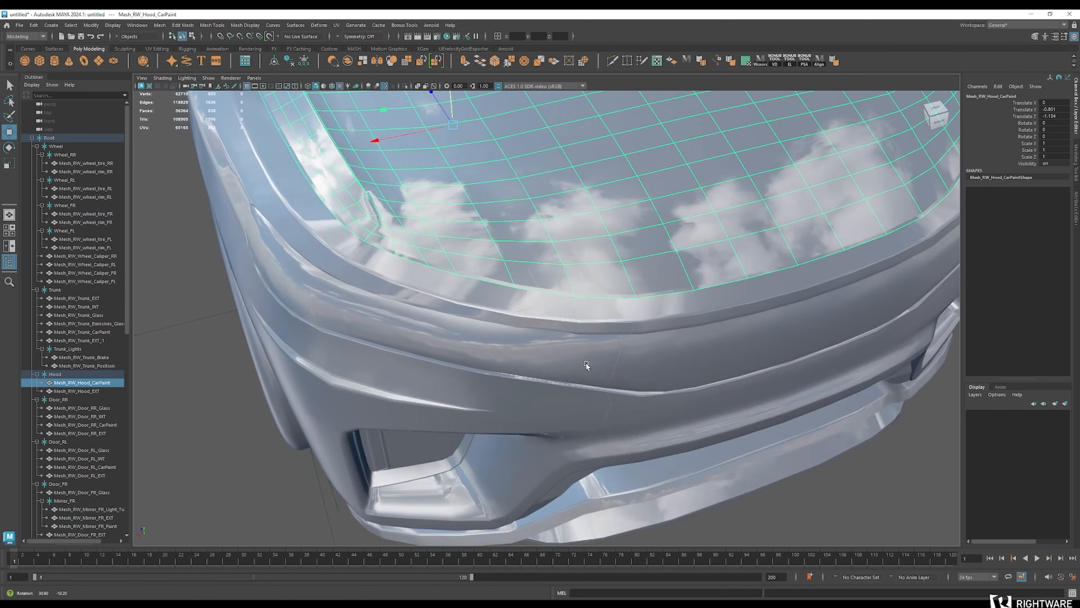
pyautogui.scroll(5, 587, 364)
pyautogui.keyDown('alt'); pyautogui.moveTo(324, 137); pyautogui.dragTo(525, 292, button='middle'); pyautogui.keyUp('alt')
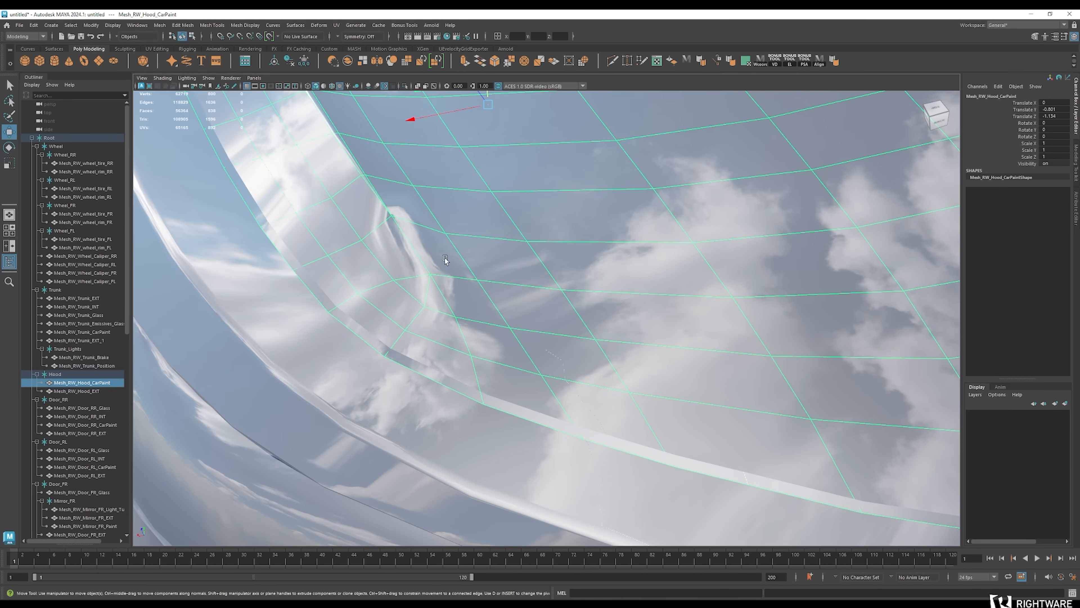
pyautogui.keyDown('alt'); pyautogui.moveTo(444, 257); pyautogui.dragTo(403, 255); pyautogui.keyUp('alt')
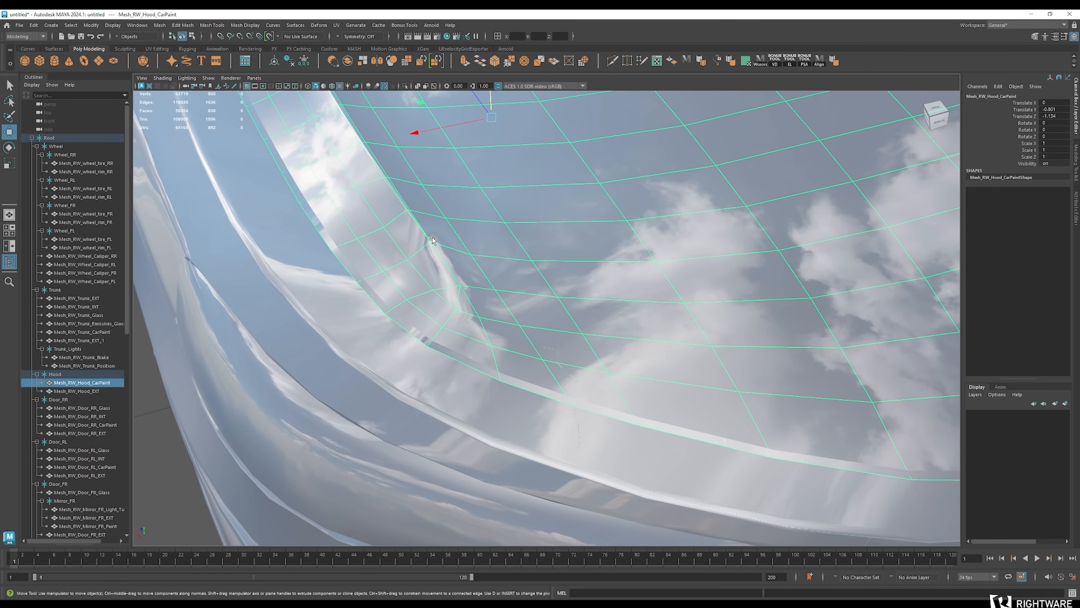
pyautogui.moveTo(462, 256)
pyautogui.keyDown('alt'); pyautogui.mouseDown()
pyautogui.moveTo(434, 253)
pyautogui.moveTo(466, 255)
pyautogui.mouseUp(); pyautogui.keyUp('alt')
pyautogui.scroll(-4, 546, 243)
pyautogui.keyDown('alt'); pyautogui.moveTo(546, 243); pyautogui.dragTo(479, 323); pyautogui.keyUp('alt')
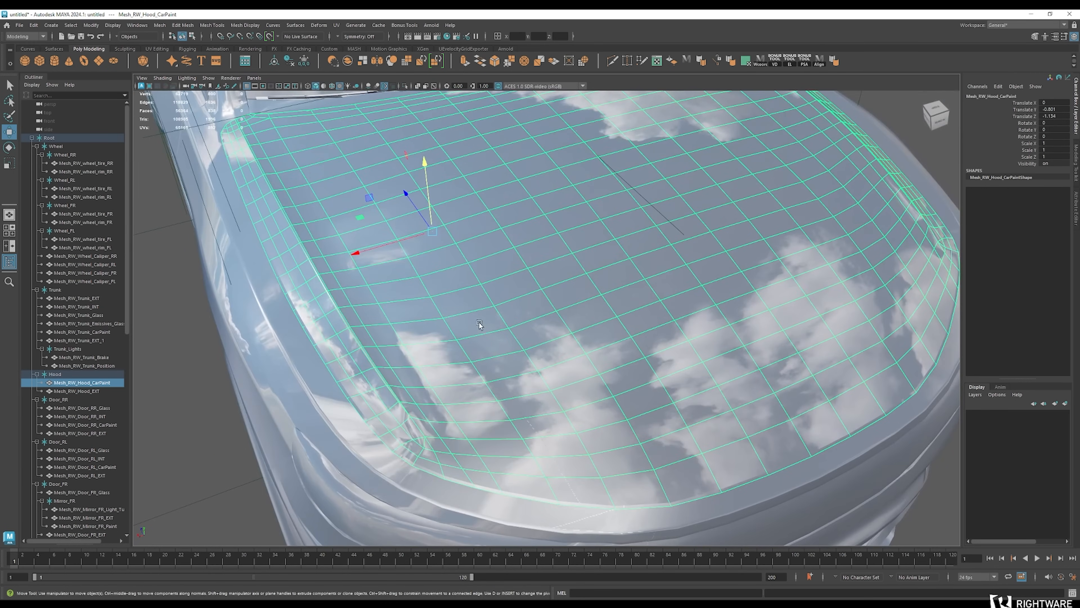
# Apply Smooth to the hood's paint mesh and inspect its reflections with the mesh deselected
pyautogui.keyDown('shift'); pyautogui.rightClick(403, 243); pyautogui.keyUp('shift')
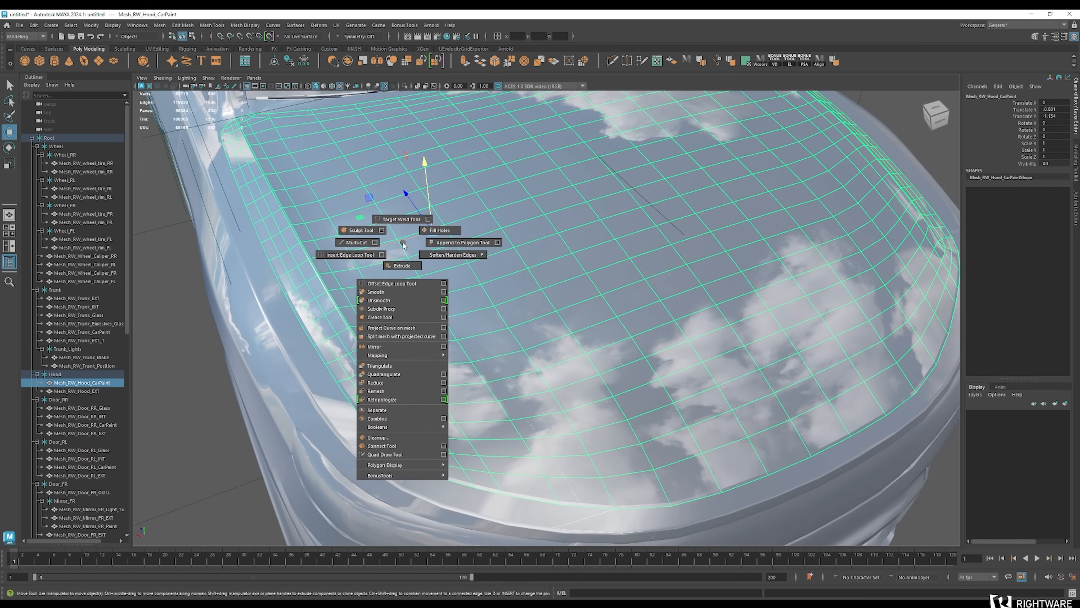
pyautogui.click(403, 295)
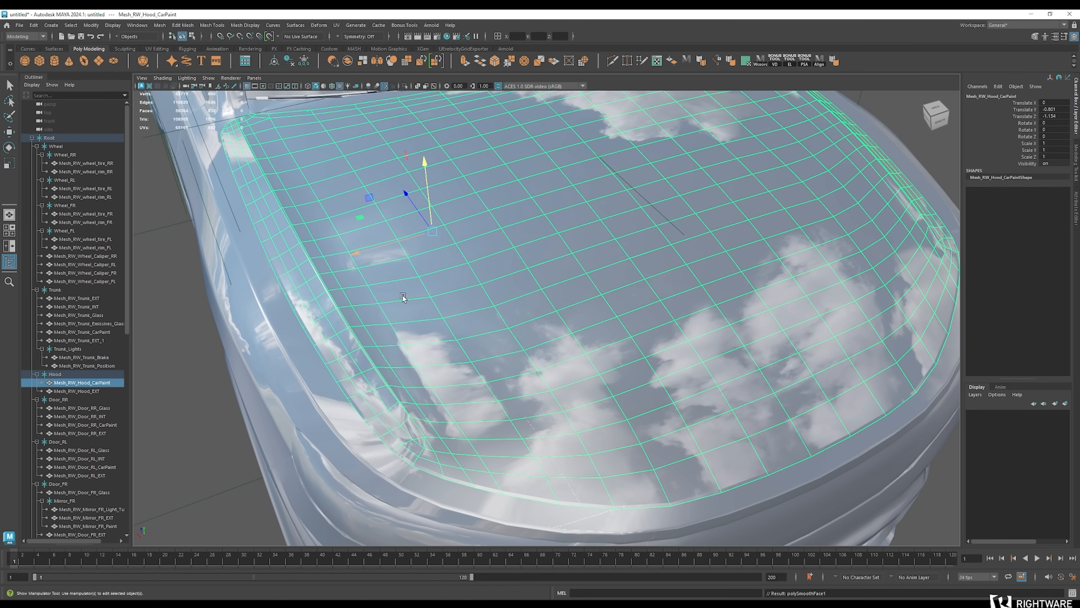
pyautogui.click(203, 368)
pyautogui.keyDown('alt'); pyautogui.moveTo(203, 368); pyautogui.dragTo(315, 358); pyautogui.keyUp('alt')
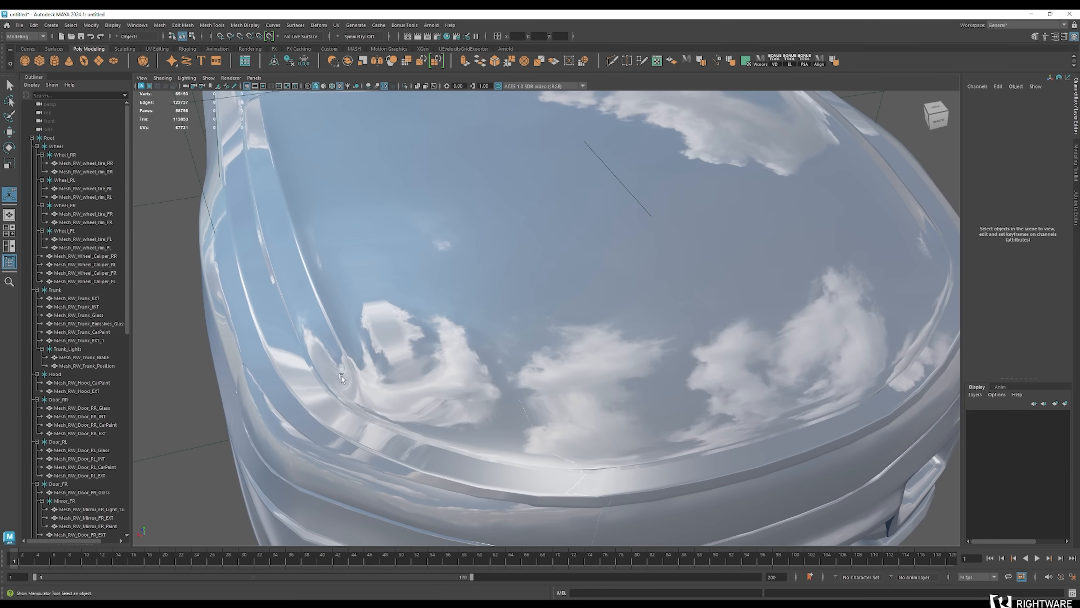
pyautogui.keyDown('alt'); pyautogui.moveTo(379, 374); pyautogui.dragTo(370, 375); pyautogui.keyUp('alt')
# Set the Division Levels of the hood paint mesh's polySmoothFace1 node to 2
pyautogui.click(362, 324)
pyautogui.hotkey('ctrl', 'a')
pyautogui.click(1048, 96)
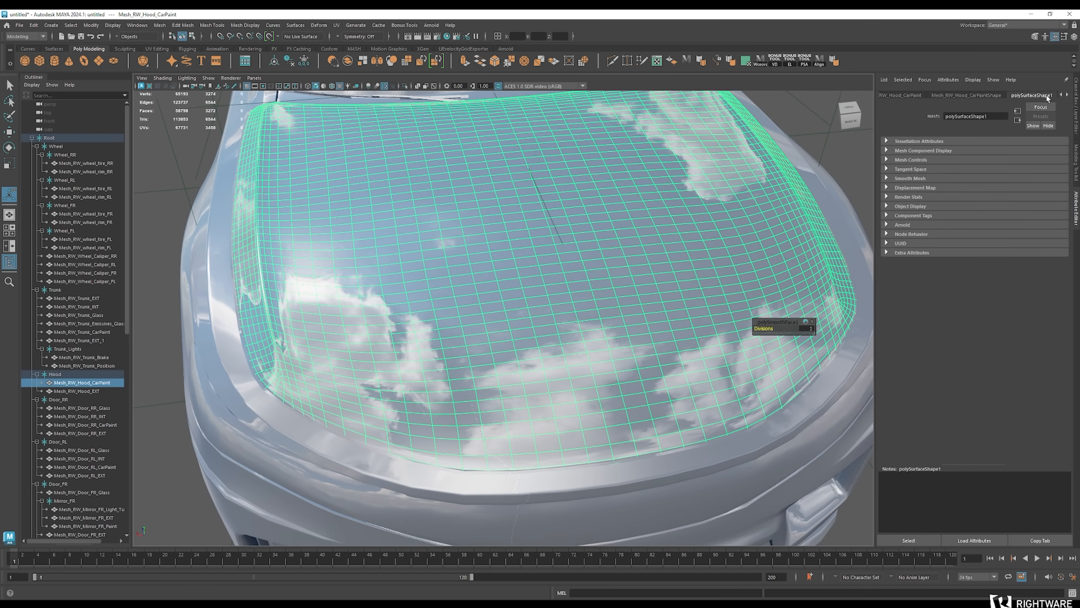
pyautogui.click(1067, 96)
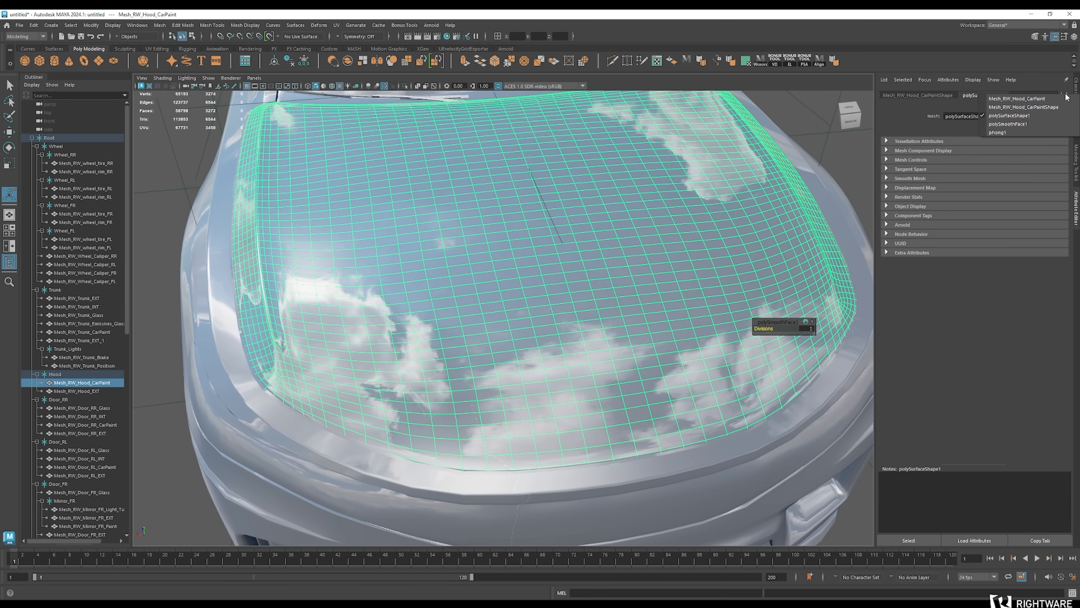
pyautogui.click(1053, 126)
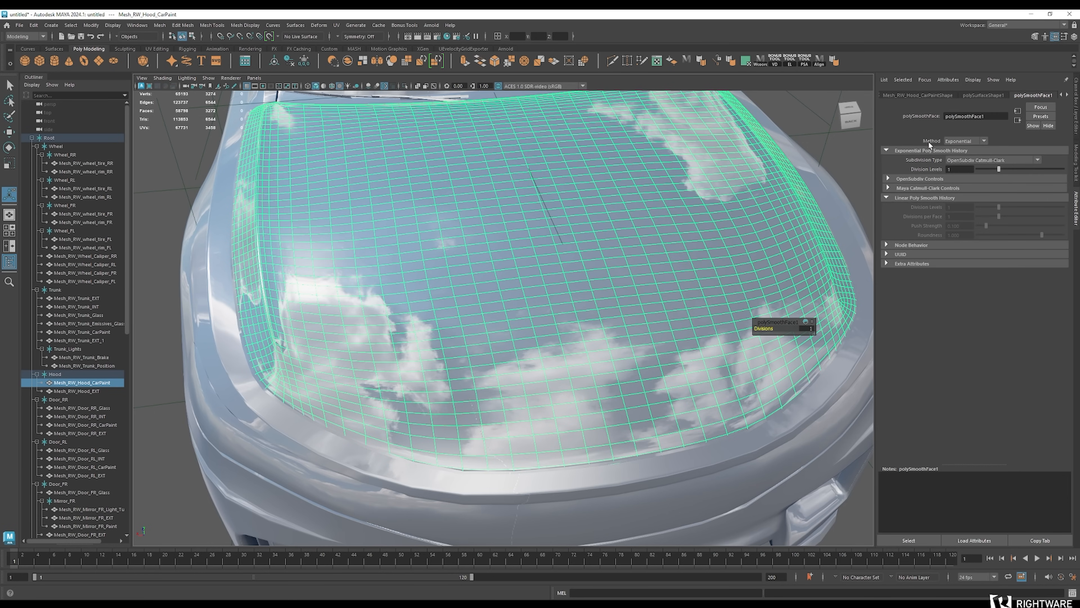
pyautogui.click(961, 169)
pyautogui.keyDown('alt'); pyautogui.moveTo(515, 283); pyautogui.dragTo(510, 283); pyautogui.keyUp('alt')
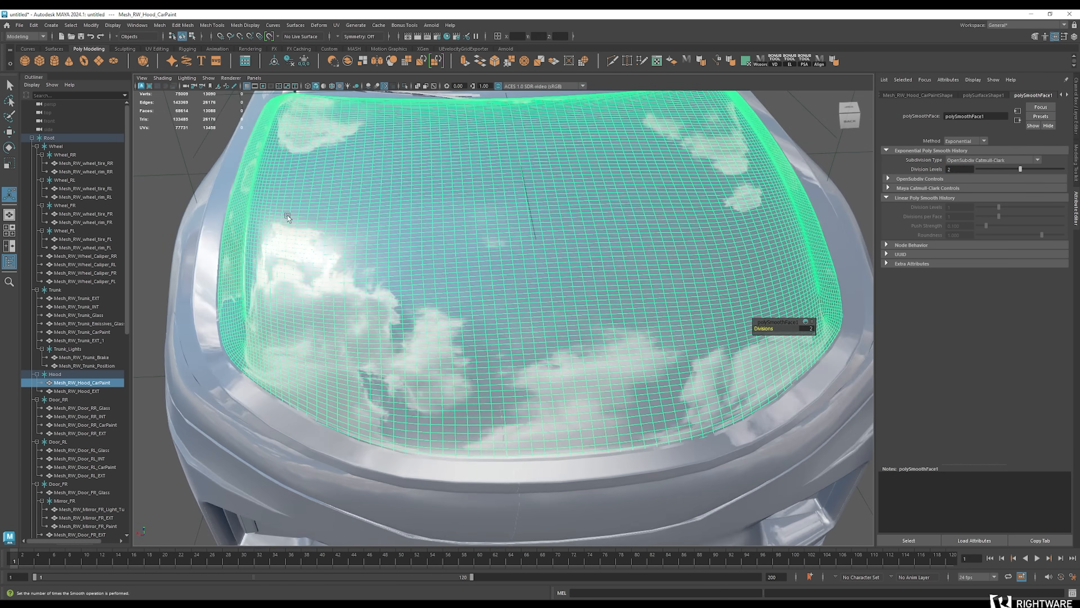
# Inspect the smoothed hood's reflections without its wireframe, and compare the reselected mesh with the whole car
pyautogui.click(153, 200)
pyautogui.keyDown('alt'); pyautogui.moveTo(307, 218); pyautogui.dragTo(439, 232); pyautogui.keyUp('alt')
pyautogui.click(613, 227)
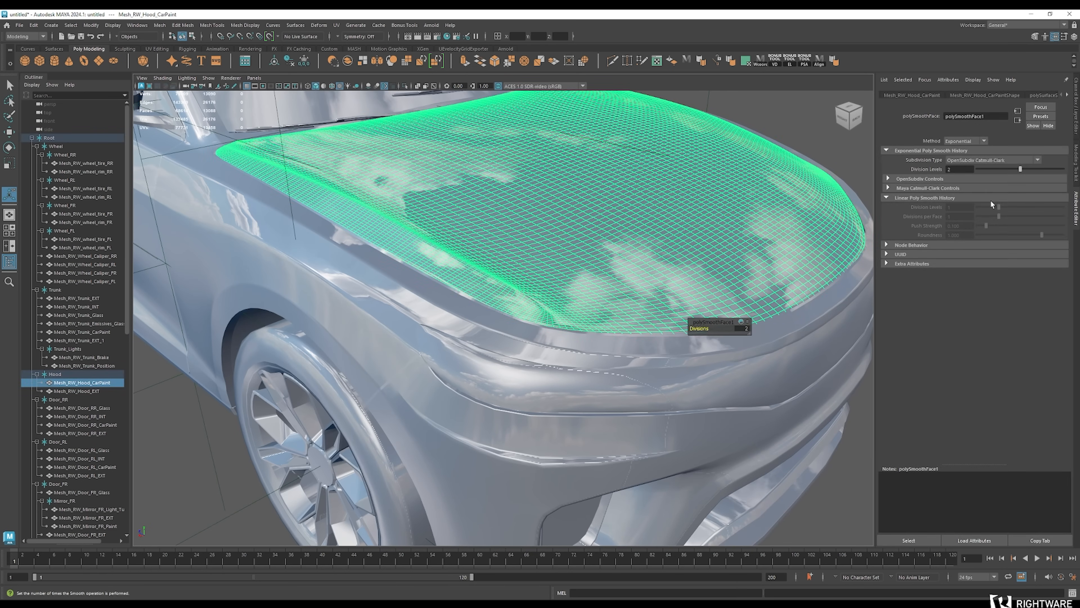
pyautogui.scroll(-6, 444, 252)
pyautogui.scroll(2, 402, 183)
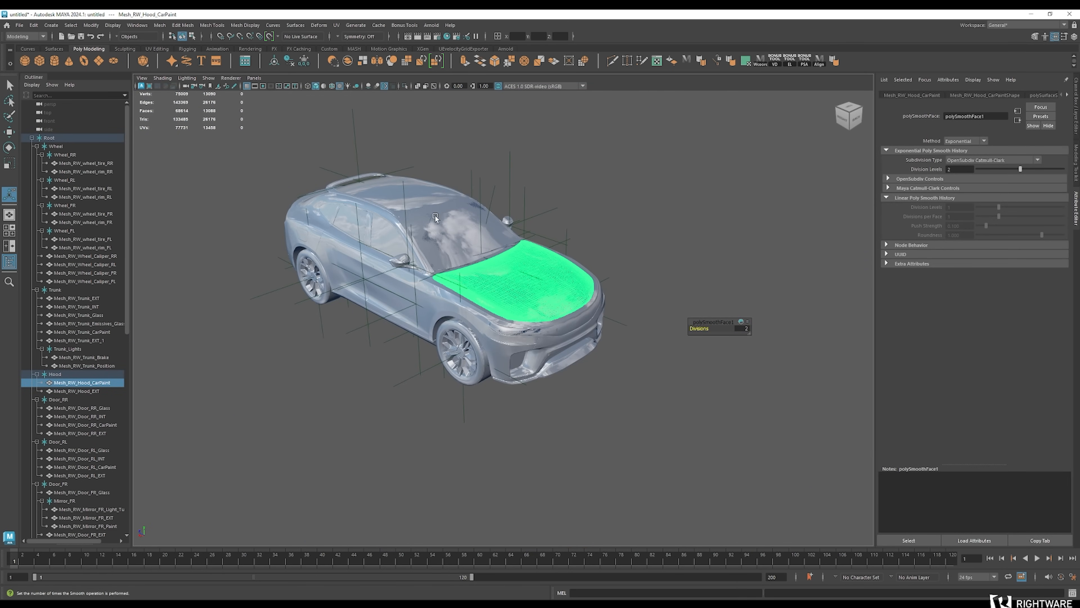
pyautogui.scroll(5, 478, 212)
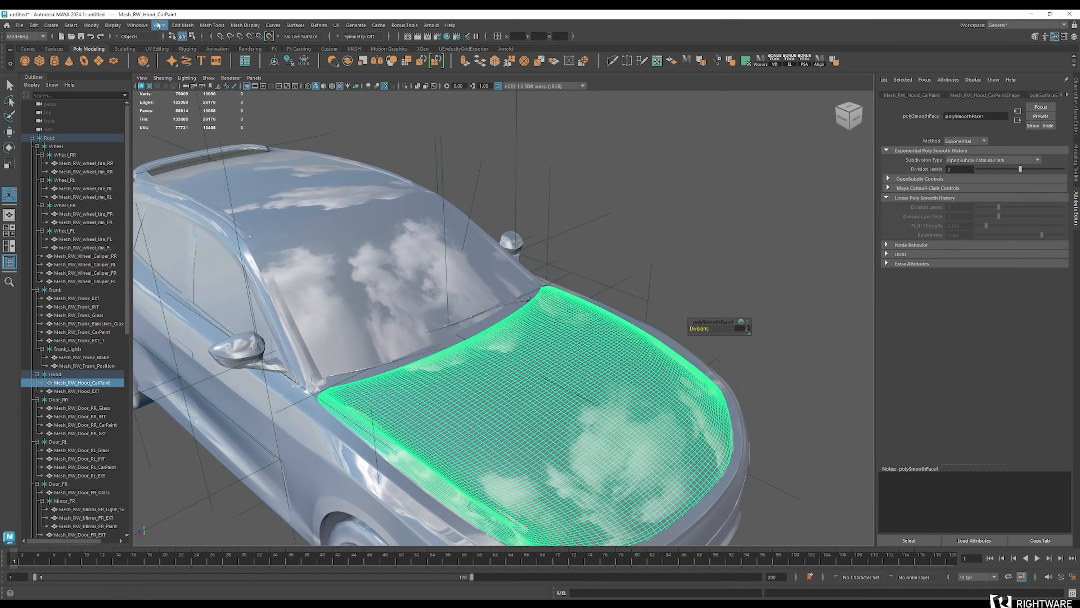
# Look through the Heads Up Display options and read the poly count of the selected hood paint mesh
pyautogui.click(112, 25)
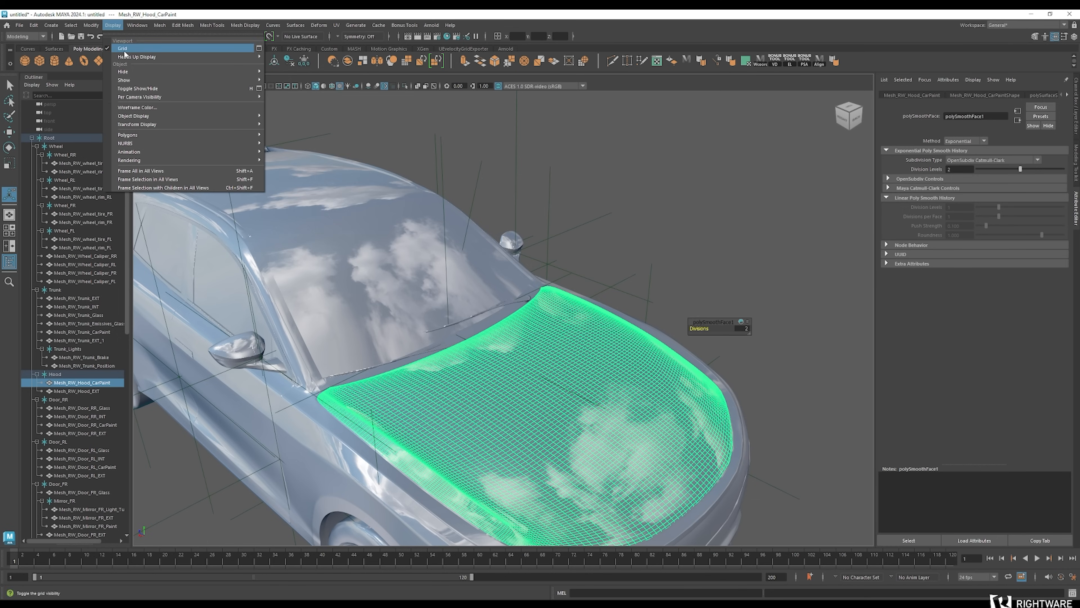
pyautogui.moveTo(131, 58)
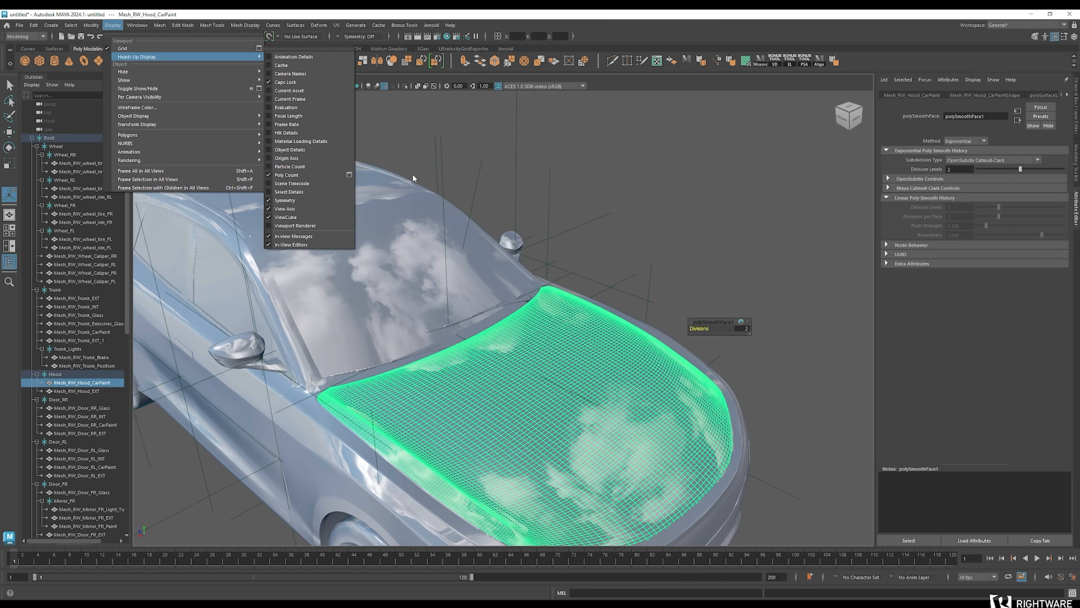
pyautogui.click(434, 112)
pyautogui.click(566, 400)
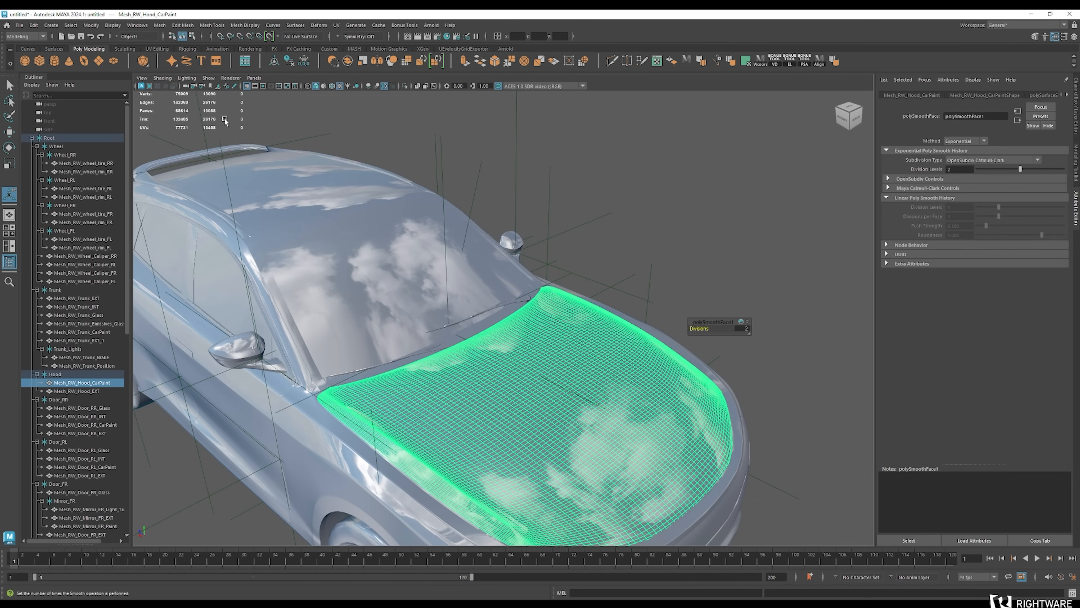
pyautogui.keyDown('alt'); pyautogui.moveTo(209, 126); pyautogui.dragTo(225, 125, button='right'); pyautogui.keyUp('alt')
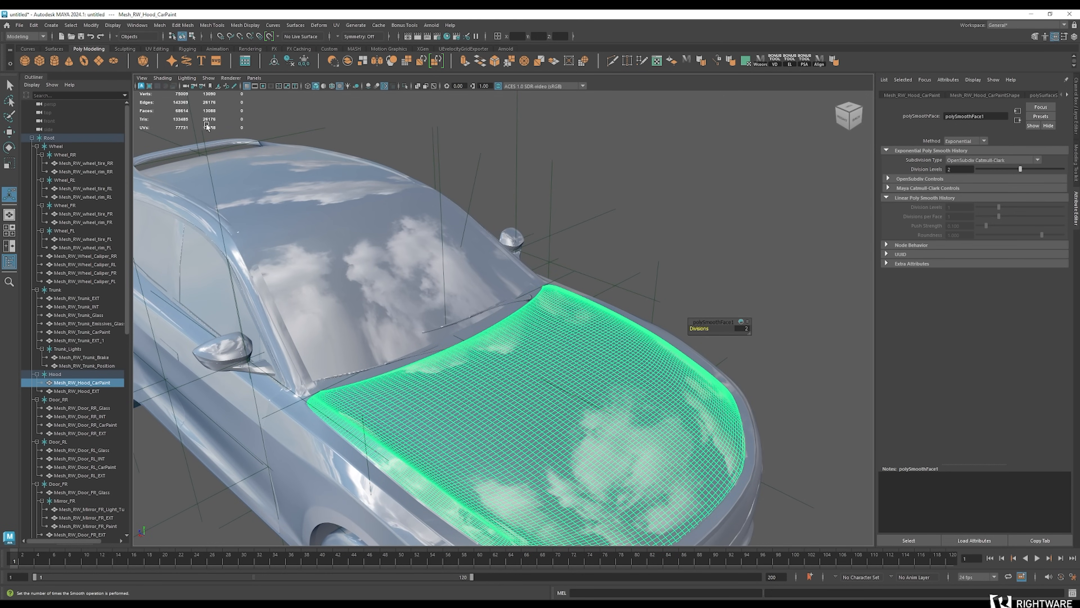
# Set the Division Levels of the hood's polySmoothFace1 node to 0, 1 and 2 in turn to compare mesh density
pyautogui.click(972, 172)
pyautogui.press('Return')
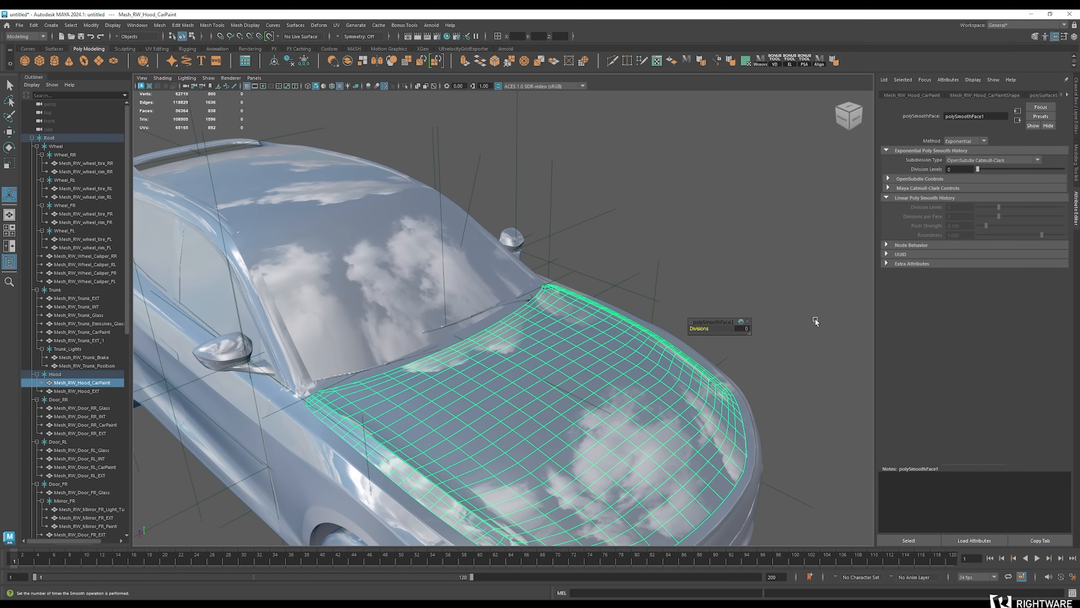
pyautogui.click(963, 170)
pyautogui.press('Return')
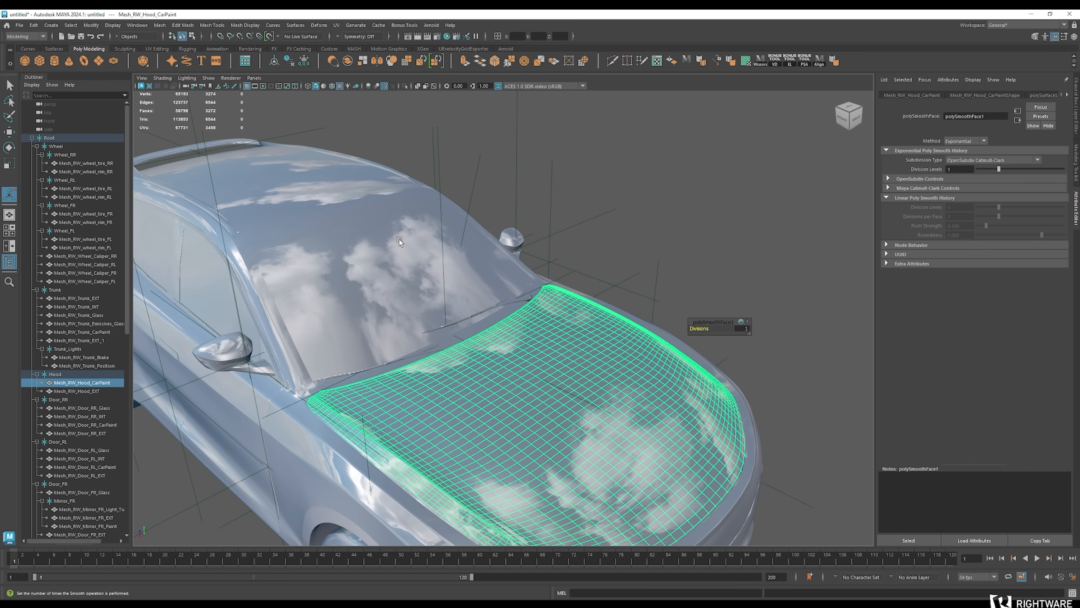
pyautogui.write('2')
pyautogui.press('Return')
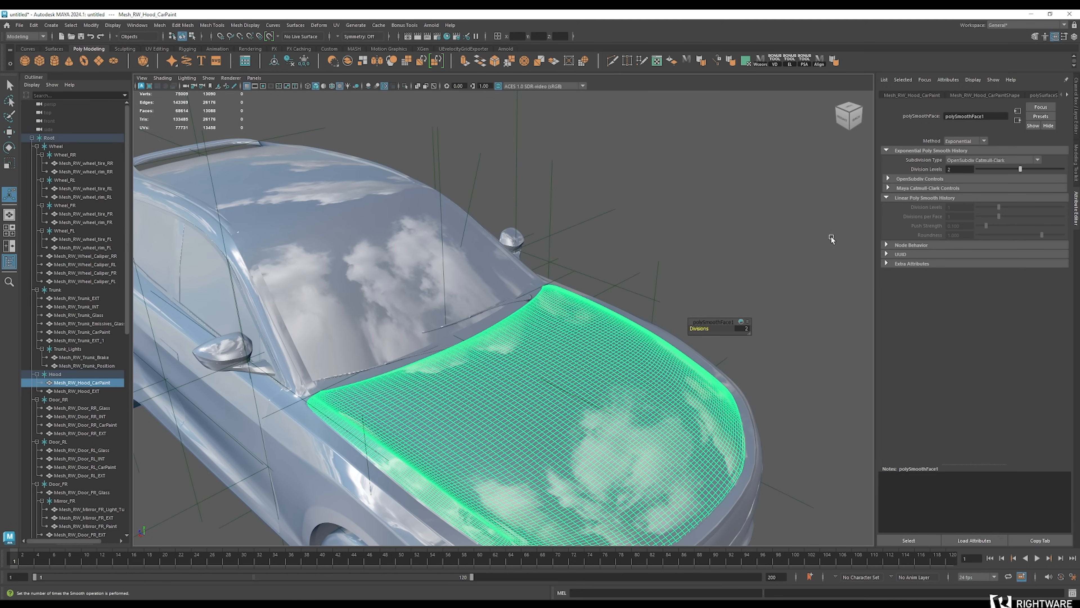
# Set the Division Levels of the hood's polySmoothFace1 node to 1 and inspect the reflections with the mesh deselected
pyautogui.click(954, 170)
pyautogui.doubleClick(954, 169)
pyautogui.write('1')
pyautogui.press('Return')
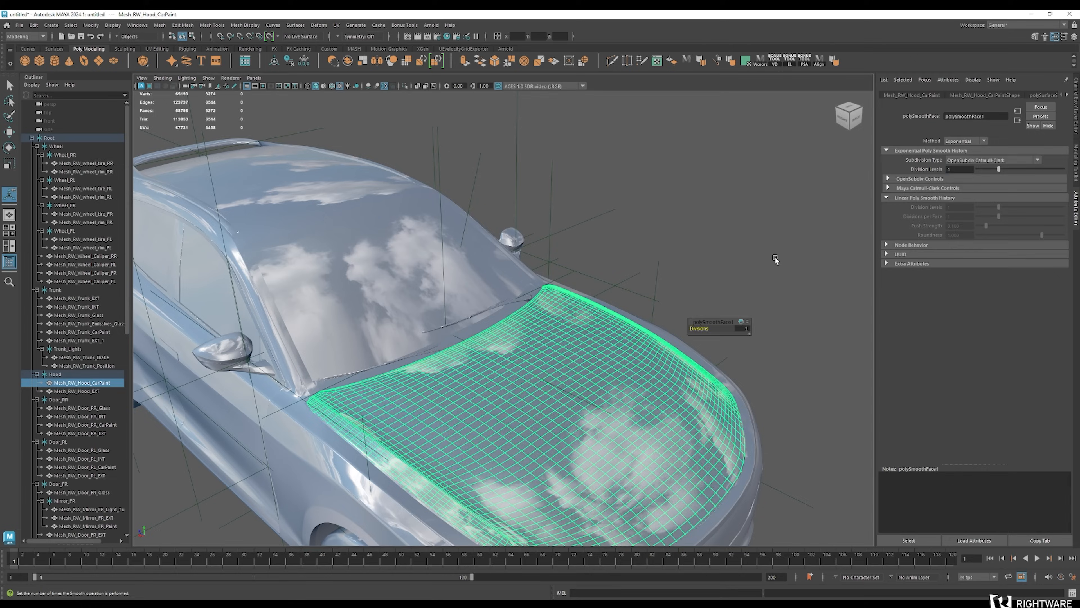
pyautogui.click(681, 244)
pyautogui.keyDown('alt'); pyautogui.moveTo(545, 374); pyautogui.dragTo(580, 339); pyautogui.keyUp('alt')
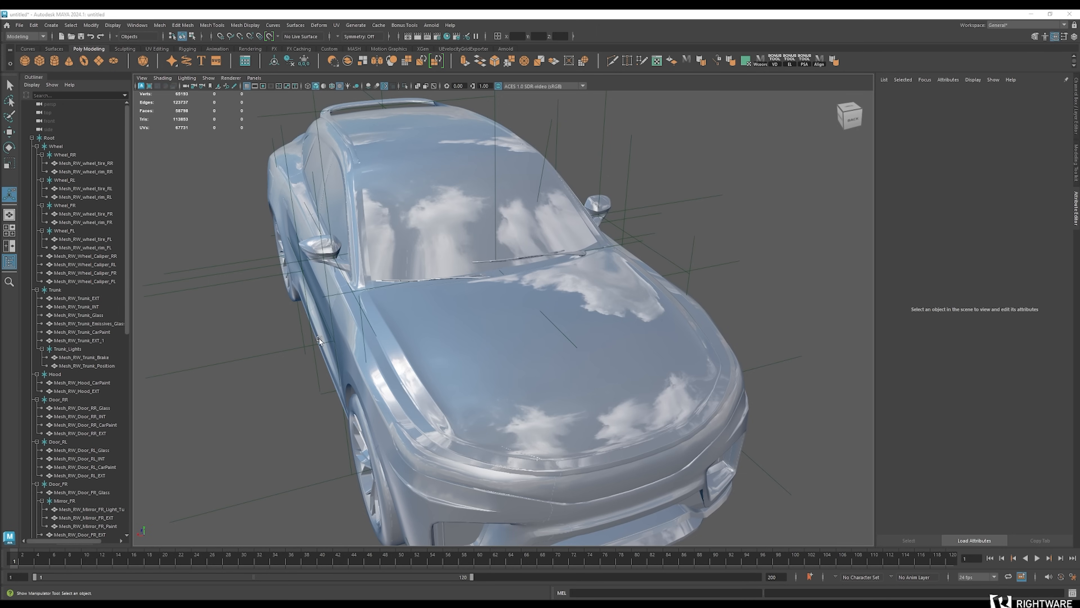
pyautogui.keyDown('alt'); pyautogui.moveTo(433, 366); pyautogui.dragTo(309, 243); pyautogui.keyUp('alt')
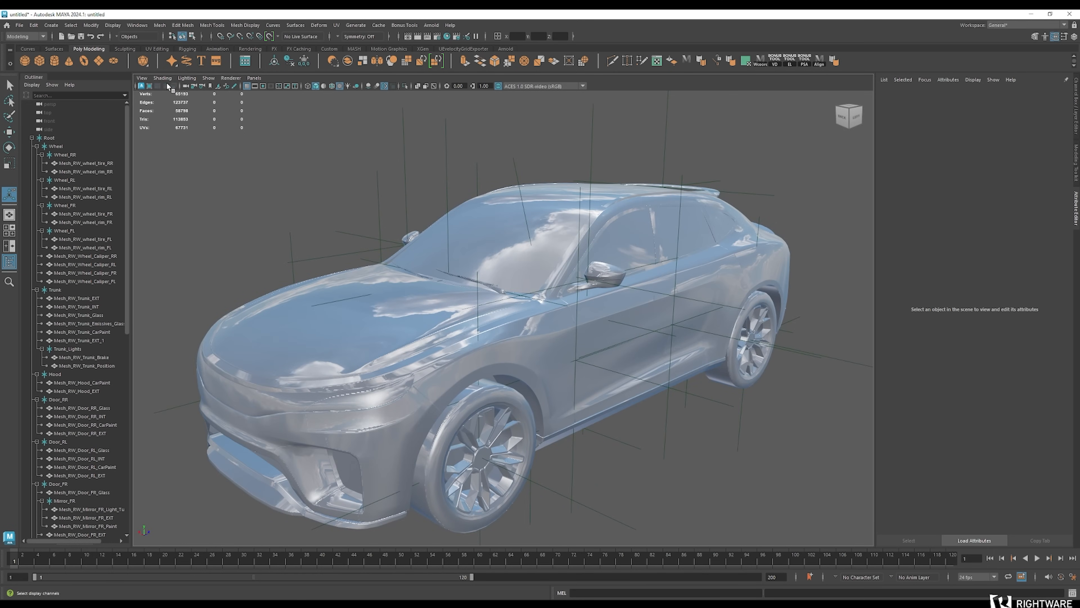
# Select the whole car to read its total poly count, and clear the selection
pyautogui.scroll(-5, 382, 244)
pyautogui.moveTo(279, 157); pyautogui.dragTo(714, 468)
pyautogui.scroll(5, 430, 241)
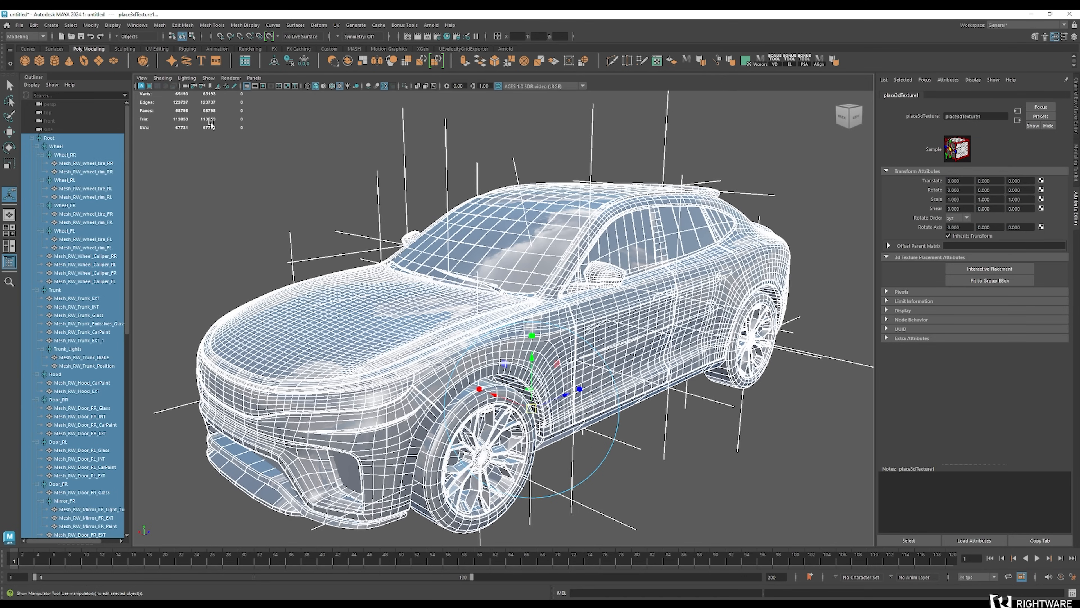
pyautogui.scroll(2, 217, 123)
pyautogui.scroll(-4, 494, 163)
pyautogui.click(623, 149)
# Examine the car's rear surfaces for display artifacts from near and far, and compare with the front
pyautogui.keyDown('alt'); pyautogui.moveTo(656, 167); pyautogui.dragTo(517, 181); pyautogui.keyUp('alt')
pyautogui.keyDown('alt'); pyautogui.moveTo(668, 290); pyautogui.dragTo(617, 294); pyautogui.keyUp('alt')
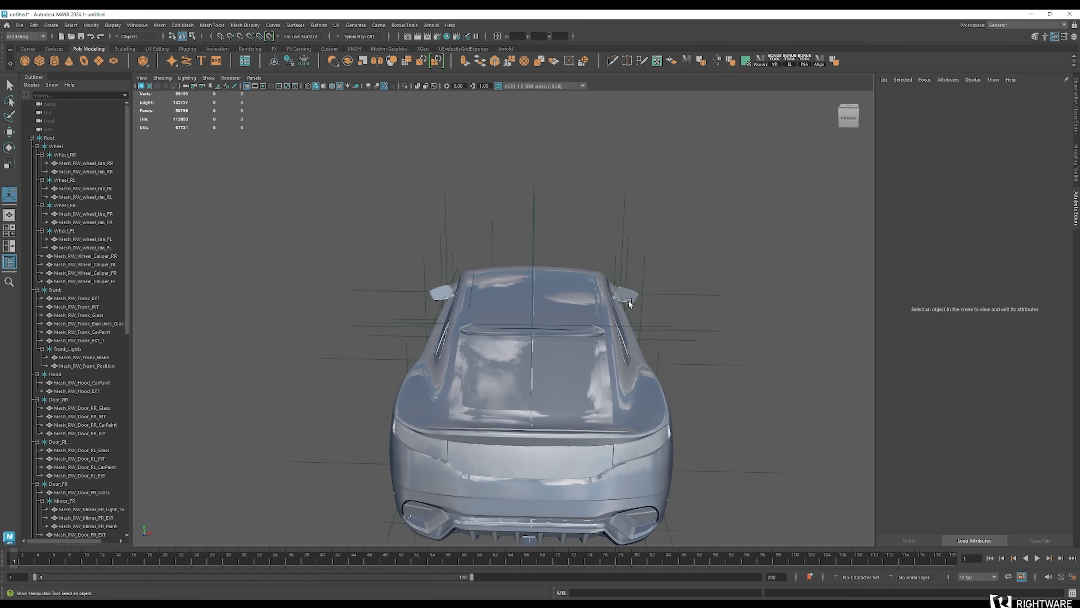
pyautogui.keyDown('alt'); pyautogui.moveTo(642, 300); pyautogui.dragTo(630, 254, button='middle'); pyautogui.keyUp('alt')
pyautogui.keyDown('alt'); pyautogui.moveTo(629, 254); pyautogui.dragTo(326, 268, button='right'); pyautogui.keyUp('alt')
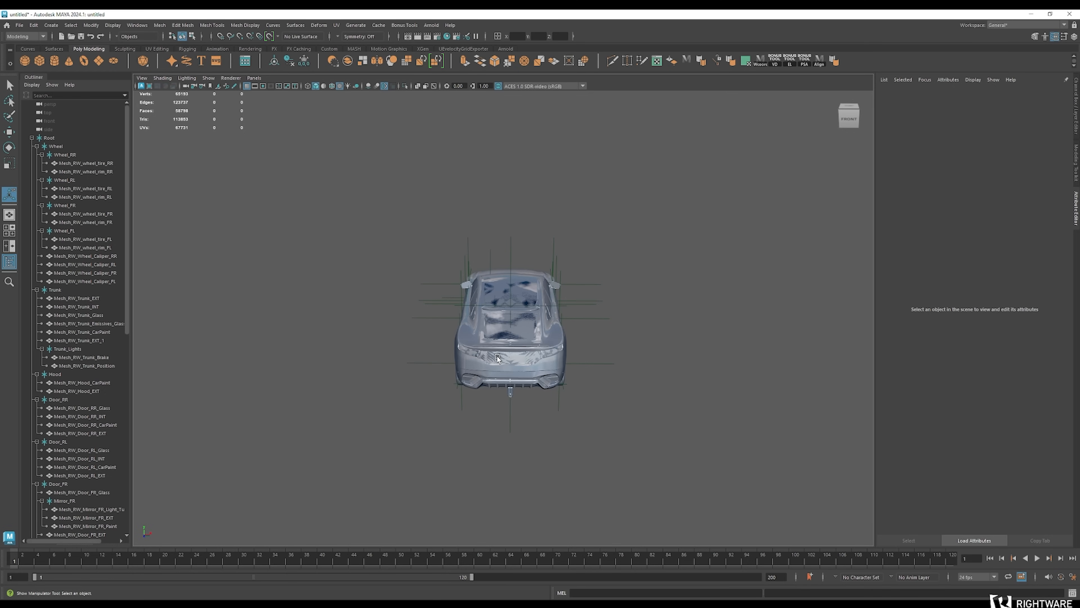
pyautogui.keyDown('alt'); pyautogui.moveTo(498, 357); pyautogui.dragTo(642, 340); pyautogui.keyUp('alt')
pyautogui.keyDown('alt'); pyautogui.moveTo(367, 337); pyautogui.dragTo(336, 339); pyautogui.keyUp('alt')
pyautogui.keyDown('alt'); pyautogui.moveTo(336, 338); pyautogui.dragTo(582, 332, button='right'); pyautogui.keyUp('alt')
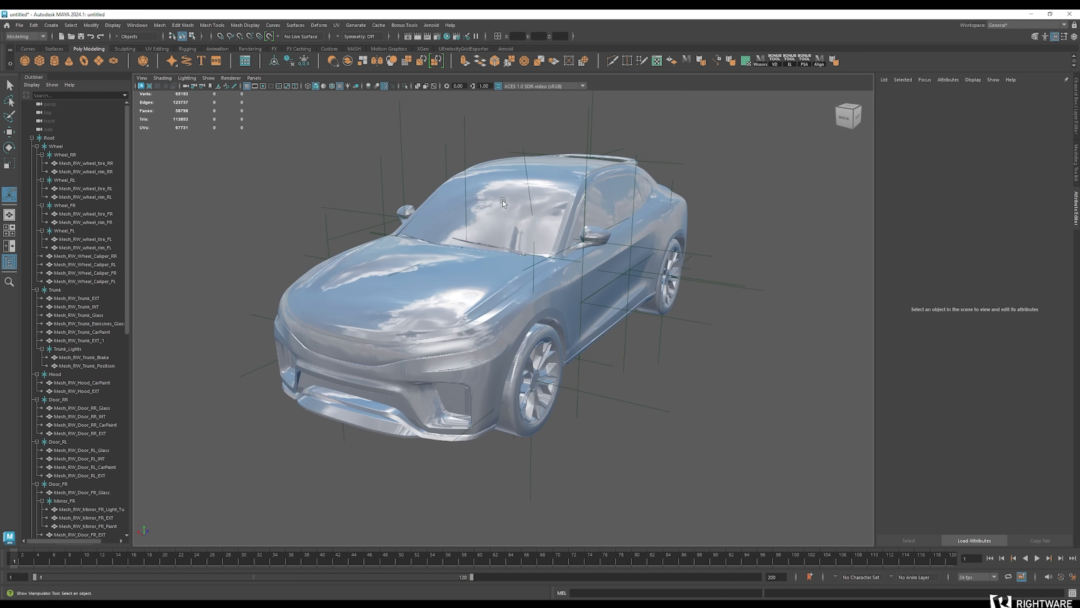
# Inspect the car's rear and side surfaces at several viewing distances for overlapping or flickering faces
pyautogui.keyDown('alt'); pyautogui.moveTo(753, 296); pyautogui.dragTo(656, 296, button='right'); pyautogui.keyUp('alt')
pyautogui.keyDown('alt'); pyautogui.moveTo(656, 297); pyautogui.dragTo(525, 326); pyautogui.keyUp('alt')
pyautogui.keyDown('alt'); pyautogui.moveTo(554, 316); pyautogui.dragTo(552, 323, button='middle'); pyautogui.keyUp('alt')
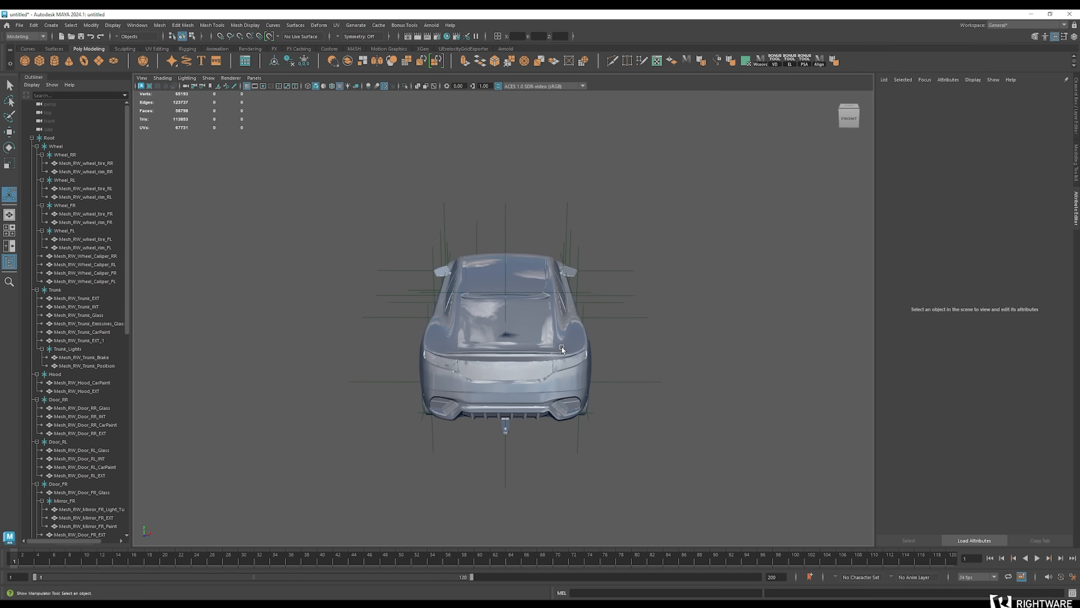
pyautogui.keyDown('alt'); pyautogui.moveTo(537, 354); pyautogui.dragTo(623, 359); pyautogui.keyUp('alt')
pyautogui.keyDown('alt'); pyautogui.moveTo(623, 359); pyautogui.dragTo(691, 353, button='right'); pyautogui.keyUp('alt')
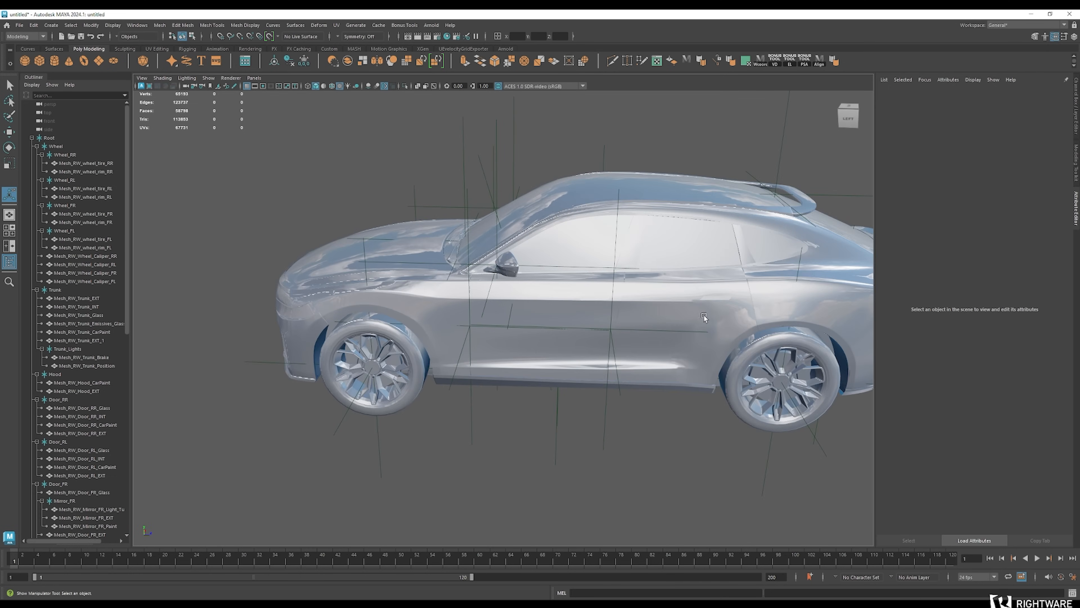
pyautogui.keyDown('alt'); pyautogui.moveTo(625, 318); pyautogui.dragTo(529, 367, button='middle'); pyautogui.keyUp('alt')
pyautogui.keyDown('alt'); pyautogui.moveTo(528, 367); pyautogui.dragTo(531, 377); pyautogui.keyUp('alt')
pyautogui.keyDown('alt'); pyautogui.moveTo(532, 378); pyautogui.dragTo(560, 356, button='middle'); pyautogui.keyUp('alt')
pyautogui.keyDown('alt'); pyautogui.moveTo(506, 350); pyautogui.dragTo(516, 350, button='right'); pyautogui.keyUp('alt')
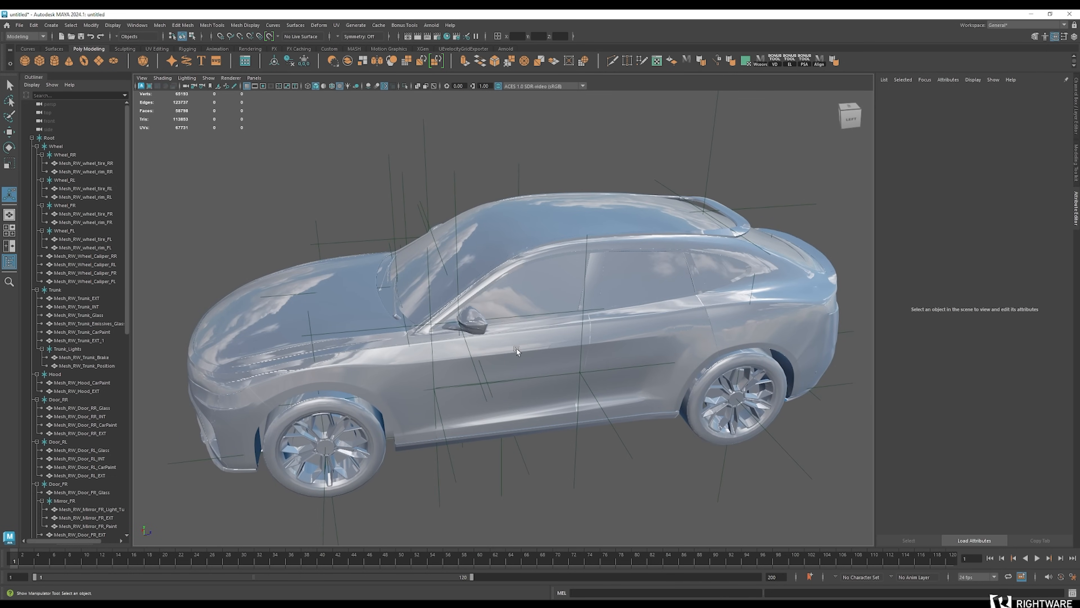
pyautogui.keyDown('alt'); pyautogui.moveTo(671, 359); pyautogui.dragTo(500, 358, button='right'); pyautogui.keyUp('alt')
pyautogui.keyDown('alt'); pyautogui.moveTo(500, 358); pyautogui.dragTo(509, 354); pyautogui.keyUp('alt')
pyautogui.keyDown('alt'); pyautogui.moveTo(508, 352); pyautogui.dragTo(507, 353, button='right'); pyautogui.keyUp('alt')
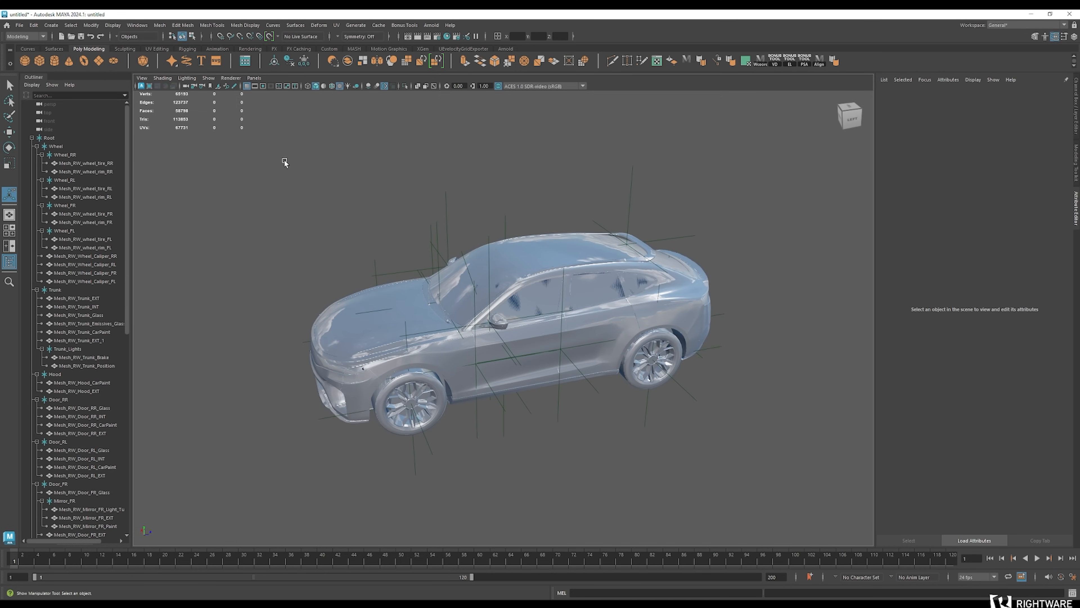
# Set the Near Clip Plane of the persp camera to 1
pyautogui.click(50, 104)
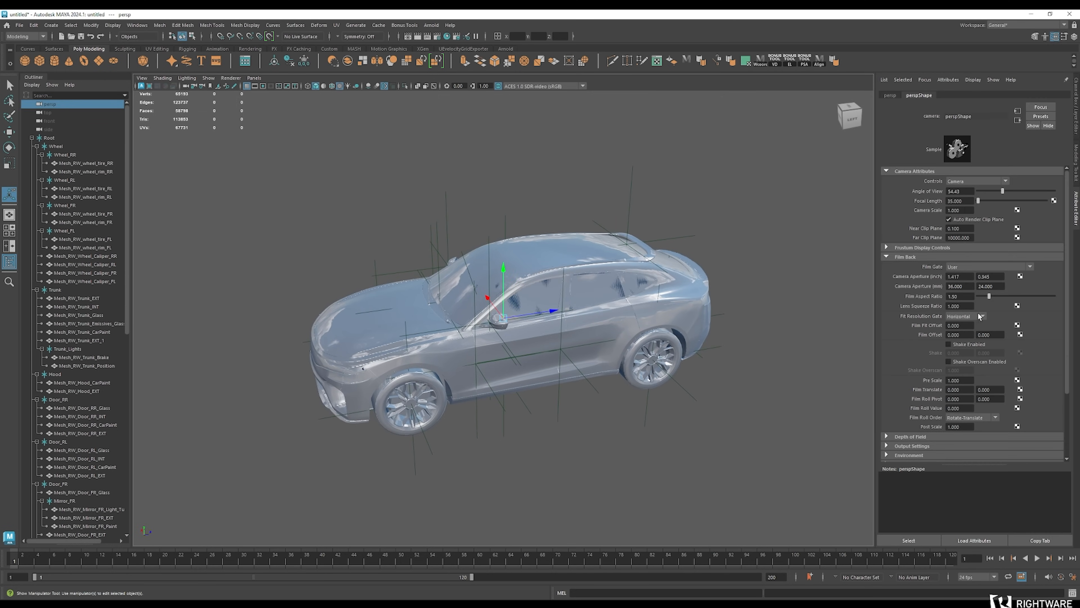
pyautogui.doubleClick(959, 229)
pyautogui.write('1')
pyautogui.press('Return')
# Check the car's surfaces from the rear and front with the new clipping, and deselect the camera
pyautogui.keyDown('alt'); pyautogui.moveTo(538, 315); pyautogui.dragTo(489, 313); pyautogui.keyUp('alt')
pyautogui.keyDown('alt'); pyautogui.moveTo(489, 313); pyautogui.dragTo(732, 306, button='right'); pyautogui.keyUp('alt')
pyautogui.keyDown('alt'); pyautogui.moveTo(731, 306); pyautogui.dragTo(664, 315); pyautogui.keyUp('alt')
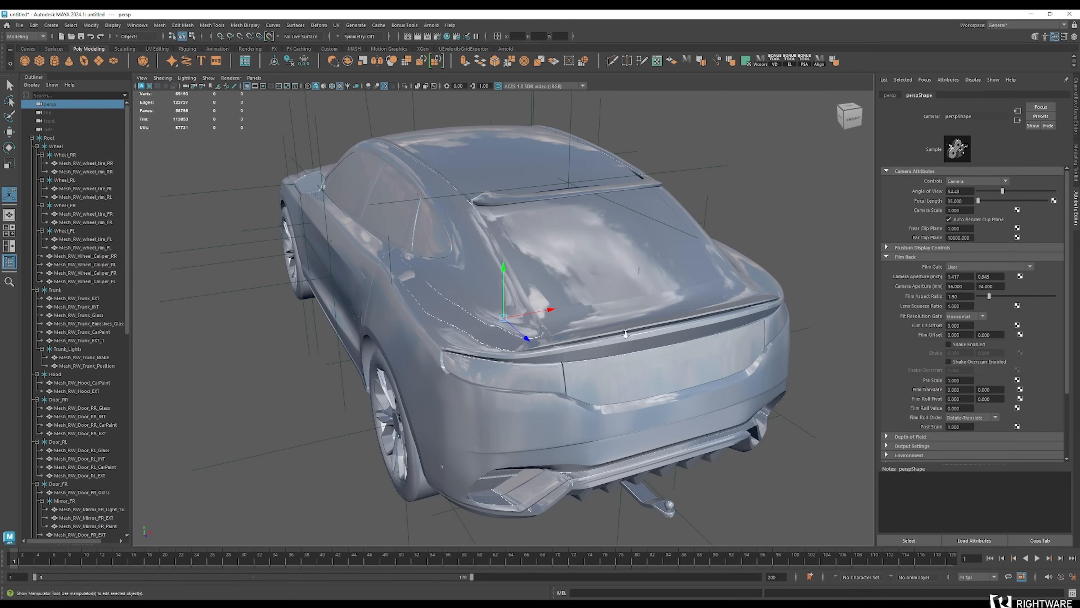
pyautogui.scroll(-2, 558, 330)
pyautogui.click(376, 388)
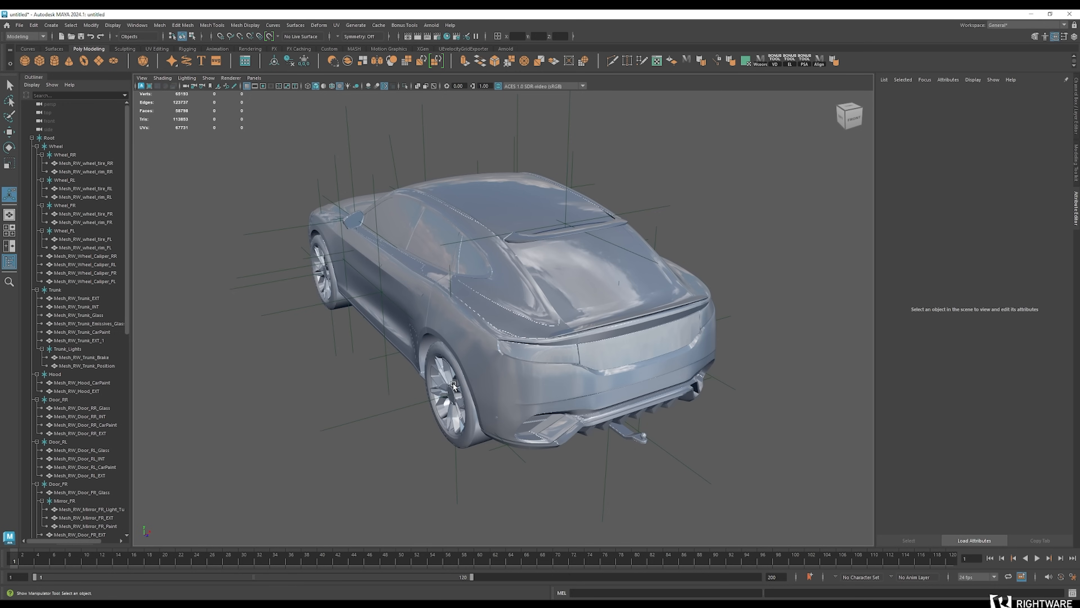
pyautogui.keyDown('alt'); pyautogui.moveTo(407, 363); pyautogui.dragTo(494, 337); pyautogui.keyUp('alt')
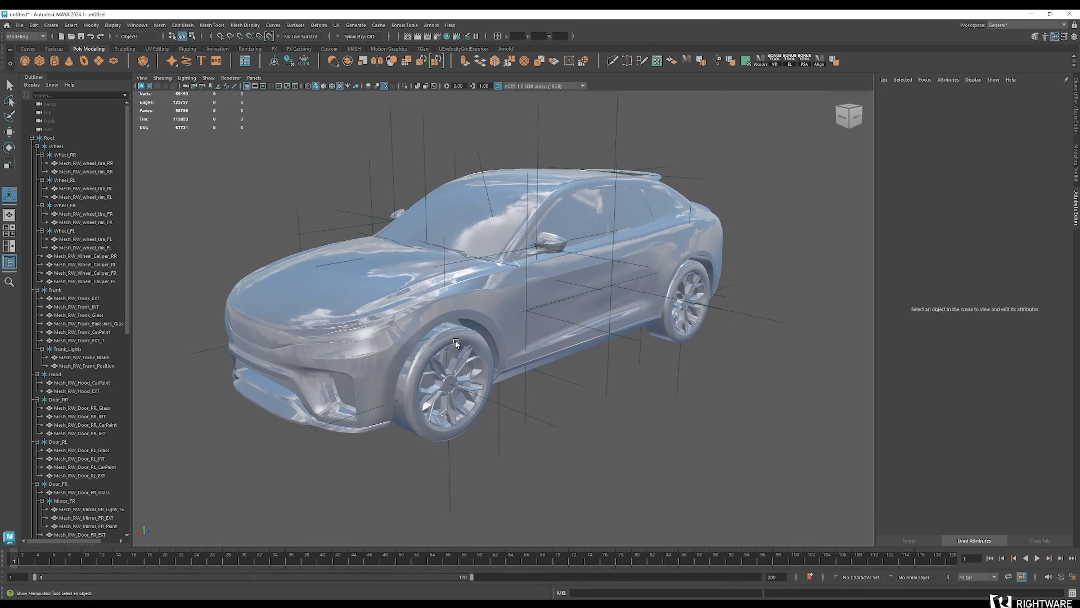
pyautogui.keyDown('alt'); pyautogui.moveTo(373, 343); pyautogui.dragTo(481, 342); pyautogui.keyUp('alt')
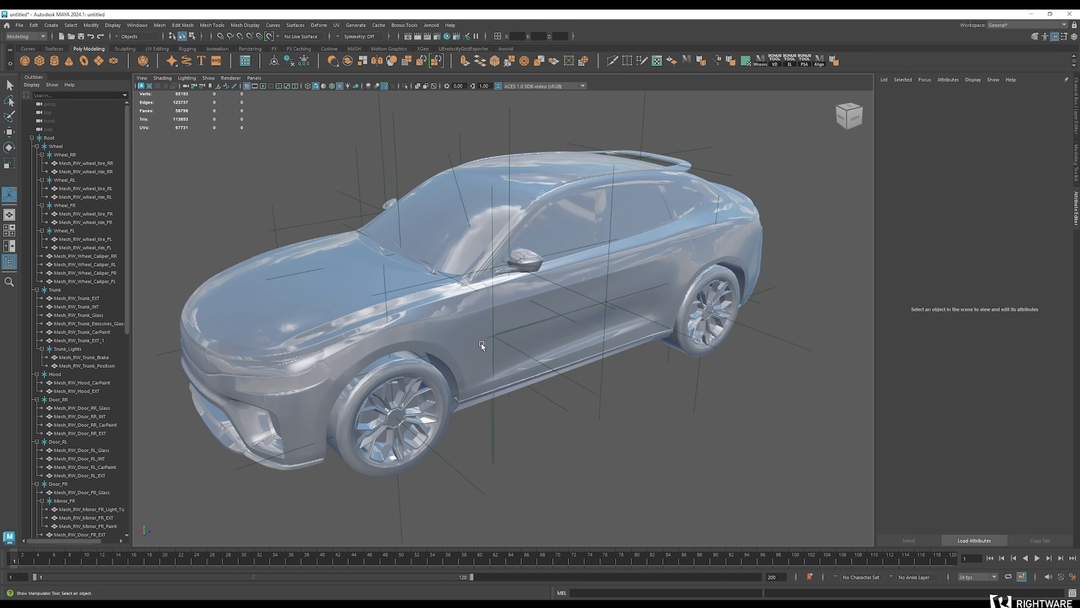
# Select the body mesh Mesh_RW_CarPaint and view the Reduce options without applying them
pyautogui.click(482, 343)
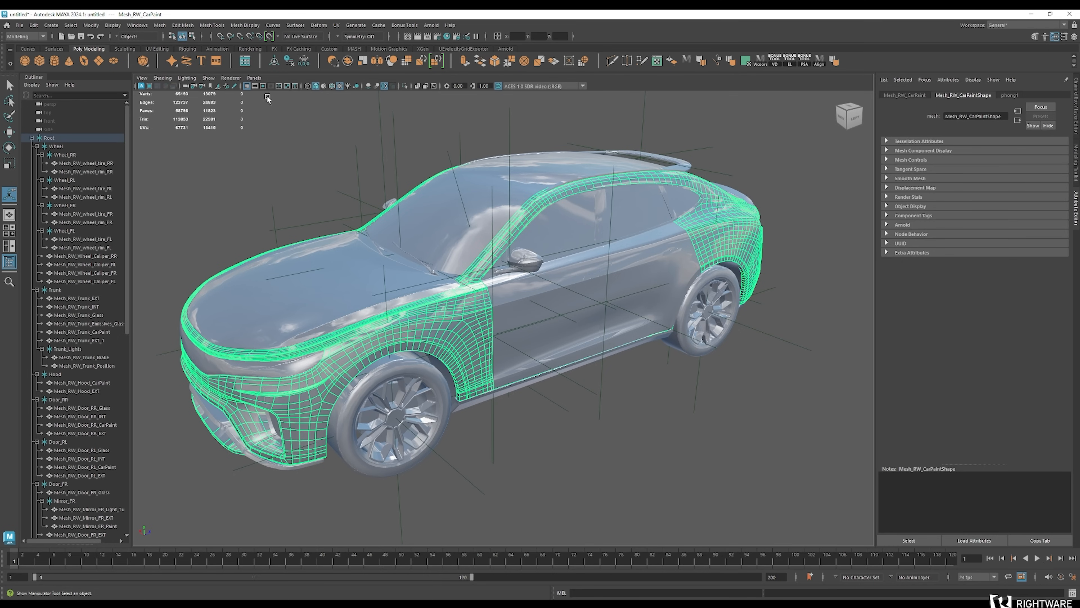
pyautogui.click(160, 26)
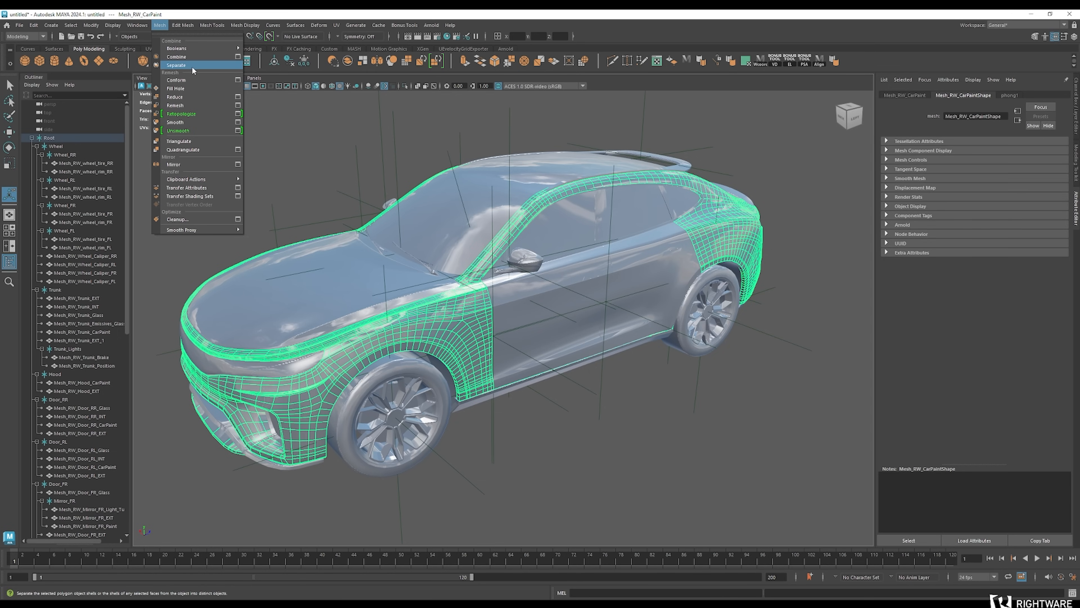
pyautogui.click(237, 97)
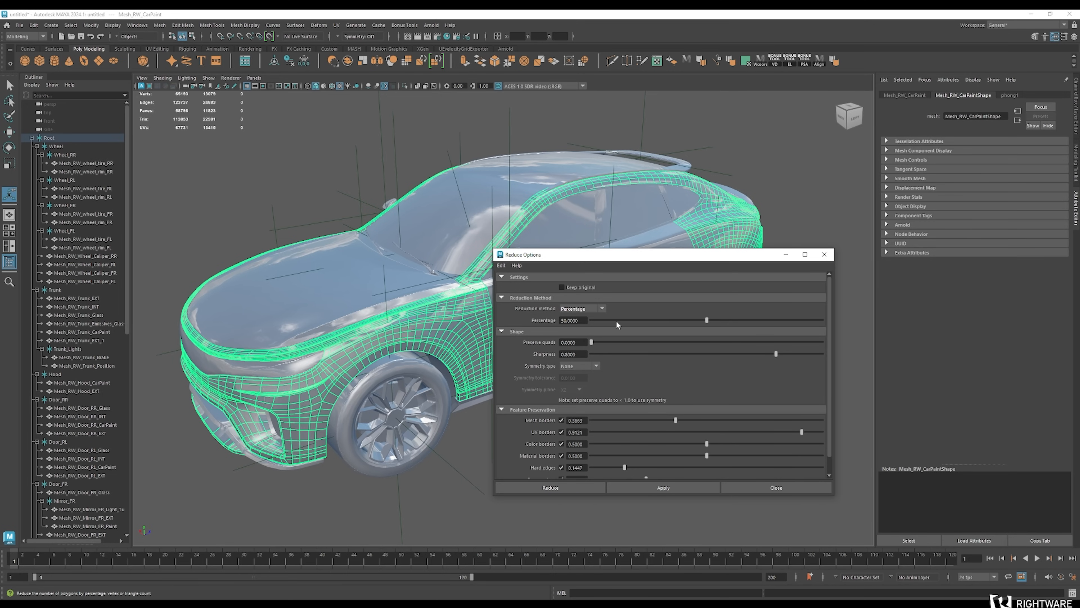
pyautogui.click(825, 256)
# Examine the body paint mesh's topology around the rear bumper, tail light and rear quarter
pyautogui.keyDown('alt'); pyautogui.moveTo(749, 264); pyautogui.dragTo(680, 267); pyautogui.keyUp('alt')
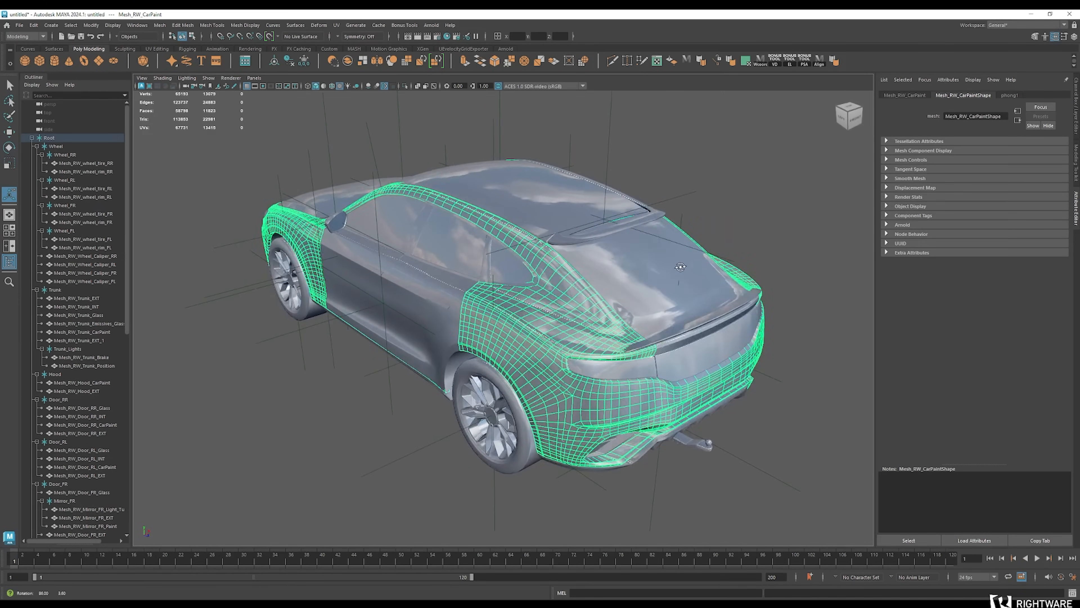
pyautogui.keyDown('alt'); pyautogui.moveTo(681, 267); pyautogui.dragTo(740, 293, button='right'); pyautogui.keyUp('alt')
pyautogui.keyDown('alt'); pyautogui.moveTo(740, 294); pyautogui.dragTo(616, 247, button='middle'); pyautogui.keyUp('alt')
pyautogui.keyDown('alt'); pyautogui.moveTo(617, 247); pyautogui.dragTo(537, 293); pyautogui.keyUp('alt')
pyautogui.keyDown('alt'); pyautogui.moveTo(338, 293); pyautogui.dragTo(383, 299, button='right'); pyautogui.keyUp('alt')
pyautogui.keyDown('alt'); pyautogui.moveTo(480, 301); pyautogui.dragTo(386, 297, button='right'); pyautogui.keyUp('alt')
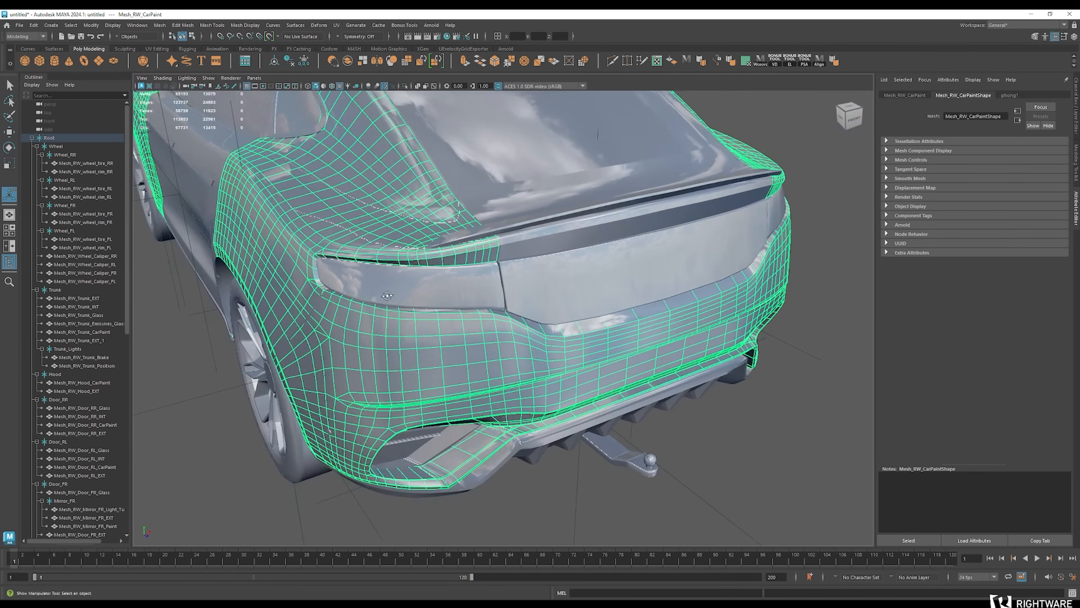
pyautogui.keyDown('alt'); pyautogui.moveTo(387, 298); pyautogui.dragTo(426, 277); pyautogui.keyUp('alt')
pyautogui.keyDown('alt'); pyautogui.moveTo(426, 276); pyautogui.dragTo(459, 332, button='right'); pyautogui.keyUp('alt')
pyautogui.keyDown('alt'); pyautogui.moveTo(459, 332); pyautogui.dragTo(526, 357); pyautogui.keyUp('alt')
pyautogui.keyDown('alt'); pyautogui.moveTo(527, 357); pyautogui.dragTo(442, 379, button='right'); pyautogui.keyUp('alt')
pyautogui.keyDown('alt'); pyautogui.moveTo(443, 379); pyautogui.dragTo(480, 386); pyautogui.keyUp('alt')
pyautogui.keyDown('alt'); pyautogui.moveTo(479, 386); pyautogui.dragTo(400, 366, button='right'); pyautogui.keyUp('alt')
# Examine the body paint mesh's topology at the front bumper, fender and wheel arch, and along the side
pyautogui.keyDown('alt'); pyautogui.moveTo(293, 358); pyautogui.dragTo(495, 351, button='middle'); pyautogui.keyUp('alt')
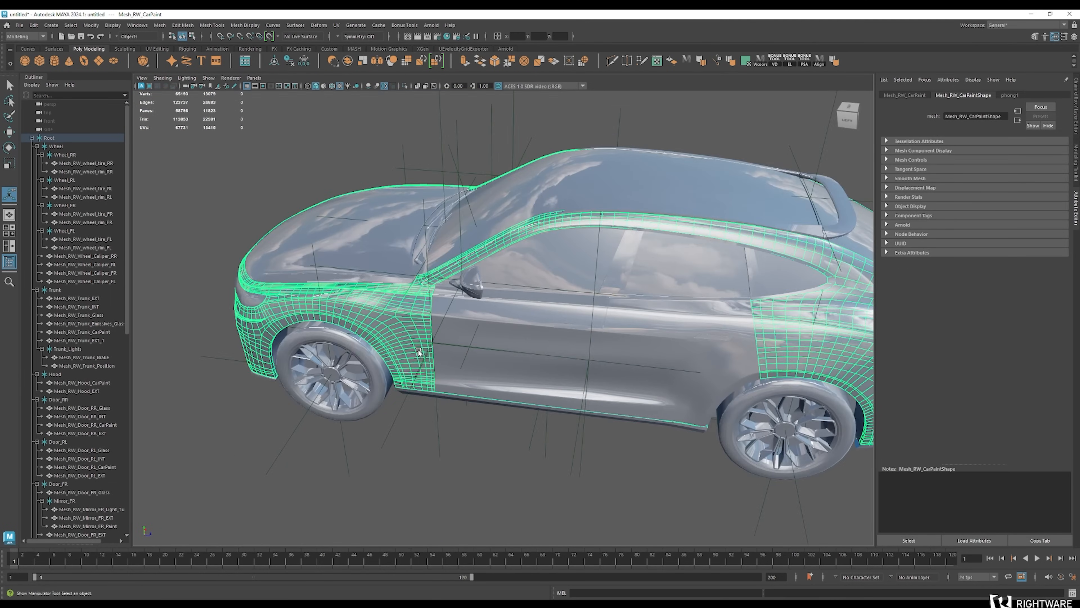
pyautogui.scroll(3, 495, 352)
pyautogui.keyDown('alt'); pyautogui.moveTo(289, 383); pyautogui.dragTo(512, 351, button='middle'); pyautogui.keyUp('alt')
pyautogui.keyDown('alt'); pyautogui.moveTo(511, 352); pyautogui.dragTo(456, 327); pyautogui.keyUp('alt')
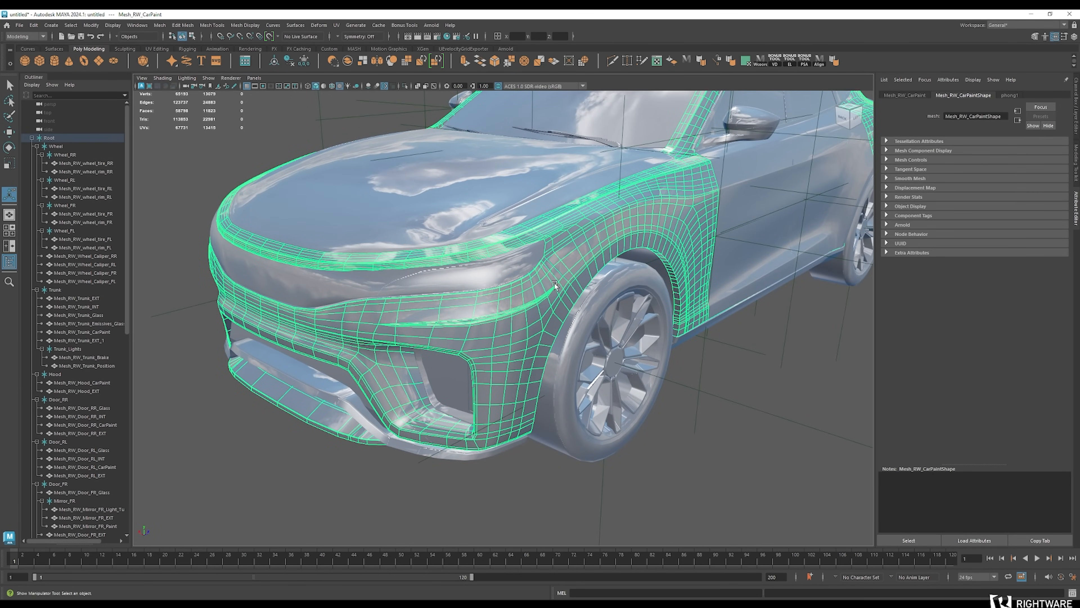
pyautogui.keyDown('alt'); pyautogui.moveTo(532, 288); pyautogui.dragTo(548, 238); pyautogui.keyUp('alt')
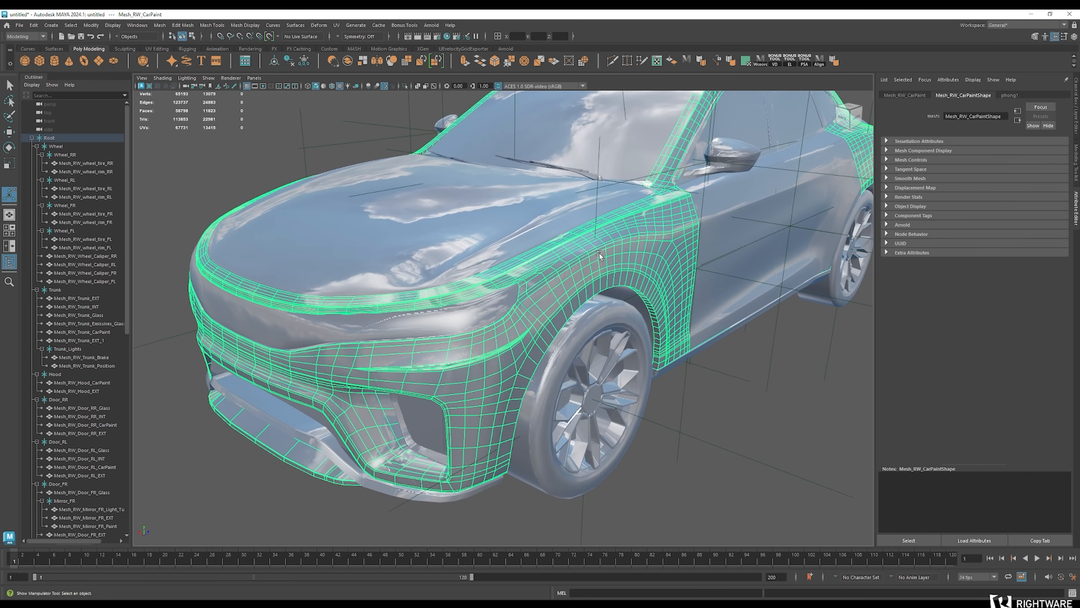
pyautogui.keyDown('alt'); pyautogui.moveTo(464, 290); pyautogui.dragTo(419, 295); pyautogui.keyUp('alt')
pyautogui.keyDown('alt'); pyautogui.moveTo(489, 294); pyautogui.dragTo(429, 294, button='right'); pyautogui.keyUp('alt')
pyautogui.keyDown('alt'); pyautogui.moveTo(521, 295); pyautogui.dragTo(480, 328, button='middle'); pyautogui.keyUp('alt')
pyautogui.keyDown('alt'); pyautogui.moveTo(479, 328); pyautogui.dragTo(404, 349); pyautogui.keyUp('alt')
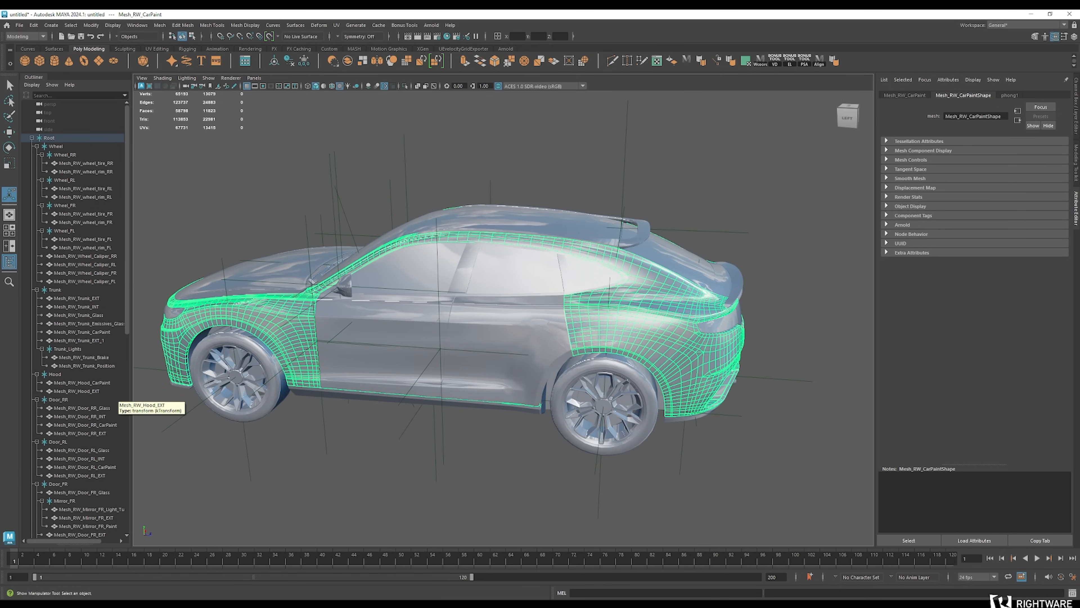
pyautogui.keyDown('alt'); pyautogui.moveTo(339, 395); pyautogui.dragTo(364, 394); pyautogui.keyUp('alt')
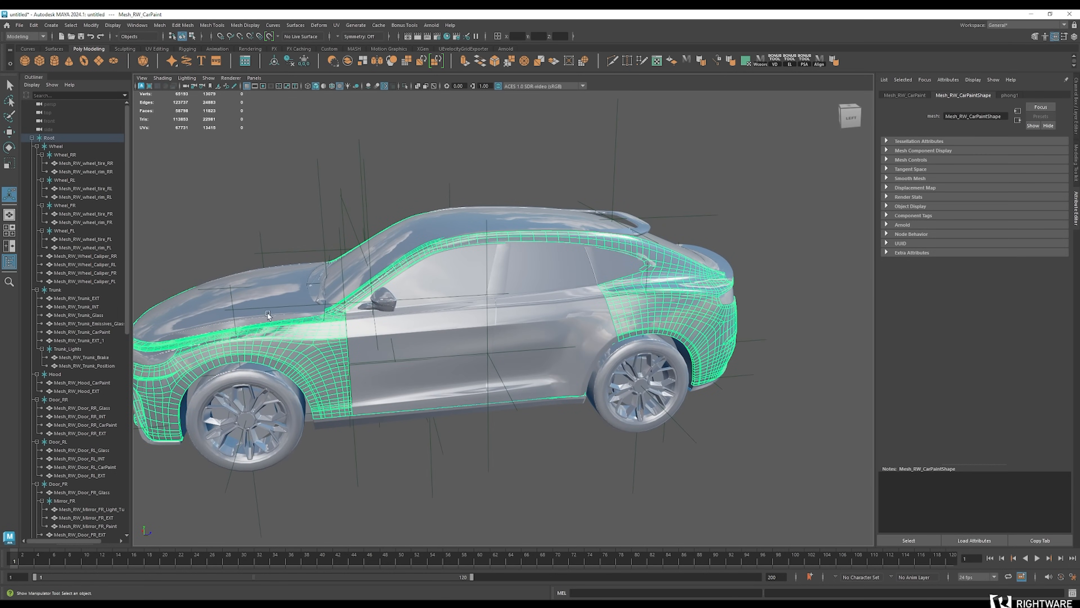
pyautogui.keyDown('alt'); pyautogui.moveTo(281, 343); pyautogui.dragTo(349, 342); pyautogui.keyUp('alt')
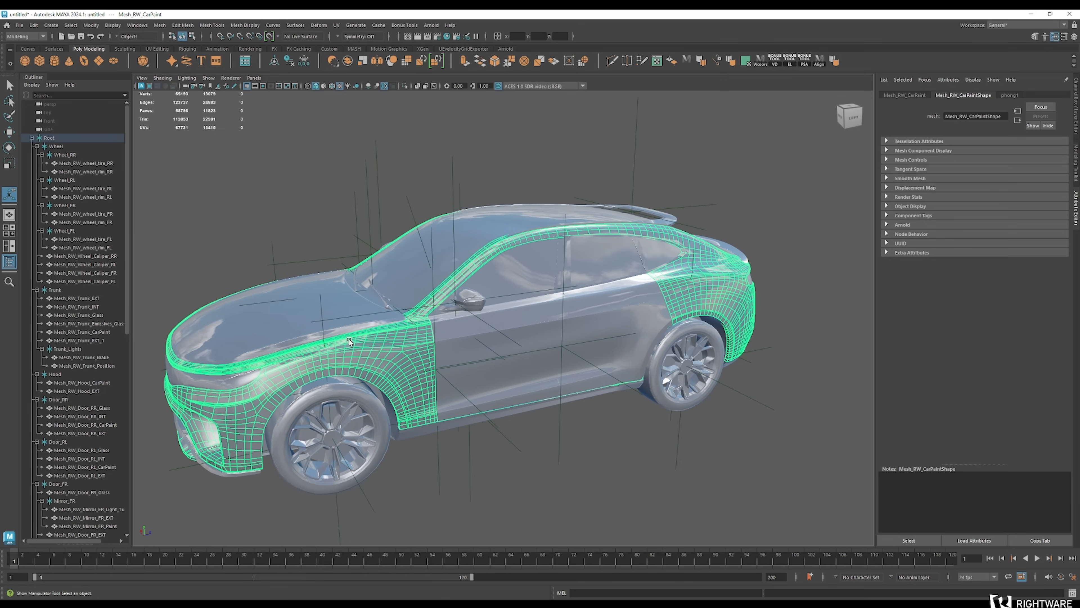
pyautogui.keyDown('alt'); pyautogui.moveTo(438, 373); pyautogui.dragTo(490, 346); pyautogui.keyUp('alt')
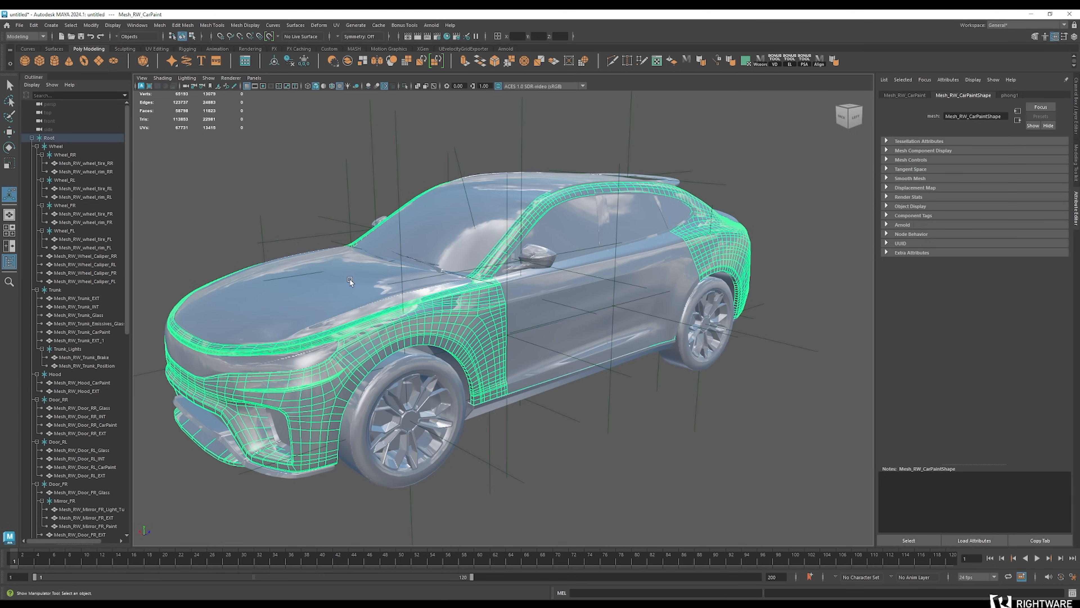
# Select every part of the car and display their UV layout in the UV Editor, with its window moved clear of the model
pyautogui.scroll(-5, 328, 236)
pyautogui.moveTo(304, 171); pyautogui.dragTo(785, 507)
pyautogui.click(657, 61)
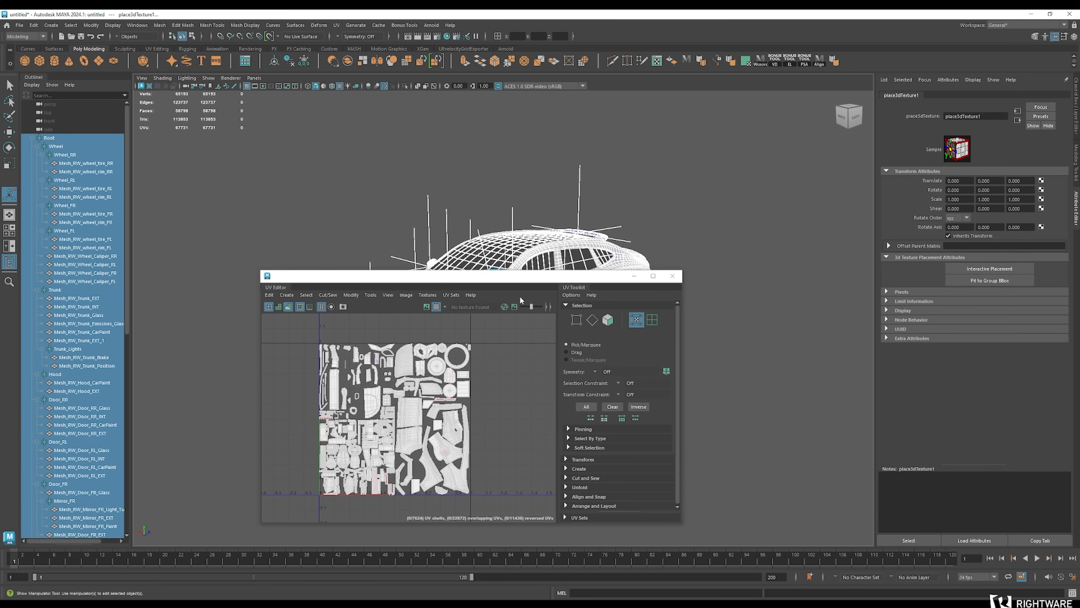
pyautogui.moveTo(507, 277); pyautogui.dragTo(874, 202)
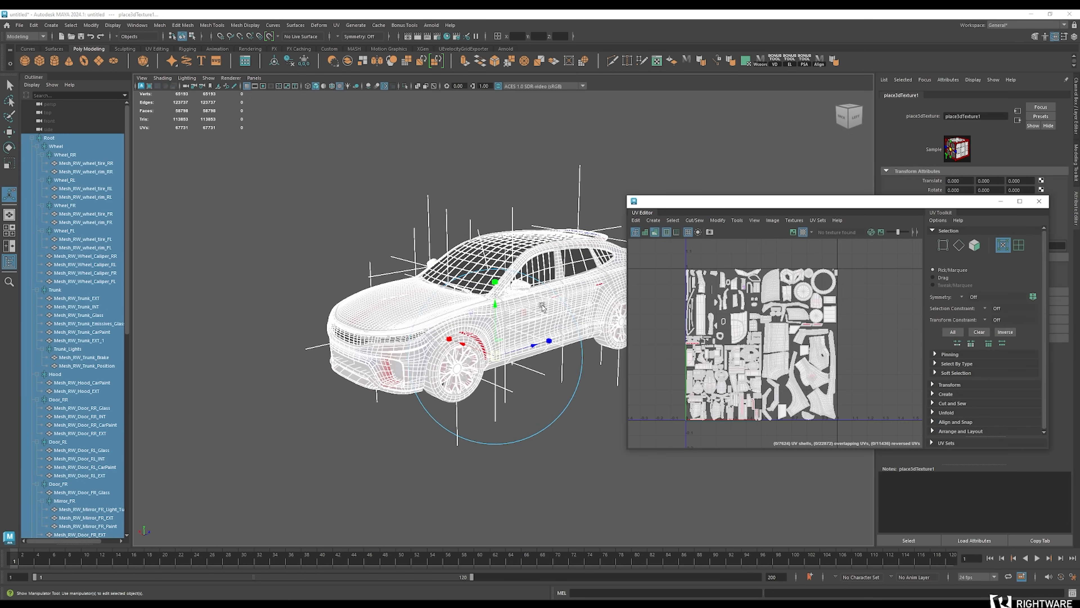
pyautogui.click(516, 458)
pyautogui.moveTo(295, 170); pyautogui.dragTo(681, 544)
pyautogui.scroll(4, 768, 361)
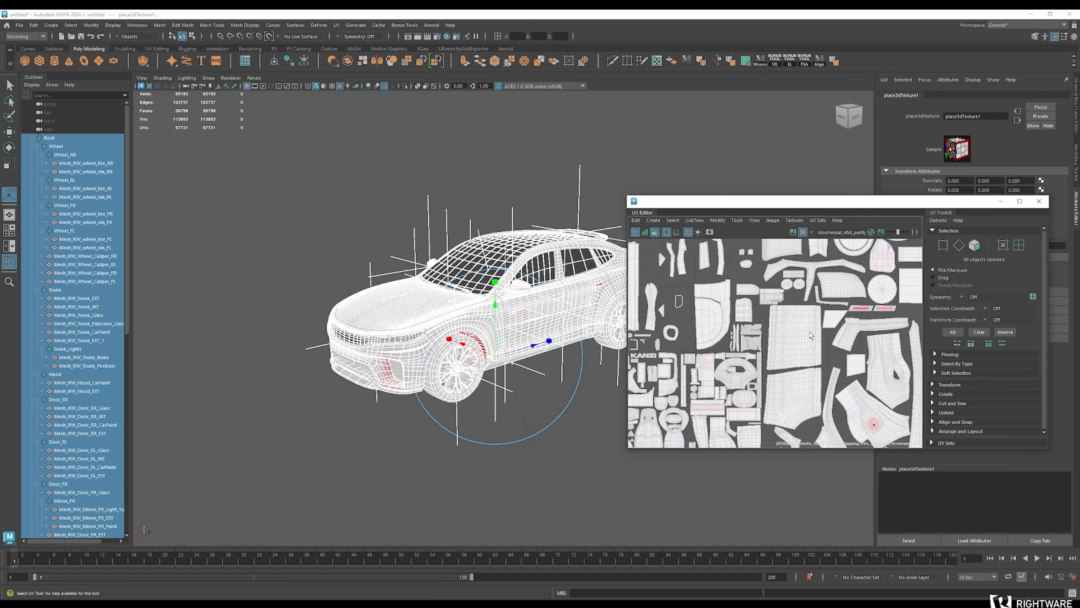
pyautogui.keyDown('alt'); pyautogui.moveTo(741, 372); pyautogui.dragTo(756, 338, button='middle'); pyautogui.keyUp('alt')
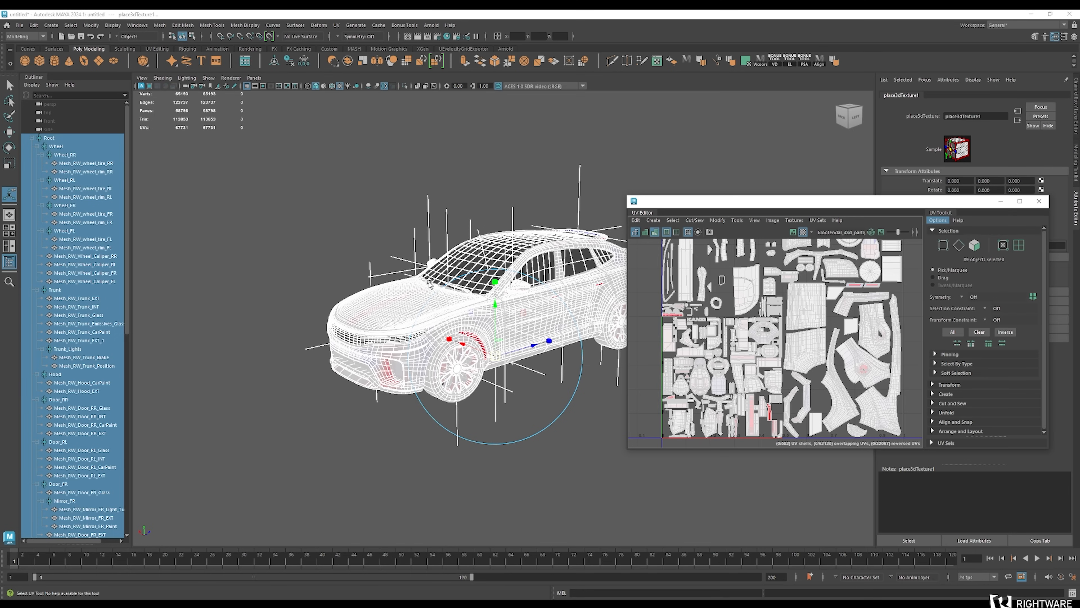
# Switch the UV Editor's UV Distortion display off and back on to compare the car with and without it
pyautogui.keyDown('alt'); pyautogui.moveTo(523, 251); pyautogui.dragTo(359, 293, button='middle'); pyautogui.keyUp('alt')
pyautogui.scroll(1, 359, 293)
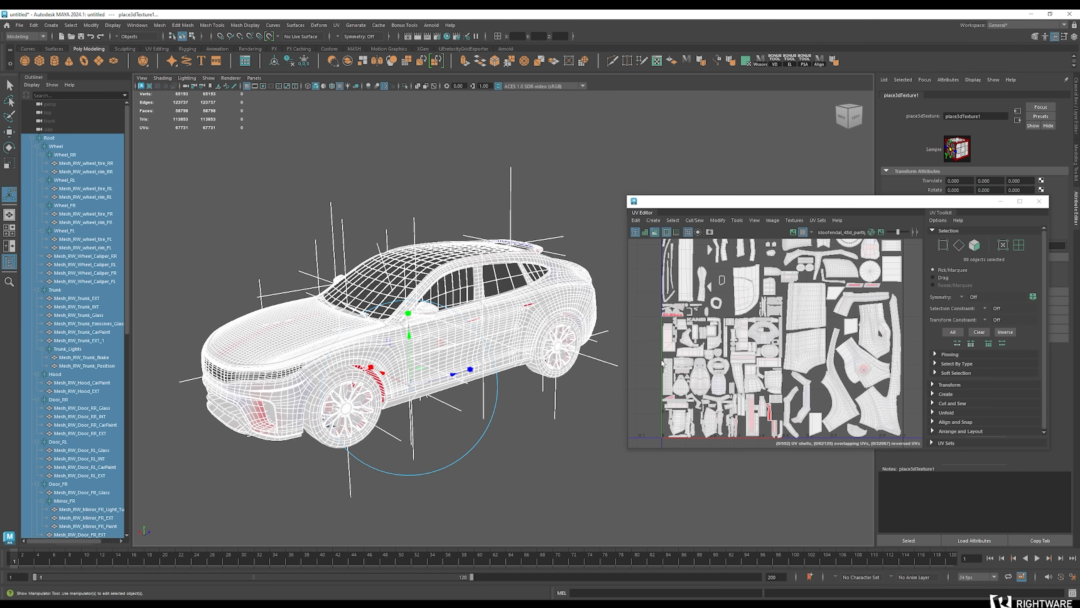
pyautogui.scroll(-2, 89, 400)
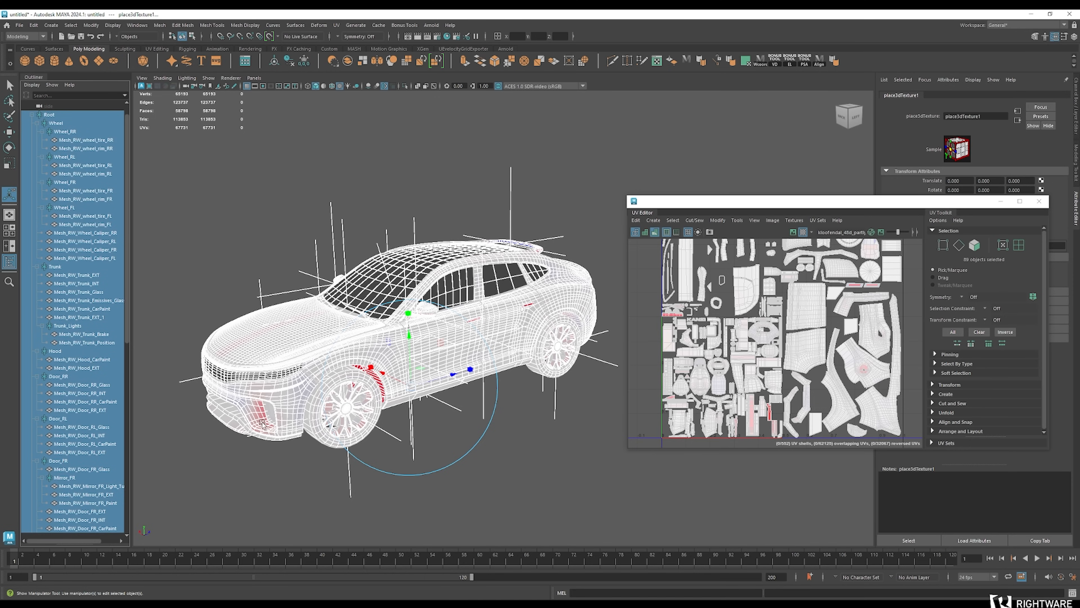
pyautogui.keyDown('alt'); pyautogui.moveTo(251, 425); pyautogui.dragTo(328, 404, button='middle'); pyautogui.keyUp('alt')
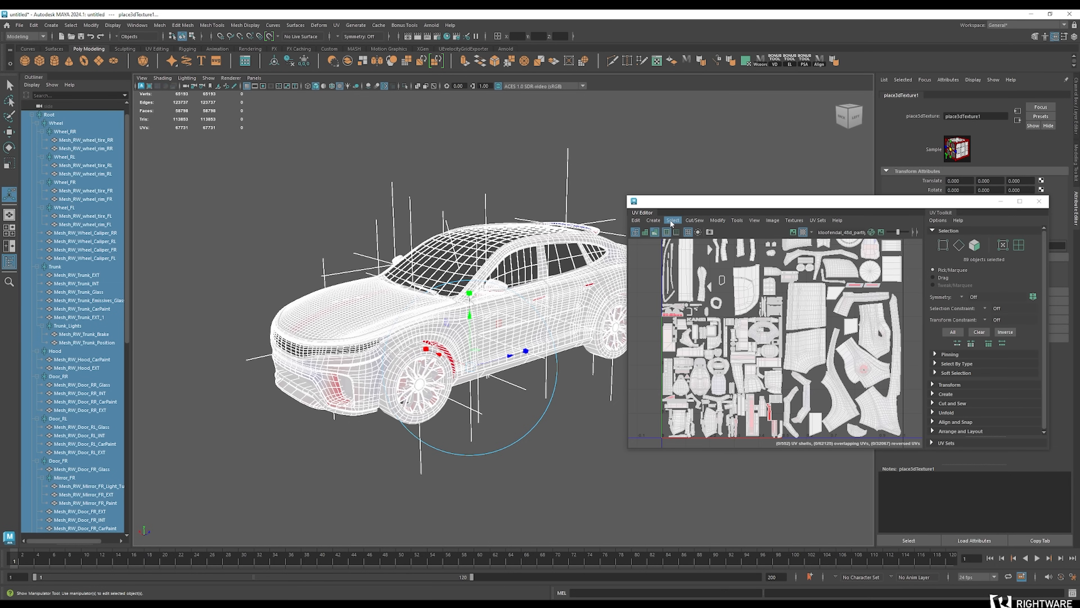
pyautogui.click(755, 220)
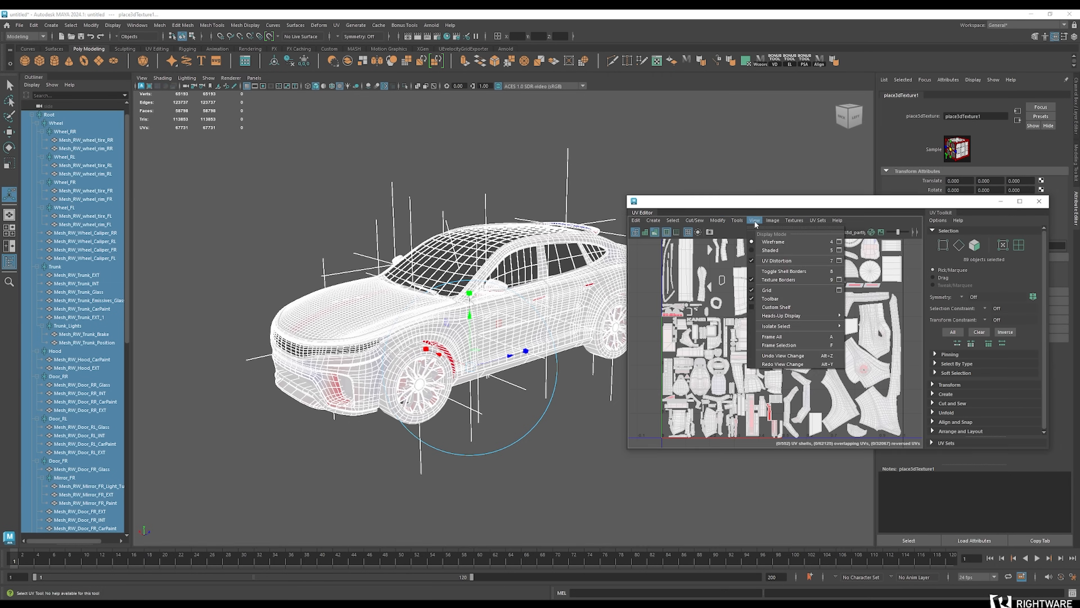
pyautogui.click(755, 261)
pyautogui.click(755, 220)
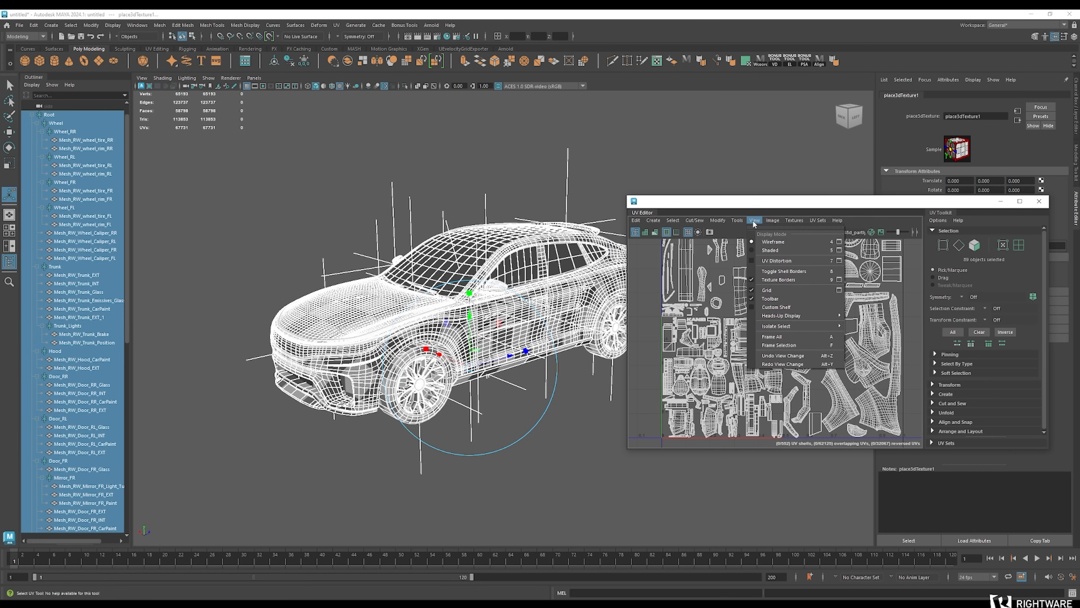
pyautogui.click(754, 260)
# Examine the UV distortion shading around the front wheel, wheel arch and fender
pyautogui.keyDown('alt'); pyautogui.moveTo(271, 433); pyautogui.dragTo(407, 428, button='right'); pyautogui.keyUp('alt')
pyautogui.keyDown('alt'); pyautogui.moveTo(407, 428); pyautogui.dragTo(425, 428); pyautogui.keyUp('alt')
pyautogui.keyDown('alt'); pyautogui.moveTo(375, 442); pyautogui.dragTo(442, 424, button='middle'); pyautogui.keyUp('alt')
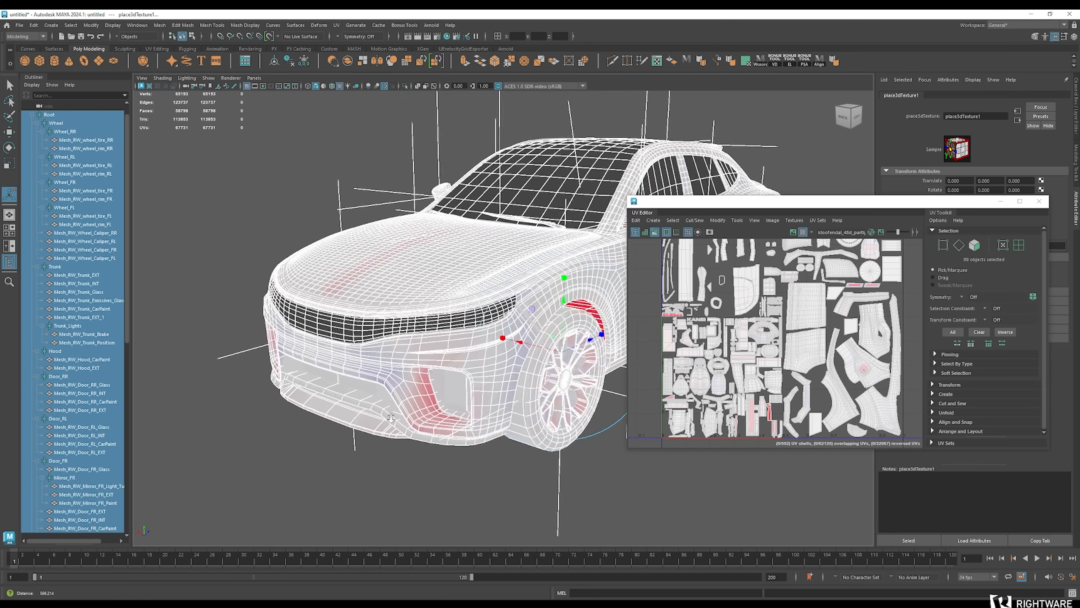
pyautogui.keyDown('alt'); pyautogui.moveTo(443, 424); pyautogui.dragTo(475, 424, button='right'); pyautogui.keyUp('alt')
pyautogui.keyDown('alt'); pyautogui.moveTo(383, 424); pyautogui.dragTo(414, 374, button='right'); pyautogui.keyUp('alt')
pyautogui.keyDown('alt'); pyautogui.moveTo(478, 362); pyautogui.dragTo(448, 370); pyautogui.keyUp('alt')
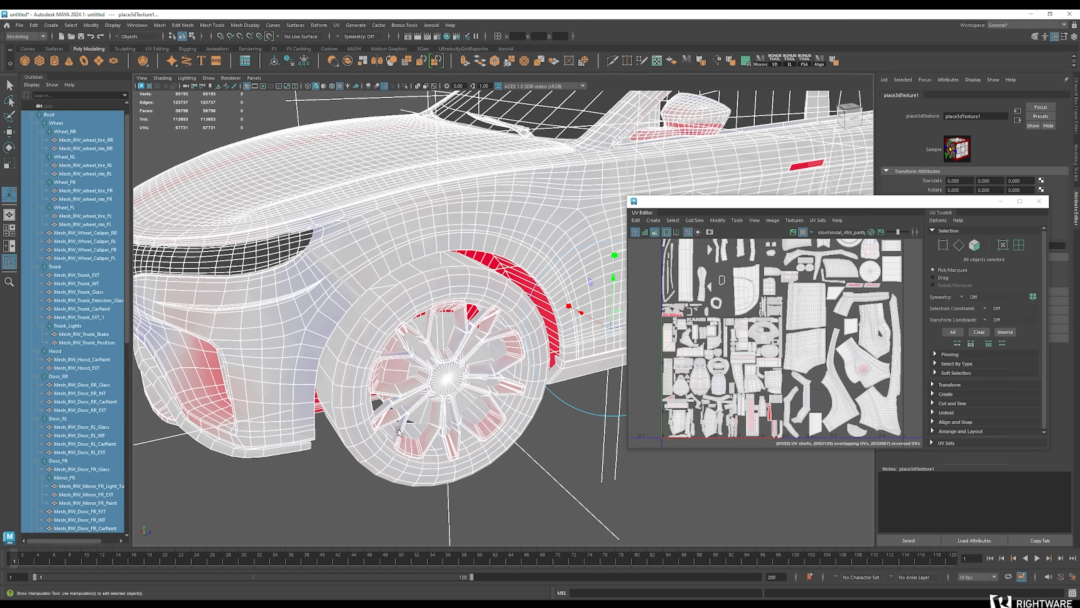
pyautogui.keyDown('alt'); pyautogui.moveTo(391, 416); pyautogui.dragTo(383, 383); pyautogui.keyUp('alt')
pyautogui.keyDown('alt'); pyautogui.moveTo(426, 293); pyautogui.dragTo(423, 336); pyautogui.keyUp('alt')
pyautogui.keyDown('alt'); pyautogui.moveTo(443, 357); pyautogui.dragTo(452, 357, button='middle'); pyautogui.keyUp('alt')
pyautogui.keyDown('alt'); pyautogui.moveTo(453, 357); pyautogui.dragTo(355, 281); pyautogui.keyUp('alt')
pyautogui.keyDown('alt'); pyautogui.moveTo(449, 302); pyautogui.dragTo(377, 294); pyautogui.keyUp('alt')
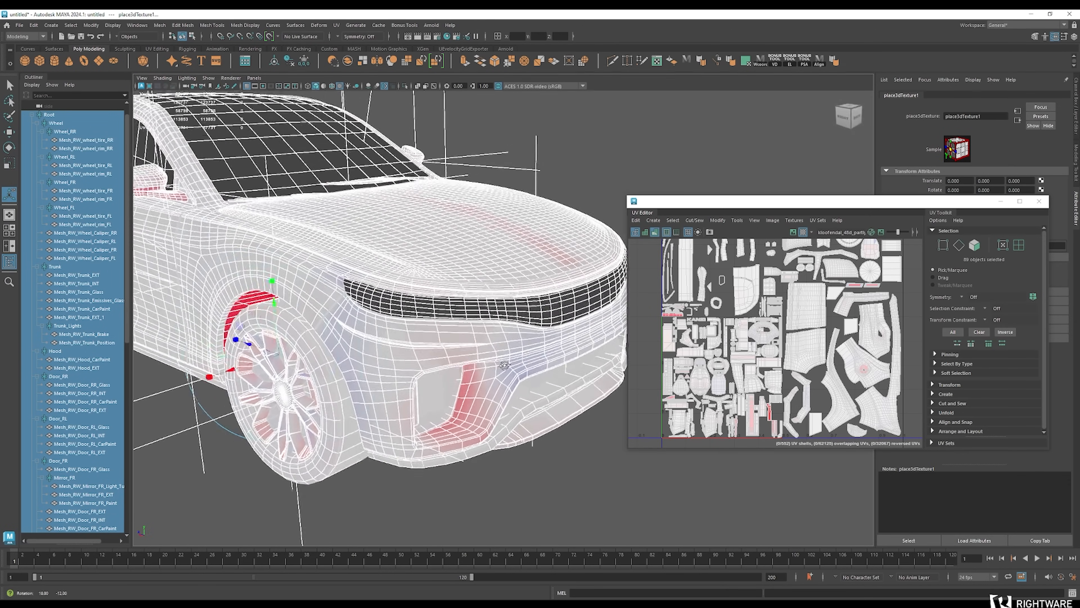
# Examine the UV distortion shading on the front bumper, around the air intake and below the grille
pyautogui.keyDown('alt'); pyautogui.moveTo(504, 365); pyautogui.dragTo(442, 354); pyautogui.keyUp('alt')
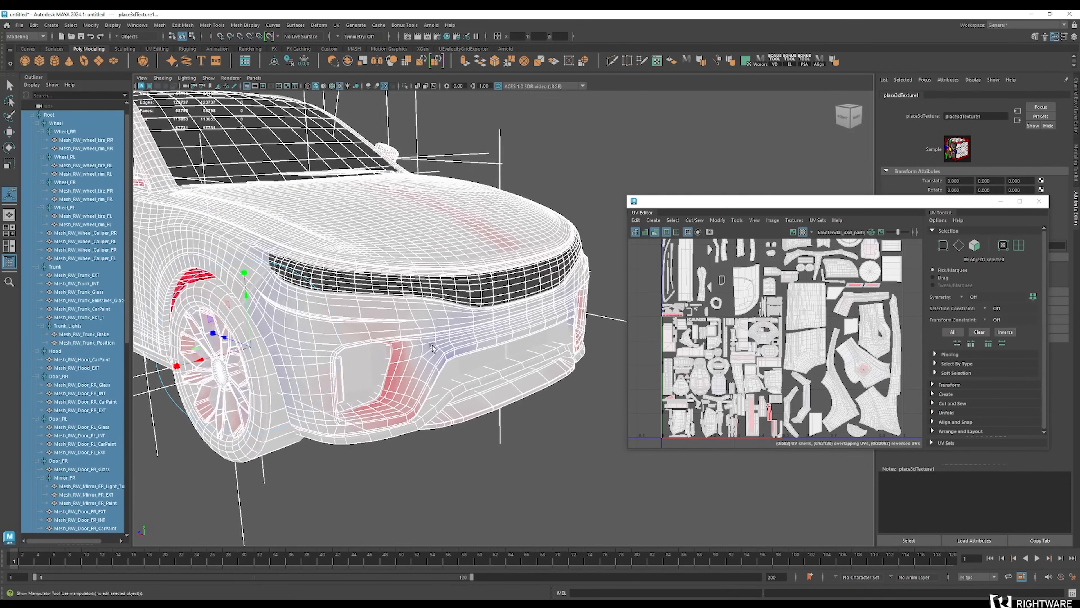
pyautogui.keyDown('alt'); pyautogui.moveTo(370, 379); pyautogui.dragTo(400, 407, button='right'); pyautogui.keyUp('alt')
pyautogui.keyDown('alt'); pyautogui.moveTo(340, 458); pyautogui.dragTo(398, 390); pyautogui.keyUp('alt')
pyautogui.keyDown('alt'); pyautogui.moveTo(398, 389); pyautogui.dragTo(523, 385, button='right'); pyautogui.keyUp('alt')
pyautogui.keyDown('alt'); pyautogui.moveTo(524, 385); pyautogui.dragTo(505, 360, button='middle'); pyautogui.keyUp('alt')
pyautogui.keyDown('alt'); pyautogui.moveTo(505, 360); pyautogui.dragTo(496, 332); pyautogui.keyUp('alt')
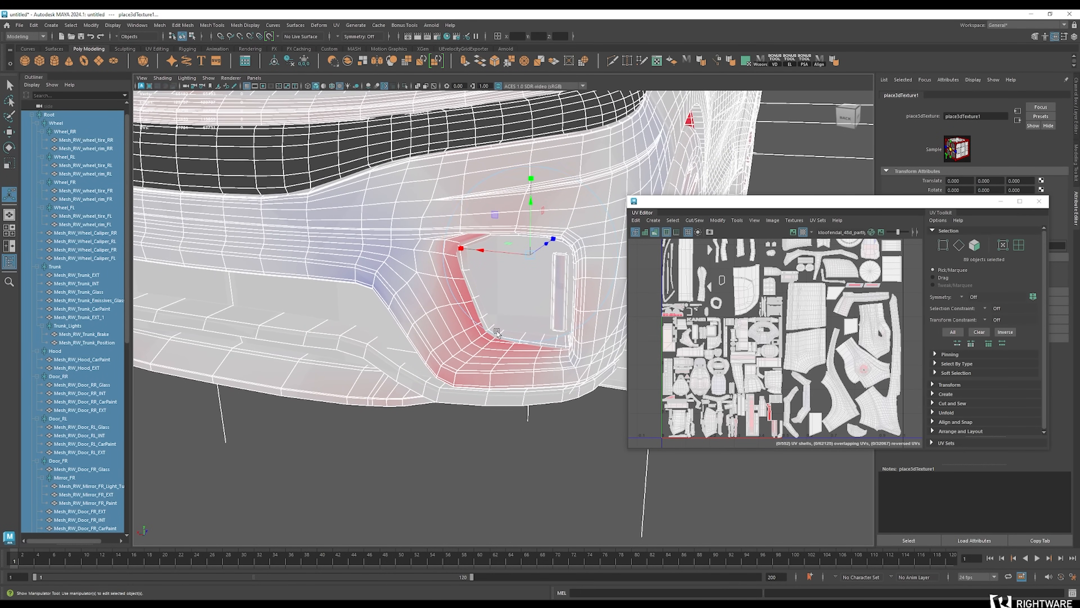
pyautogui.keyDown('alt'); pyautogui.moveTo(517, 362); pyautogui.dragTo(480, 385, button='right'); pyautogui.keyUp('alt')
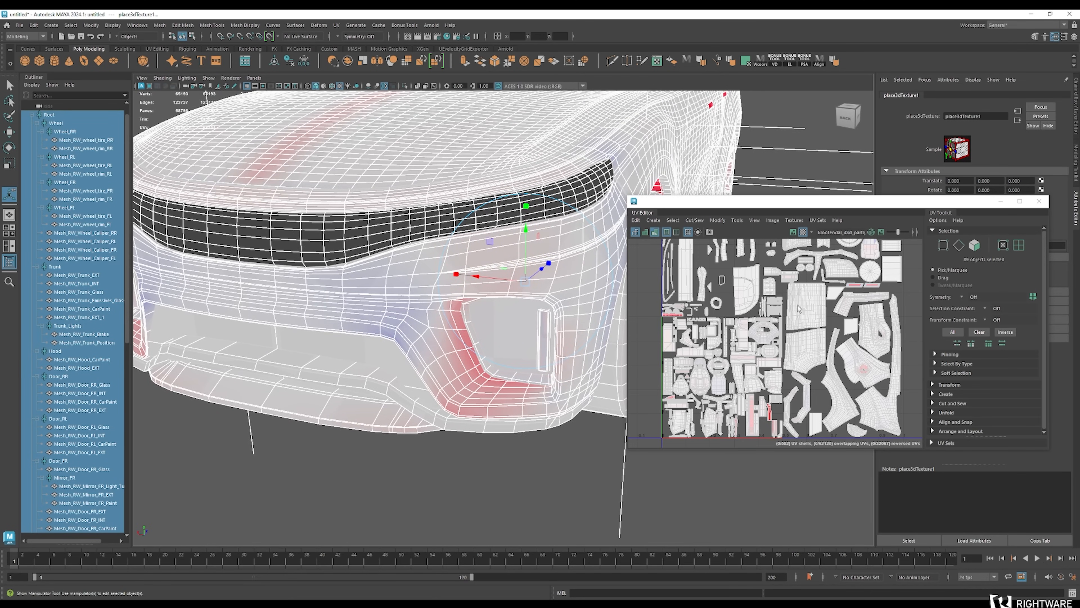
# View the RW_10w_2048 texture from the Resources folder to compare with the UV layout, and return to Maya
pyautogui.keyDown('alt'); pyautogui.moveTo(808, 309); pyautogui.dragTo(811, 380, button='middle'); pyautogui.keyUp('alt')
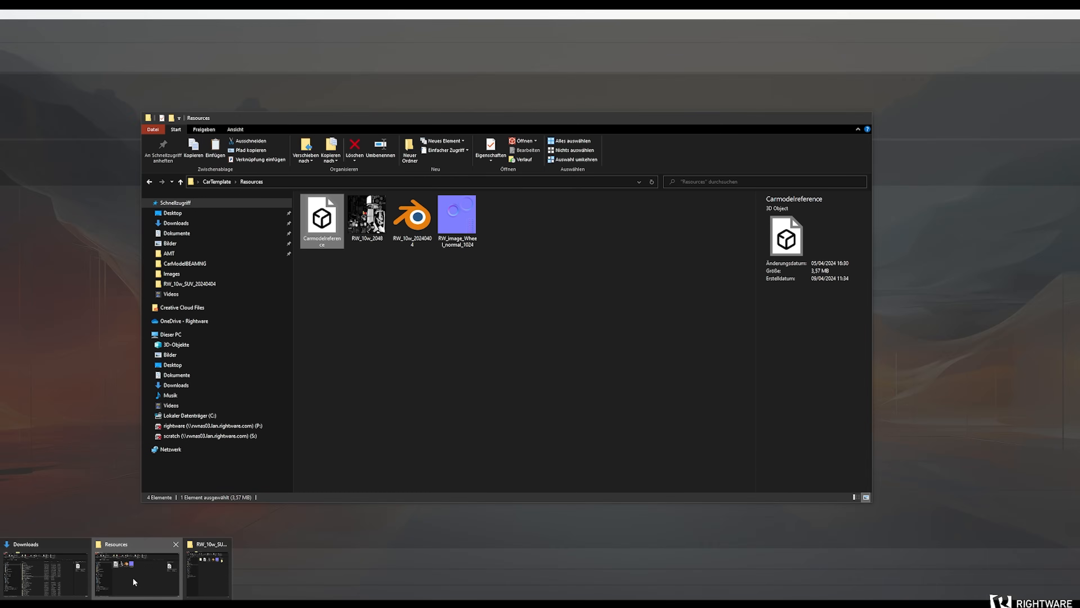
pyautogui.click(134, 582)
pyautogui.doubleClick(366, 215)
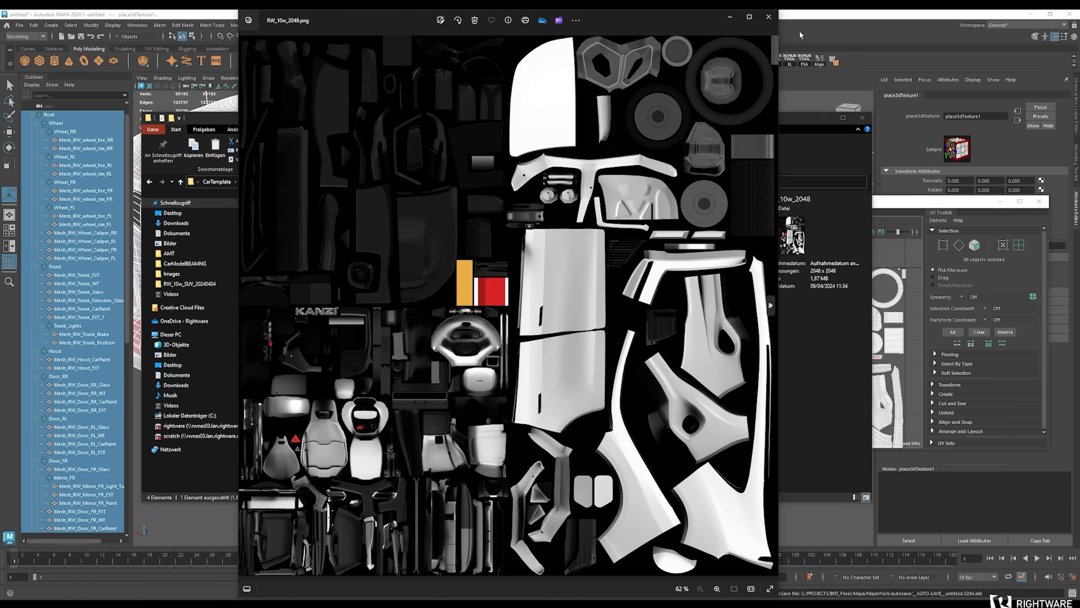
pyautogui.click(769, 17)
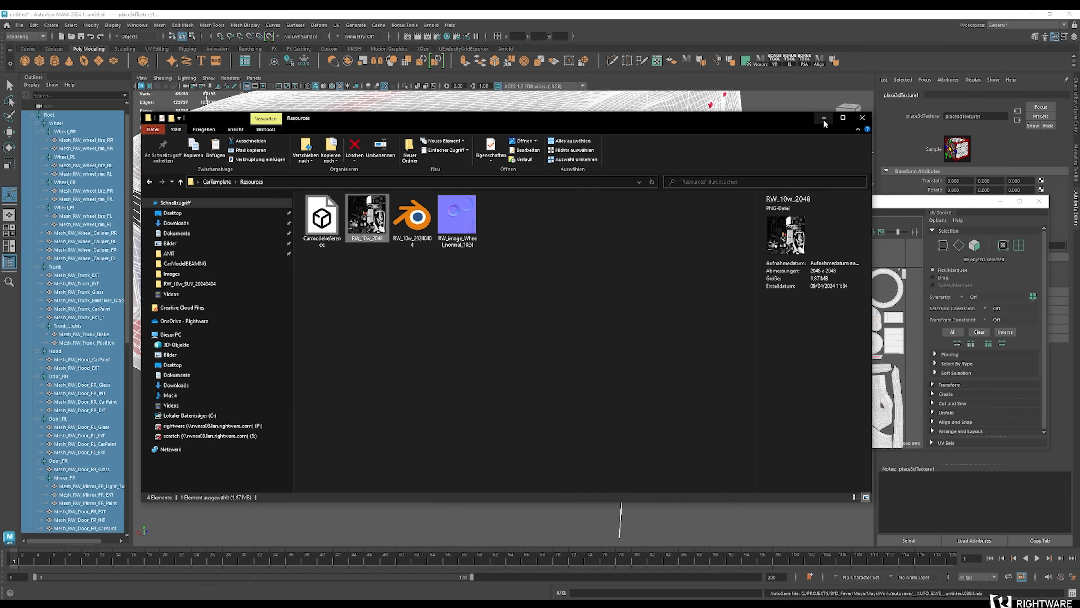
pyautogui.click(824, 119)
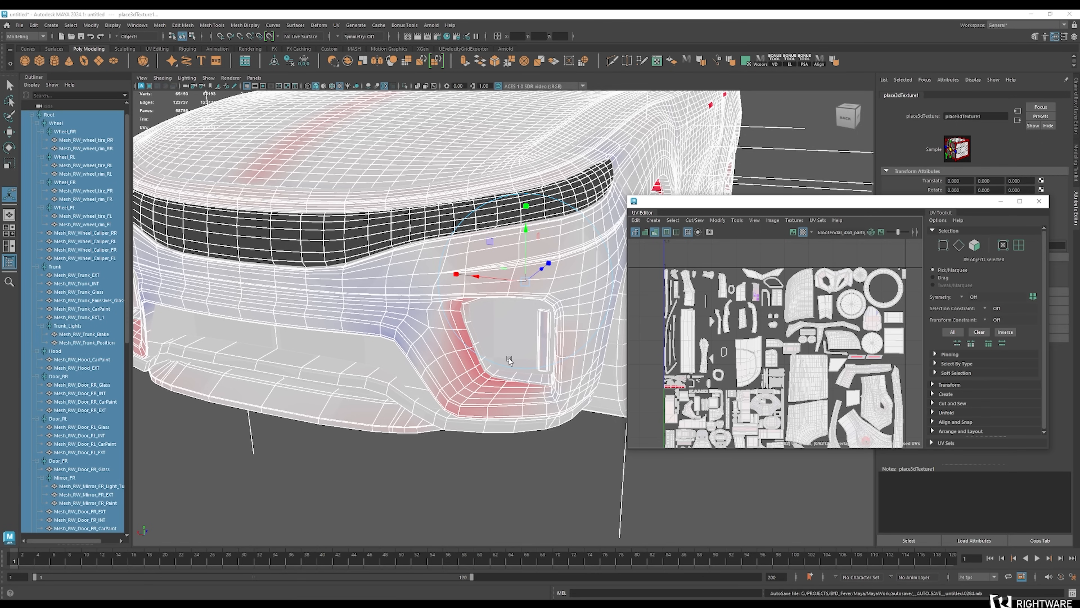
# Review the complete UV layout in the UV Editor and view the UV sets of all selected meshes
pyautogui.scroll(-1, 772, 411)
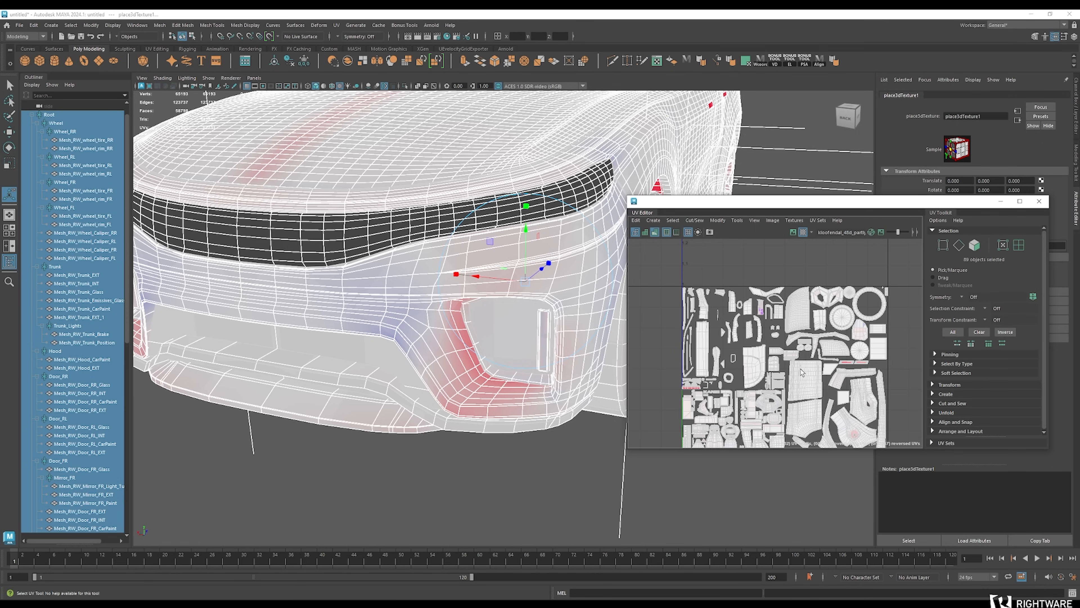
pyautogui.keyDown('alt'); pyautogui.moveTo(802, 384); pyautogui.dragTo(799, 335, button='middle'); pyautogui.keyUp('alt')
pyautogui.scroll(-1, 796, 335)
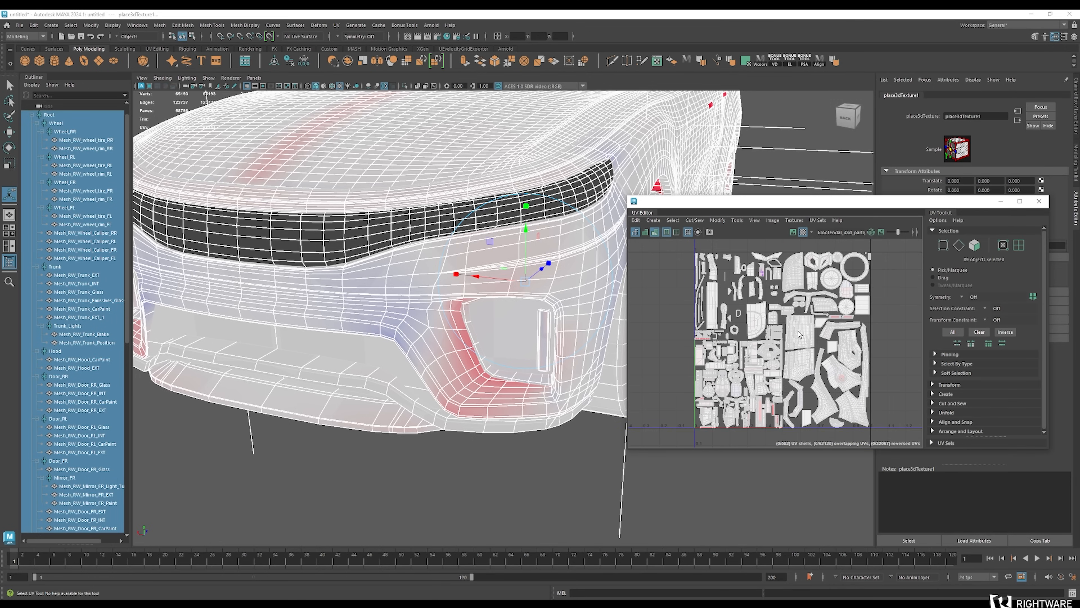
pyautogui.click(790, 220)
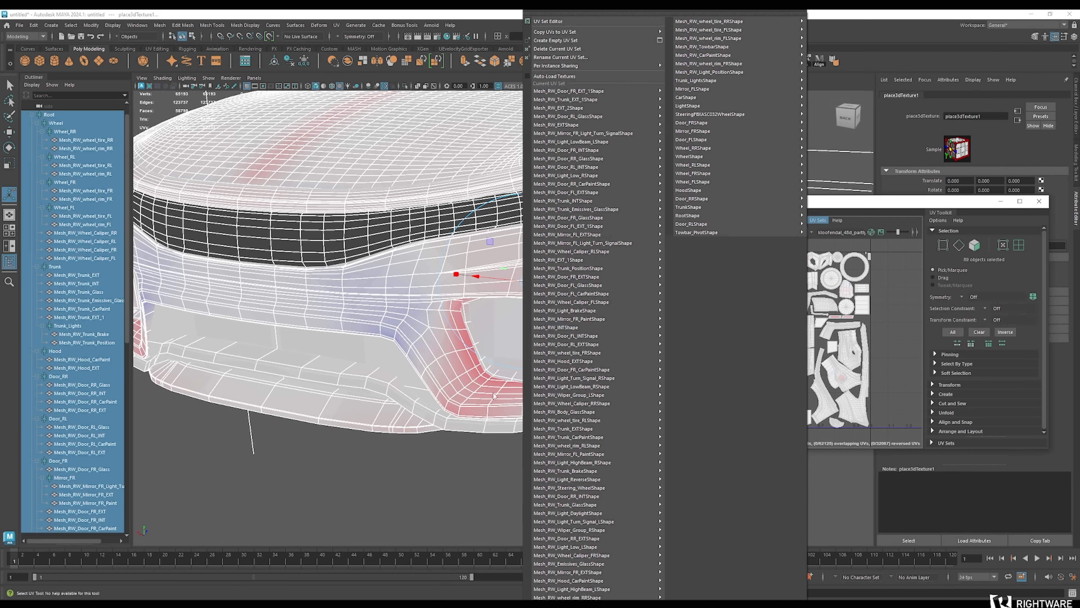
# Close the UV set list and select only the front left tire mesh, Mesh_RW_wheel_tire_FL
pyautogui.click(403, 492)
pyautogui.scroll(-5, 403, 493)
pyautogui.keyDown('alt'); pyautogui.moveTo(521, 425); pyautogui.dragTo(383, 439); pyautogui.keyUp('alt')
pyautogui.keyDown('alt'); pyautogui.moveTo(395, 451); pyautogui.dragTo(418, 397, button='middle'); pyautogui.keyUp('alt')
pyautogui.scroll(3, 417, 397)
pyautogui.click(415, 420)
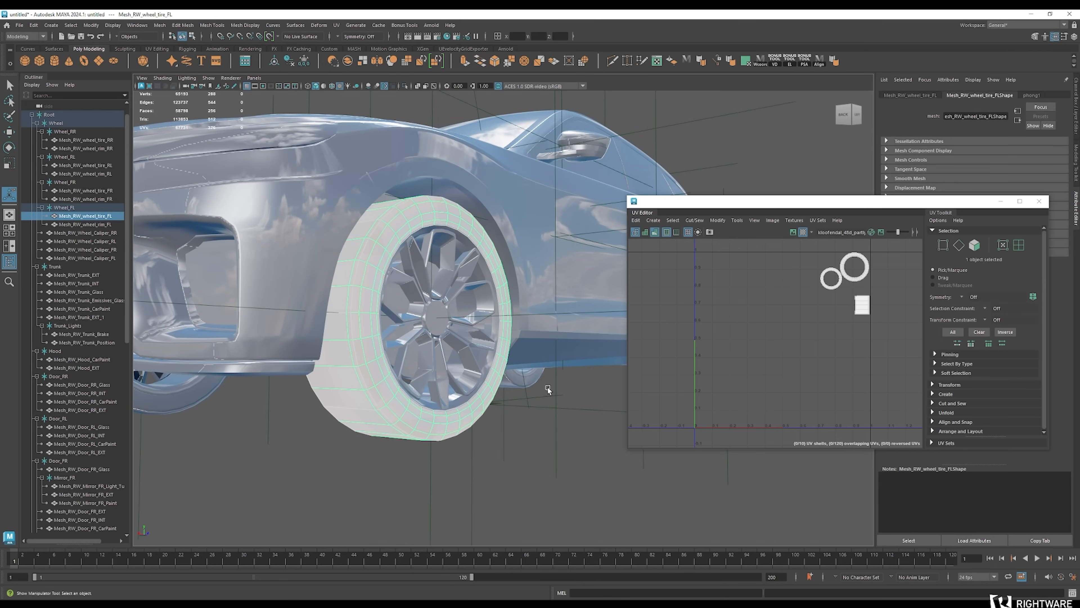
# Switch the tire to its UVMapNormal UV set to compare the layouts, and return to UVMap
pyautogui.click(817, 221)
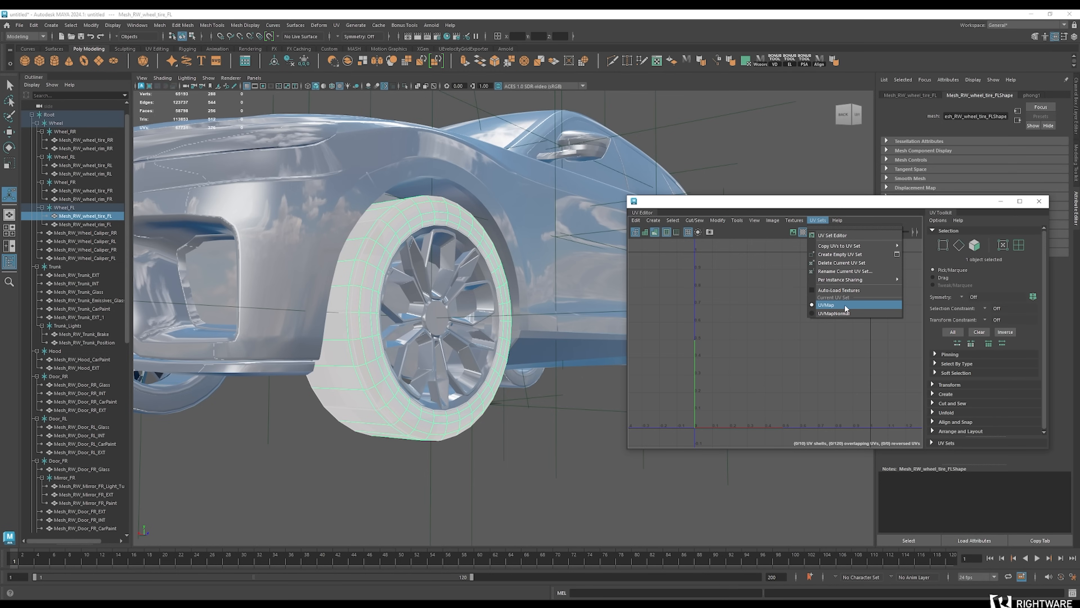
pyautogui.click(827, 314)
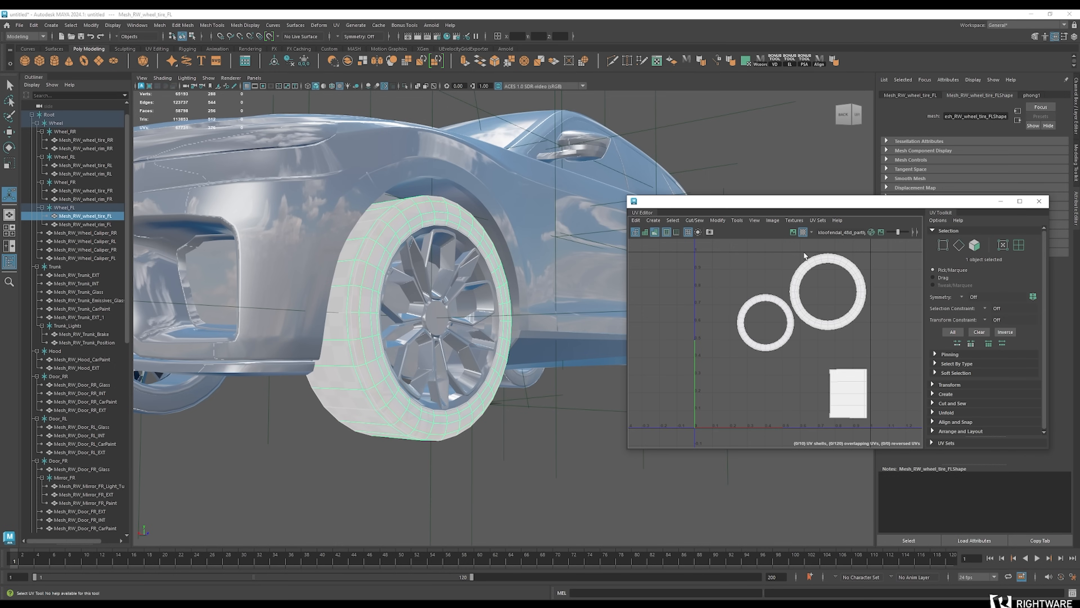
pyautogui.click(817, 220)
pyautogui.click(833, 305)
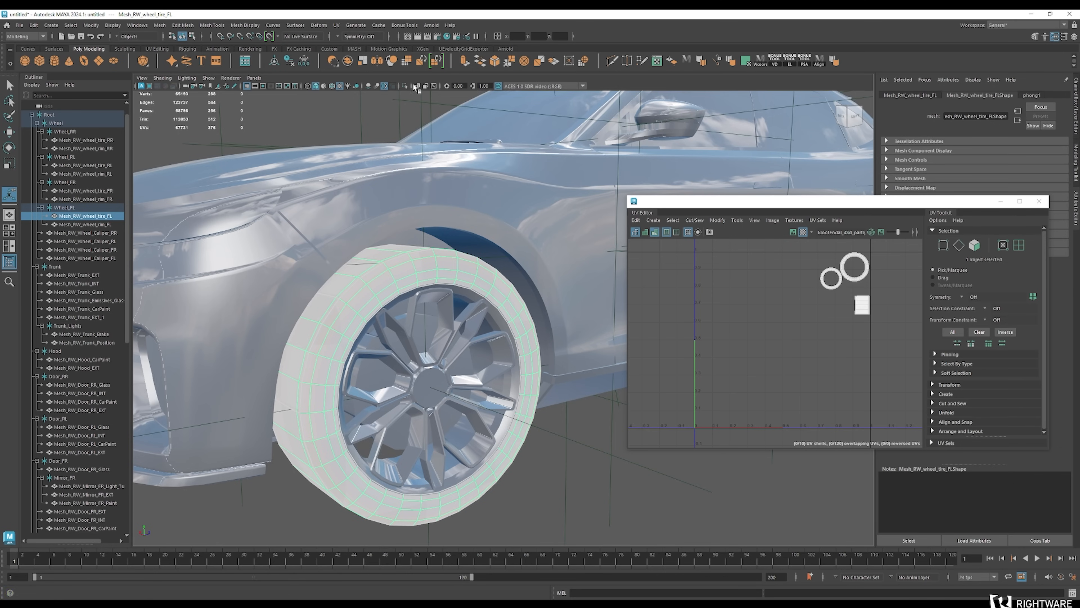
# Open the Hypershade and duplicate the phong1 material, placing the copy below the original in the node graph
pyautogui.click(446, 37)
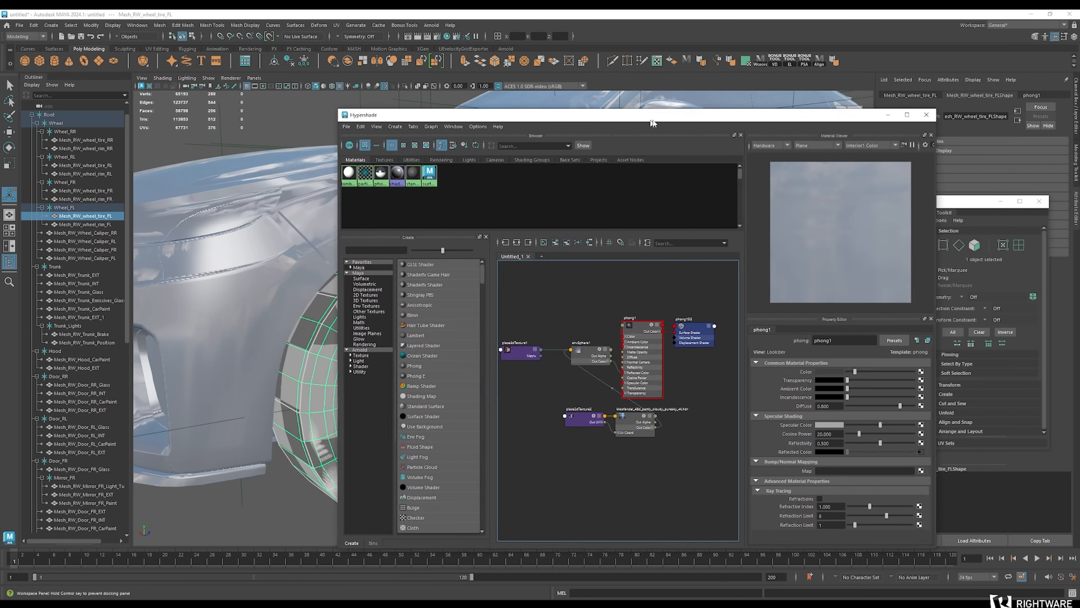
pyautogui.moveTo(652, 116); pyautogui.dragTo(793, 102)
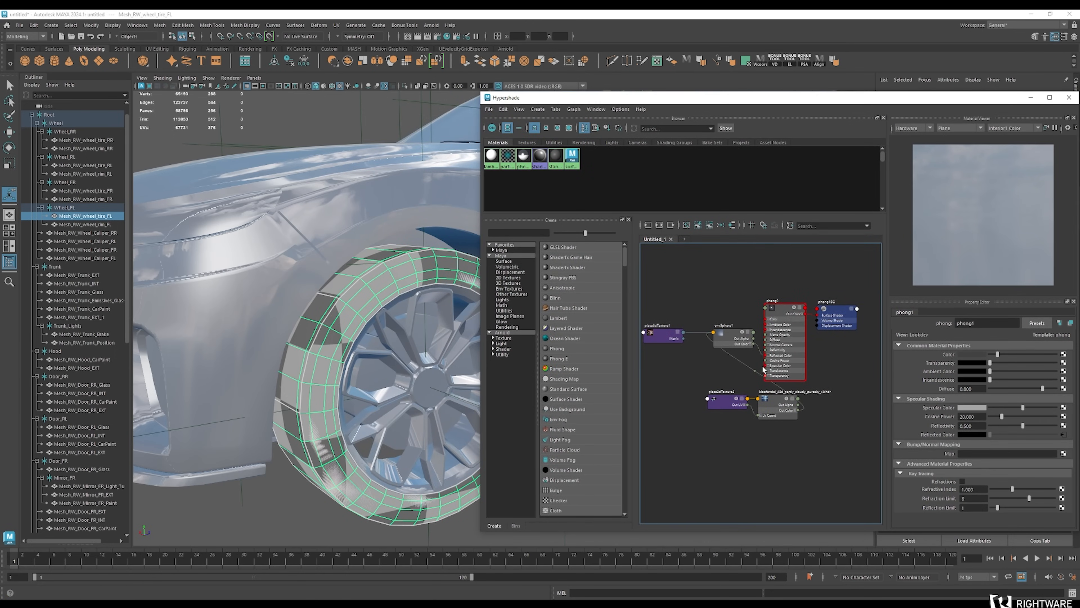
pyautogui.moveTo(787, 345); pyautogui.dragTo(836, 429)
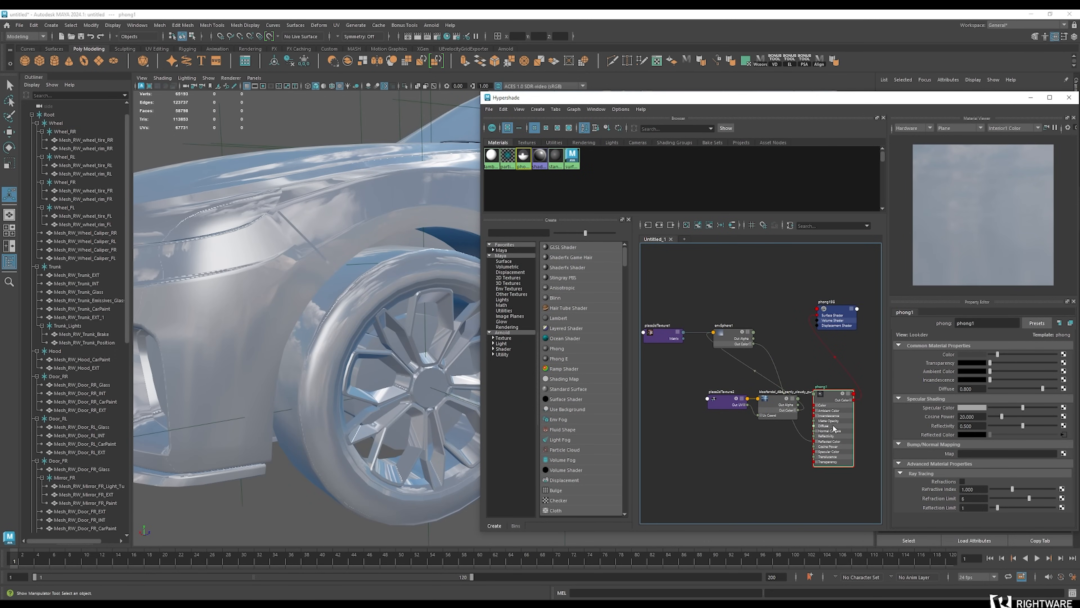
pyautogui.hotkey('ctrl', 'd')
pyautogui.moveTo(728, 453); pyautogui.dragTo(845, 490)
pyautogui.scroll(-3, 797, 469)
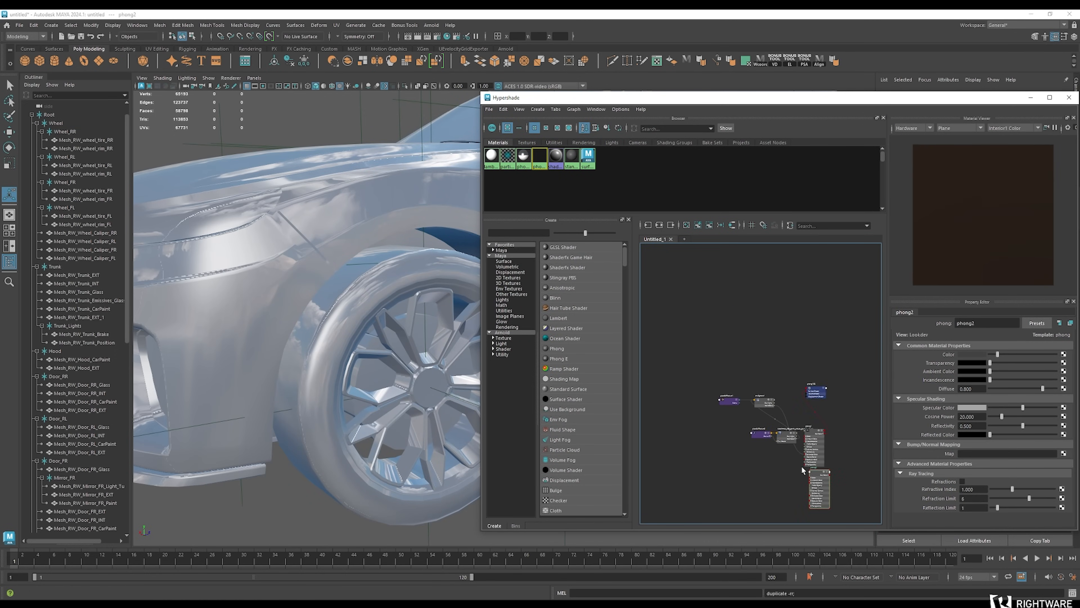
# Rearrange the nodes and connect envSphere1's Out Color to the Reflected Color of phong2
pyautogui.scroll(3, 791, 460)
pyautogui.scroll(2, 760, 433)
pyautogui.keyDown('alt'); pyautogui.moveTo(760, 433); pyautogui.dragTo(760, 435, button='middle'); pyautogui.keyUp('alt')
pyautogui.moveTo(740, 344); pyautogui.dragTo(685, 342)
pyautogui.click(695, 273)
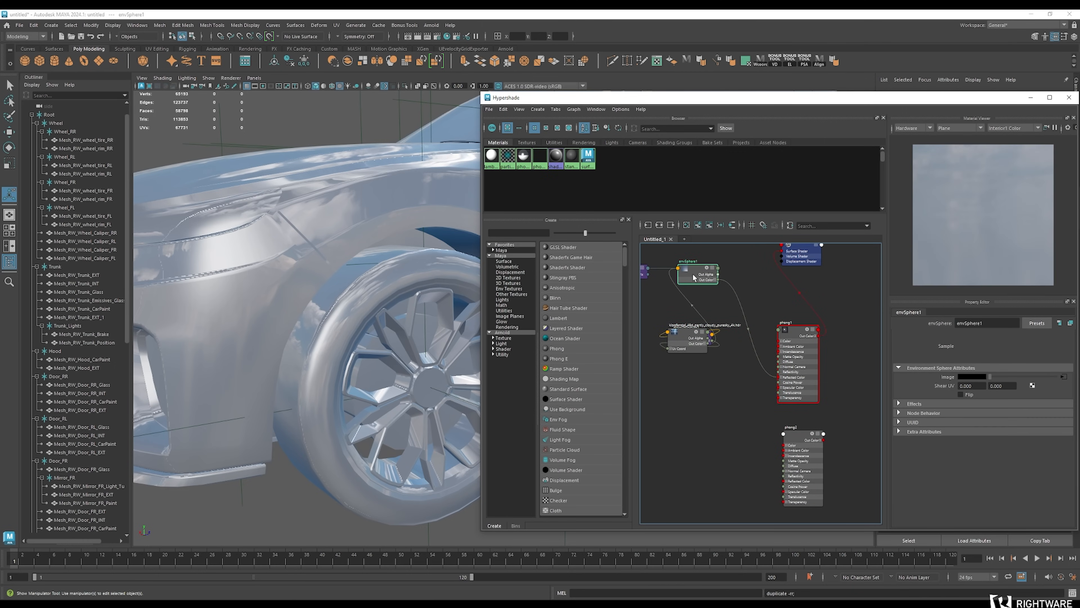
pyautogui.moveTo(694, 277); pyautogui.dragTo(735, 420)
pyautogui.click(805, 438)
pyautogui.moveTo(912, 410); pyautogui.dragTo(917, 439, button='middle')
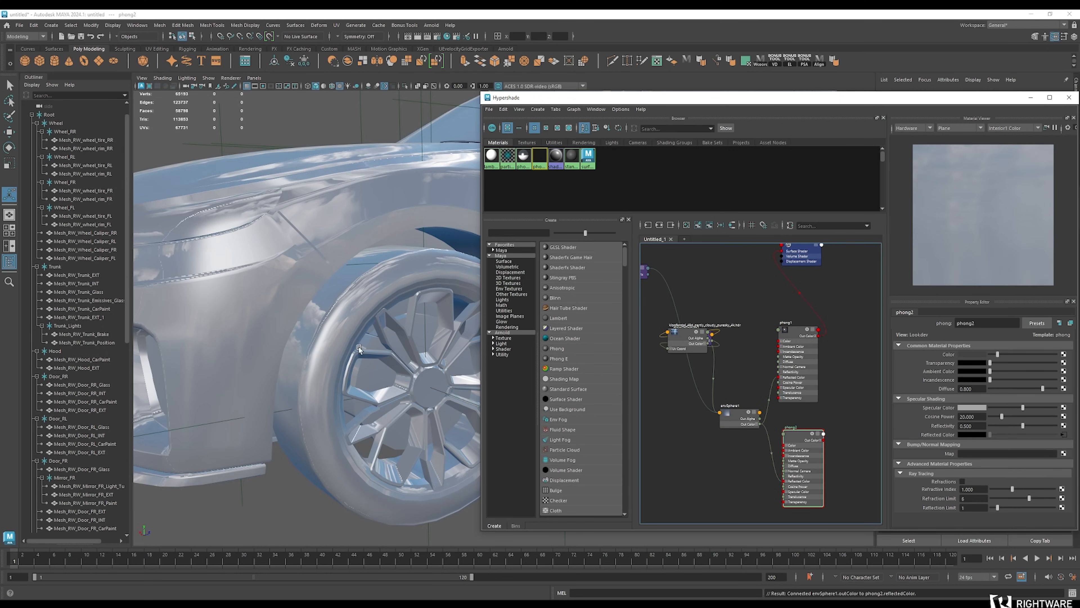
# Assign phong2 to the front left tire and darken the material's Color to black
pyautogui.click(324, 329)
pyautogui.moveTo(795, 443); pyautogui.dragTo(795, 411, button='right')
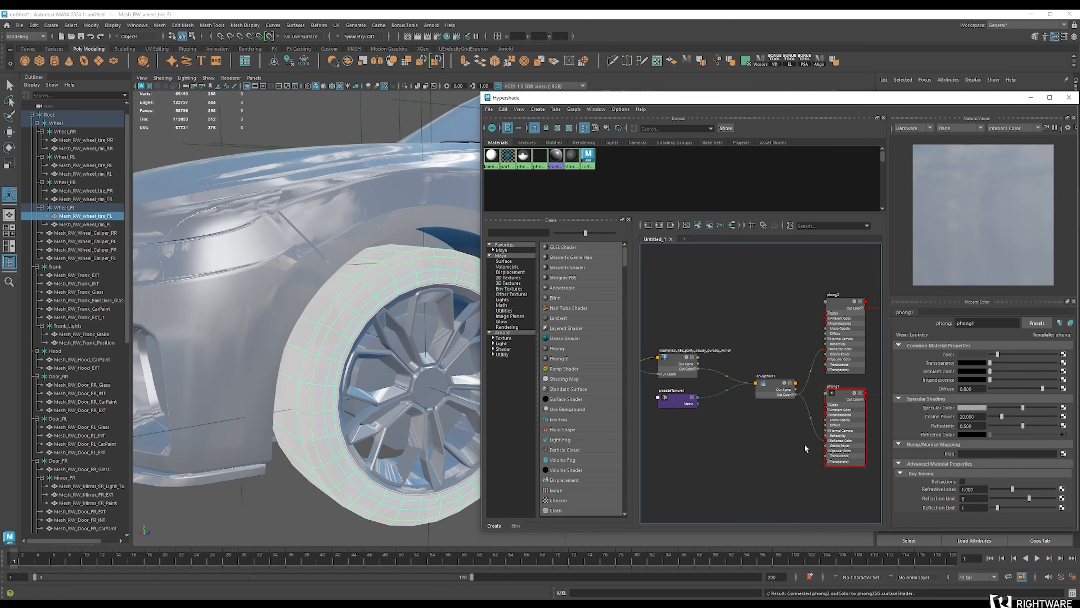
pyautogui.click(845, 324)
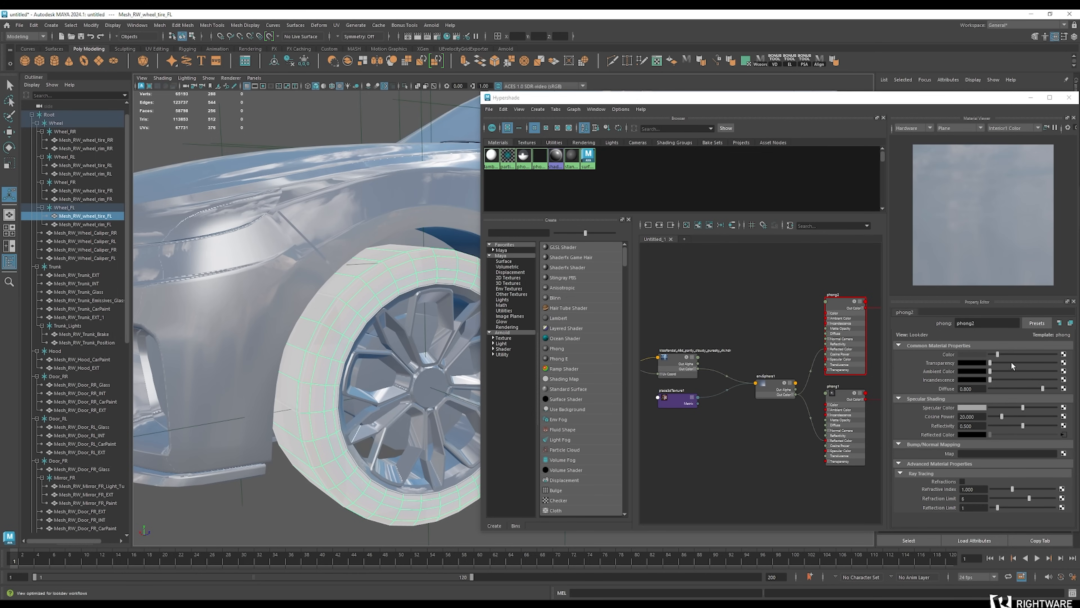
pyautogui.moveTo(998, 356); pyautogui.dragTo(945, 362)
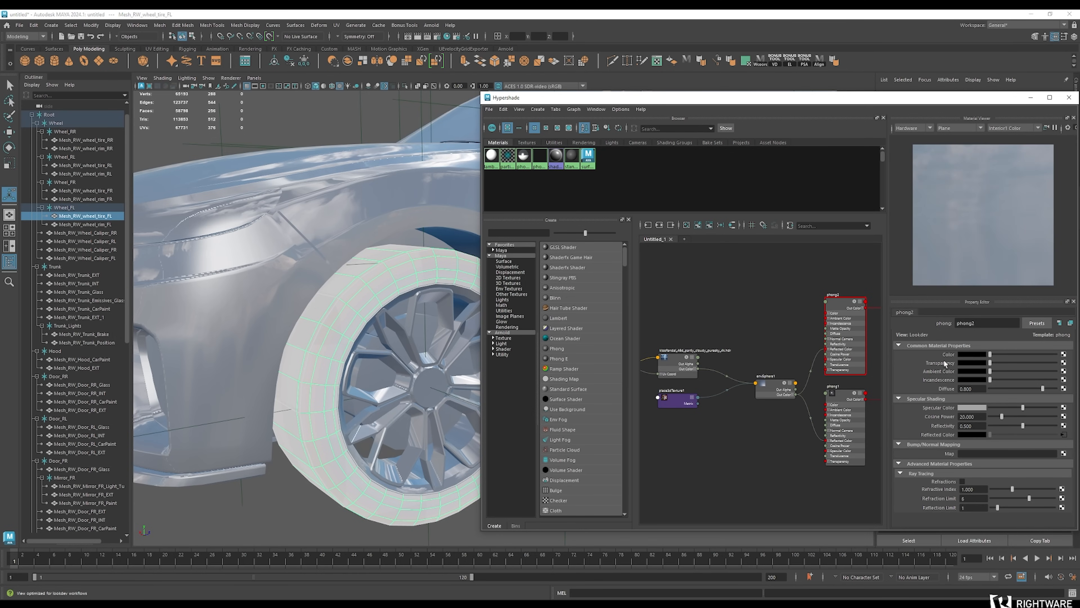
# Deselect the front left tire and inspect its black phong2 material from several angles
pyautogui.click(311, 497)
pyautogui.keyDown('alt'); pyautogui.moveTo(310, 498); pyautogui.dragTo(321, 451); pyautogui.keyUp('alt')
pyautogui.keyDown('alt'); pyautogui.moveTo(321, 451); pyautogui.dragTo(297, 444, button='middle'); pyautogui.keyUp('alt')
pyautogui.keyDown('alt'); pyautogui.moveTo(297, 444); pyautogui.dragTo(376, 429); pyautogui.keyUp('alt')
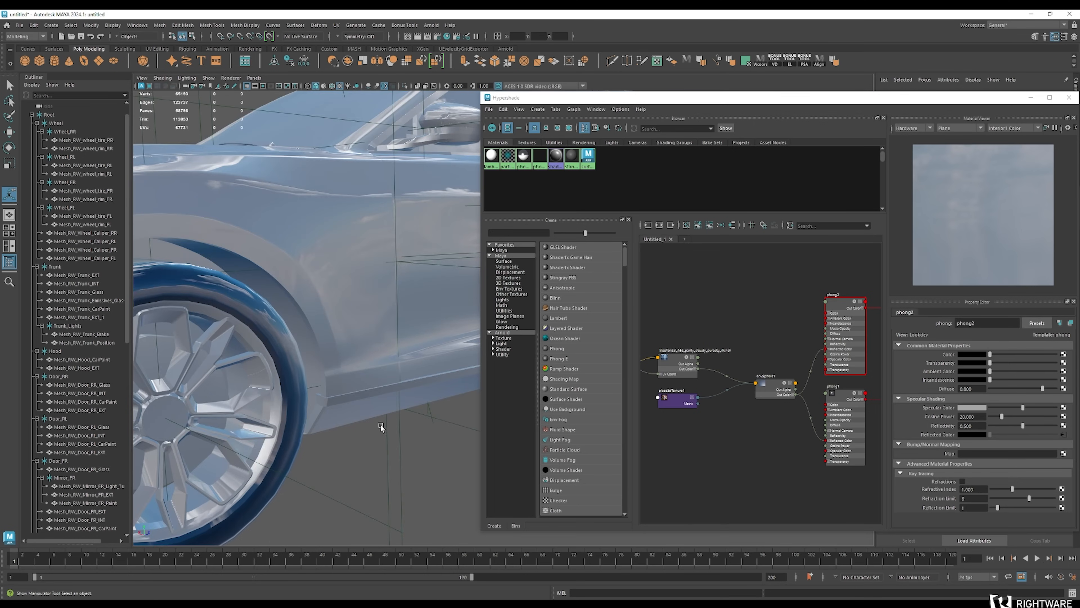
pyautogui.keyDown('alt'); pyautogui.moveTo(376, 429); pyautogui.dragTo(350, 411, button='right'); pyautogui.keyUp('alt')
pyautogui.keyDown('alt'); pyautogui.moveTo(350, 410); pyautogui.dragTo(336, 347); pyautogui.keyUp('alt')
pyautogui.keyDown('alt'); pyautogui.moveTo(336, 347); pyautogui.dragTo(357, 357, button='right'); pyautogui.keyUp('alt')
pyautogui.keyDown('alt'); pyautogui.moveTo(357, 358); pyautogui.dragTo(349, 378, button='middle'); pyautogui.keyUp('alt')
pyautogui.keyDown('alt'); pyautogui.moveTo(349, 379); pyautogui.dragTo(376, 419); pyautogui.keyUp('alt')
pyautogui.keyDown('alt'); pyautogui.moveTo(377, 419); pyautogui.dragTo(419, 361, button='middle'); pyautogui.keyUp('alt')
# Import the RW_image_Wheel_normal_1024.jpg texture from the resources folder into the Hypershade node graph
pyautogui.click(115, 604)
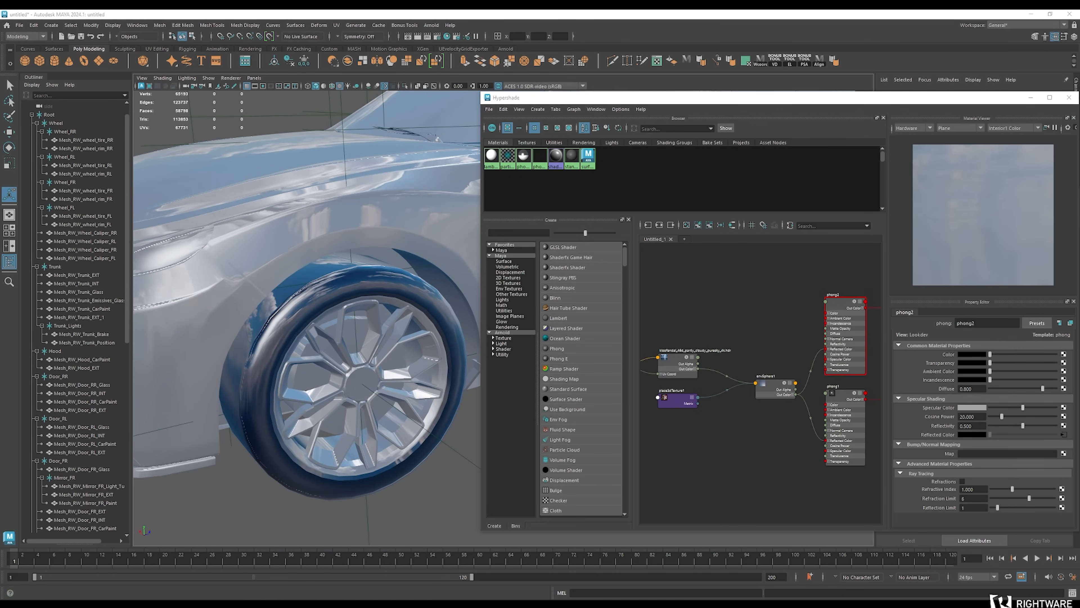
pyautogui.click(142, 596)
pyautogui.moveTo(457, 217); pyautogui.dragTo(756, 490)
pyautogui.keyDown('alt'); pyautogui.moveTo(756, 489); pyautogui.dragTo(744, 391, button='middle'); pyautogui.keyUp('alt')
# Connect the wheel normal texture to phong1's bump mapping and set the bump node's Use As option to Tangent Space Normals
pyautogui.click(803, 314)
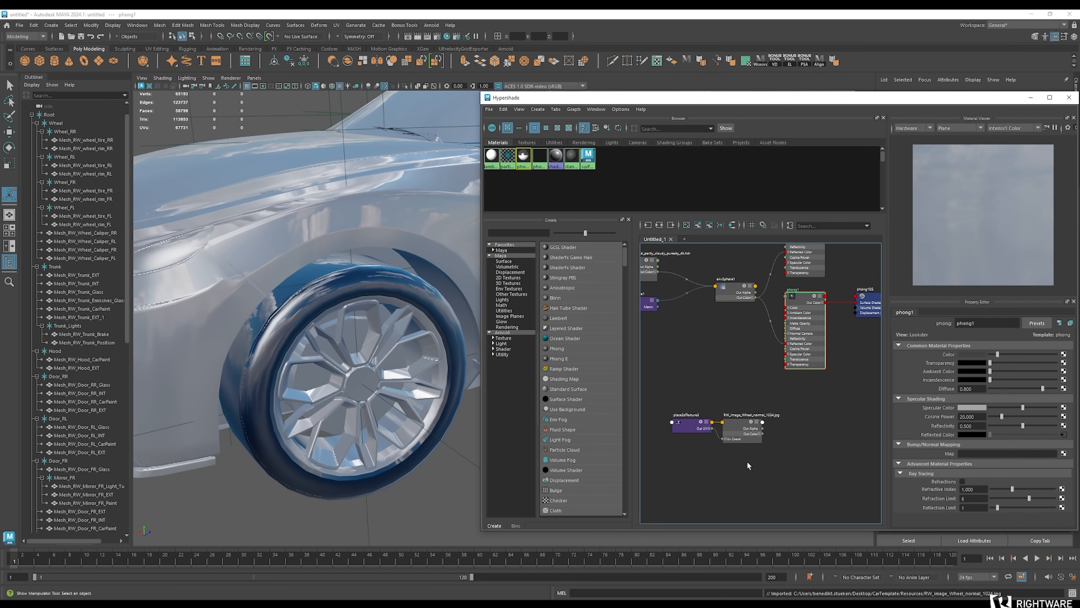
pyautogui.moveTo(735, 428); pyautogui.dragTo(932, 456, button='middle')
pyautogui.moveTo(768, 439); pyautogui.dragTo(764, 442)
pyautogui.scroll(4, 763, 441)
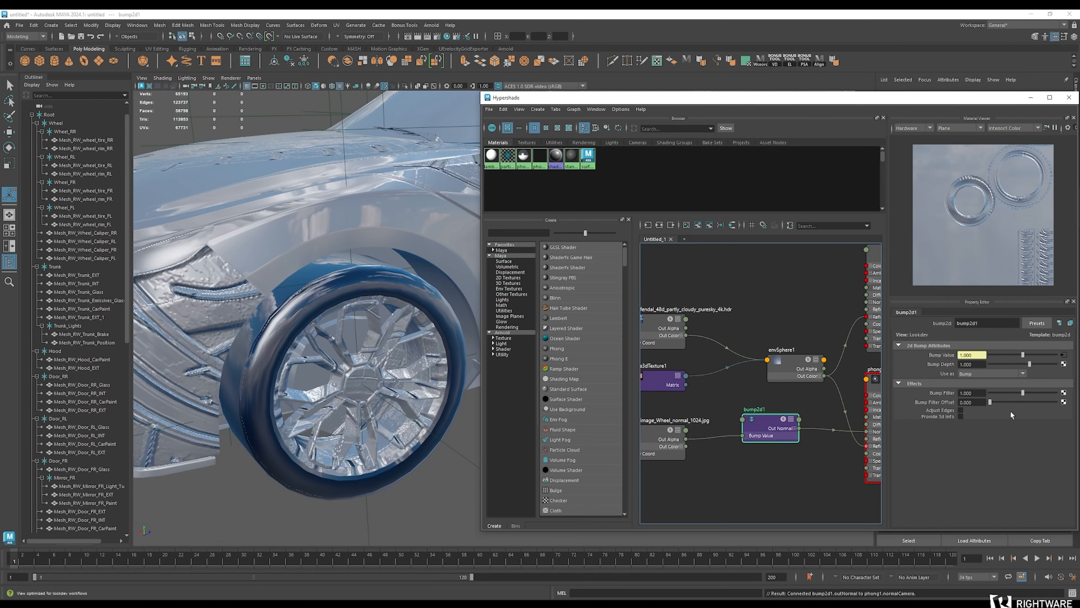
pyautogui.click(989, 374)
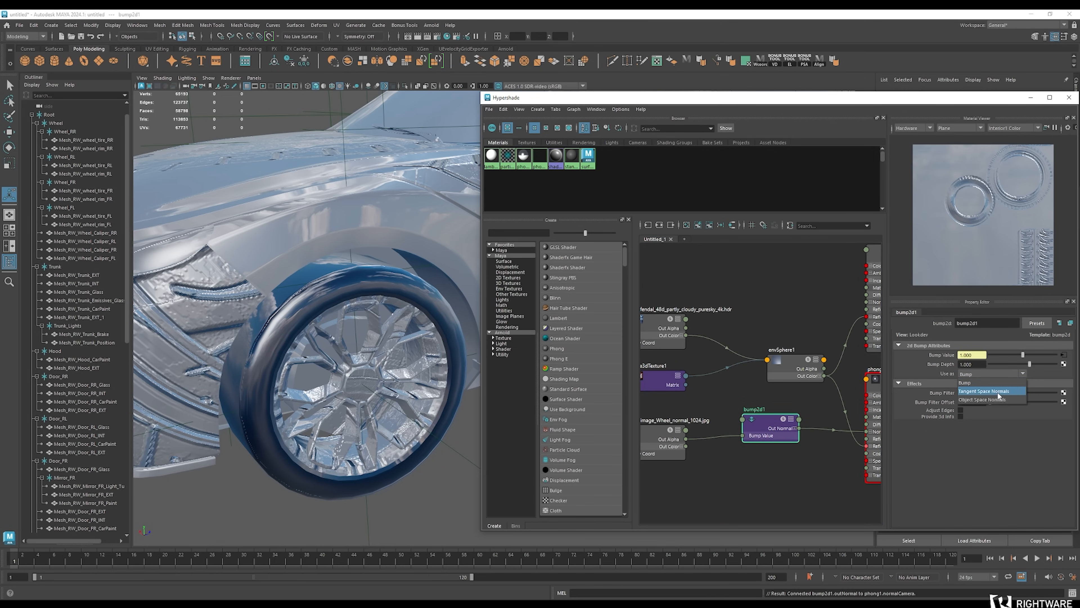
pyautogui.click(991, 392)
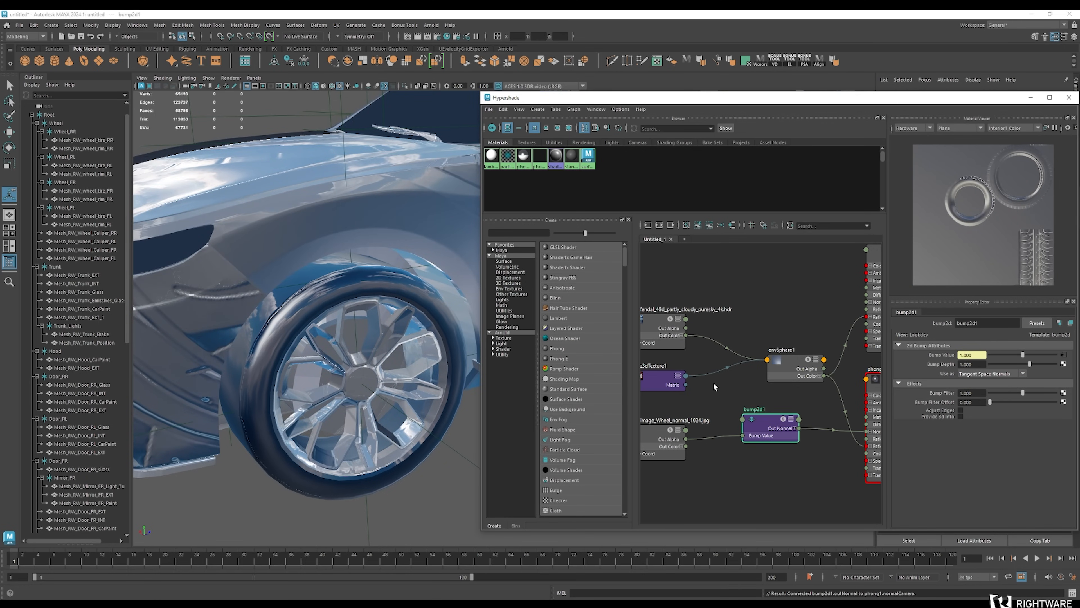
# Remove the bump2d1 connection from phong1 and connect bump2d1 to phong2's bump mapping instead
pyautogui.scroll(-3, 714, 386)
pyautogui.click(833, 380)
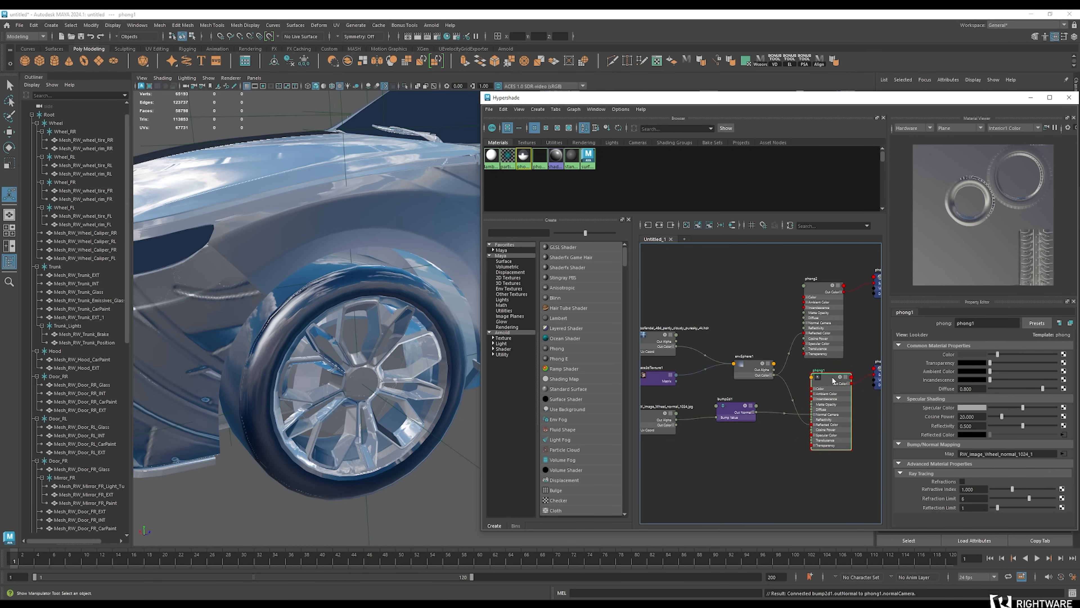
pyautogui.moveTo(776, 413)
pyautogui.mouseDown()
pyautogui.moveTo(790, 379)
pyautogui.moveTo(775, 401)
pyautogui.mouseUp()
pyautogui.click(838, 291)
pyautogui.moveTo(745, 415); pyautogui.dragTo(1007, 454, button='middle')
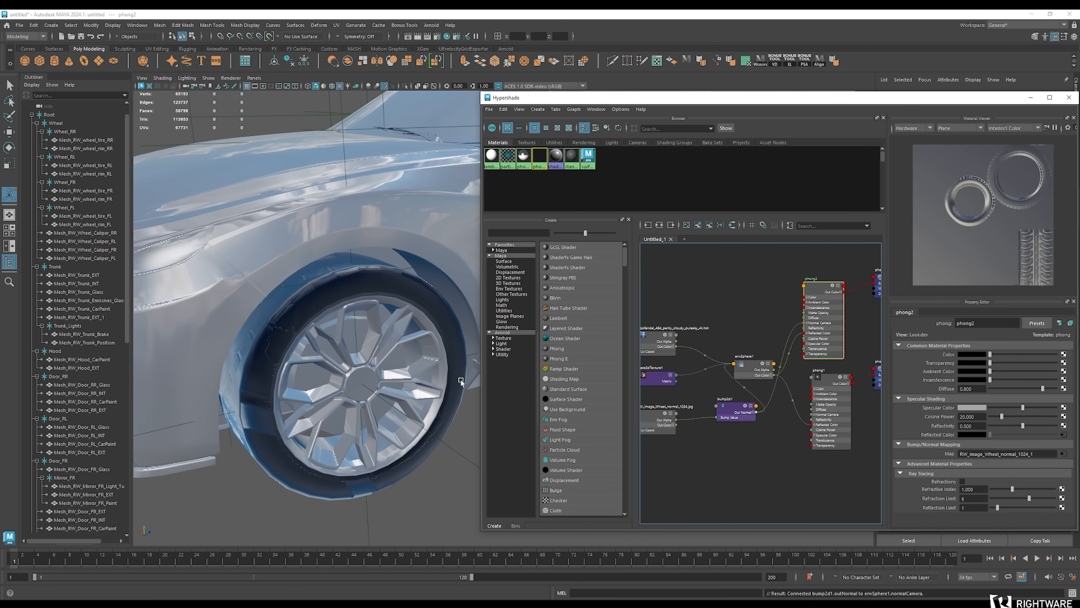
# Link the wheel normal texture to the front left tire's UVMapNormal set with texture-centric UV linking, and close the Relationship Editor
pyautogui.keyDown('alt'); pyautogui.moveTo(385, 377); pyautogui.dragTo(386, 336); pyautogui.keyUp('alt')
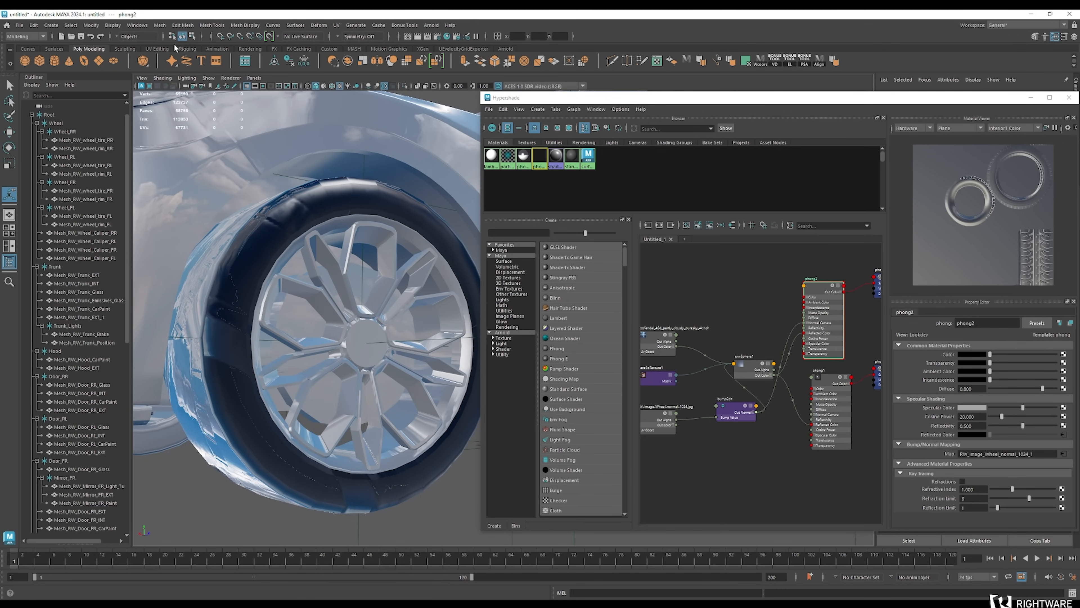
pyautogui.click(187, 256)
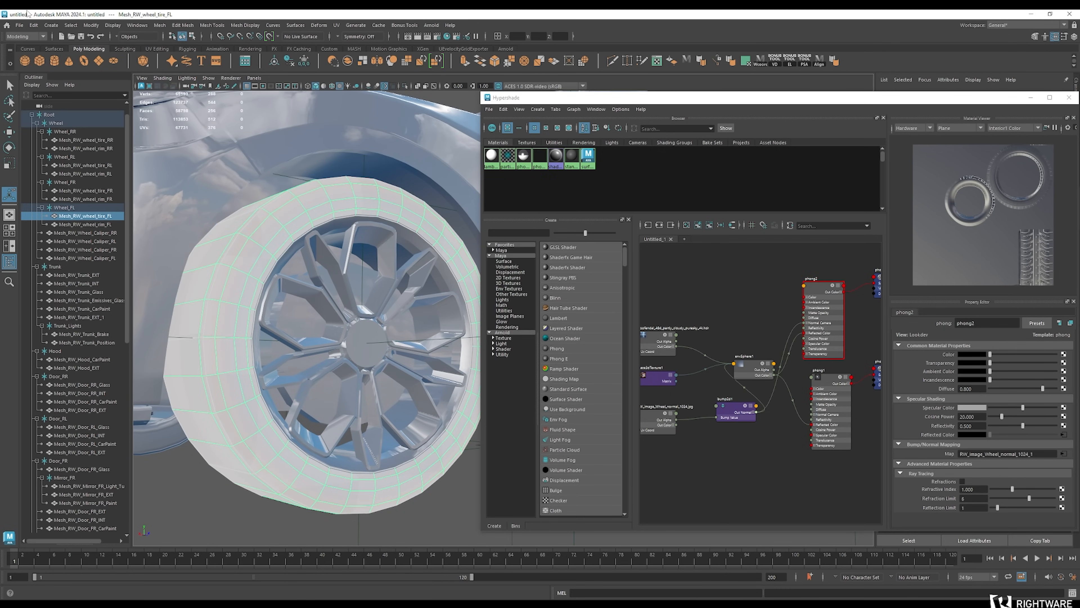
pyautogui.click(137, 25)
pyautogui.moveTo(115, 28)
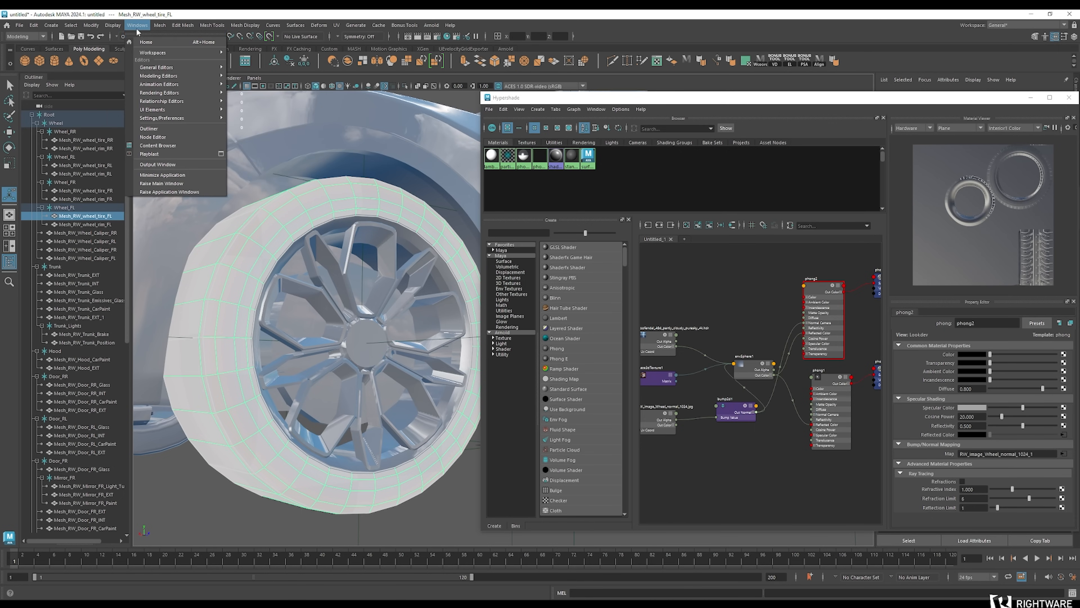
pyautogui.moveTo(156, 101)
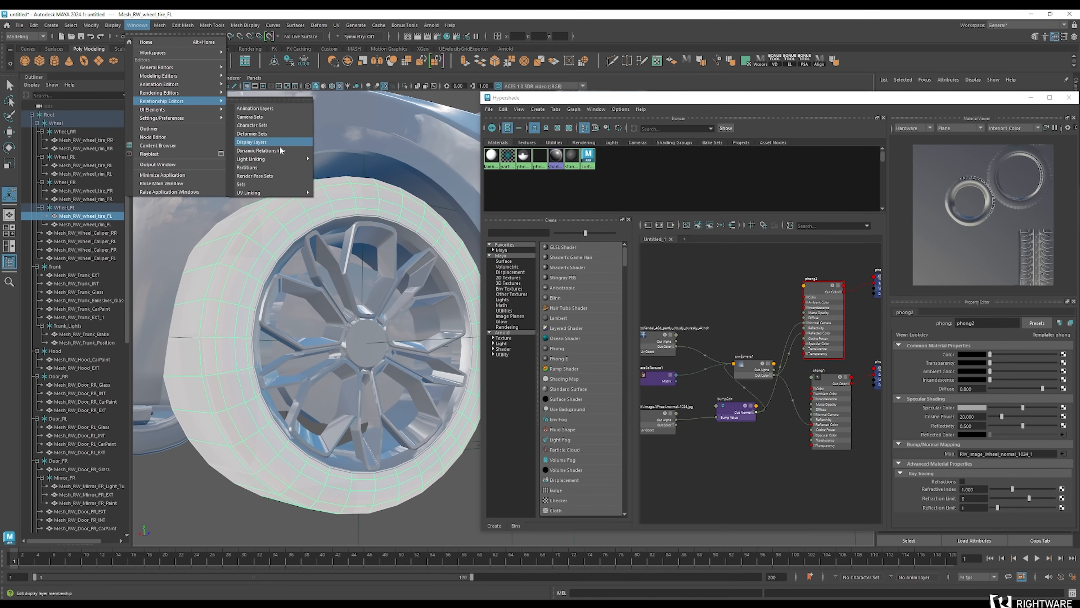
pyautogui.moveTo(255, 192)
pyautogui.click(353, 203)
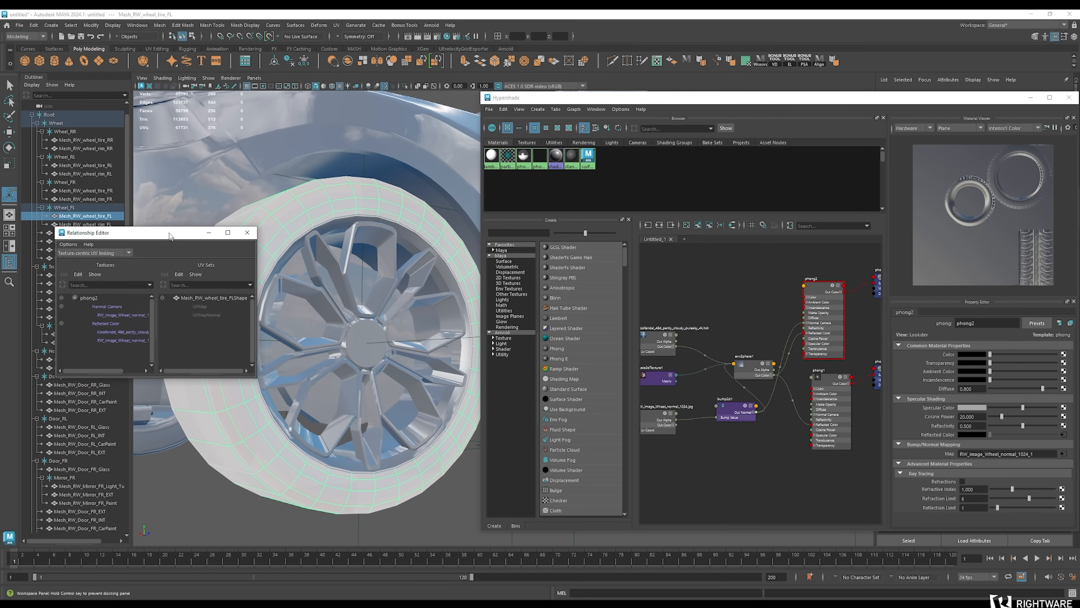
pyautogui.click(108, 313)
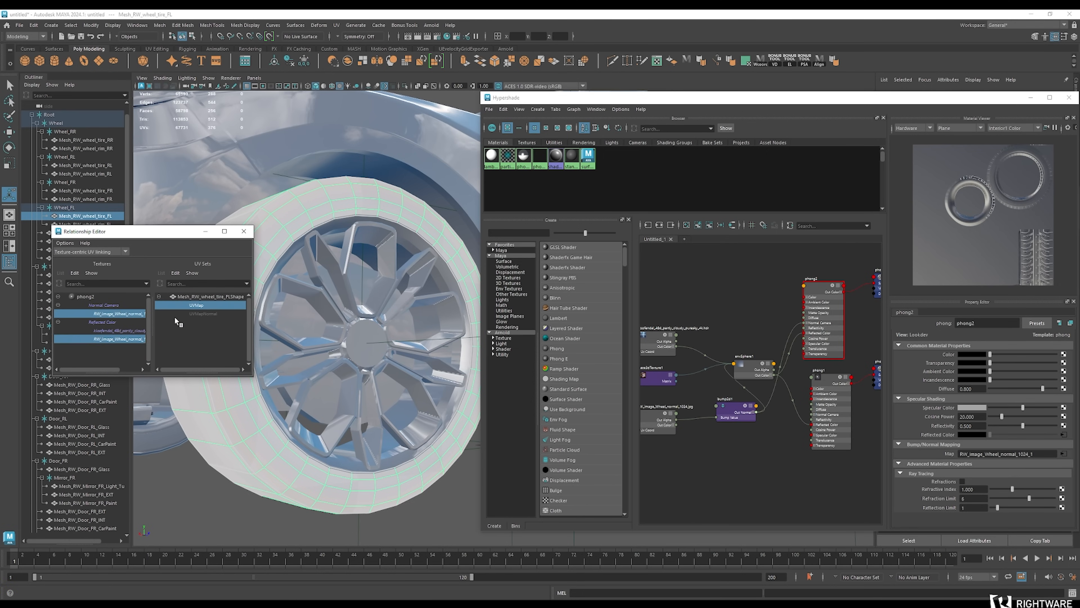
pyautogui.click(198, 313)
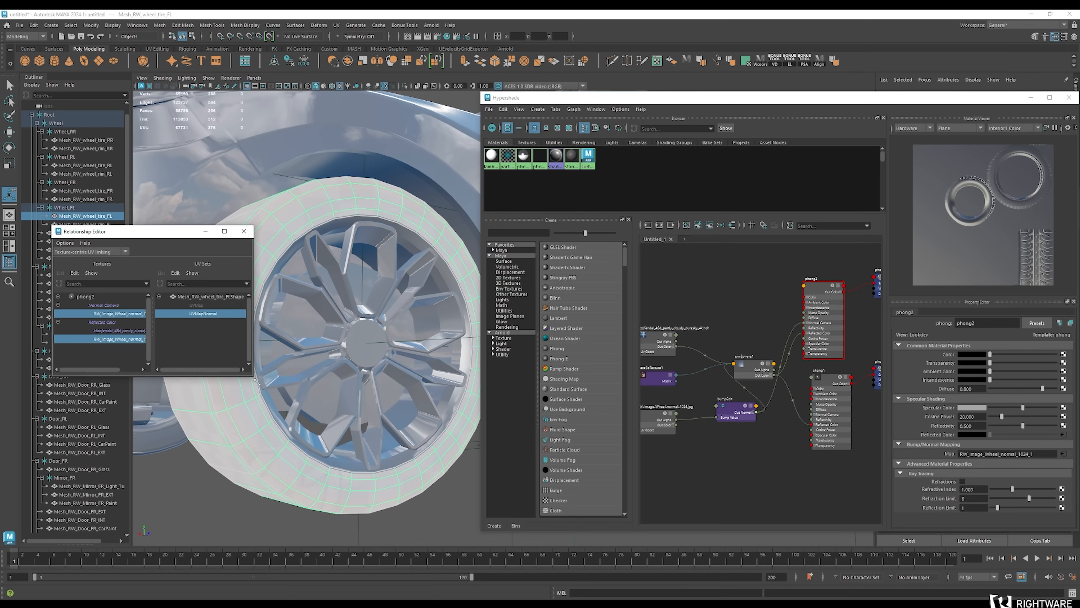
pyautogui.click(292, 528)
pyautogui.moveTo(330, 433)
pyautogui.keyDown('alt'); pyautogui.mouseDown()
pyautogui.moveTo(373, 418)
pyautogui.moveTo(331, 425)
pyautogui.moveTo(336, 452)
pyautogui.moveTo(327, 428)
pyautogui.mouseUp(); pyautogui.keyUp('alt')
pyautogui.click(243, 233)
# Set the wheel normal texture's color space to Raw
pyautogui.keyDown('alt'); pyautogui.moveTo(682, 447); pyautogui.dragTo(763, 451, button='middle'); pyautogui.keyUp('alt')
pyautogui.click(738, 419)
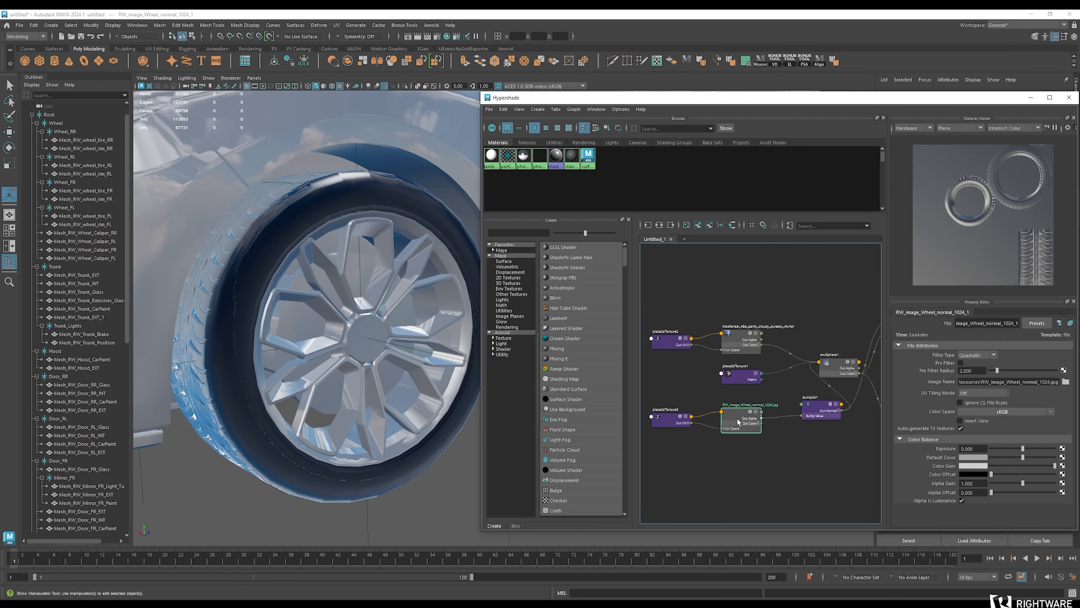
pyautogui.keyDown('alt'); pyautogui.moveTo(827, 471); pyautogui.dragTo(815, 469, button='middle'); pyautogui.keyUp('alt')
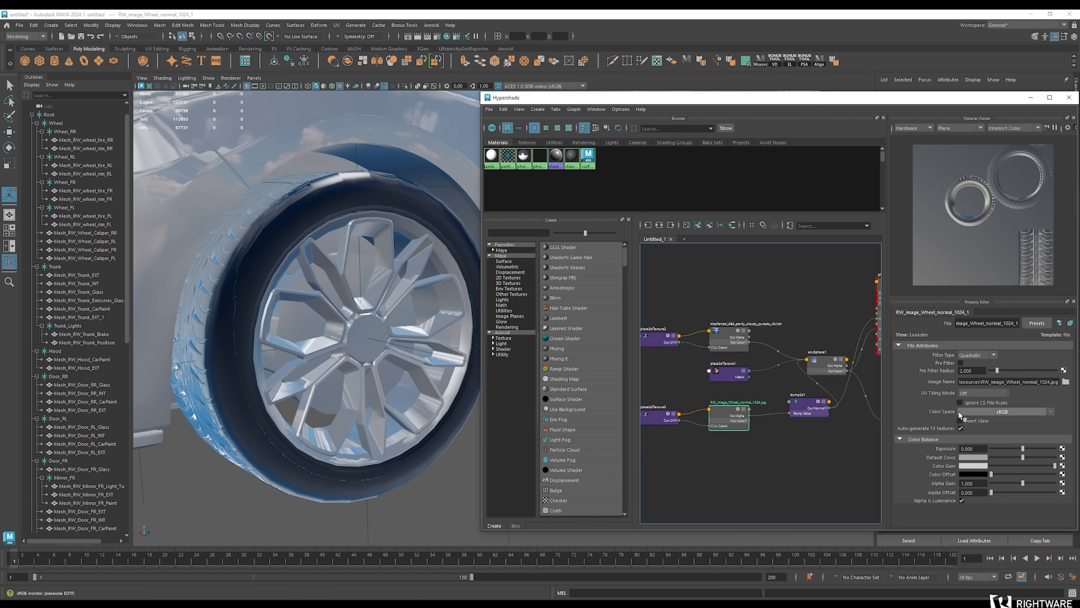
pyautogui.click(1029, 414)
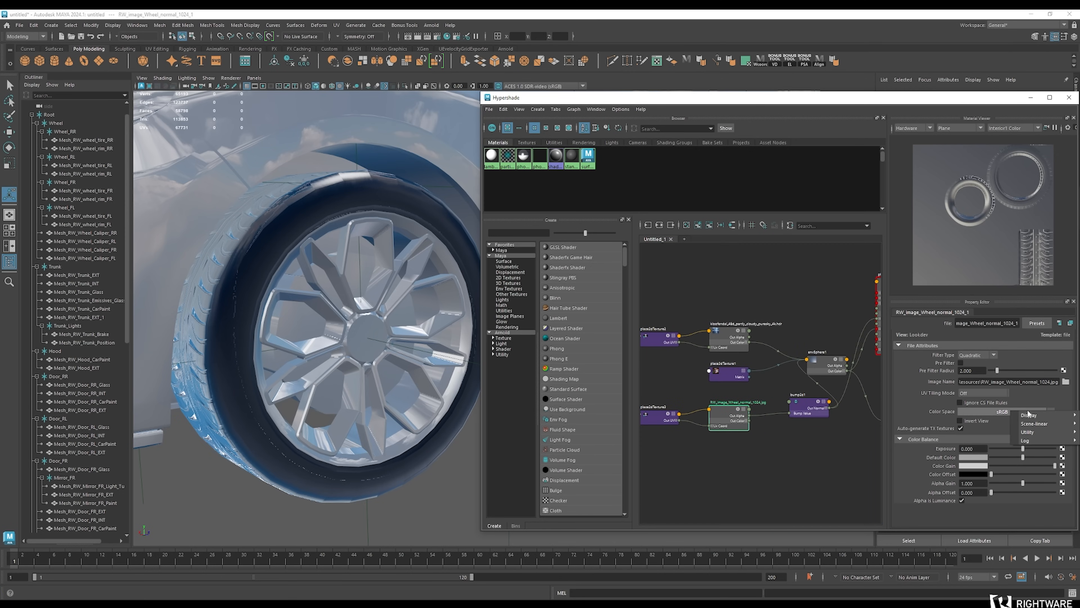
pyautogui.moveTo(1043, 433)
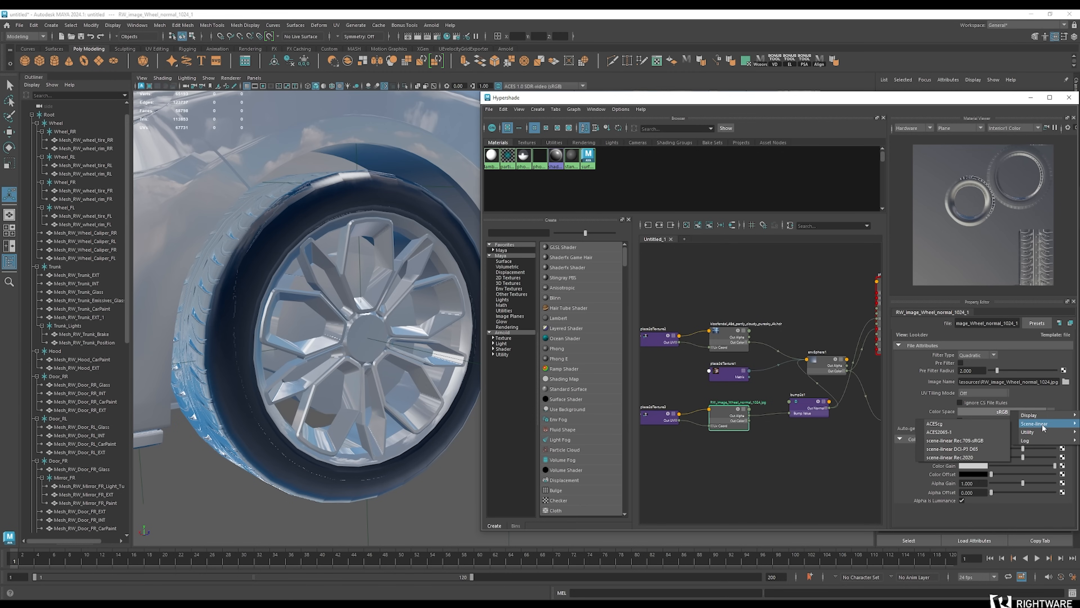
pyautogui.click(991, 433)
# Select the rear left, front right and rear right tires and assign the phong2 material to them
pyautogui.keyDown('alt'); pyautogui.moveTo(308, 407); pyautogui.dragTo(393, 364); pyautogui.keyUp('alt')
pyautogui.keyDown('alt'); pyautogui.moveTo(352, 378); pyautogui.dragTo(425, 377); pyautogui.keyUp('alt')
pyautogui.scroll(-5, 336, 375)
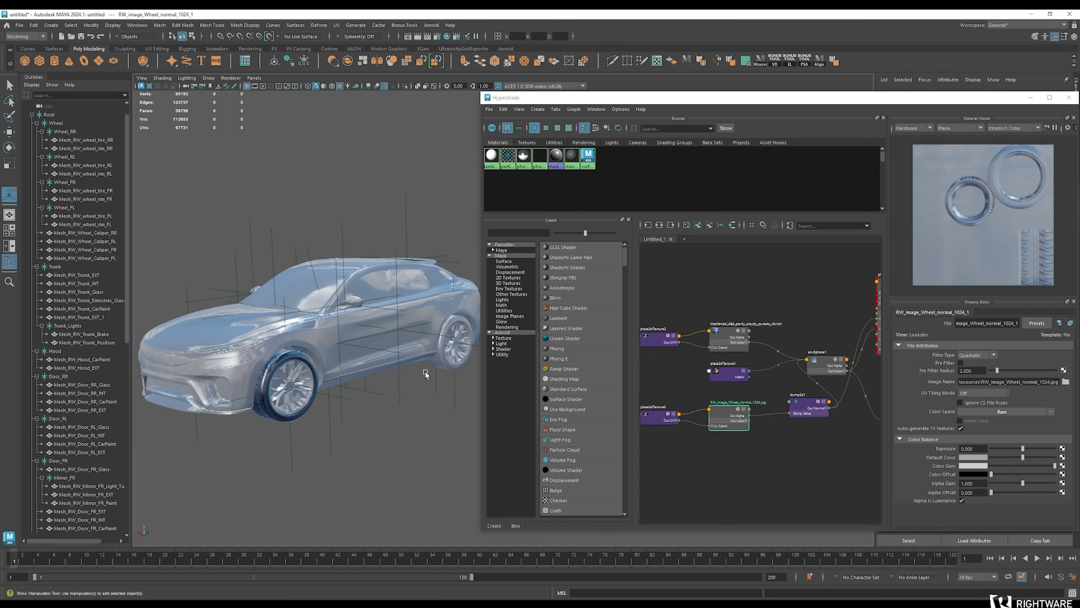
pyautogui.click(443, 365)
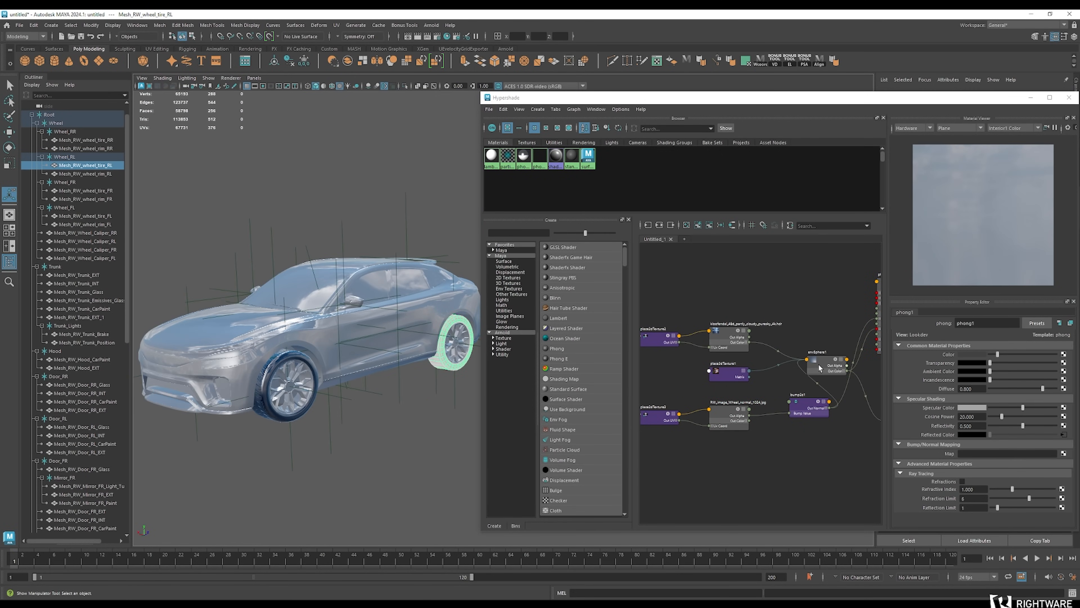
pyautogui.scroll(-2, 803, 400)
pyautogui.keyDown('alt'); pyautogui.moveTo(803, 400); pyautogui.dragTo(745, 406, button='middle'); pyautogui.keyUp('alt')
pyautogui.keyDown('alt'); pyautogui.moveTo(179, 423); pyautogui.dragTo(374, 432); pyautogui.keyUp('alt')
pyautogui.keyDown('shift'); pyautogui.click(388, 404); pyautogui.keyUp('shift')
pyautogui.keyDown('alt'); pyautogui.moveTo(278, 415); pyautogui.dragTo(323, 417); pyautogui.keyUp('alt')
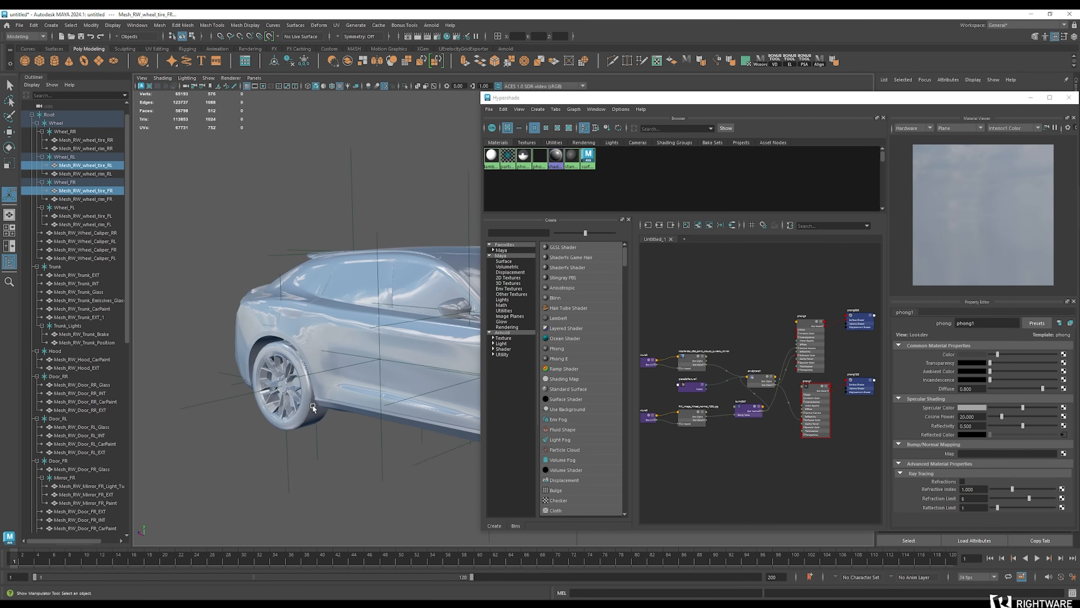
pyautogui.keyDown('shift'); pyautogui.click(306, 403); pyautogui.keyUp('shift')
pyautogui.keyDown('alt'); pyautogui.moveTo(777, 413); pyautogui.dragTo(734, 420, button='middle'); pyautogui.keyUp('alt')
pyautogui.scroll(3, 782, 407)
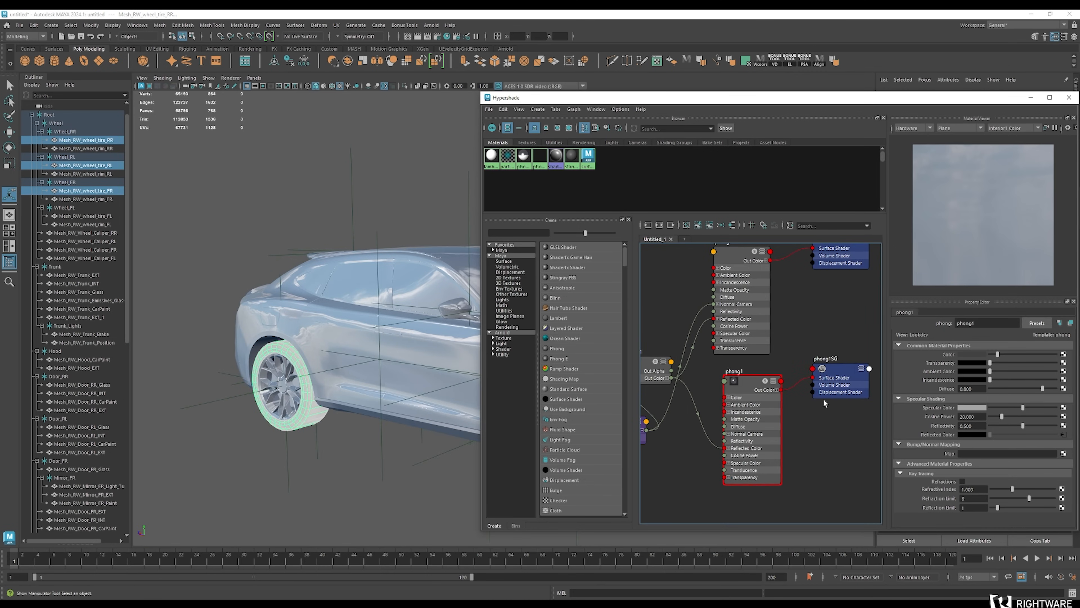
pyautogui.keyDown('alt'); pyautogui.moveTo(761, 350); pyautogui.dragTo(773, 411, button='middle'); pyautogui.keyUp('alt')
pyautogui.moveTo(748, 362); pyautogui.dragTo(749, 317, button='right')
pyautogui.click(726, 321)
# Select the front right tire and bring up phong2's properties
pyautogui.keyDown('alt'); pyautogui.moveTo(324, 456); pyautogui.dragTo(227, 436, button='middle'); pyautogui.keyUp('alt')
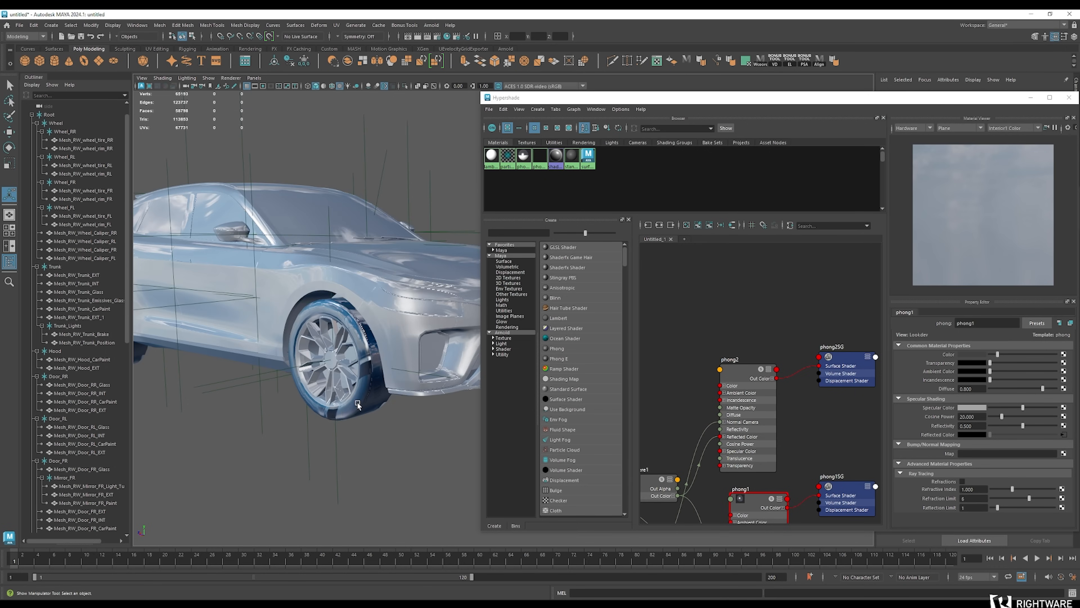
pyautogui.click(349, 405)
pyautogui.click(741, 366)
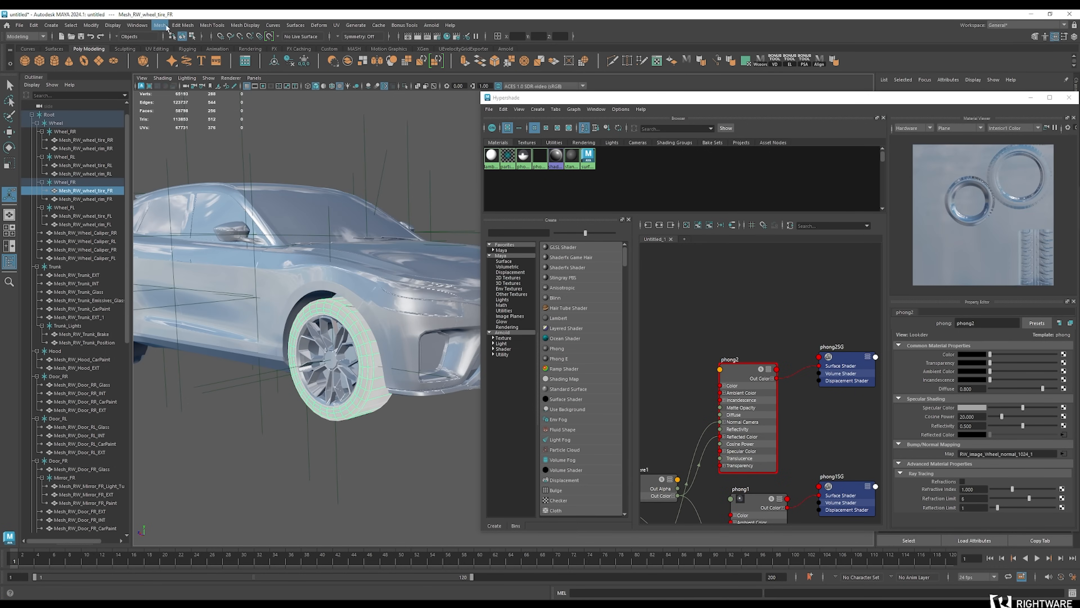
pyautogui.click(137, 25)
pyautogui.moveTo(164, 112)
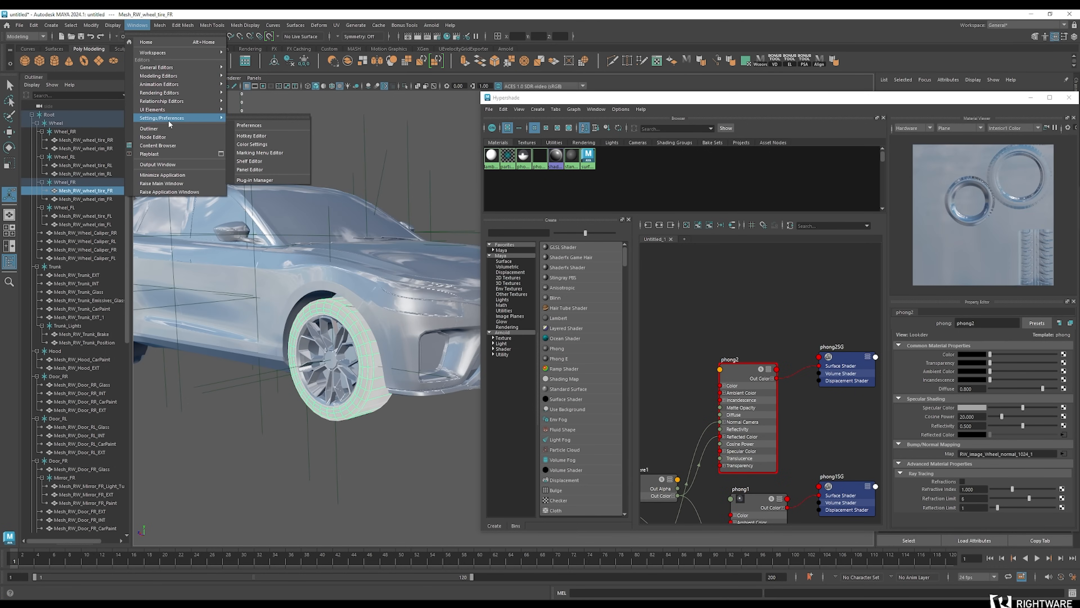
pyautogui.click(255, 179)
pyautogui.click(381, 197)
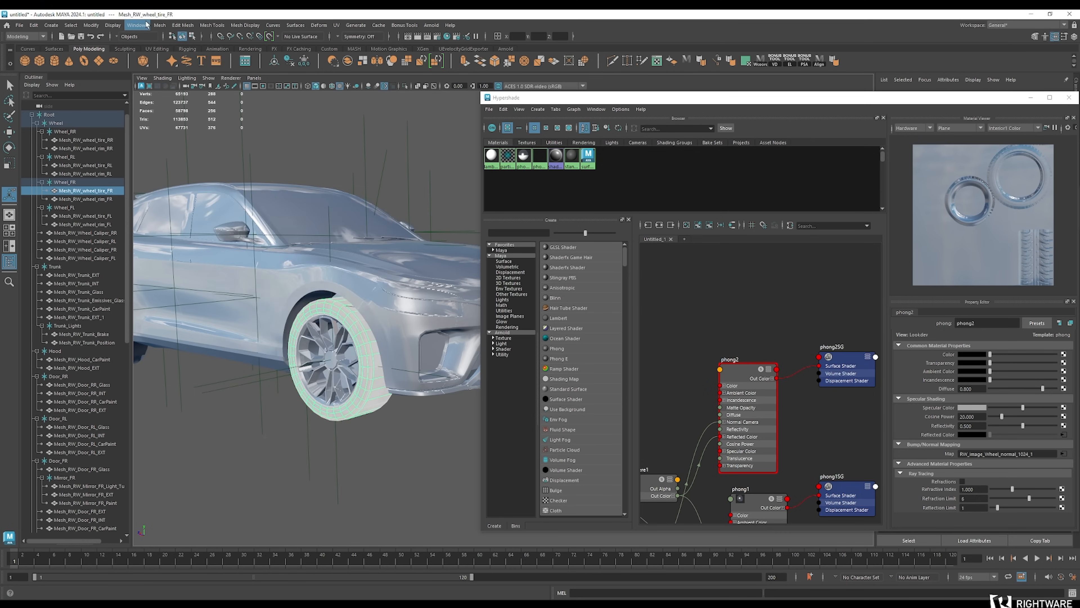
# Open texture-centric UV linking and link the wheel normal texture to the front right tire's UVMapNormal set
pyautogui.click(137, 25)
pyautogui.moveTo(183, 119)
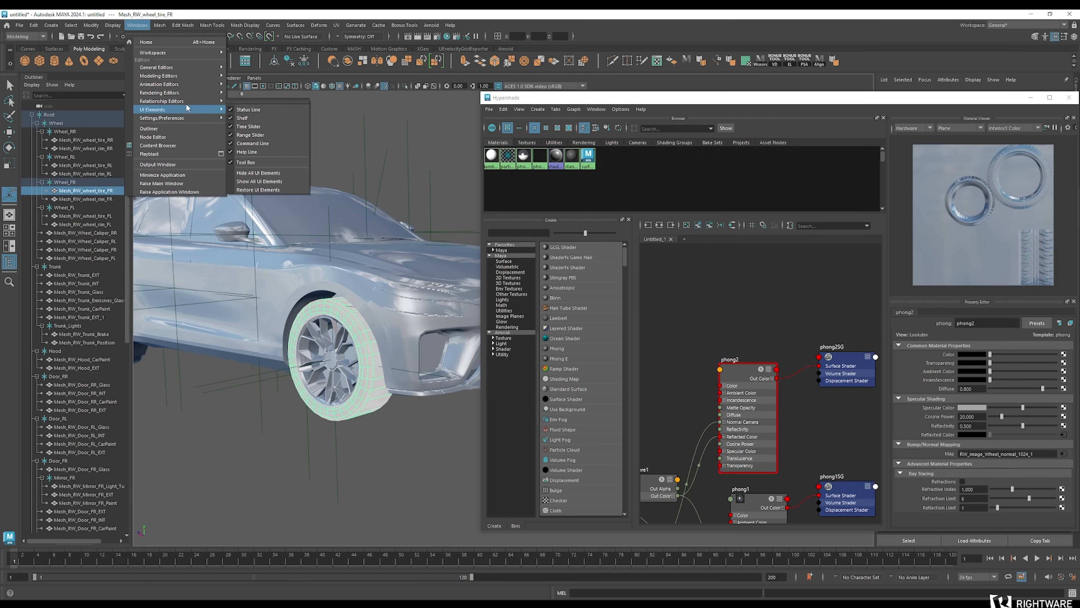
pyautogui.moveTo(278, 185)
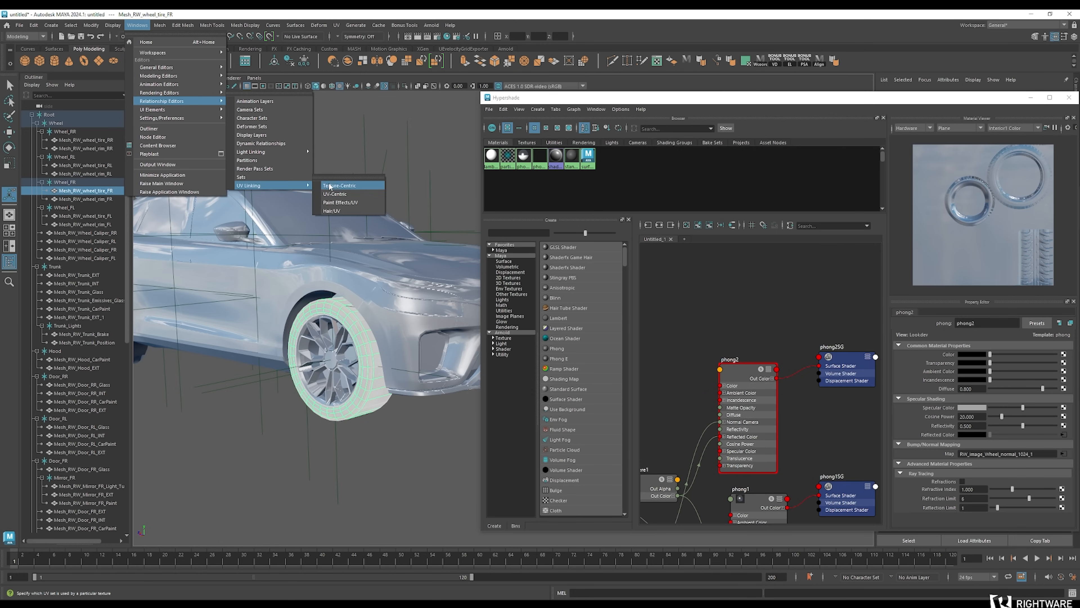
pyautogui.click(349, 186)
pyautogui.click(121, 315)
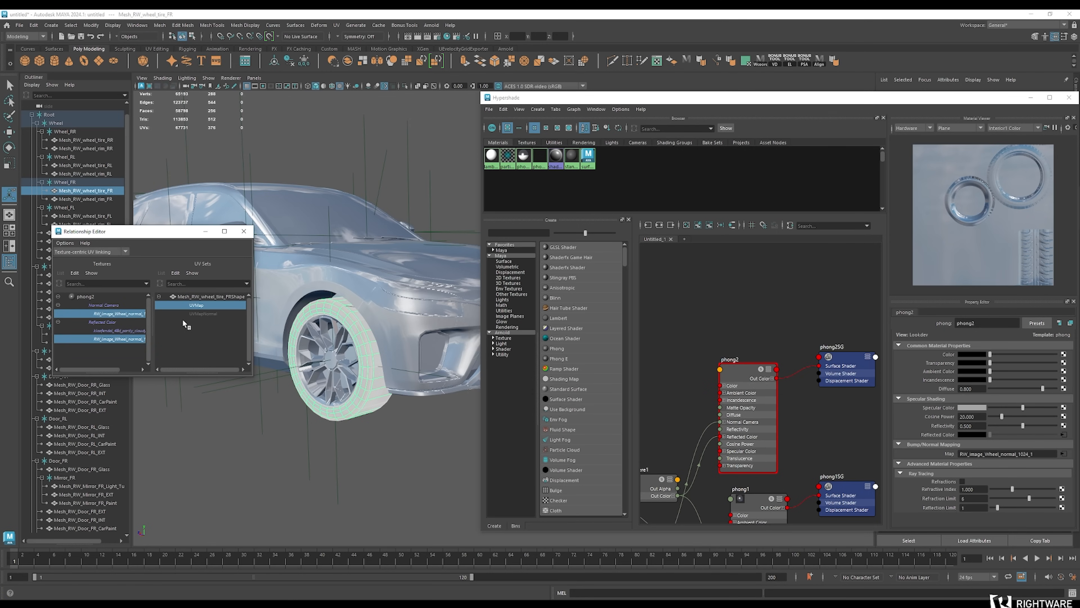
pyautogui.click(201, 313)
pyautogui.moveTo(314, 405)
pyautogui.keyDown('alt'); pyautogui.mouseDown(button='middle')
pyautogui.moveTo(380, 438)
pyautogui.moveTo(321, 410)
pyautogui.mouseUp(button='middle'); pyautogui.keyUp('alt')
pyautogui.click(313, 435)
# Narrow the Hypershade window, select the rear right tire and link its wheel normal texture to UVMapNormal
pyautogui.moveTo(321, 410)
pyautogui.keyDown('alt'); pyautogui.mouseDown()
pyautogui.moveTo(338, 396)
pyautogui.moveTo(280, 422)
pyautogui.moveTo(317, 398)
pyautogui.mouseUp(); pyautogui.keyUp('alt')
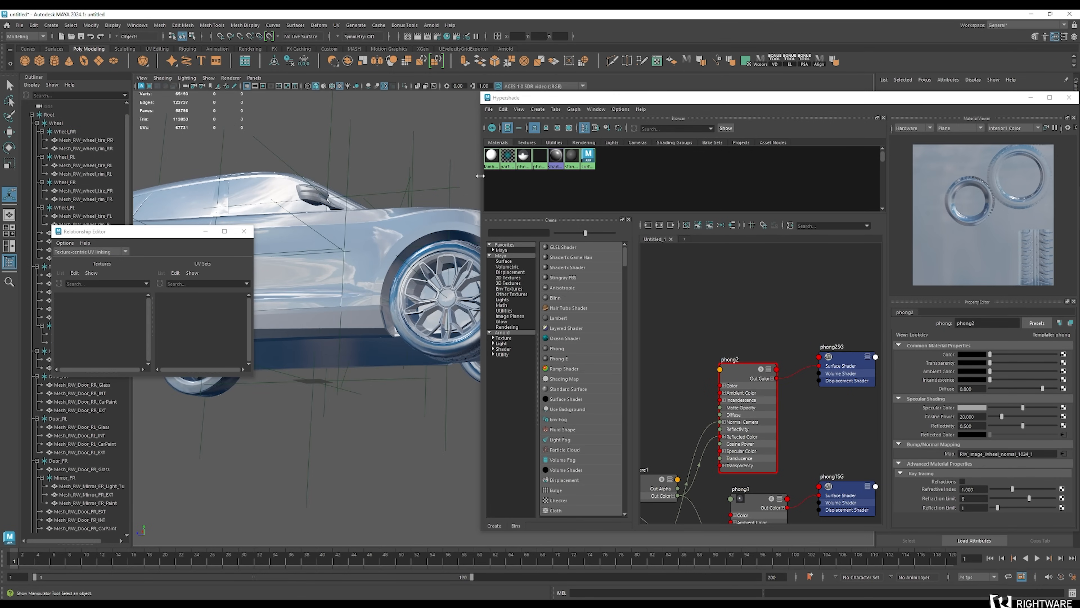
pyautogui.moveTo(480, 176); pyautogui.dragTo(689, 176)
pyautogui.keyDown('alt'); pyautogui.moveTo(442, 215); pyautogui.dragTo(387, 317); pyautogui.keyUp('alt')
pyautogui.click(399, 330)
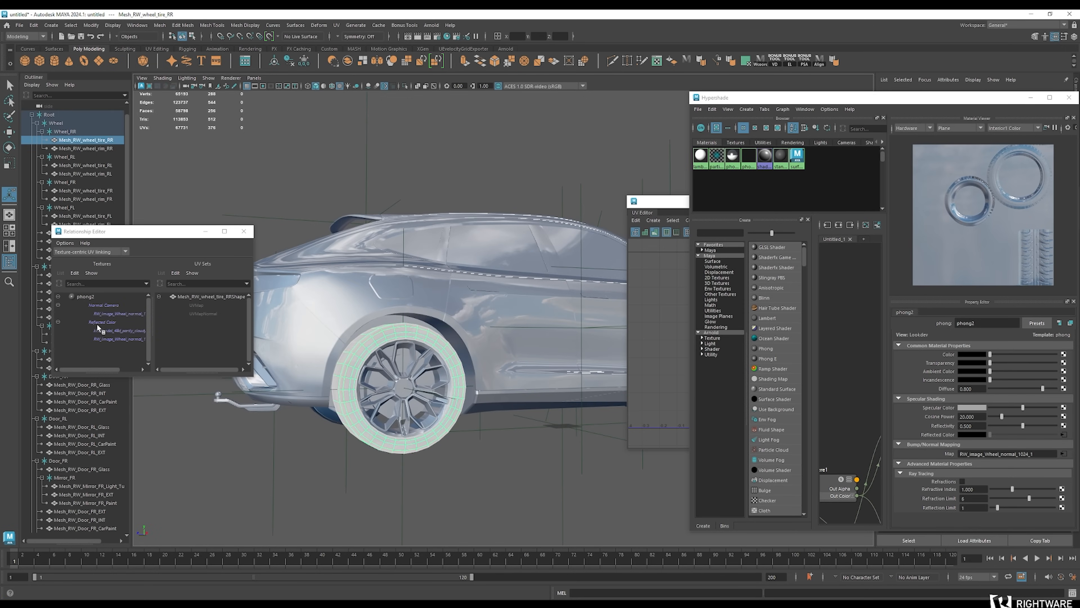
pyautogui.click(102, 314)
pyautogui.click(199, 314)
# Link the rear left tire's wheel normal texture to UVMapNormal and review the whole car with nothing selected
pyautogui.keyDown('alt'); pyautogui.moveTo(478, 316); pyautogui.dragTo(613, 319); pyautogui.keyUp('alt')
pyautogui.keyDown('alt'); pyautogui.moveTo(510, 314); pyautogui.dragTo(259, 311, button='middle'); pyautogui.keyUp('alt')
pyautogui.scroll(3, 396, 343)
pyautogui.click(388, 357)
pyautogui.click(215, 314)
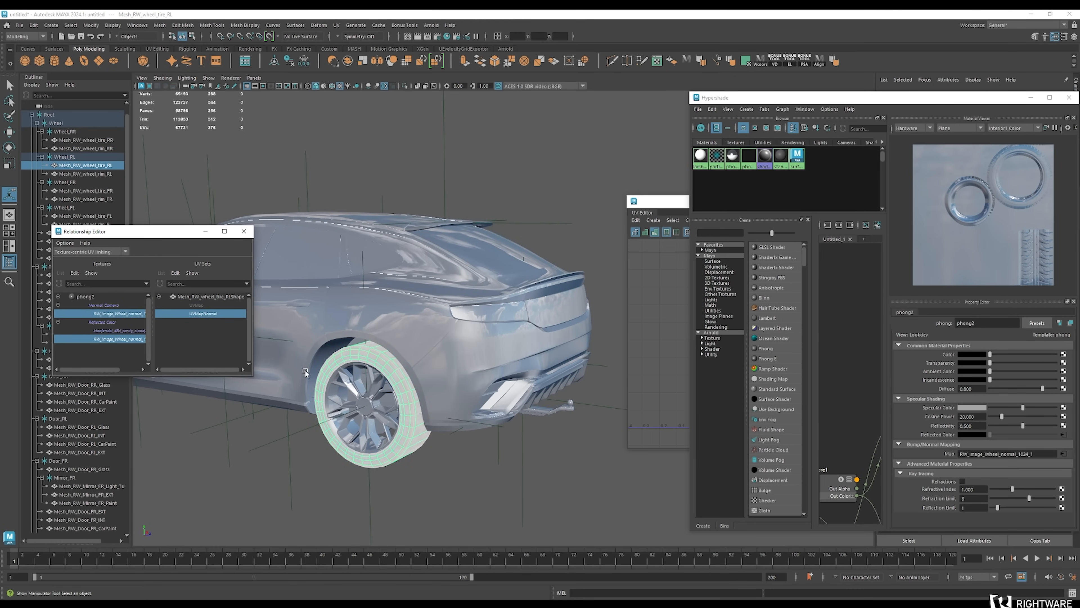
pyautogui.click(426, 445)
pyautogui.keyDown('alt'); pyautogui.moveTo(426, 444); pyautogui.dragTo(459, 386); pyautogui.keyUp('alt')
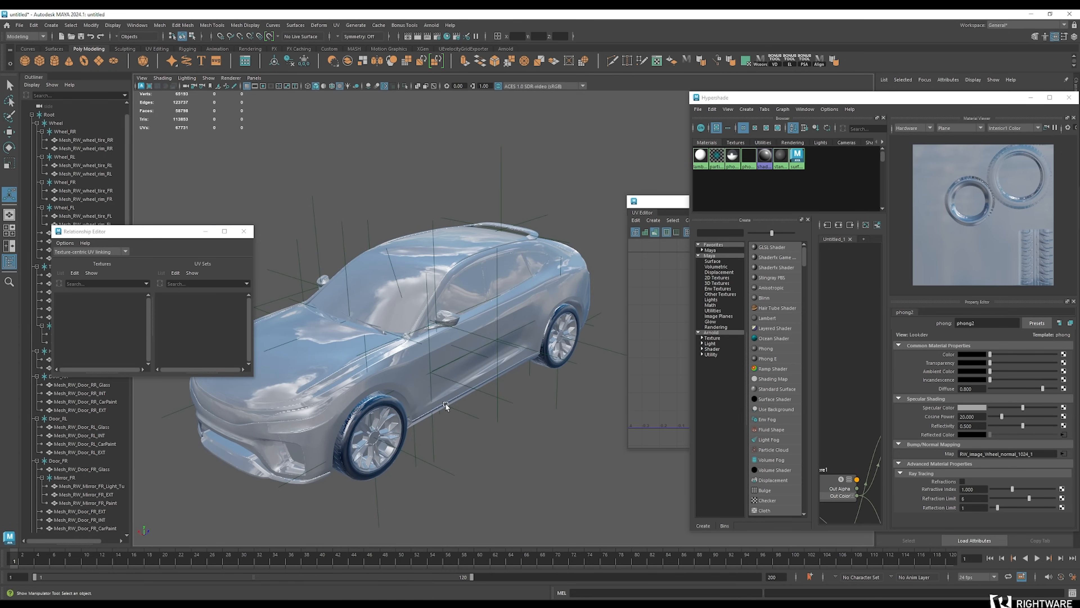
pyautogui.keyDown('alt'); pyautogui.moveTo(494, 406); pyautogui.dragTo(522, 377); pyautogui.keyUp('alt')
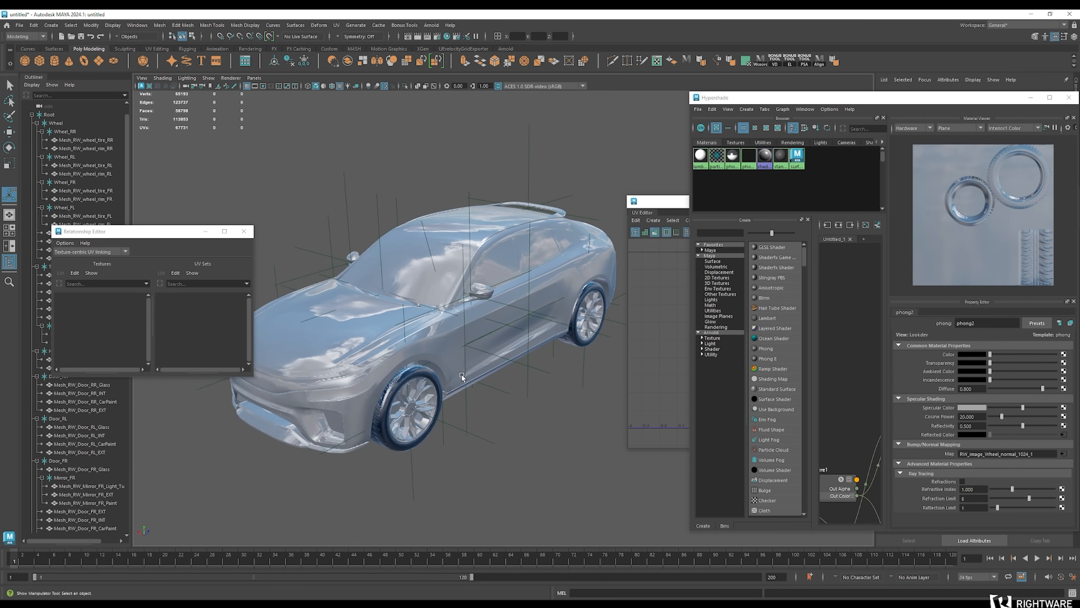
# Examine the tires' tread and sidewalls from the front, underside and rear of the car
pyautogui.scroll(3, 456, 376)
pyautogui.keyDown('alt'); pyautogui.moveTo(456, 377); pyautogui.dragTo(347, 407); pyautogui.keyUp('alt')
pyautogui.keyDown('alt'); pyautogui.moveTo(502, 348); pyautogui.dragTo(481, 351, button='middle'); pyautogui.keyUp('alt')
pyautogui.keyDown('alt'); pyautogui.moveTo(482, 350); pyautogui.dragTo(407, 317); pyautogui.keyUp('alt')
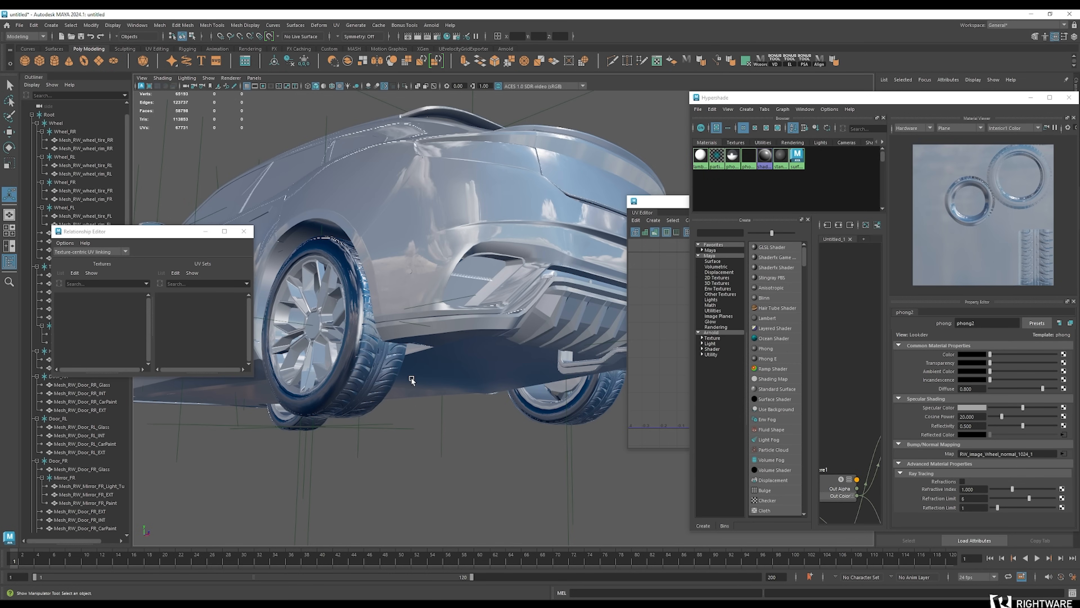
pyautogui.keyDown('alt'); pyautogui.moveTo(411, 379); pyautogui.dragTo(379, 344, button='right'); pyautogui.keyUp('alt')
pyautogui.keyDown('alt'); pyautogui.moveTo(378, 345); pyautogui.dragTo(398, 371); pyautogui.keyUp('alt')
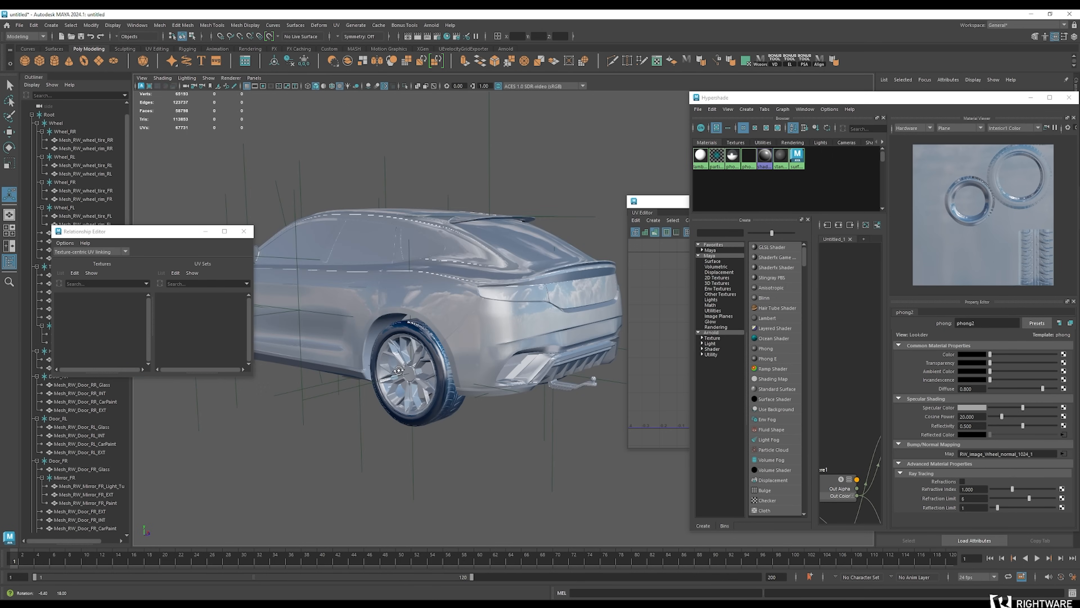
# Bring the UV Editor forward and select the whole car to display its UV layout
pyautogui.click(655, 311)
pyautogui.keyDown('alt'); pyautogui.moveTo(464, 320); pyautogui.dragTo(424, 277, button='right'); pyautogui.keyUp('alt')
pyautogui.moveTo(301, 209); pyautogui.dragTo(672, 514)
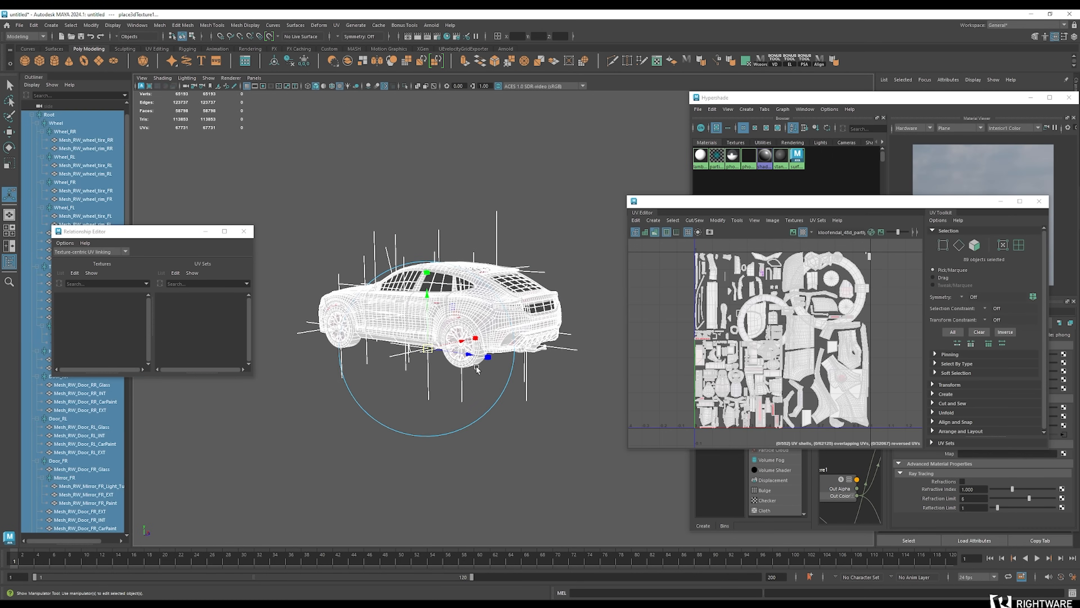
pyautogui.scroll(5, 785, 307)
pyautogui.scroll(-2, 785, 309)
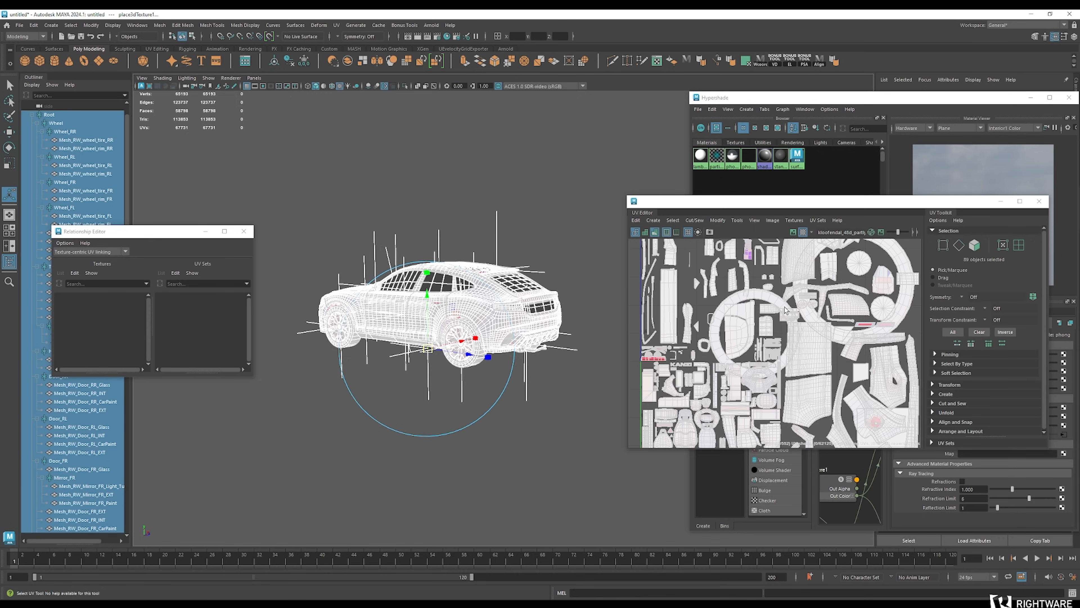
# Examine the car's UV shells across the layout, from the large ring-shaped shells to the small packed parts
pyautogui.keyDown('alt'); pyautogui.moveTo(799, 308); pyautogui.dragTo(795, 371, button='middle'); pyautogui.keyUp('alt')
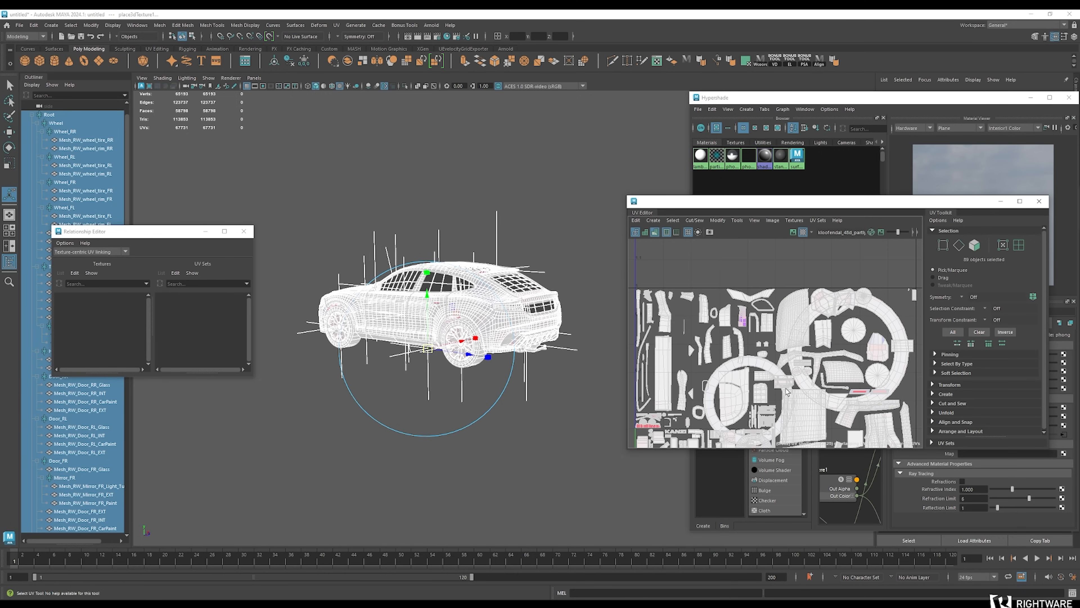
pyautogui.scroll(-2, 780, 383)
pyautogui.keyDown('alt'); pyautogui.moveTo(778, 405); pyautogui.dragTo(763, 356, button='middle'); pyautogui.keyUp('alt')
pyautogui.scroll(3, 716, 324)
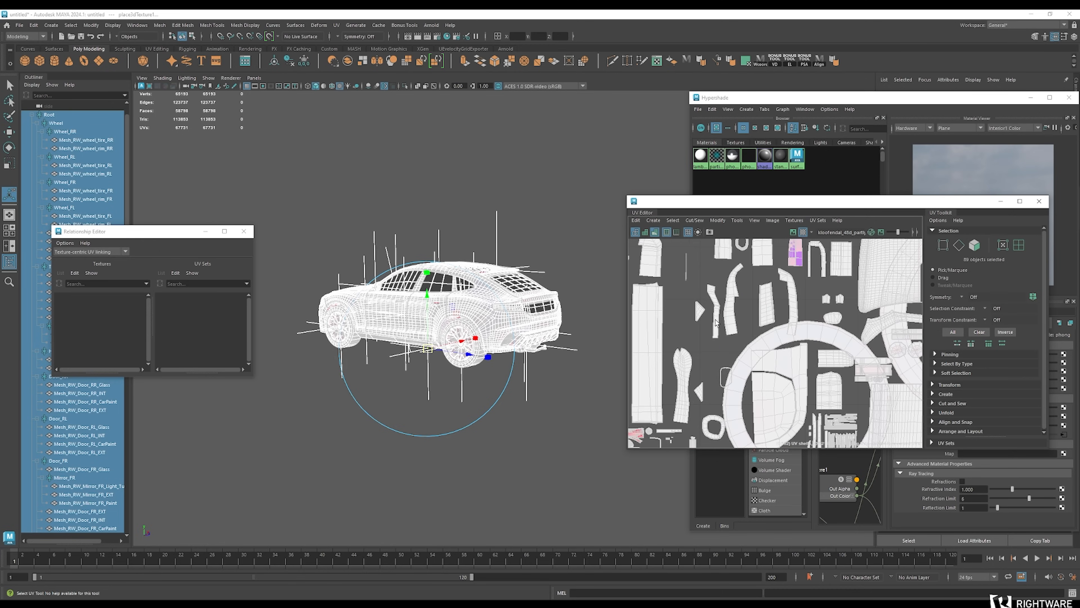
pyautogui.keyDown('alt'); pyautogui.moveTo(732, 343); pyautogui.dragTo(732, 406, button='middle'); pyautogui.keyUp('alt')
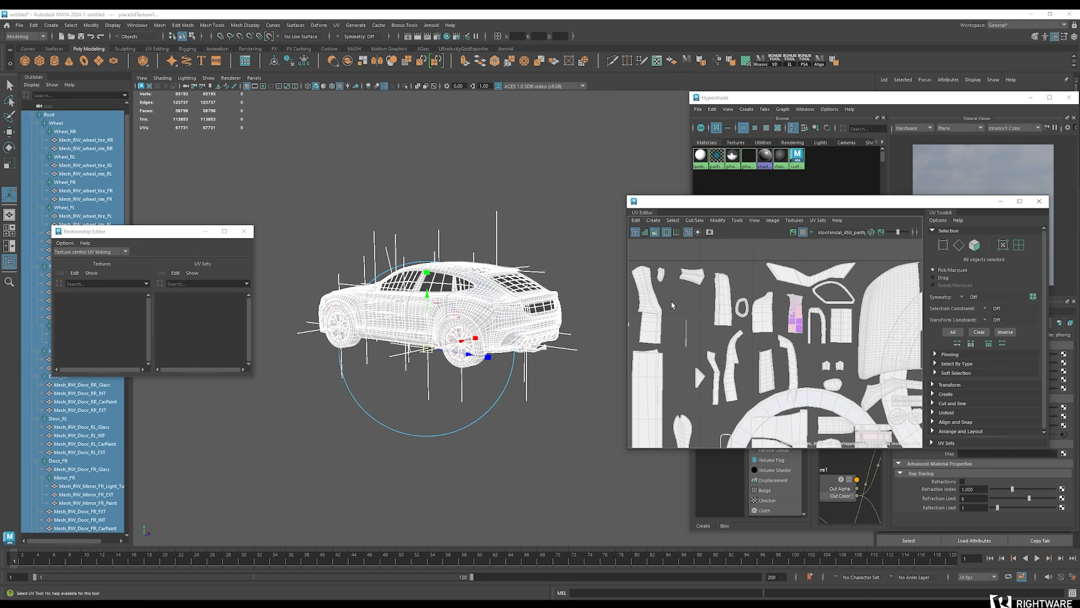
pyautogui.keyDown('alt'); pyautogui.moveTo(782, 338); pyautogui.dragTo(763, 319, button='middle'); pyautogui.keyUp('alt')
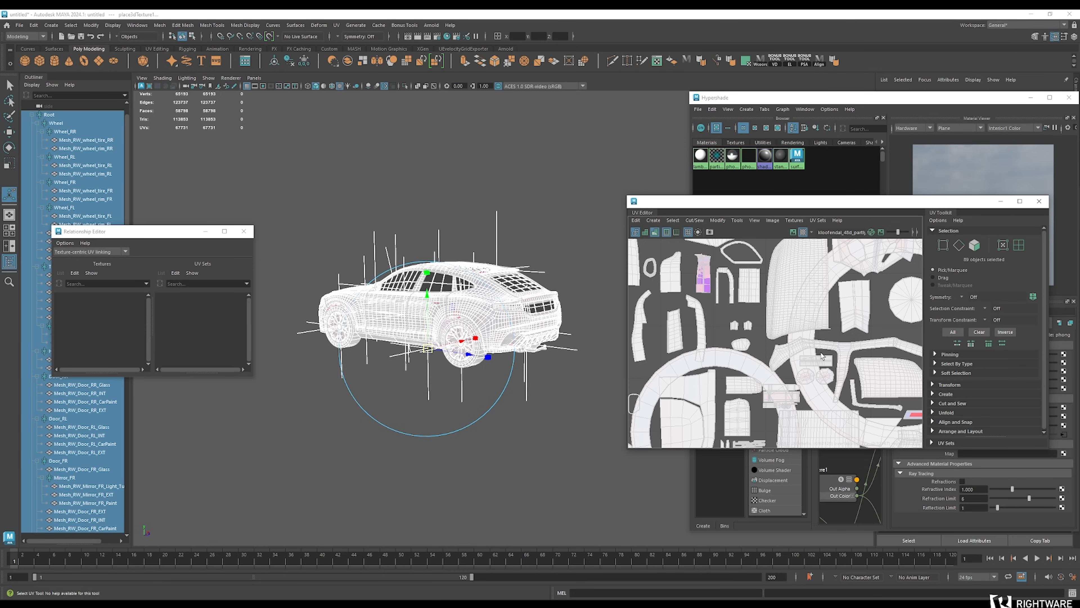
pyautogui.scroll(-2, 809, 352)
pyautogui.scroll(-3, 757, 421)
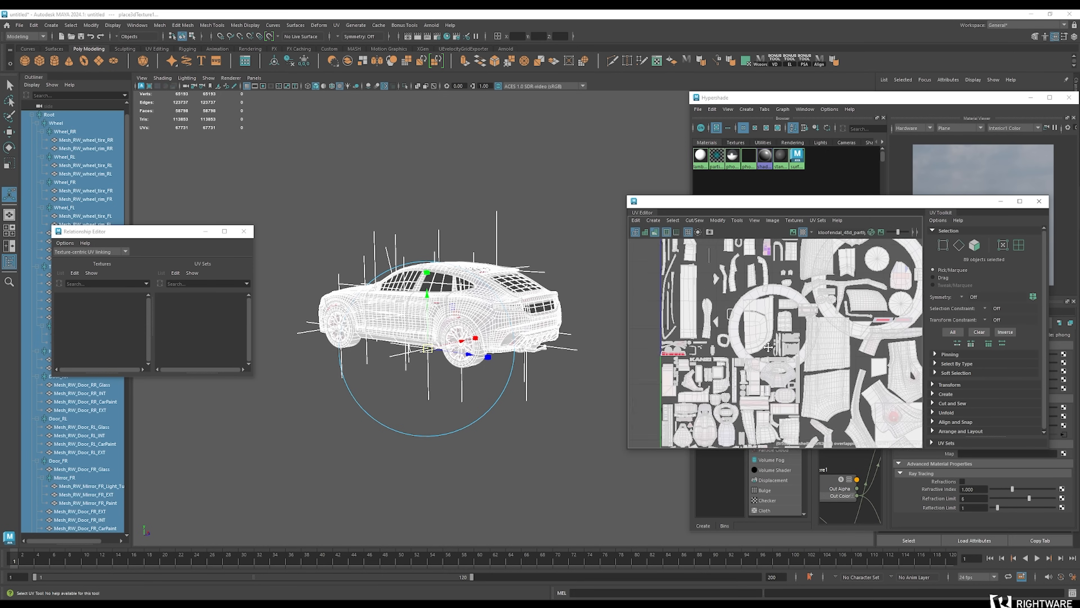
pyautogui.keyDown('alt'); pyautogui.moveTo(766, 412); pyautogui.dragTo(757, 378, button='middle'); pyautogui.keyUp('alt')
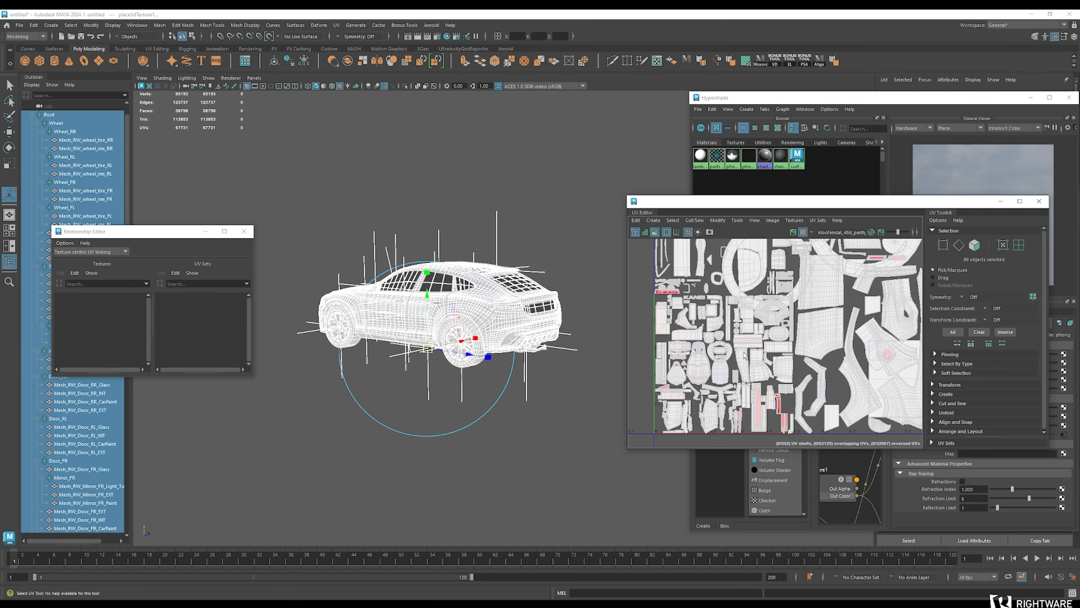
pyautogui.scroll(3, 744, 355)
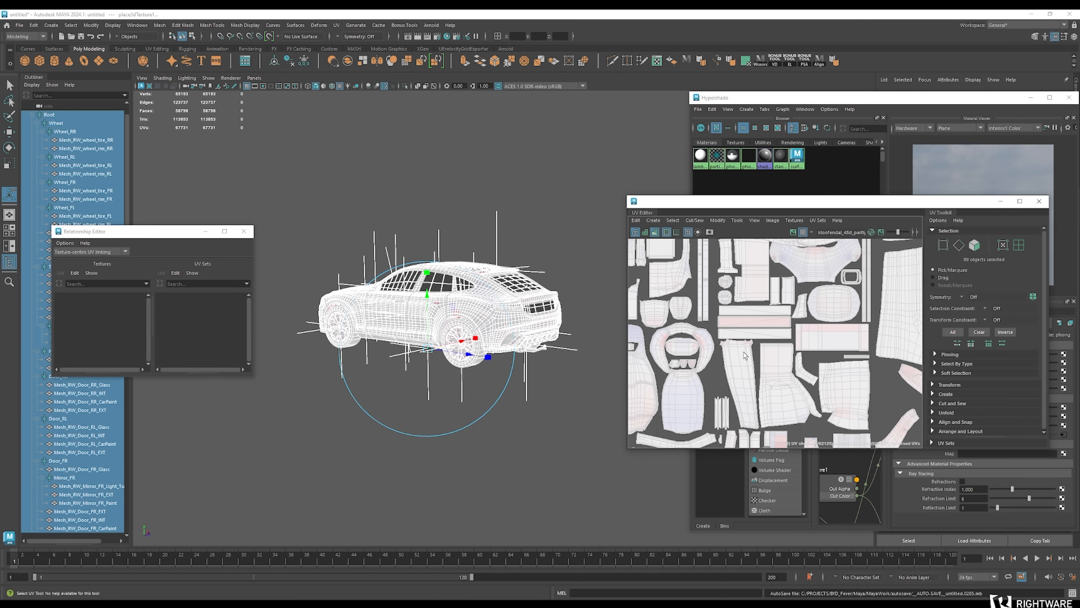
# Clear the selection and reselect all parts of the car with its front in view
pyautogui.click(566, 386)
pyautogui.keyDown('alt'); pyautogui.moveTo(420, 331); pyautogui.dragTo(517, 347); pyautogui.keyUp('alt')
pyautogui.keyDown('alt'); pyautogui.moveTo(406, 393); pyautogui.dragTo(421, 341, button='right'); pyautogui.keyUp('alt')
pyautogui.moveTo(291, 224); pyautogui.dragTo(694, 510)
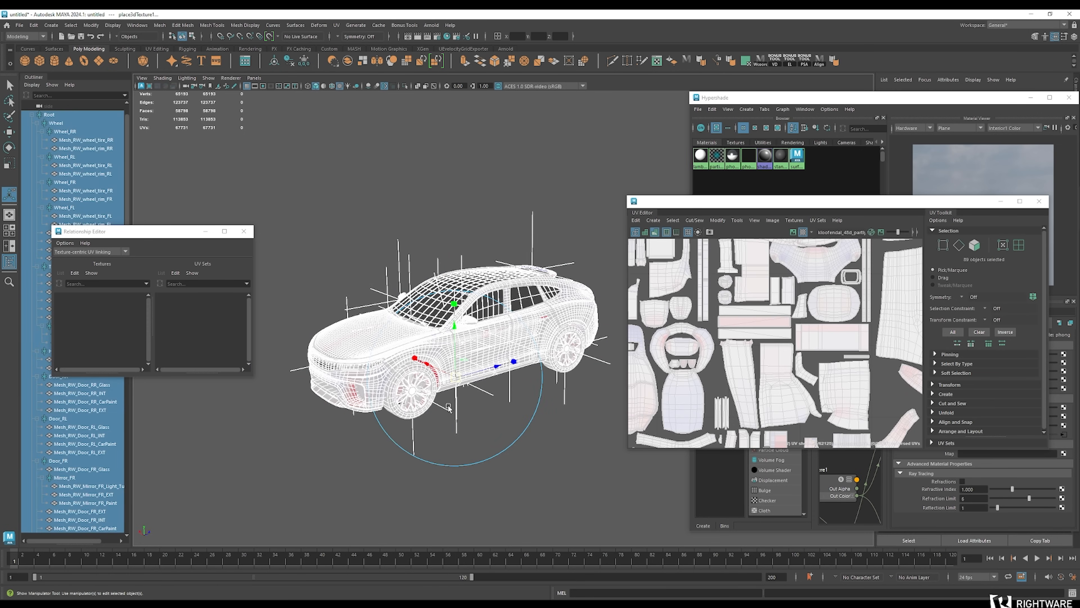
# Return to the Hypershade, create a Surface Shader and widen the window to enlarge the node graph
pyautogui.click(833, 514)
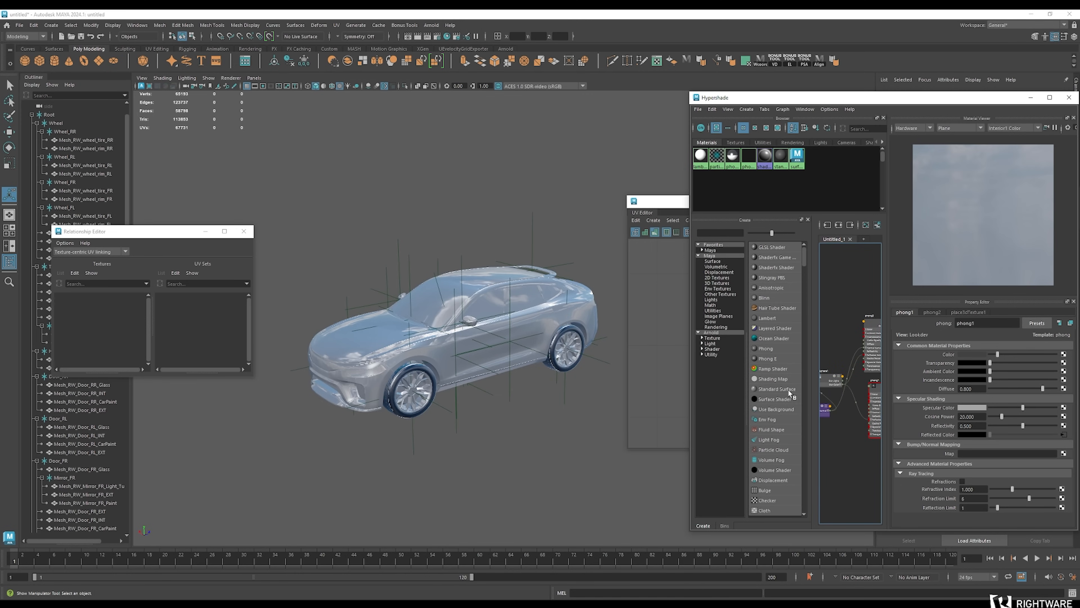
pyautogui.click(791, 399)
pyautogui.keyDown('alt'); pyautogui.moveTo(817, 439); pyautogui.dragTo(778, 448, button='middle'); pyautogui.keyUp('alt')
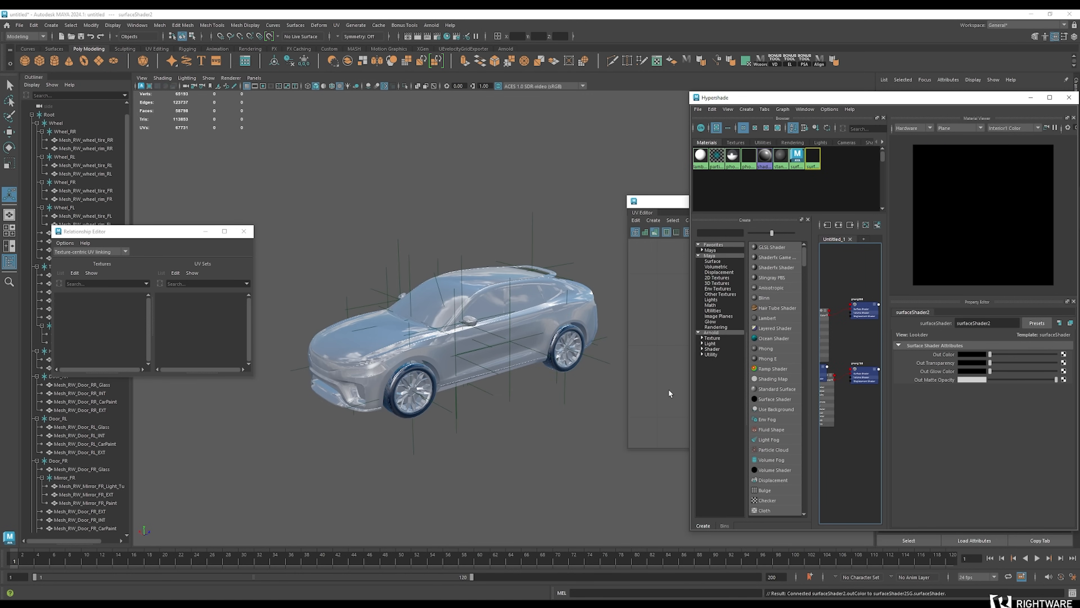
pyautogui.moveTo(688, 390); pyautogui.dragTo(494, 390)
# Arrange the surfaceShader2 and surfaceShader2SG nodes in free space below the phong materials
pyautogui.scroll(5, 730, 366)
pyautogui.moveTo(730, 366); pyautogui.dragTo(745, 396)
pyautogui.scroll(-4, 690, 382)
pyautogui.moveTo(672, 375); pyautogui.dragTo(686, 444)
pyautogui.moveTo(723, 392); pyautogui.dragTo(729, 453)
pyautogui.scroll(5, 729, 453)
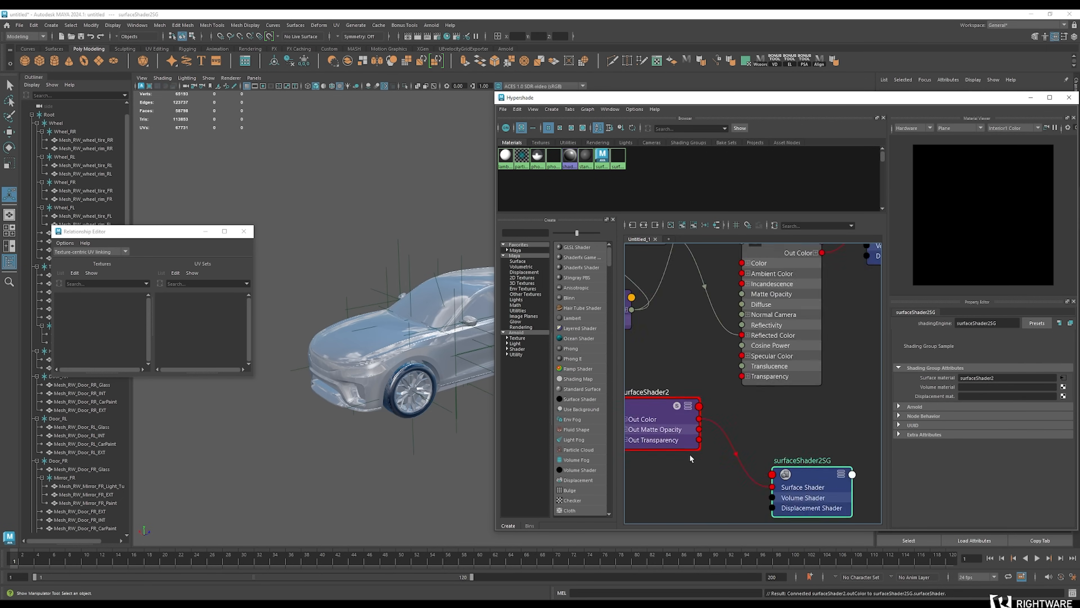
pyautogui.click(734, 445)
pyautogui.scroll(-6, 740, 447)
pyautogui.scroll(5, 770, 445)
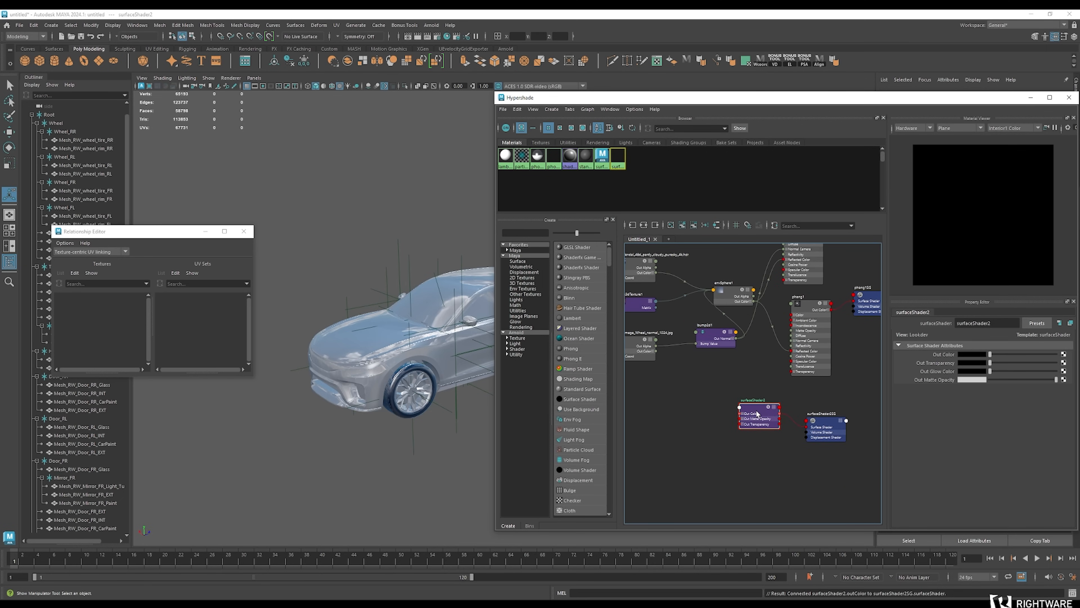
# Create a 2D Checker texture below surfaceShader2 and connect it to that shader's Out Color
pyautogui.click(520, 278)
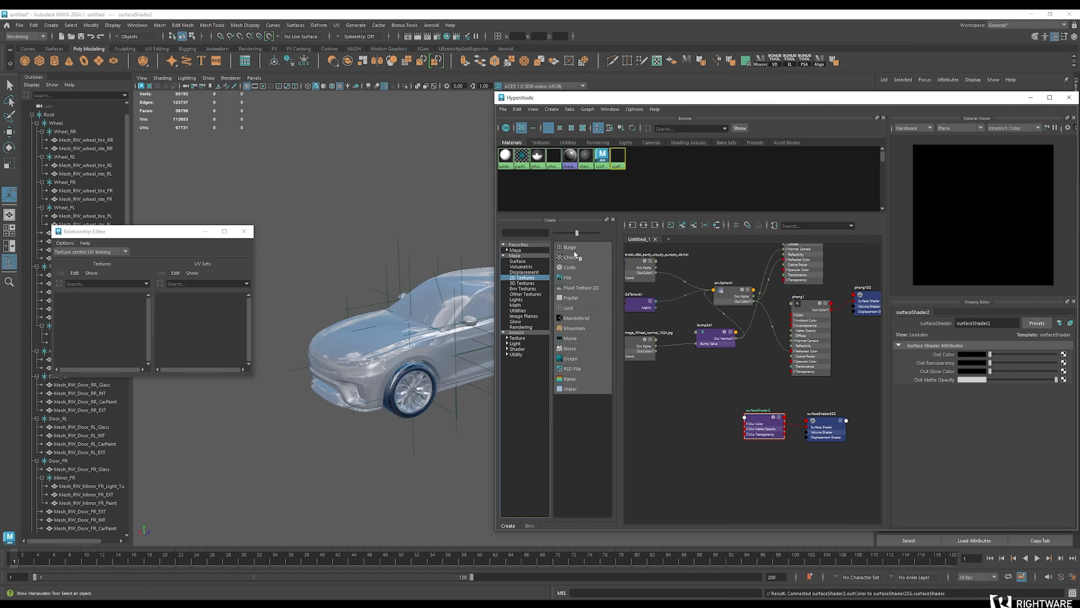
pyautogui.moveTo(575, 251); pyautogui.dragTo(770, 483)
pyautogui.click(753, 432)
pyautogui.moveTo(787, 481); pyautogui.dragTo(950, 354, button='middle')
# Close the Relationship Editor and select the whole car for assigning the checker surface shader
pyautogui.keyDown('alt'); pyautogui.moveTo(358, 378); pyautogui.dragTo(222, 483, button='middle'); pyautogui.keyUp('alt')
pyautogui.keyDown('alt'); pyautogui.moveTo(202, 427); pyautogui.dragTo(176, 242, button='right'); pyautogui.keyUp('alt')
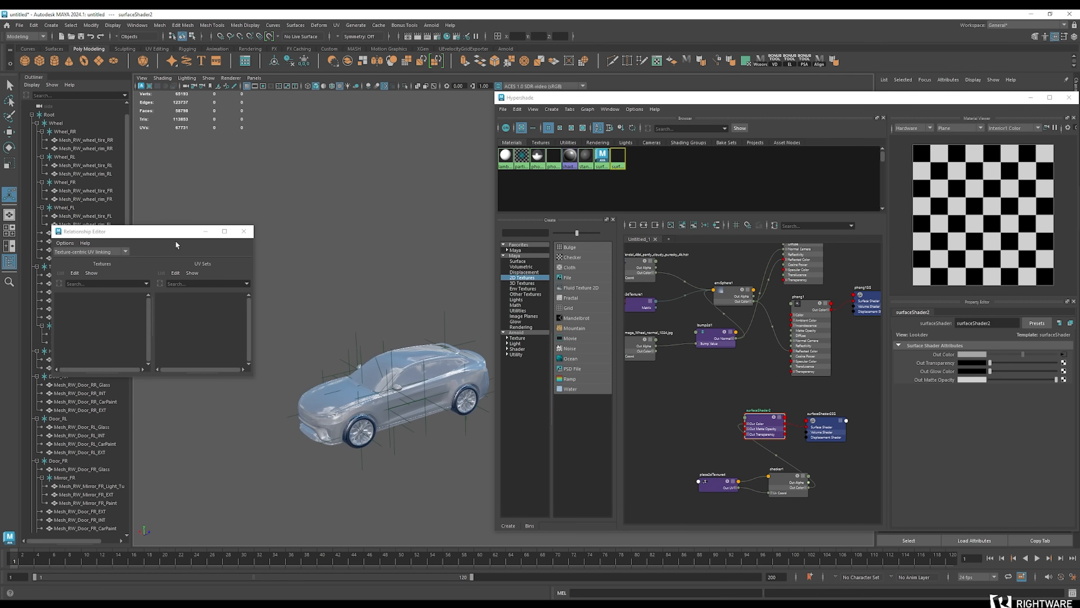
pyautogui.click(244, 232)
pyautogui.keyDown('alt'); pyautogui.moveTo(432, 300); pyautogui.dragTo(354, 295, button='middle'); pyautogui.keyUp('alt')
pyautogui.moveTo(198, 297); pyautogui.dragTo(452, 511)
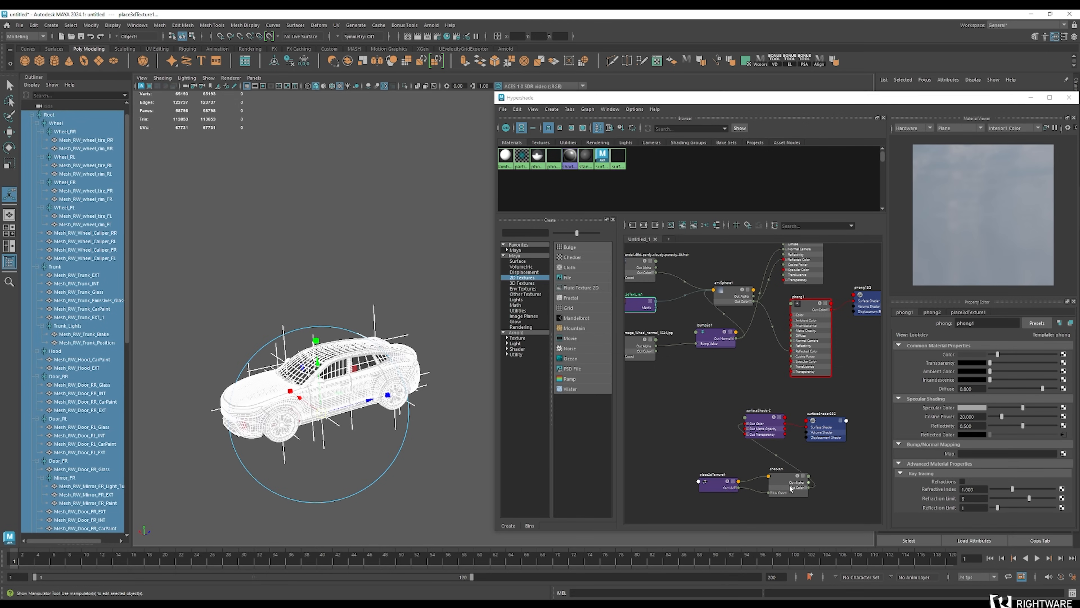
pyautogui.click(768, 420)
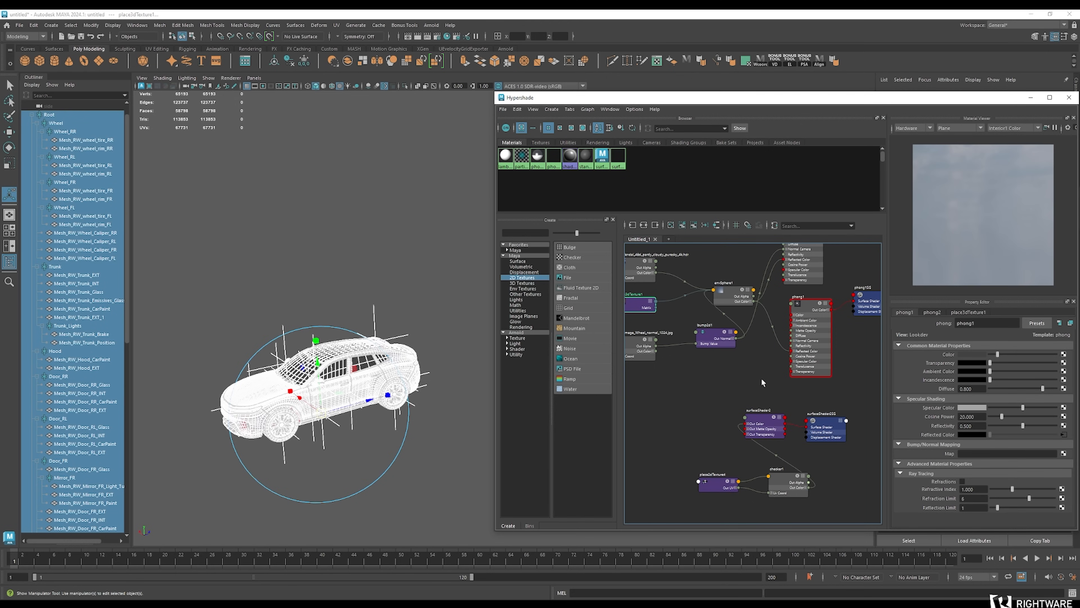
# Clear the car selection and set the checker texture placement's Repeat UV to 50 by 50
pyautogui.moveTo(762, 419); pyautogui.dragTo(763, 387, button='right')
pyautogui.click(443, 450)
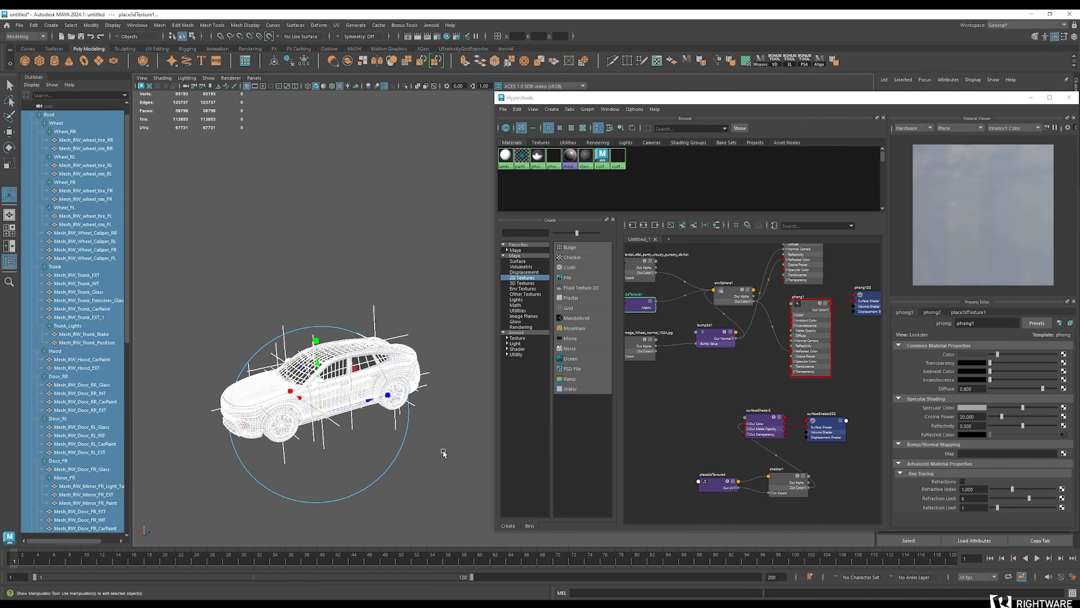
pyautogui.keyDown('alt'); pyautogui.moveTo(285, 408); pyautogui.dragTo(420, 451, button='right'); pyautogui.keyUp('alt')
pyautogui.keyDown('alt'); pyautogui.moveTo(289, 447); pyautogui.dragTo(485, 349, button='middle'); pyautogui.keyUp('alt')
pyautogui.moveTo(459, 359)
pyautogui.keyDown('alt'); pyautogui.mouseDown()
pyautogui.moveTo(445, 350)
pyautogui.moveTo(441, 358)
pyautogui.mouseUp(); pyautogui.keyUp('alt')
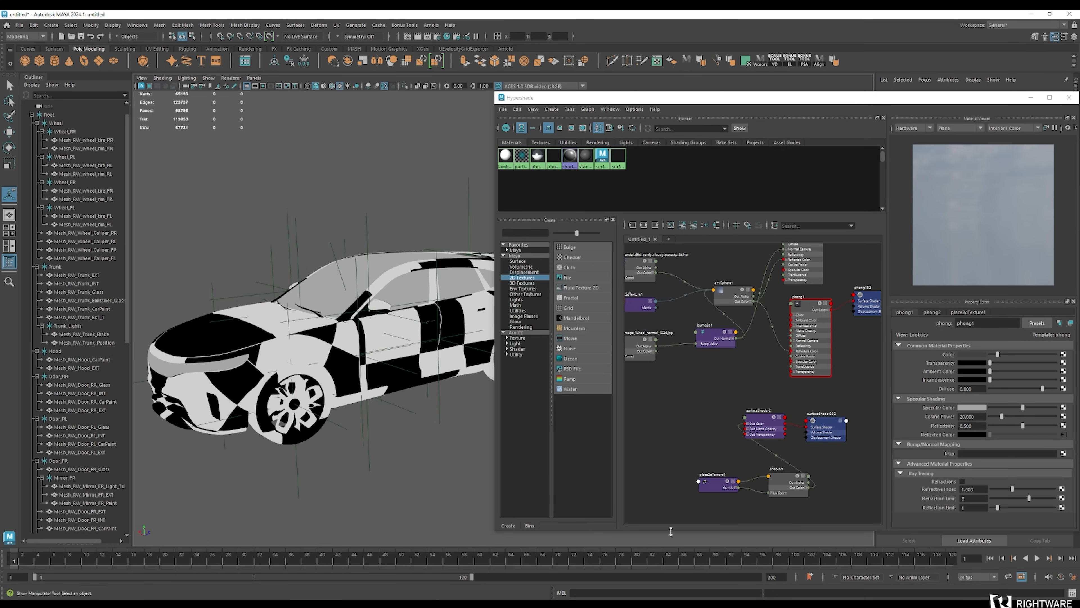
pyautogui.click(718, 488)
pyautogui.doubleClick(974, 407)
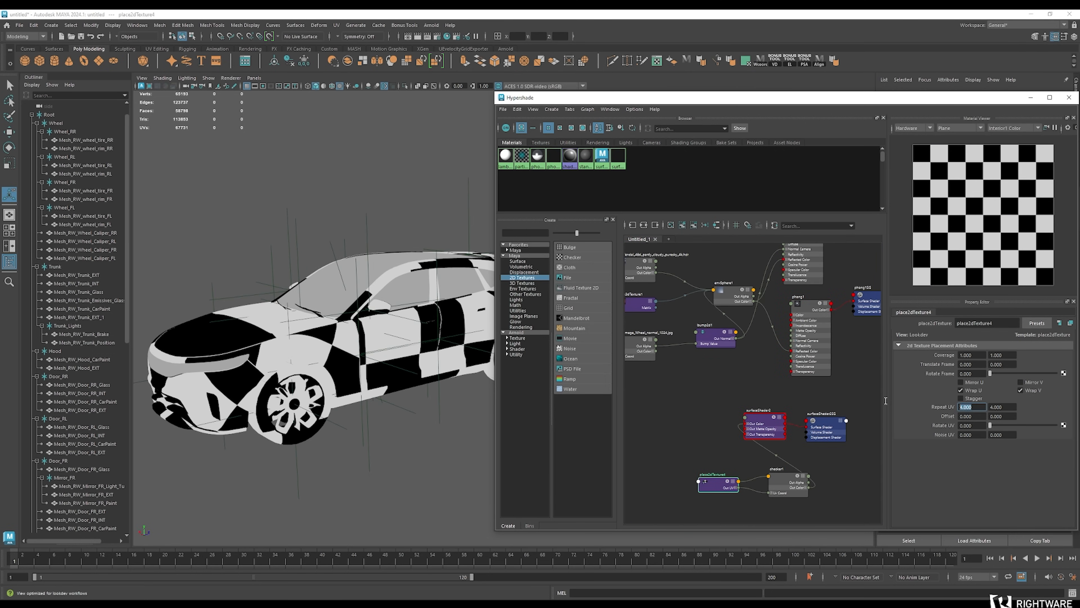
pyautogui.write('50')
pyautogui.press('Tab')
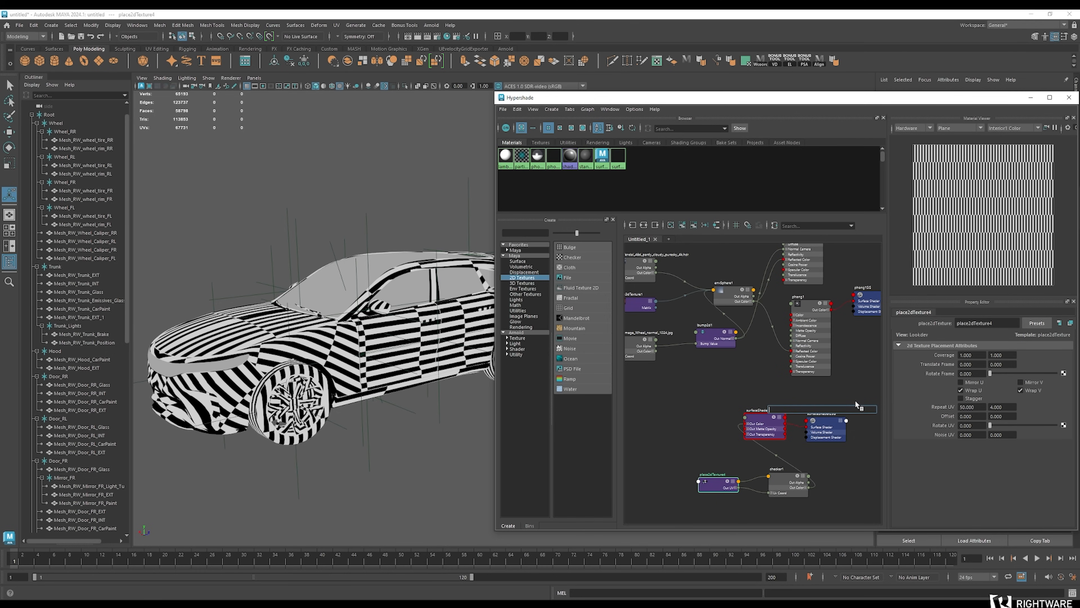
pyautogui.moveTo(1013, 406); pyautogui.dragTo(859, 402)
pyautogui.write('50')
pyautogui.press('Return')
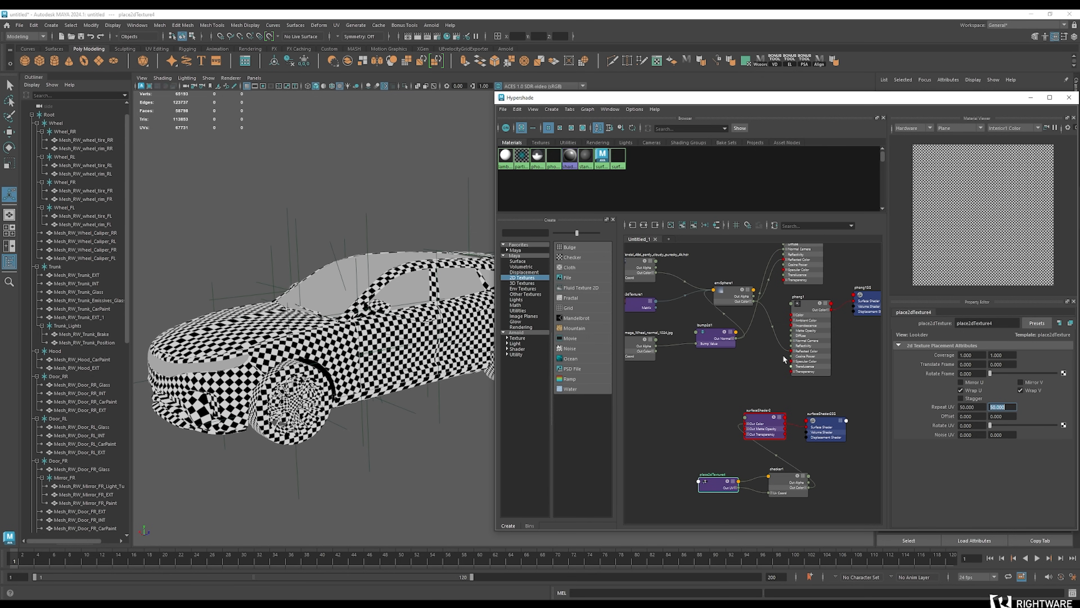
# Minimize the Hypershade window and examine the checker scale across the car's front, rear and underside
pyautogui.keyDown('alt'); pyautogui.moveTo(432, 377); pyautogui.dragTo(349, 349); pyautogui.keyUp('alt')
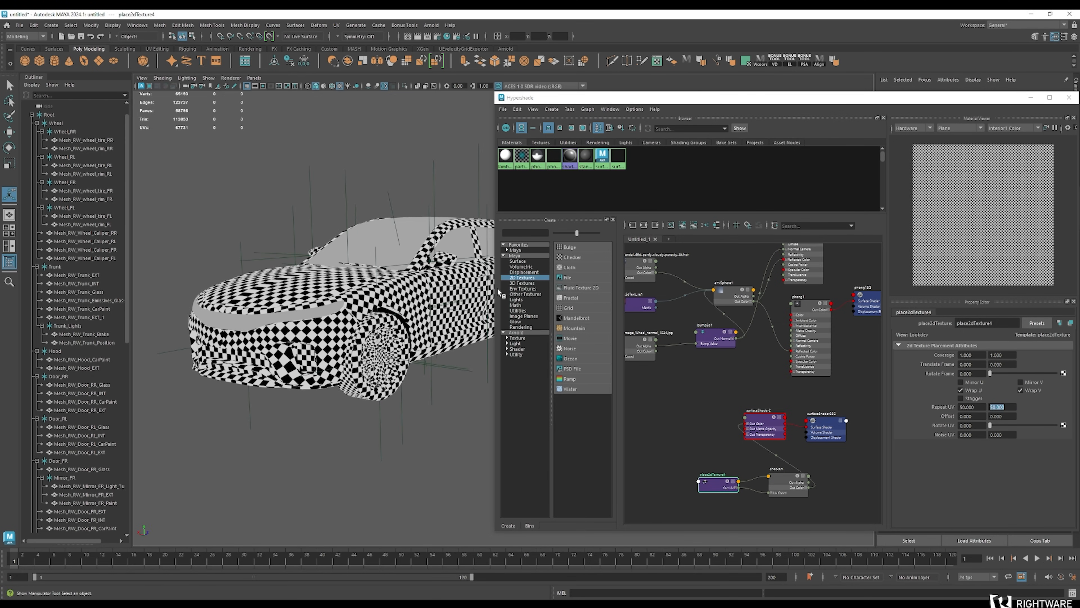
pyautogui.click(1029, 100)
pyautogui.keyDown('alt'); pyautogui.moveTo(570, 298); pyautogui.dragTo(466, 404); pyautogui.keyUp('alt')
pyautogui.scroll(5, 466, 325)
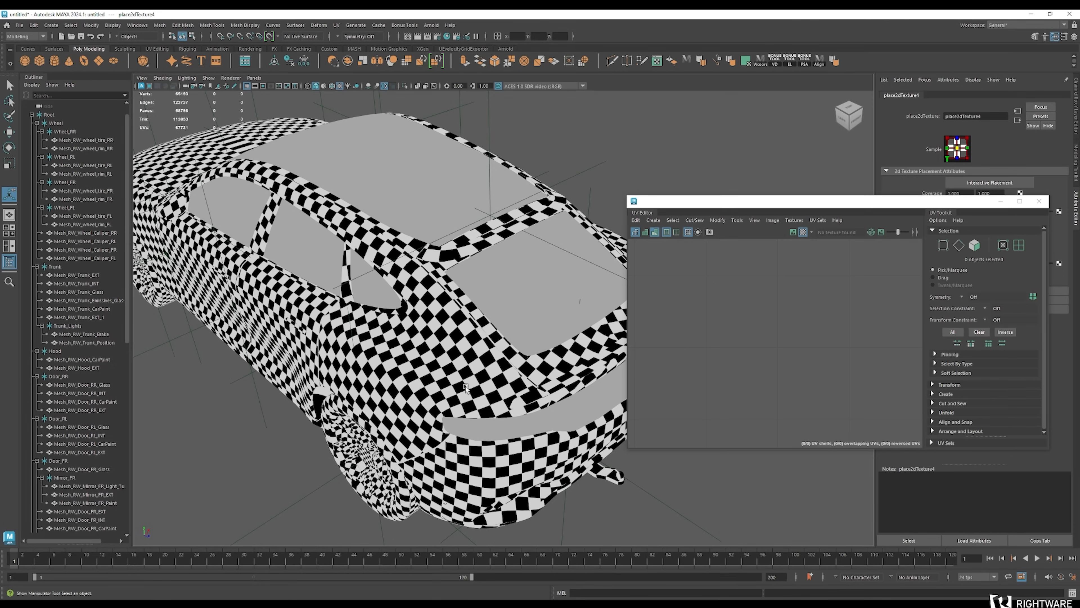
pyautogui.keyDown('alt'); pyautogui.moveTo(452, 362); pyautogui.dragTo(431, 407); pyautogui.keyUp('alt')
pyautogui.scroll(-10, 432, 407)
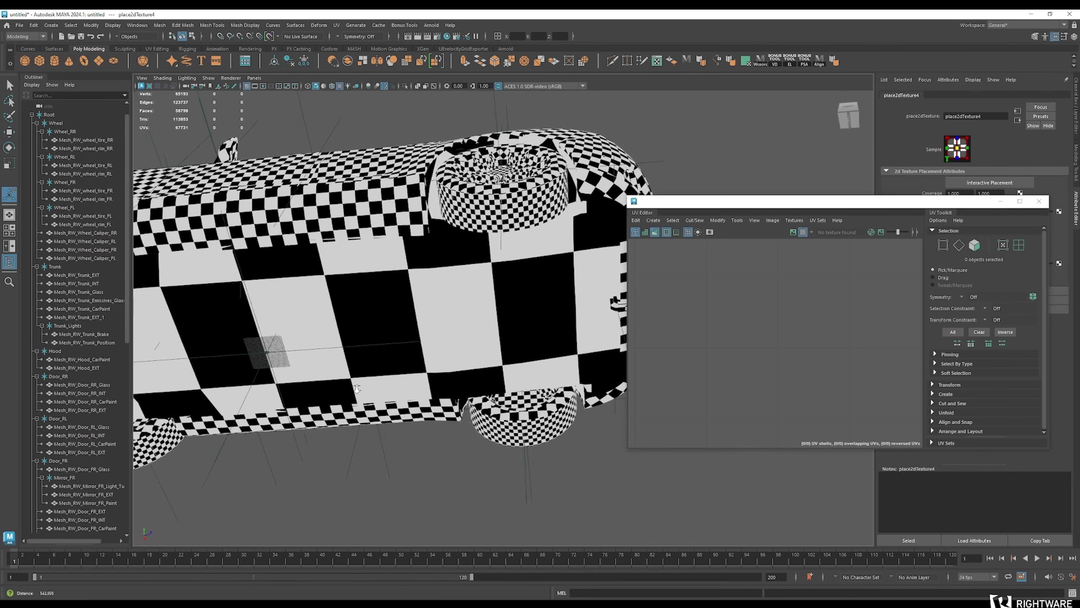
# Highlight the exterior underbody mesh to compare its checker scale with the car's sides, and clear the selection
pyautogui.click(426, 408)
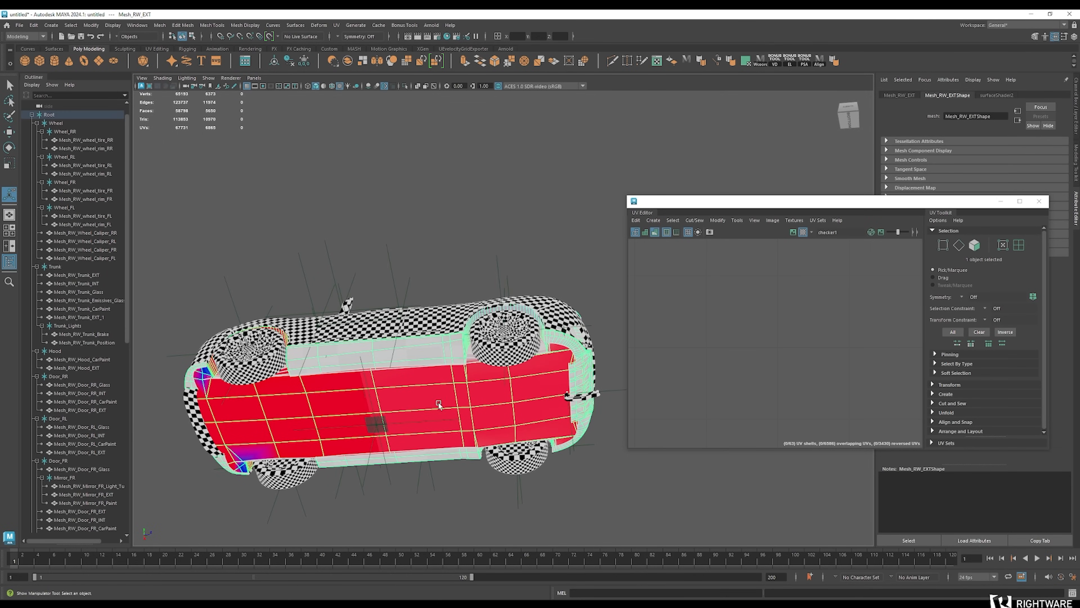
pyautogui.click(510, 235)
pyautogui.keyDown('alt'); pyautogui.moveTo(428, 410); pyautogui.dragTo(417, 448); pyautogui.keyUp('alt')
pyautogui.scroll(3, 369, 402)
pyautogui.keyDown('alt'); pyautogui.moveTo(516, 454); pyautogui.dragTo(481, 464); pyautogui.keyUp('alt')
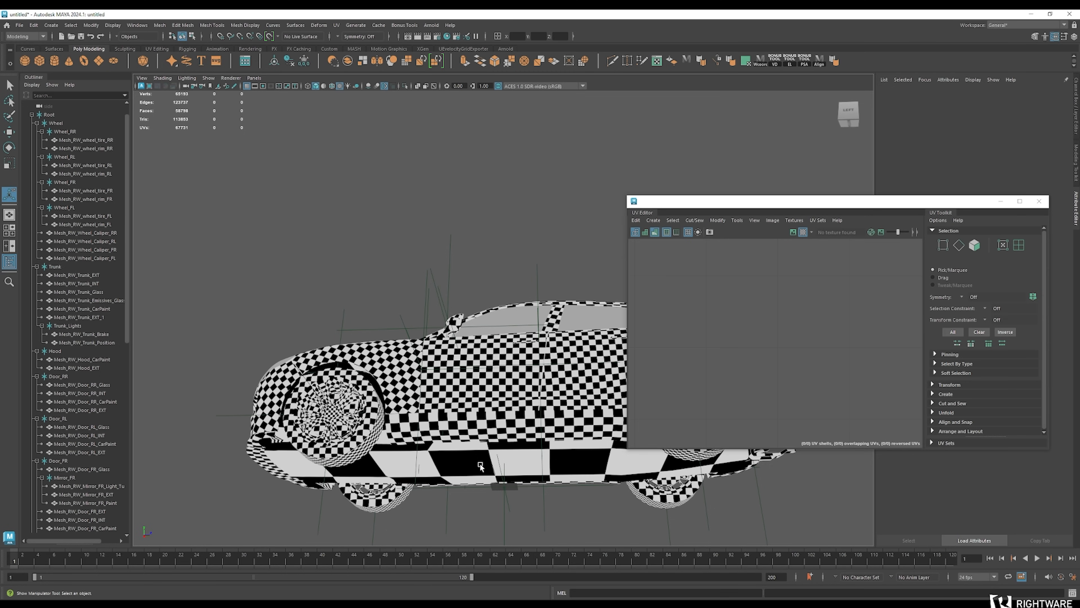
pyautogui.click(480, 462)
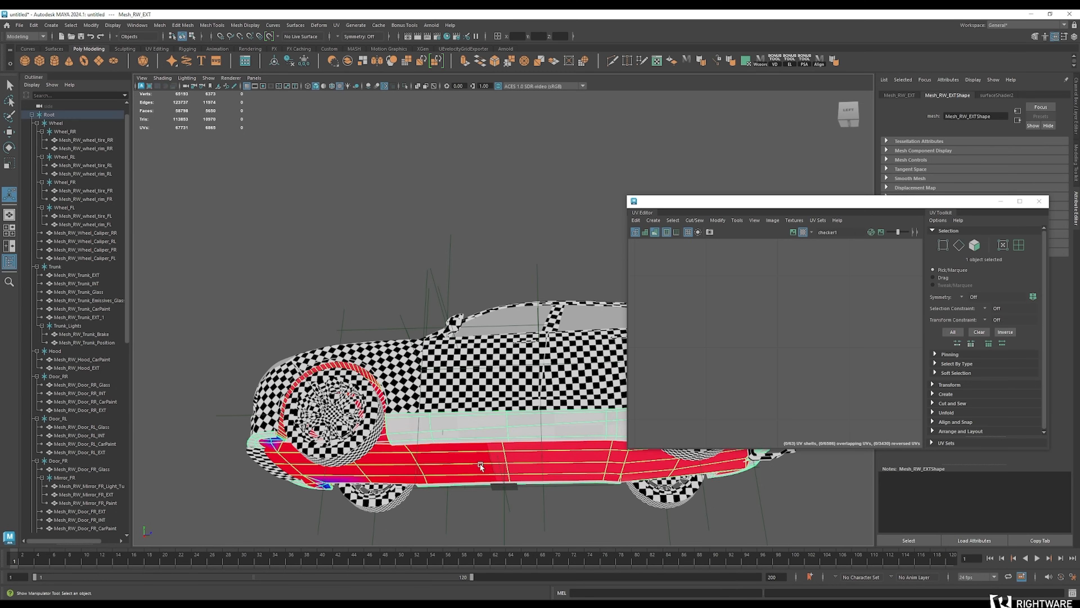
pyautogui.click(328, 290)
# Examine how the checker size differs between the front bumper, the front wheel and the underbody
pyautogui.keyDown('alt'); pyautogui.moveTo(327, 290); pyautogui.dragTo(387, 337); pyautogui.keyUp('alt')
pyautogui.scroll(10, 440, 378)
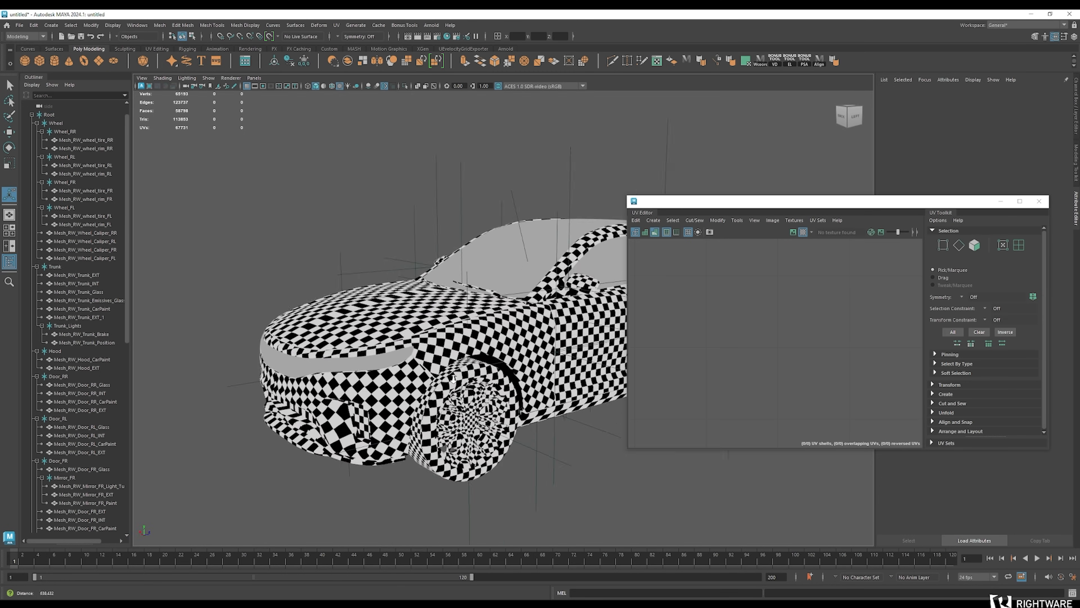
pyautogui.keyDown('alt'); pyautogui.moveTo(426, 479); pyautogui.dragTo(406, 491); pyautogui.keyUp('alt')
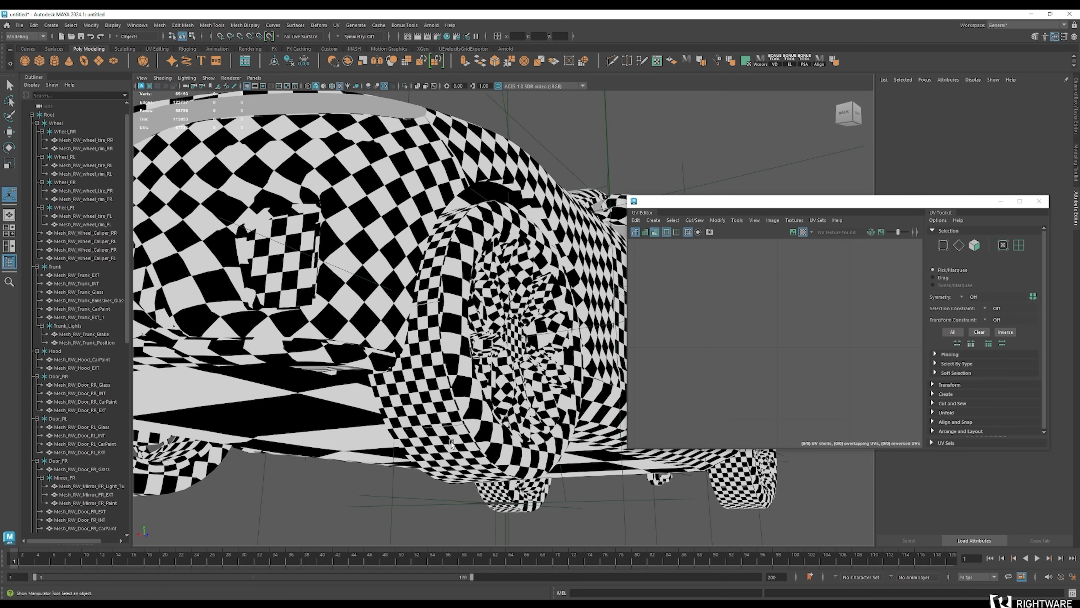
pyautogui.keyDown('alt'); pyautogui.moveTo(518, 440); pyautogui.dragTo(482, 437, button='right'); pyautogui.keyUp('alt')
pyautogui.keyDown('alt'); pyautogui.moveTo(483, 435); pyautogui.dragTo(498, 441); pyautogui.keyUp('alt')
pyautogui.keyDown('alt'); pyautogui.moveTo(498, 441); pyautogui.dragTo(509, 451, button='right'); pyautogui.keyUp('alt')
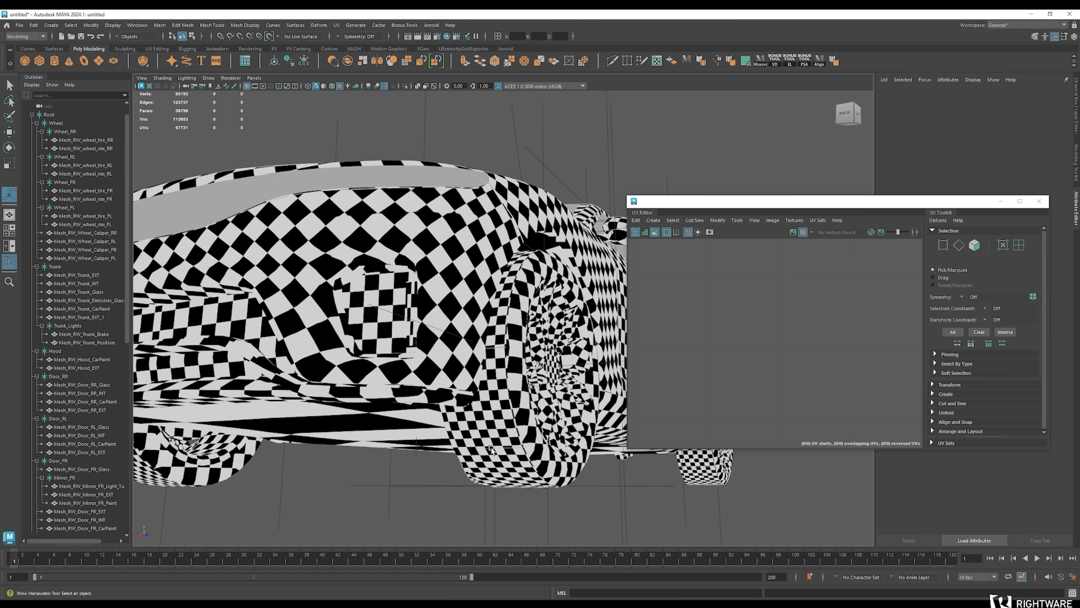
pyautogui.scroll(-4, 498, 452)
pyautogui.keyDown('alt'); pyautogui.moveTo(565, 428); pyautogui.dragTo(514, 464); pyautogui.keyUp('alt')
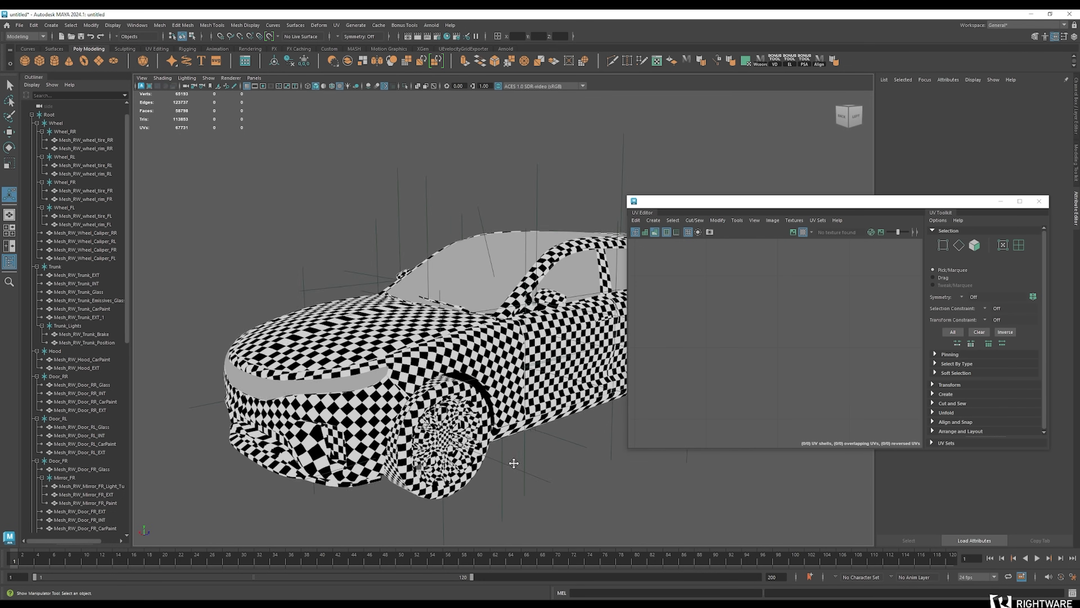
# Select the tire meshes of all four wheels together
pyautogui.keyDown('alt'); pyautogui.moveTo(514, 463); pyautogui.dragTo(495, 501, button='middle'); pyautogui.keyUp('alt')
pyautogui.keyDown('alt'); pyautogui.moveTo(495, 501); pyautogui.dragTo(526, 498, button='right'); pyautogui.keyUp('alt')
pyautogui.keyDown('alt'); pyautogui.moveTo(527, 497); pyautogui.dragTo(434, 456); pyautogui.keyUp('alt')
pyautogui.keyDown('alt'); pyautogui.moveTo(435, 455); pyautogui.dragTo(436, 457, button='middle'); pyautogui.keyUp('alt')
pyautogui.click(491, 456)
pyautogui.keyDown('alt'); pyautogui.moveTo(383, 469); pyautogui.dragTo(502, 471); pyautogui.keyUp('alt')
pyautogui.keyDown('shift'); pyautogui.click(526, 518); pyautogui.keyUp('shift')
pyautogui.keyDown('alt'); pyautogui.moveTo(526, 518); pyautogui.dragTo(340, 501, button='right'); pyautogui.keyUp('alt')
pyautogui.keyDown('alt'); pyautogui.moveTo(340, 502); pyautogui.dragTo(444, 475); pyautogui.keyUp('alt')
pyautogui.keyDown('shift'); pyautogui.click(432, 479); pyautogui.keyUp('shift')
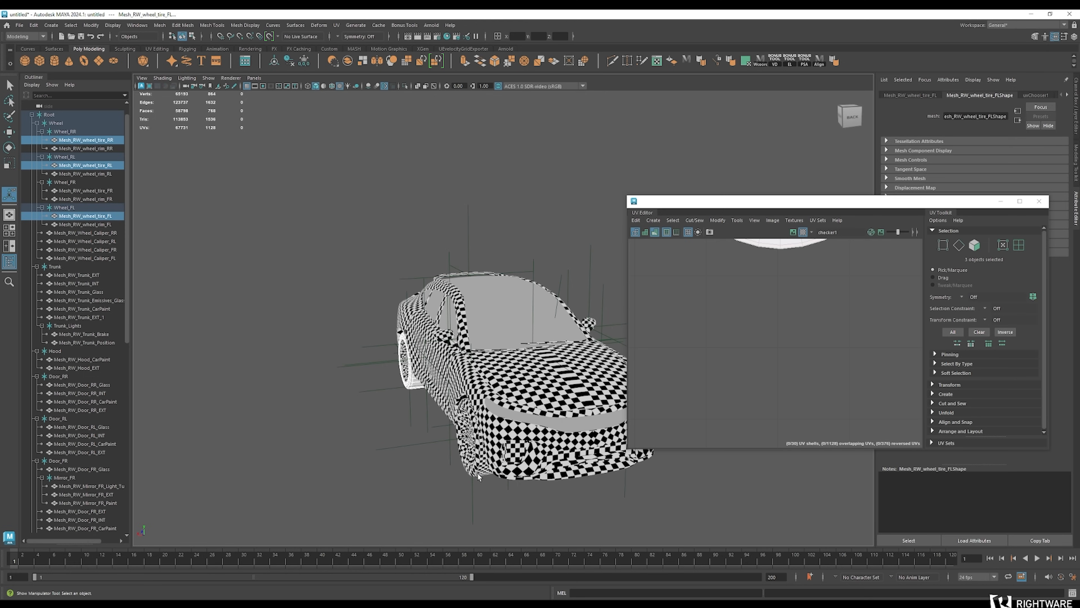
pyautogui.keyDown('shift'); pyautogui.click(465, 475); pyautogui.keyUp('shift')
# Try to increase the checker density on the four tires by scaling up all their UVs together
pyautogui.keyDown('alt'); pyautogui.moveTo(793, 366); pyautogui.dragTo(774, 414, button='middle'); pyautogui.keyUp('alt')
pyautogui.scroll(-4, 851, 374)
pyautogui.keyDown('alt'); pyautogui.moveTo(851, 372); pyautogui.dragTo(811, 358, button='middle'); pyautogui.keyUp('alt')
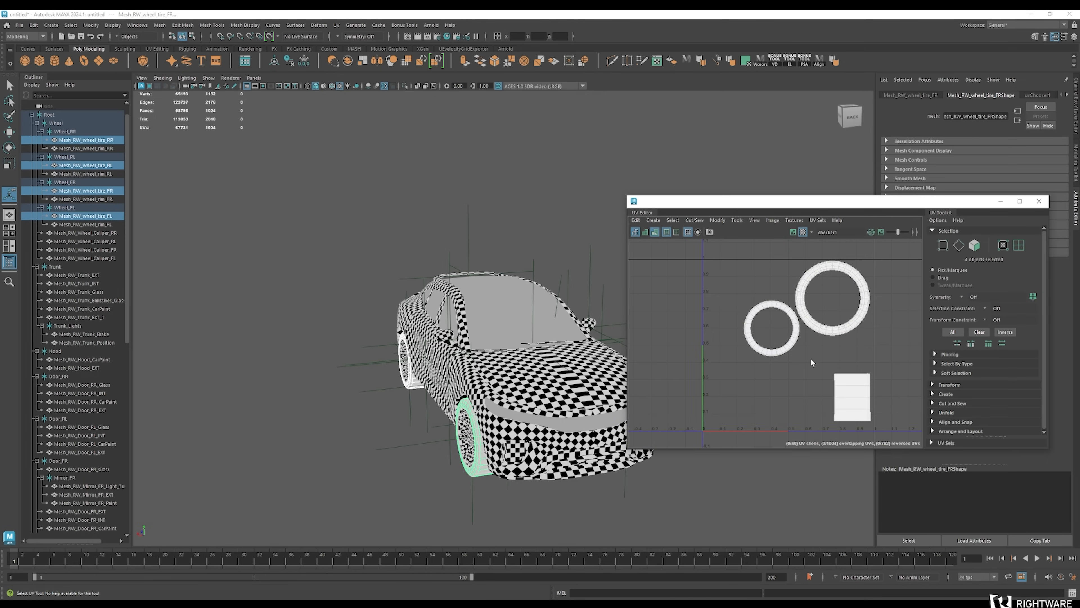
pyautogui.scroll(-2, 811, 363)
pyautogui.press('F12')
pyautogui.moveTo(715, 254); pyautogui.dragTo(921, 447)
pyautogui.press('w')
pyautogui.press('e')
pyautogui.press('r')
pyautogui.moveTo(808, 346); pyautogui.dragTo(1012, 343)
pyautogui.click(439, 466)
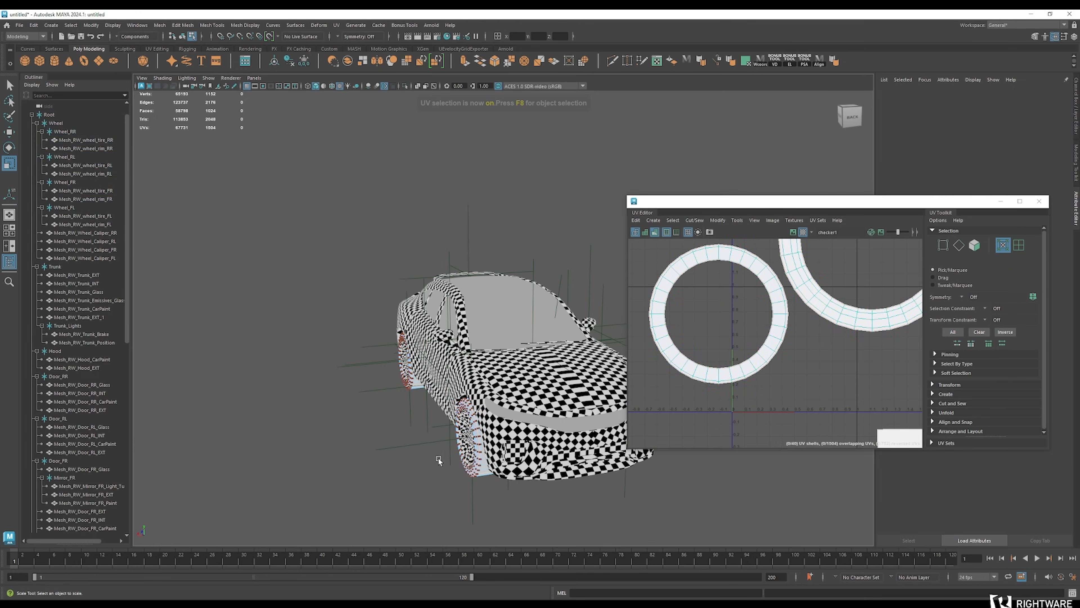
# Return to object selection, clear the selection and examine the checker density on the front wheel
pyautogui.keyDown('alt'); pyautogui.moveTo(439, 466); pyautogui.dragTo(440, 454); pyautogui.keyUp('alt')
pyautogui.press('F8')
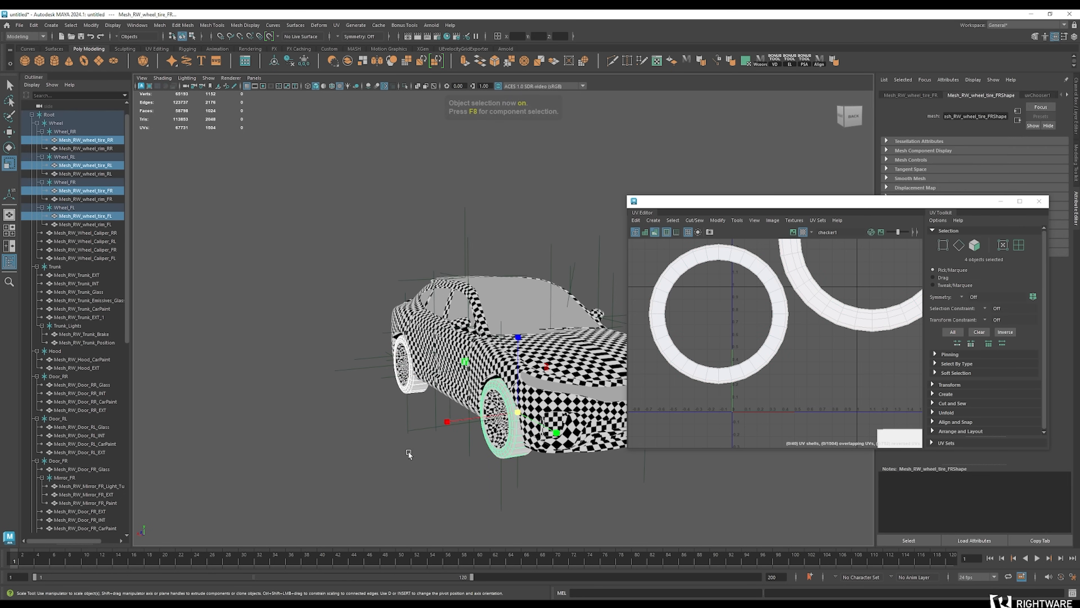
pyautogui.click(408, 453)
pyautogui.keyDown('alt'); pyautogui.moveTo(503, 442); pyautogui.dragTo(538, 440); pyautogui.keyUp('alt')
pyautogui.moveTo(538, 440)
pyautogui.keyDown('alt'); pyautogui.mouseDown(button='right')
pyautogui.moveTo(504, 437)
pyautogui.moveTo(541, 426)
pyautogui.mouseUp(button='right'); pyautogui.keyUp('alt')
pyautogui.keyDown('alt'); pyautogui.moveTo(540, 425); pyautogui.dragTo(532, 414); pyautogui.keyUp('alt')
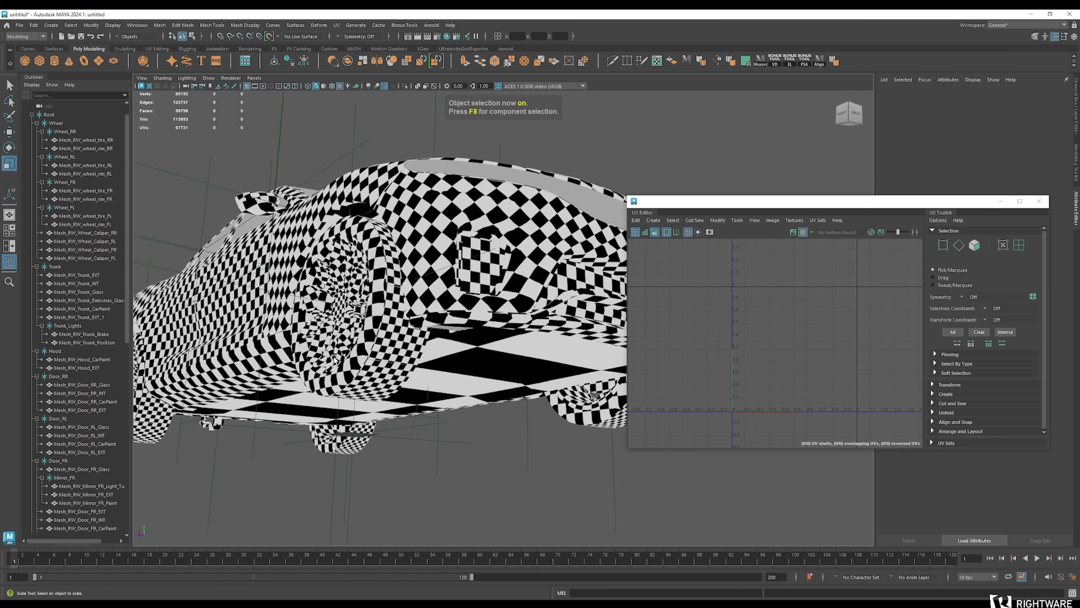
# Select the front-right tire mesh, display its UVMapNormal UV set and switch to UV selection
pyautogui.click(362, 357)
pyautogui.scroll(-3, 816, 344)
pyautogui.scroll(-3, 814, 343)
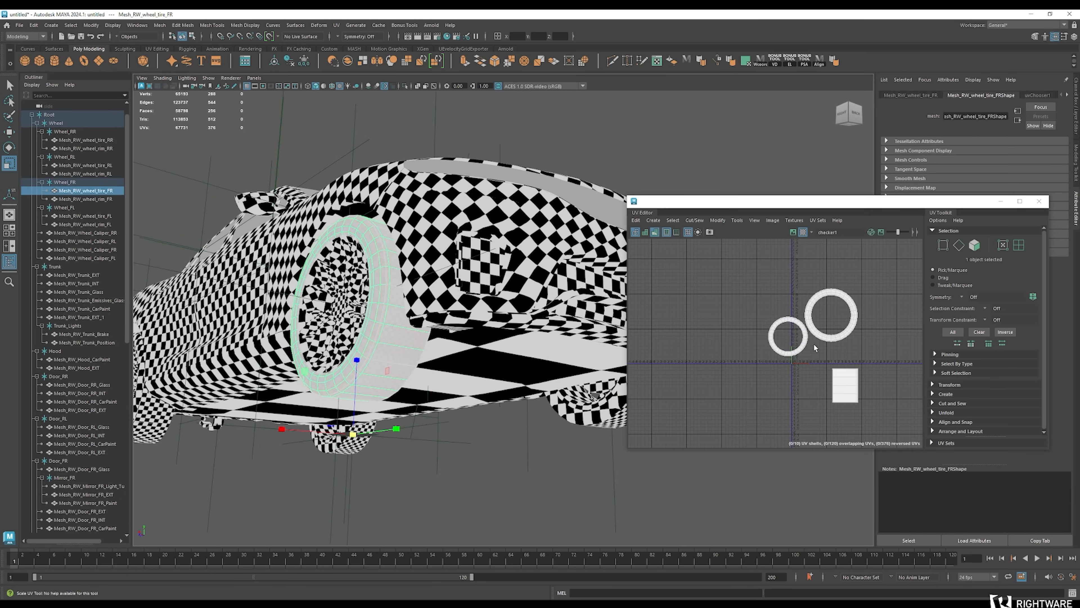
pyautogui.click(791, 222)
pyautogui.click(810, 254)
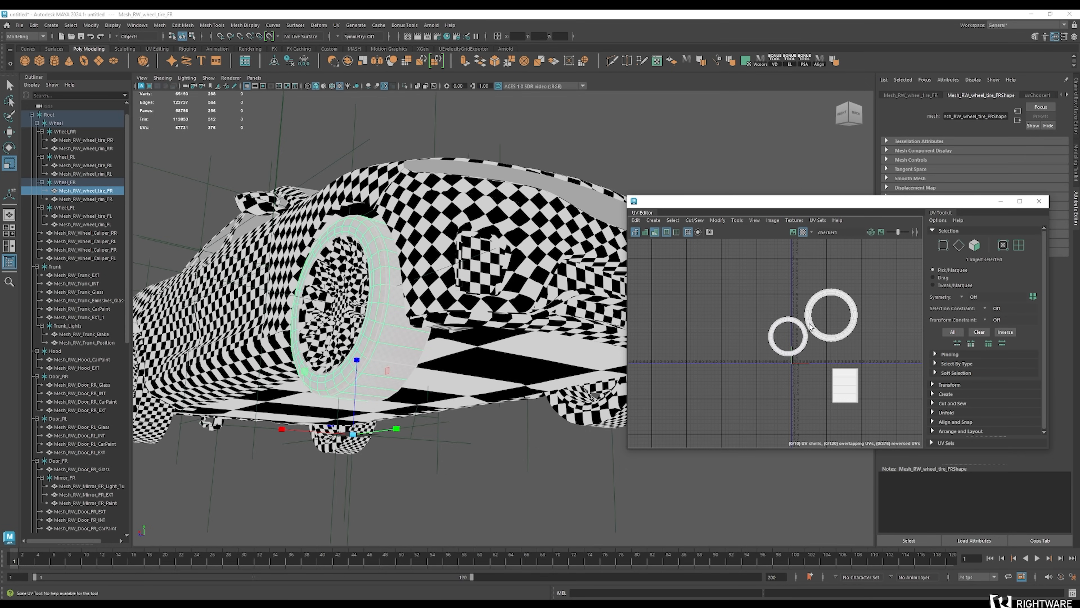
pyautogui.click(818, 221)
pyautogui.click(738, 310)
pyautogui.moveTo(730, 273); pyautogui.dragTo(969, 497)
pyautogui.scroll(-3, 824, 352)
pyautogui.press('F12')
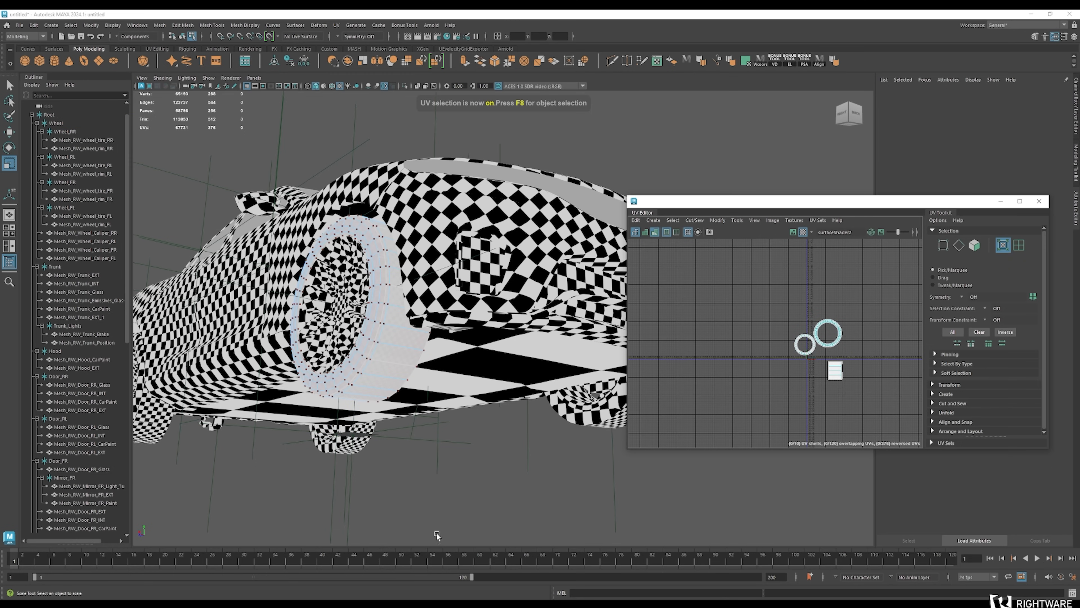
# Try scaling up all the front-right tire's UVs in the UVMap set, and return to object selection
pyautogui.moveTo(774, 293); pyautogui.dragTo(848, 383)
pyautogui.click(817, 221)
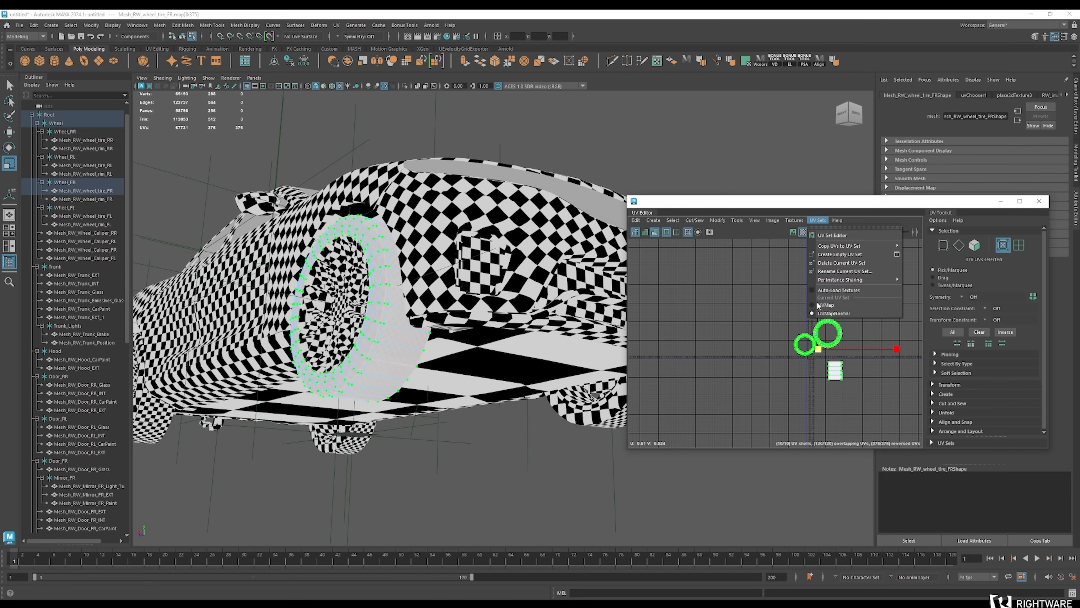
pyautogui.click(818, 305)
pyautogui.moveTo(796, 319); pyautogui.dragTo(845, 344)
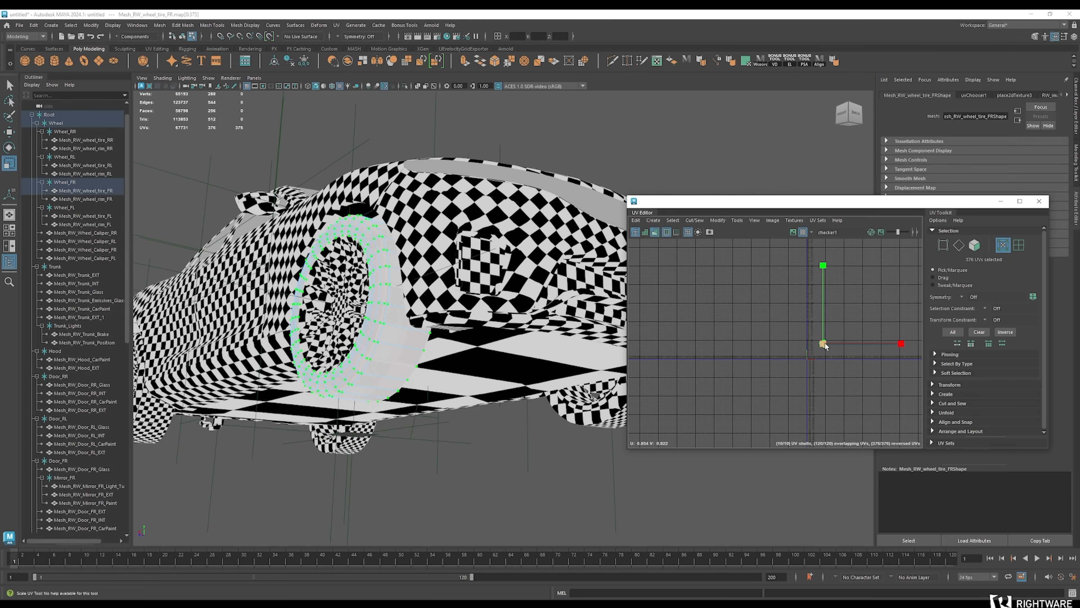
pyautogui.moveTo(816, 347); pyautogui.dragTo(796, 398)
pyautogui.click(501, 493)
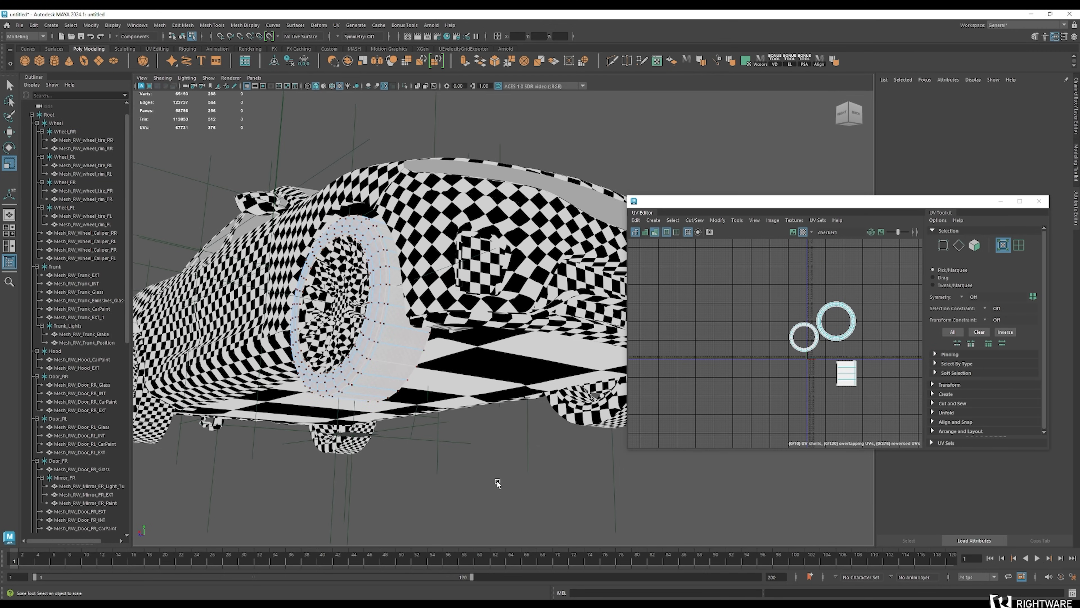
pyautogui.press('F8')
# Compare the checker density of the front-right tire with the surrounding bodywork and the rear wheel
pyautogui.keyDown('alt'); pyautogui.moveTo(496, 480); pyautogui.dragTo(453, 410); pyautogui.keyUp('alt')
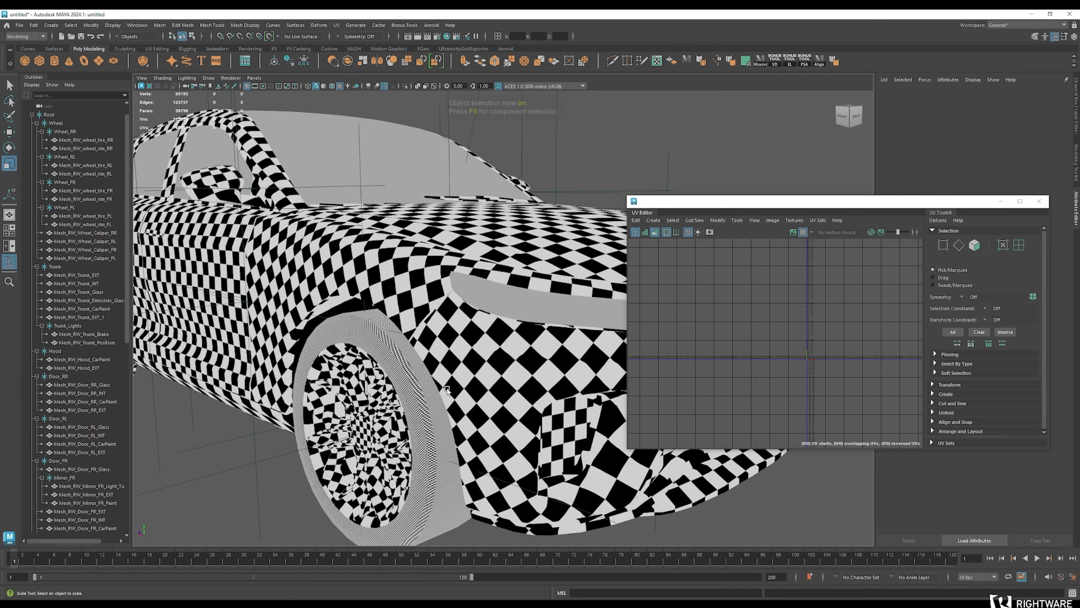
pyautogui.keyDown('alt'); pyautogui.moveTo(427, 461); pyautogui.dragTo(532, 464, button='right'); pyautogui.keyUp('alt')
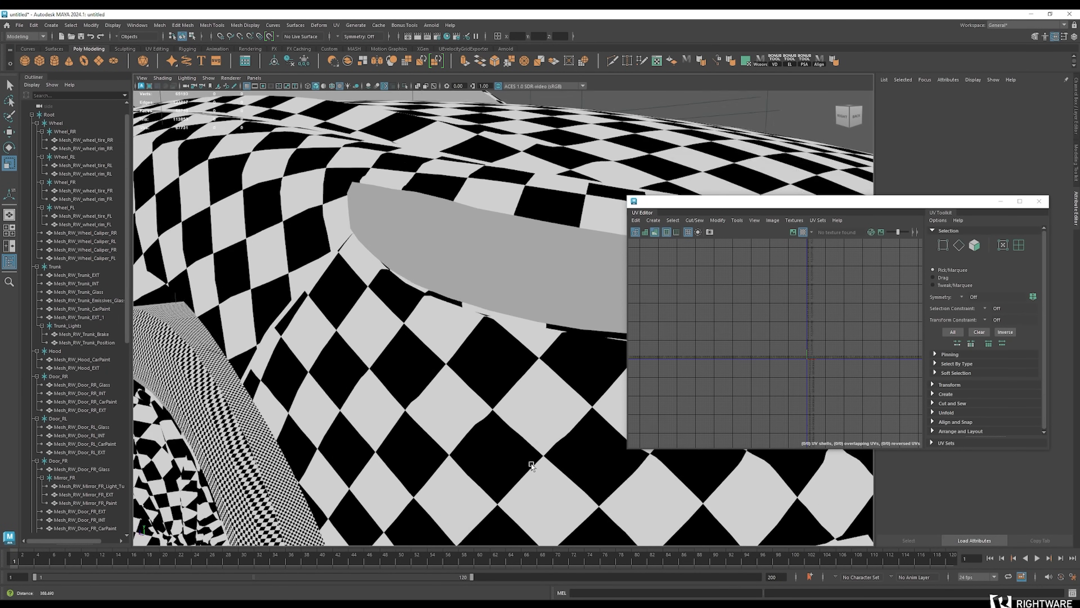
pyautogui.scroll(-5, 531, 465)
pyautogui.scroll(-6, 487, 368)
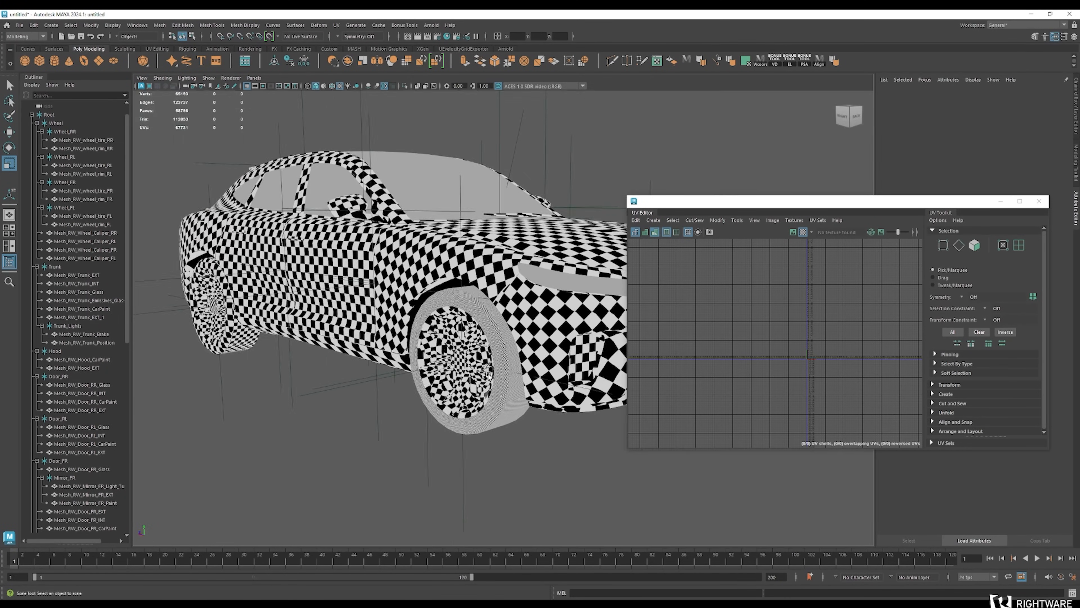
pyautogui.keyDown('alt'); pyautogui.moveTo(488, 375); pyautogui.dragTo(454, 396); pyautogui.keyUp('alt')
pyautogui.keyDown('alt'); pyautogui.moveTo(358, 430); pyautogui.dragTo(344, 435); pyautogui.keyUp('alt')
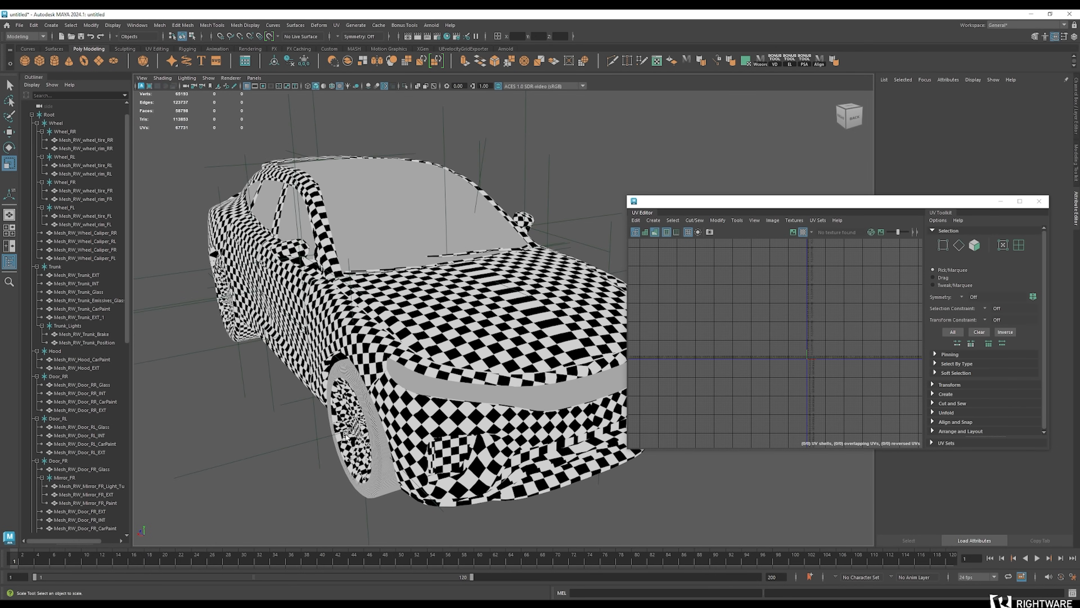
# Undo the tire UV scaling, return to object selection and deselect the four tires
pyautogui.hotkey('ctrl', 'z')
pyautogui.hotkey('ctrl', 'z')
pyautogui.hotkey('ctrl', 'z')
pyautogui.hotkey('ctrl', 'z')
pyautogui.hotkey('ctrl', 'z')
pyautogui.hotkey('ctrl', 'z')
pyautogui.hotkey('ctrl', 'z')
pyautogui.hotkey('ctrl', 'z')
pyautogui.hotkey('ctrl', 'z')
pyautogui.hotkey('ctrl', 'z')
pyautogui.click(306, 443)
pyautogui.press('F8')
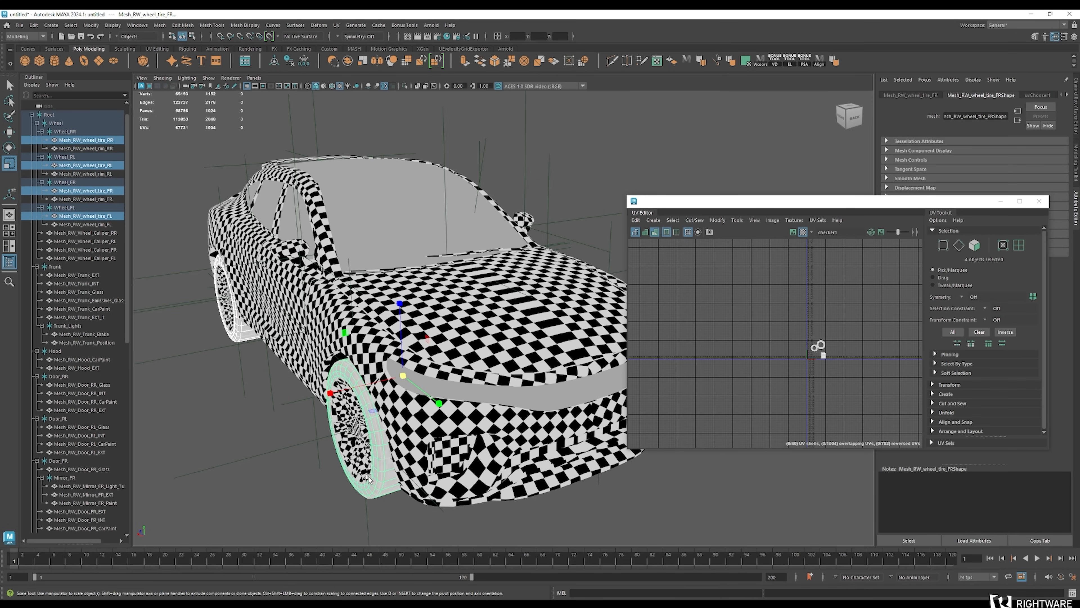
pyautogui.scroll(-2, 368, 477)
pyautogui.scroll(1, 368, 477)
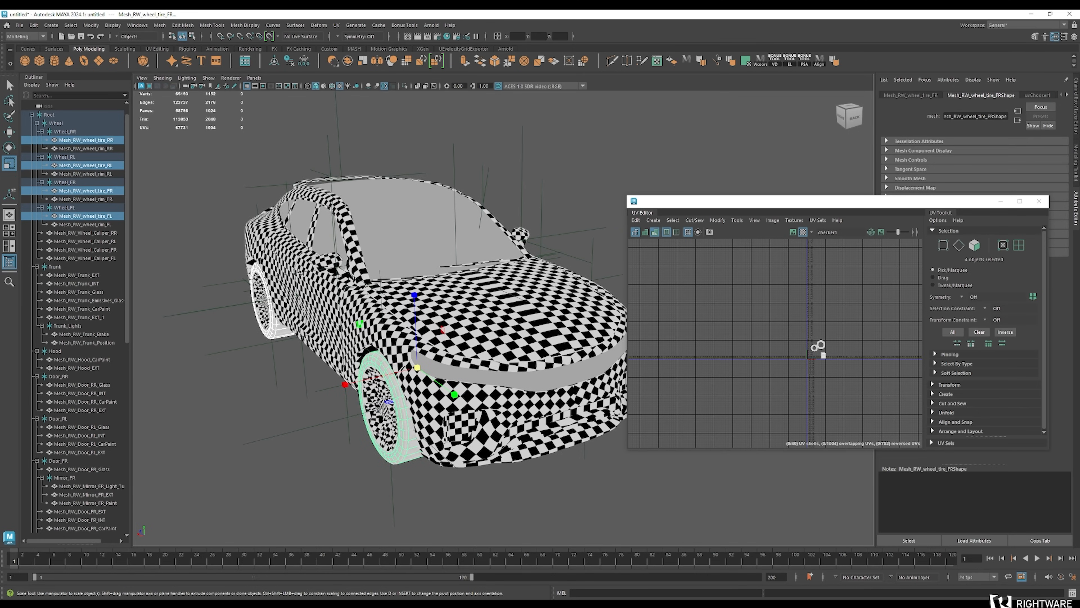
pyautogui.click(246, 448)
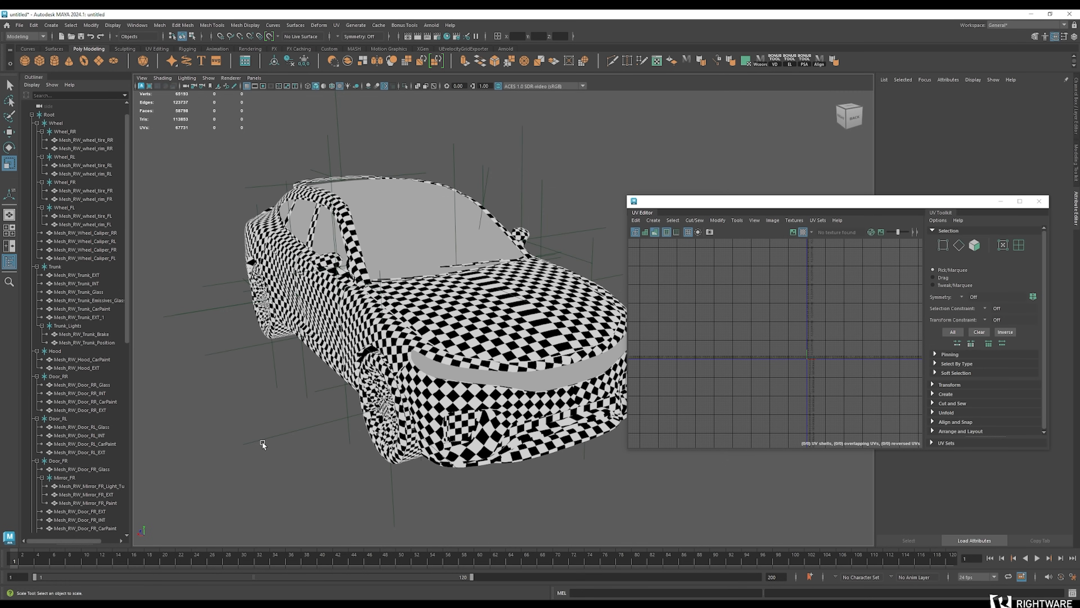
# Examine the rear-right door's glass, interior, car paint and exterior meshes one at a time in the model hierarchy
pyautogui.scroll(-3, 289, 438)
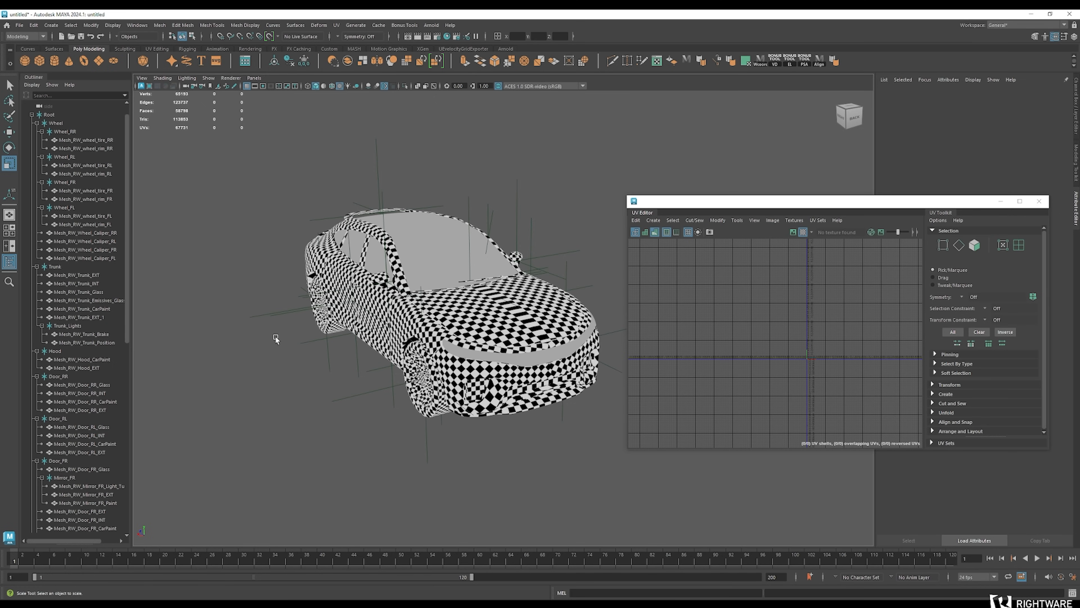
pyautogui.click(85, 384)
pyautogui.click(85, 392)
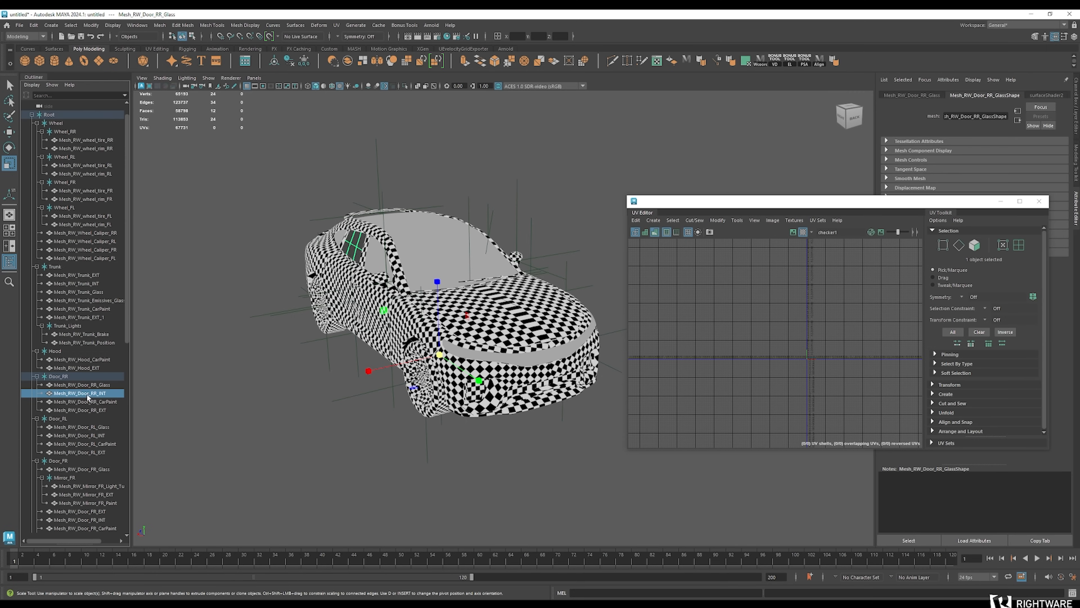
pyautogui.click(85, 401)
pyautogui.click(85, 411)
pyautogui.click(82, 404)
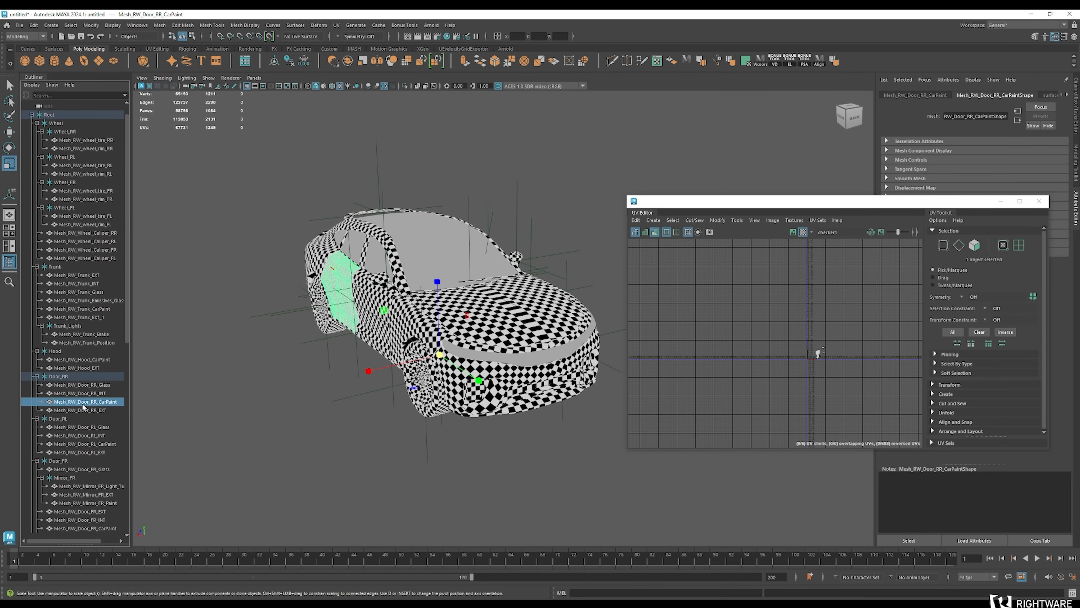
pyautogui.click(83, 396)
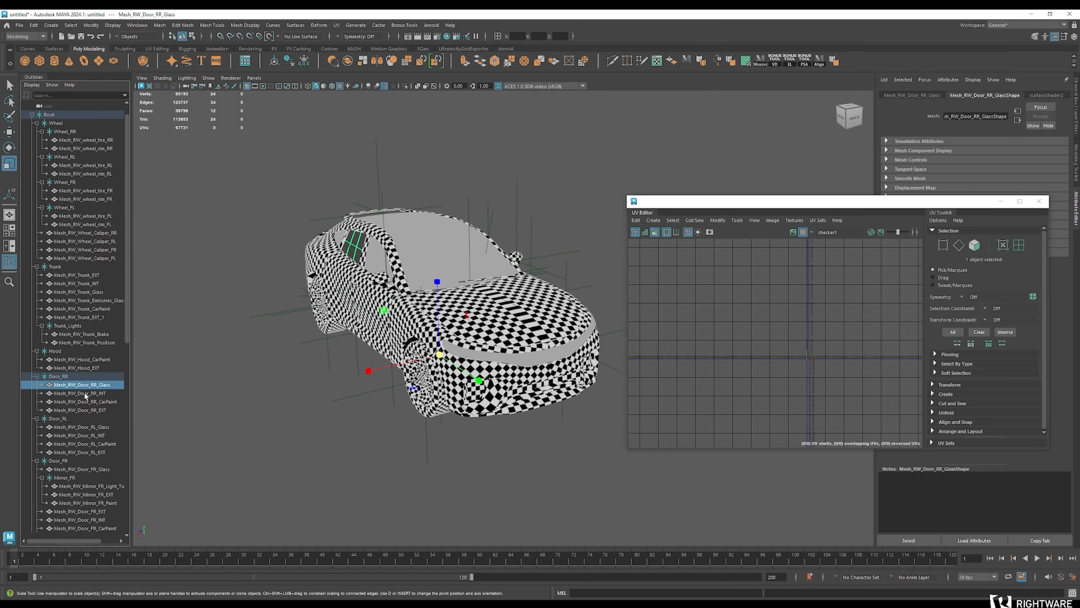
pyautogui.click(89, 400)
pyautogui.click(85, 410)
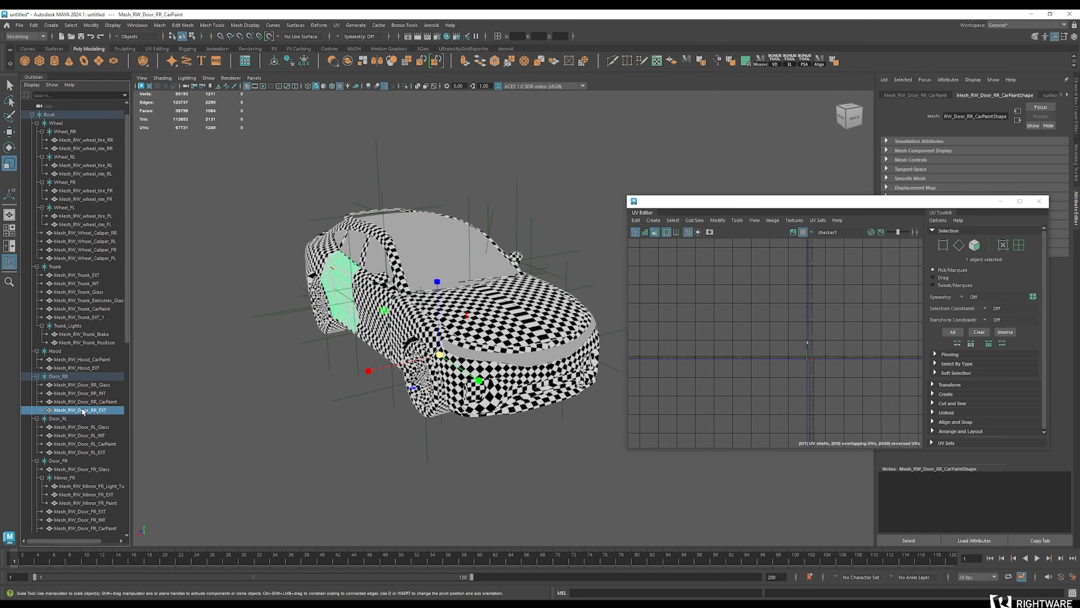
pyautogui.click(82, 386)
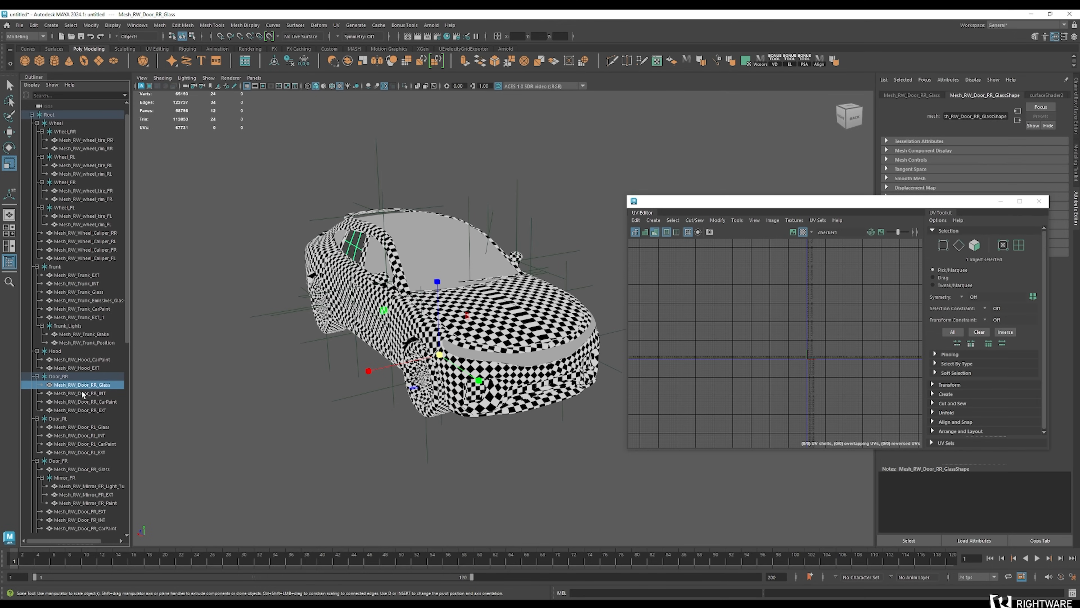
pyautogui.click(81, 393)
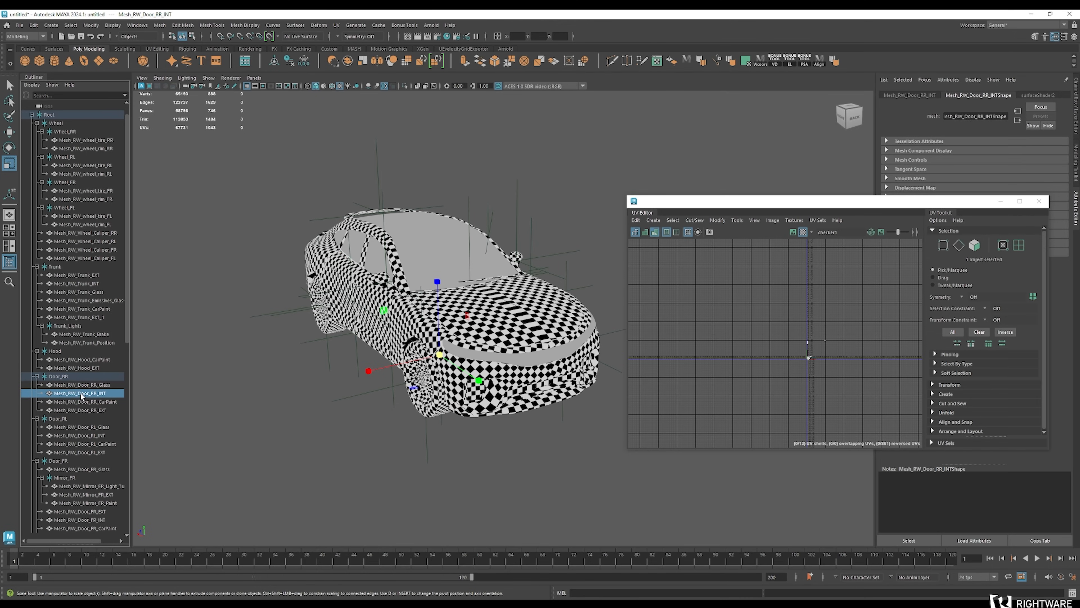
pyautogui.click(94, 385)
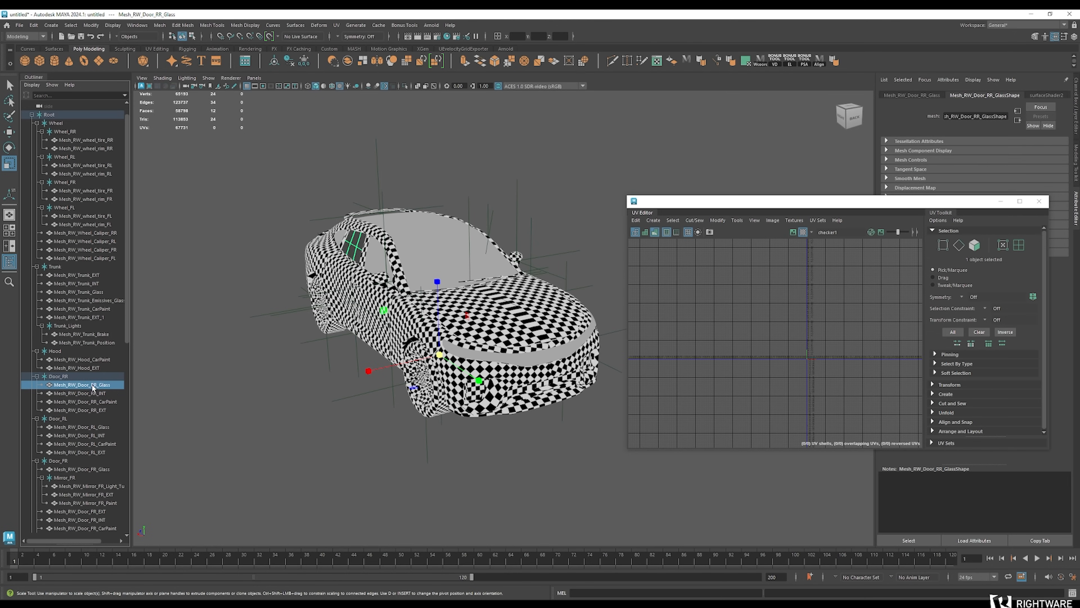
# Check the surface shader assigned to the rear-right door glass and go through the door's other meshes
pyautogui.click(1027, 96)
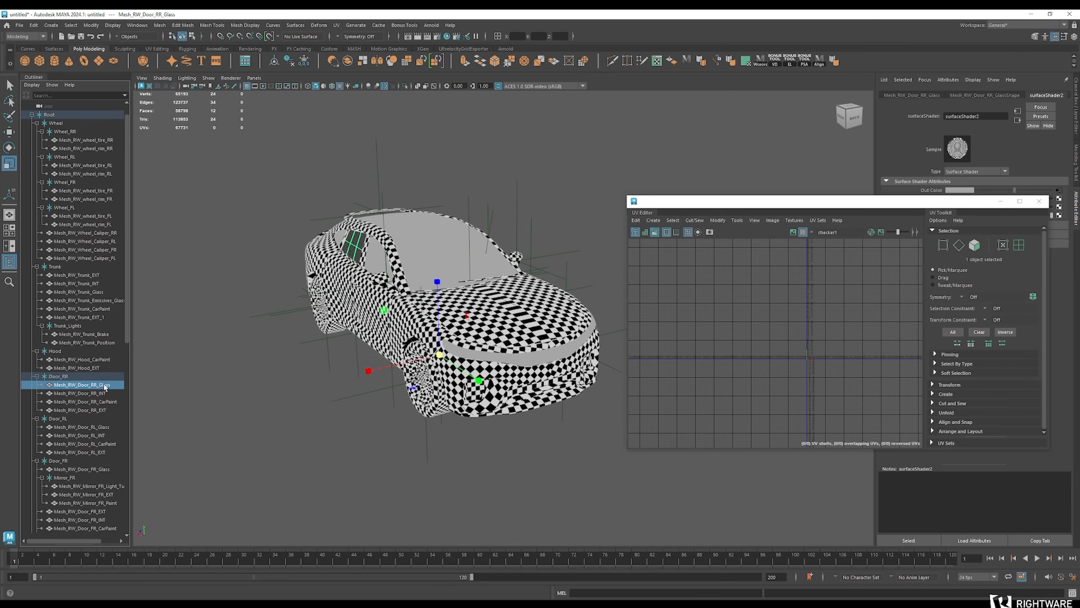
pyautogui.click(87, 394)
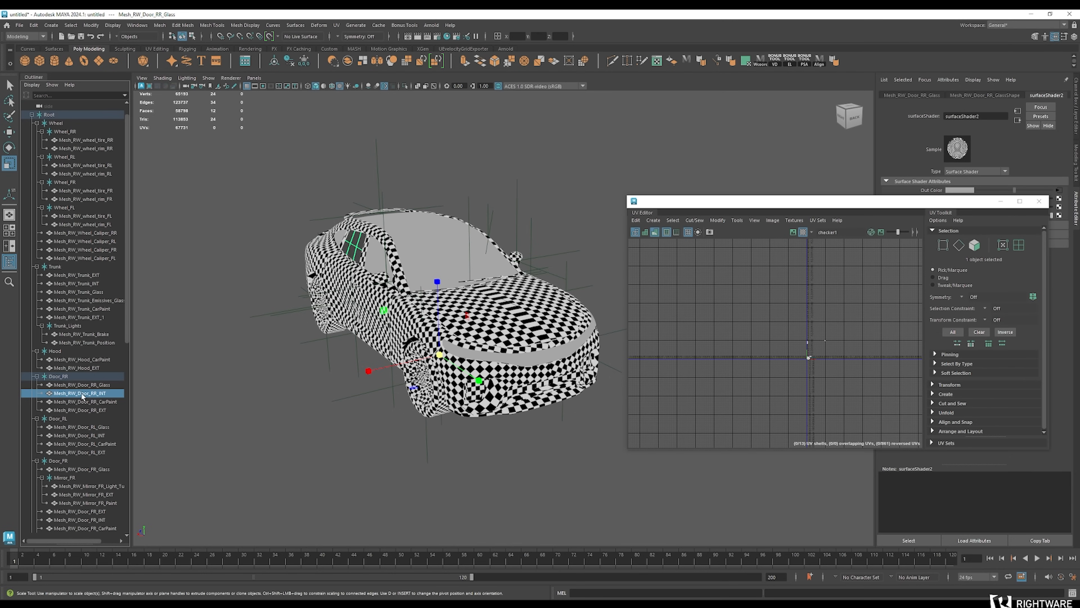
pyautogui.click(85, 402)
pyautogui.click(83, 411)
pyautogui.click(87, 385)
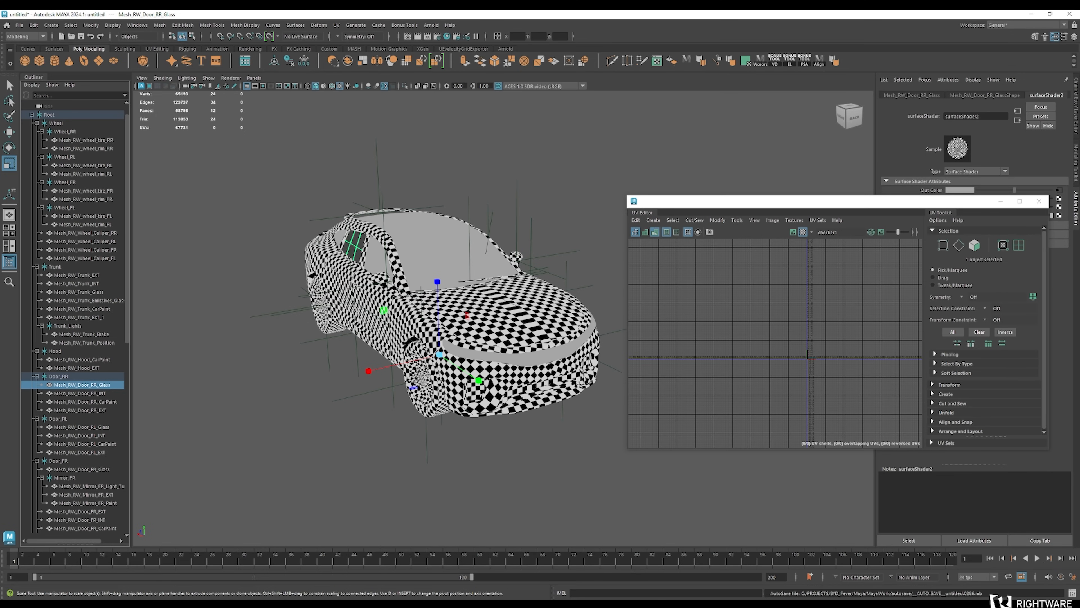
# Select a patch of faces on the rear-right door's car paint mesh using face selection
pyautogui.keyDown('alt'); pyautogui.moveTo(293, 348); pyautogui.dragTo(430, 346); pyautogui.keyUp('alt')
pyautogui.keyDown('alt'); pyautogui.moveTo(430, 345); pyautogui.dragTo(513, 368, button='right'); pyautogui.keyUp('alt')
pyautogui.press('F10')
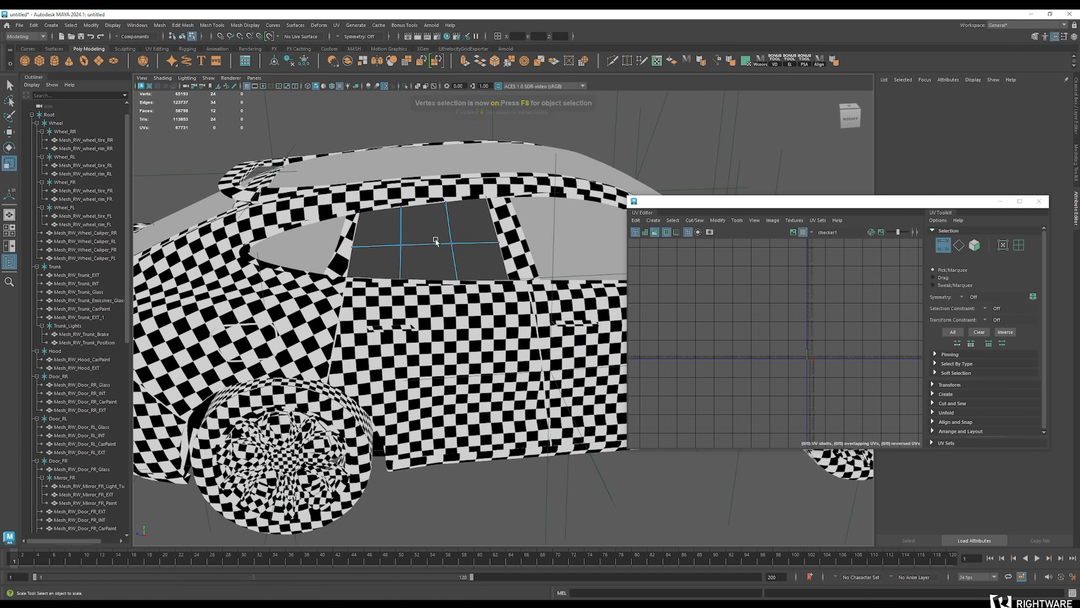
pyautogui.click(448, 340)
pyautogui.press('F11')
pyautogui.press('F12')
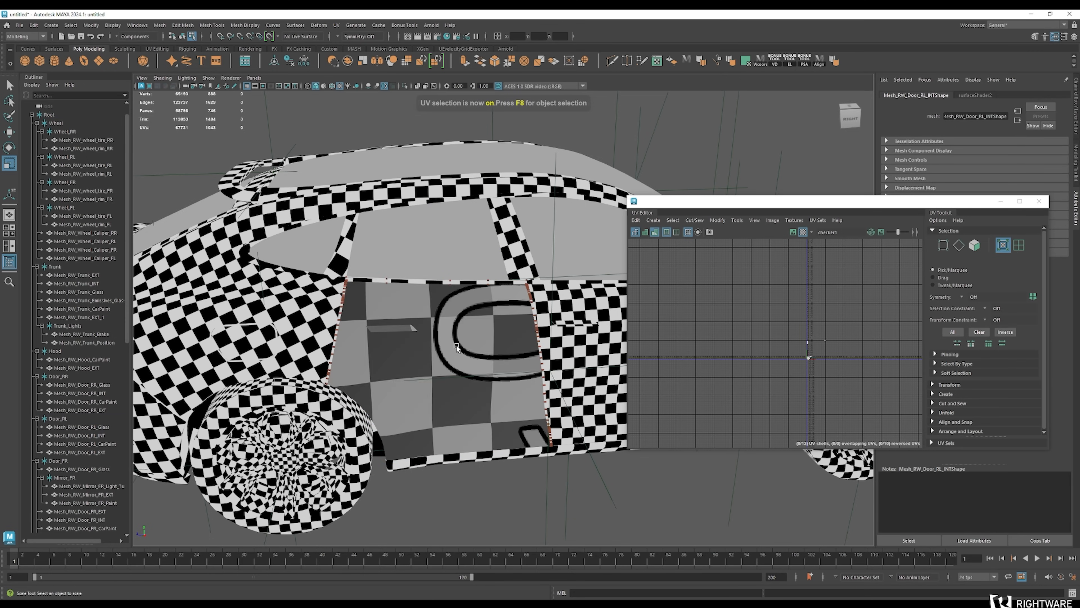
pyautogui.press('F11')
pyautogui.click(436, 366)
pyautogui.click(477, 336)
pyautogui.doubleClick(475, 335)
pyautogui.click(476, 338)
pyautogui.moveTo(469, 314); pyautogui.dragTo(443, 387)
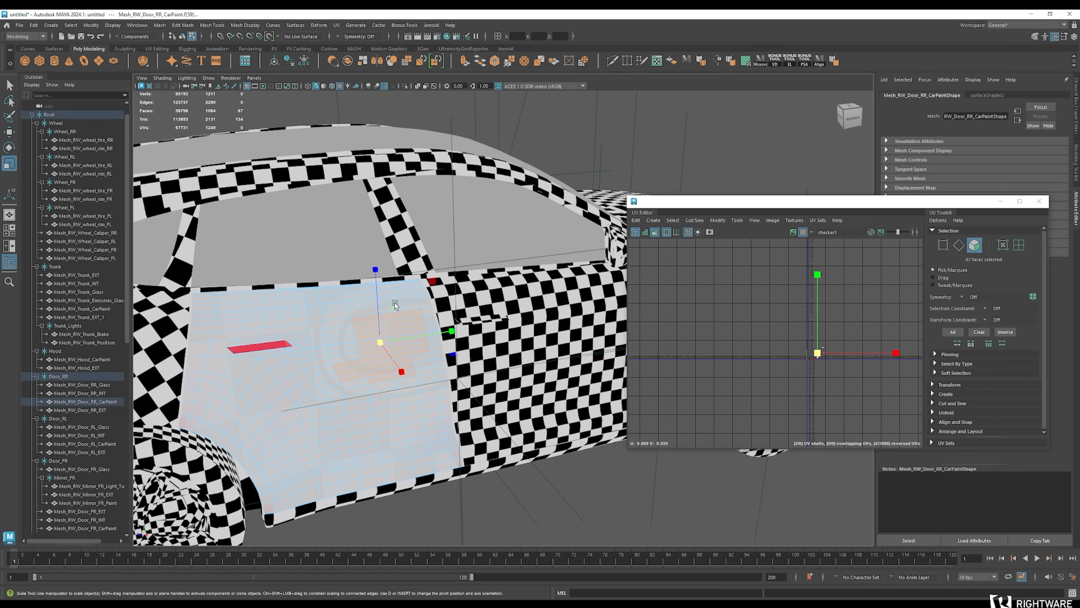
# Assign a new Lambert material to the selected faces of the rear-right door
pyautogui.press('space')
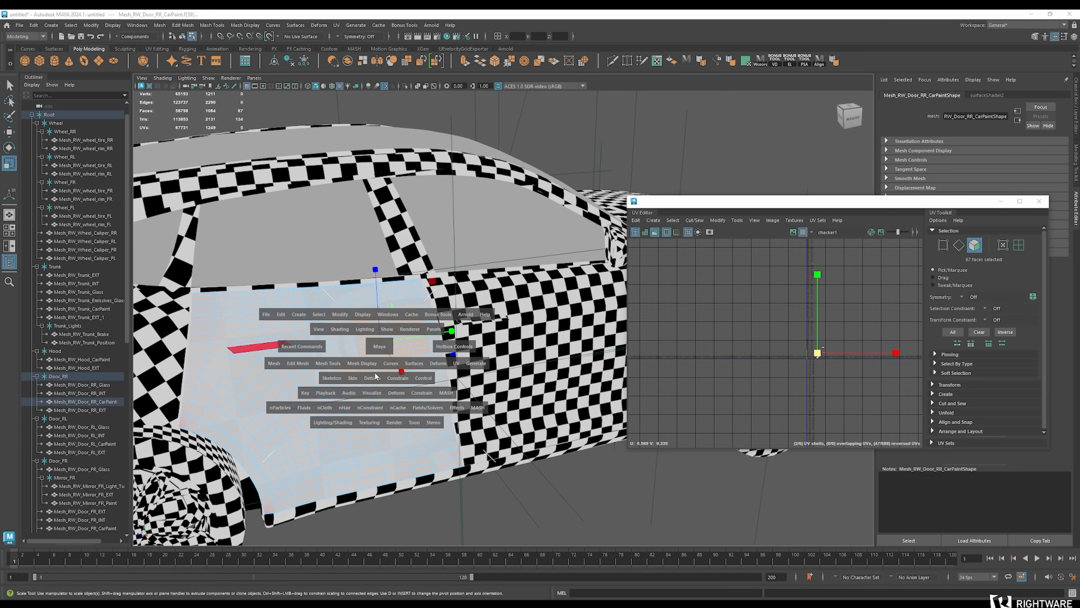
pyautogui.rightClick(382, 349)
pyautogui.moveTo(389, 565)
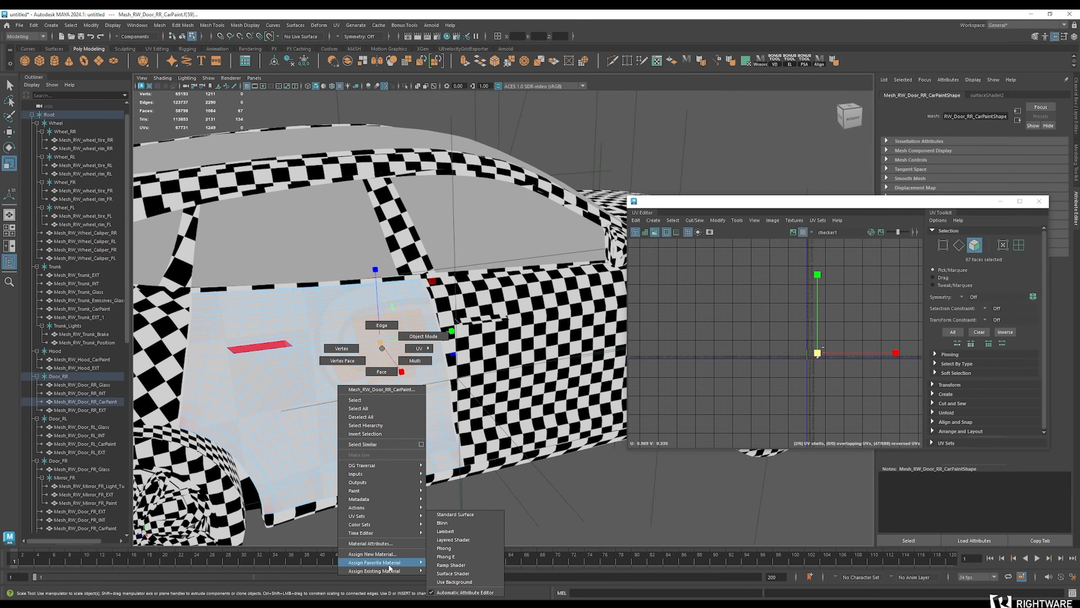
pyautogui.click(463, 532)
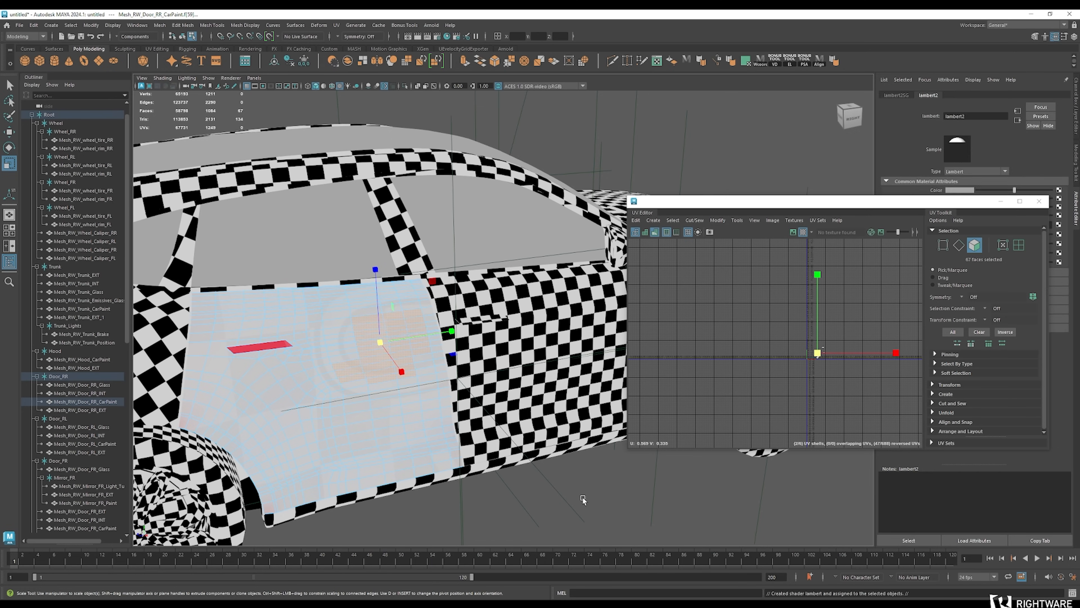
pyautogui.scroll(3, 497, 437)
pyautogui.scroll(-5, 497, 437)
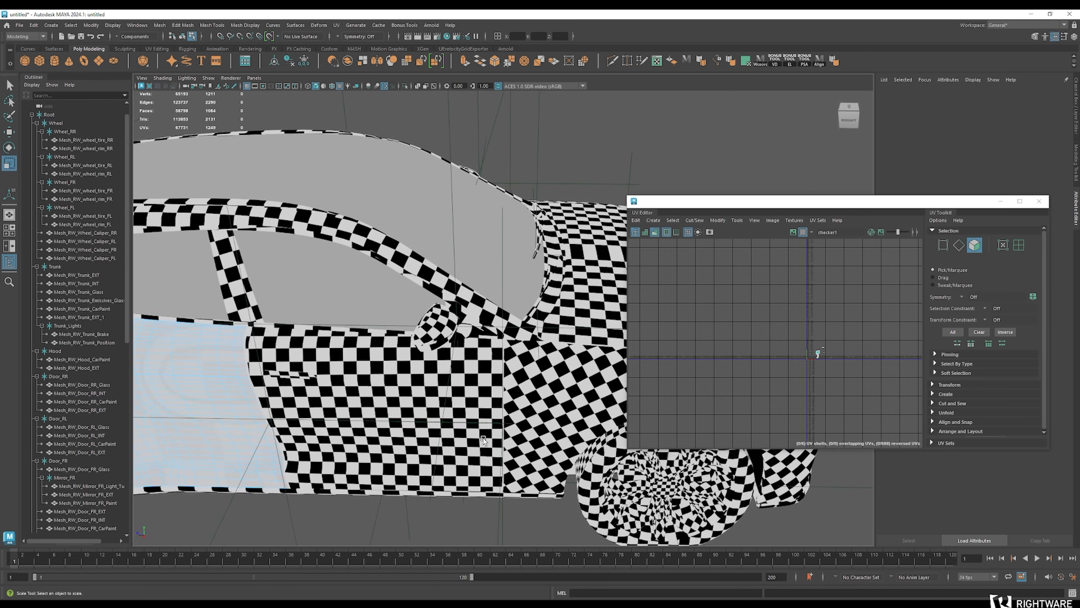
# Select the rear-right door's car paint mesh as an object and set its Lambert material's color to black
pyautogui.press('F8')
pyautogui.click(449, 478)
pyautogui.keyDown('alt'); pyautogui.moveTo(449, 478); pyautogui.dragTo(492, 465); pyautogui.keyUp('alt')
pyautogui.keyDown('alt'); pyautogui.moveTo(470, 453); pyautogui.dragTo(506, 421, button='right'); pyautogui.keyUp('alt')
pyautogui.click(502, 326)
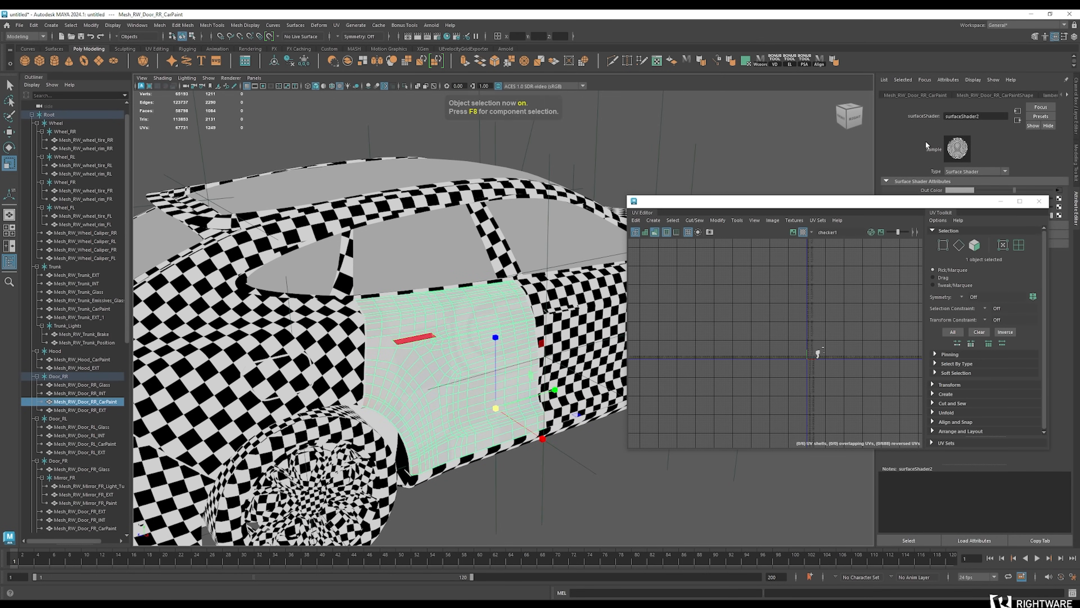
pyautogui.click(1068, 95)
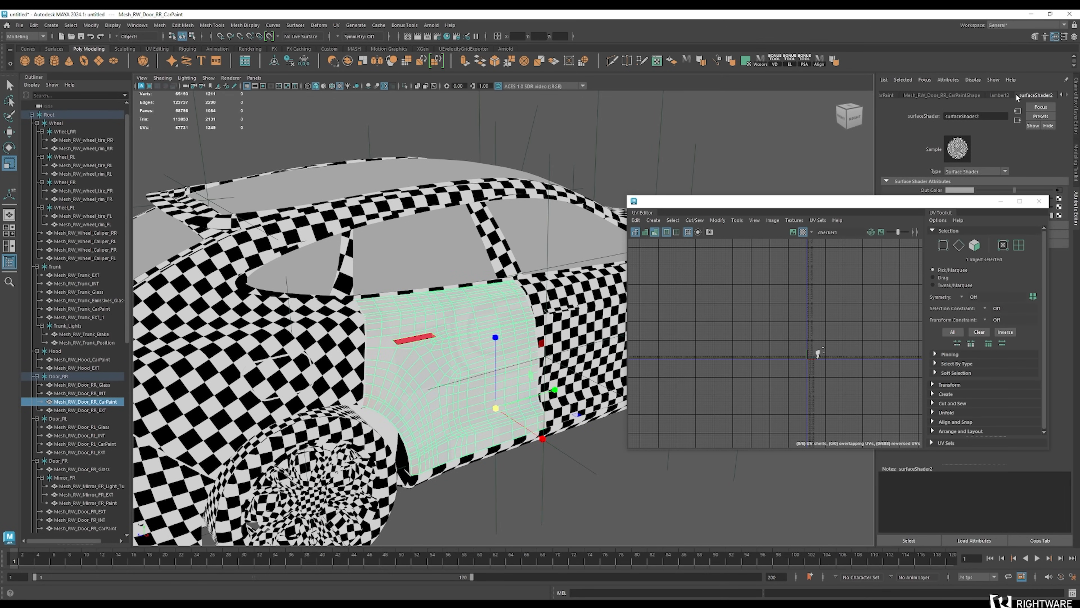
pyautogui.click(999, 95)
pyautogui.moveTo(969, 201); pyautogui.dragTo(993, 336)
pyautogui.click(701, 174)
pyautogui.keyDown('alt'); pyautogui.moveTo(701, 214); pyautogui.dragTo(570, 242); pyautogui.keyUp('alt')
pyautogui.keyDown('alt'); pyautogui.moveTo(377, 252); pyautogui.dragTo(523, 249); pyautogui.keyUp('alt')
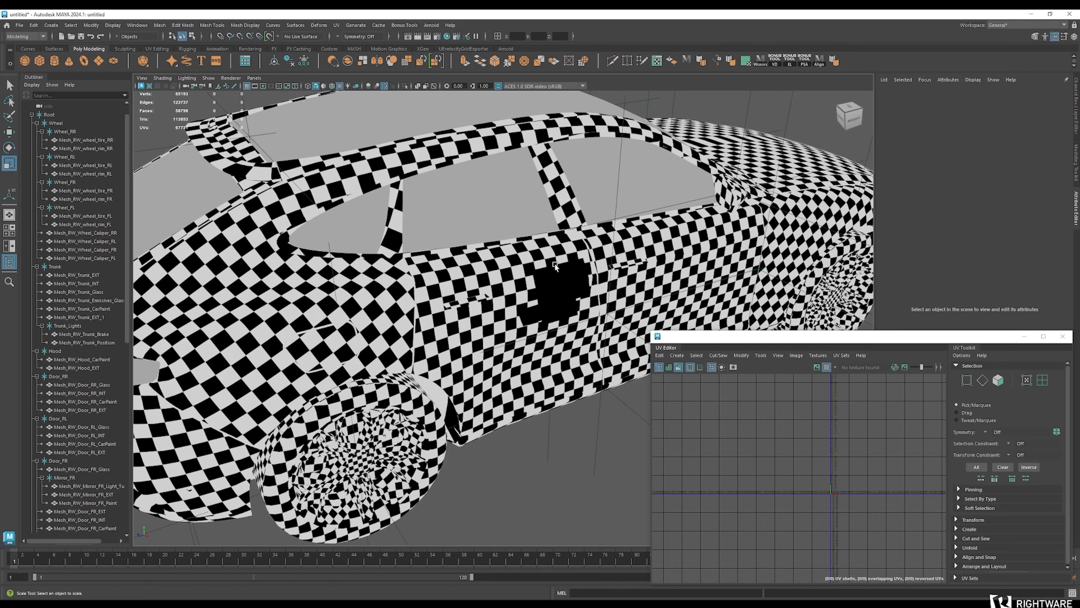
# Undo the Lambert material assignment on the rear-right door, then return to object selection with nothing selected
pyautogui.click(573, 353)
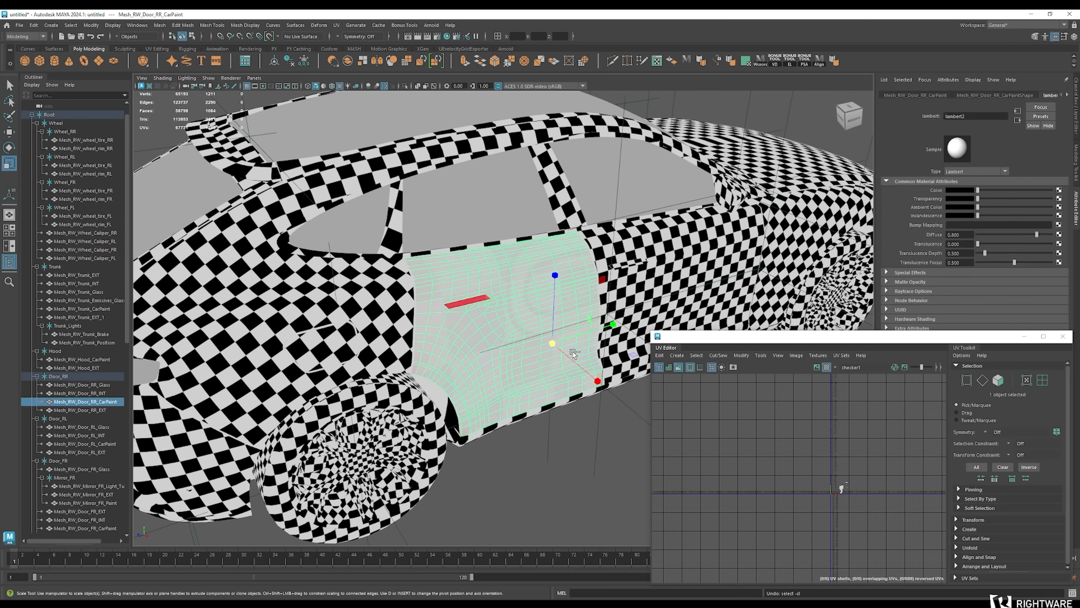
pyautogui.hotkey('ctrl', 'z')
pyautogui.hotkey('ctrl', 'z')
pyautogui.hotkey('ctrl', 'z')
pyautogui.hotkey('ctrl', 'z')
pyautogui.hotkey('ctrl', 'z')
pyautogui.hotkey('ctrl', 'z')
pyautogui.click(551, 437)
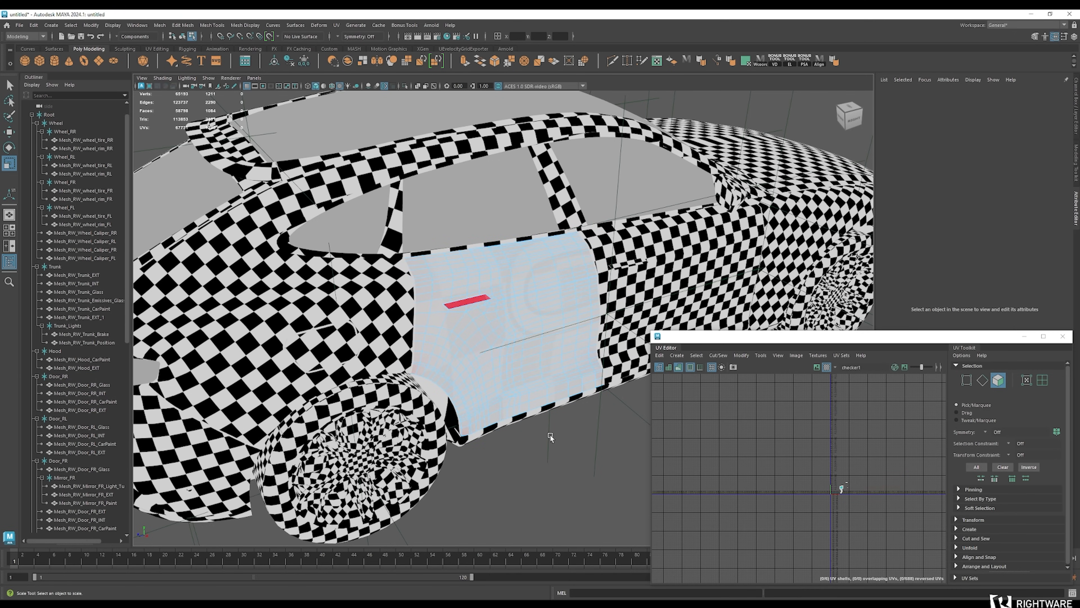
pyautogui.press('F8')
pyautogui.click(538, 449)
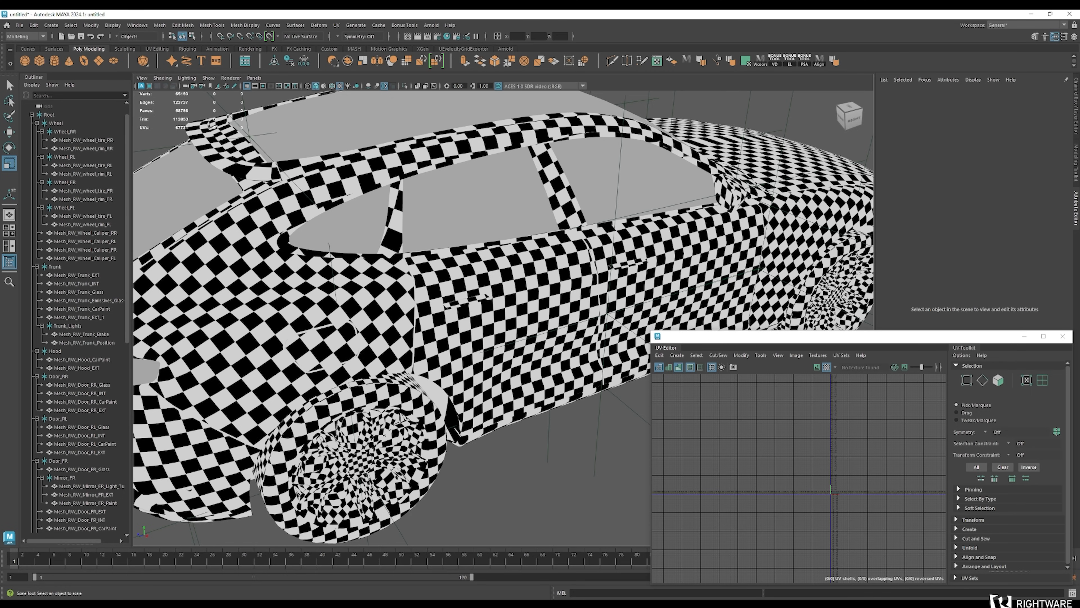
# Select and isolate the main car paint body mesh, focusing on the rear quarter panel below the tail-light opening
pyautogui.click(210, 341)
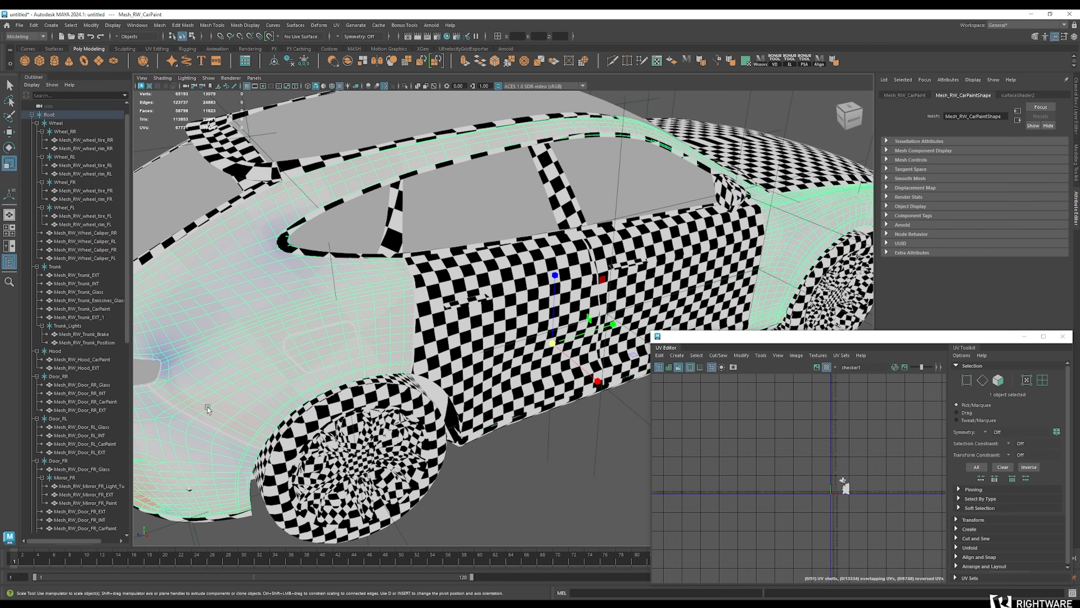
pyautogui.keyDown('alt'); pyautogui.moveTo(207, 407); pyautogui.dragTo(416, 308, button='middle'); pyautogui.keyUp('alt')
pyautogui.hotkey('ctrl', '1')
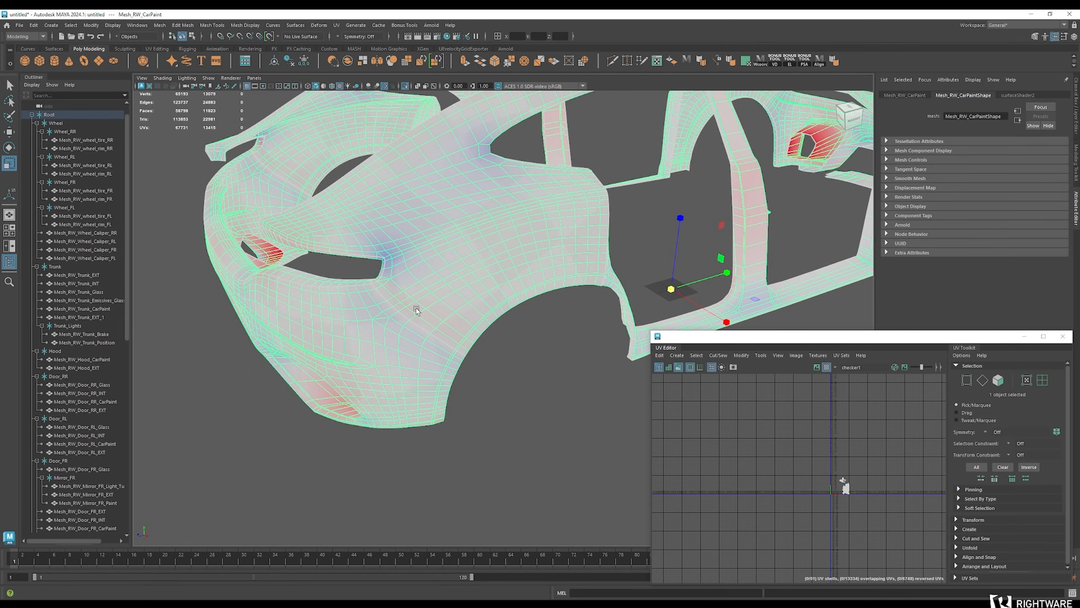
pyautogui.scroll(5, 309, 348)
pyautogui.keyDown('alt'); pyautogui.moveTo(310, 348); pyautogui.dragTo(433, 400); pyautogui.keyUp('alt')
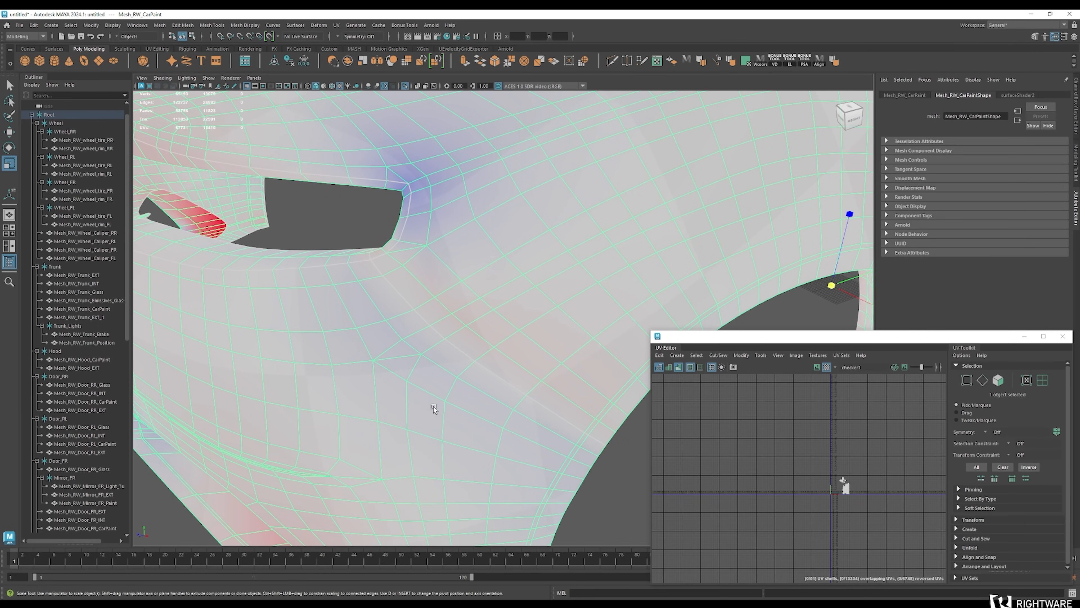
# Delete an edge on the rear quarter panel between the tail-light opening and the wheel arch
pyautogui.press('F10')
pyautogui.click(427, 391)
pyautogui.press('Delete')
pyautogui.keyDown('alt'); pyautogui.moveTo(453, 412); pyautogui.dragTo(398, 355); pyautogui.keyUp('alt')
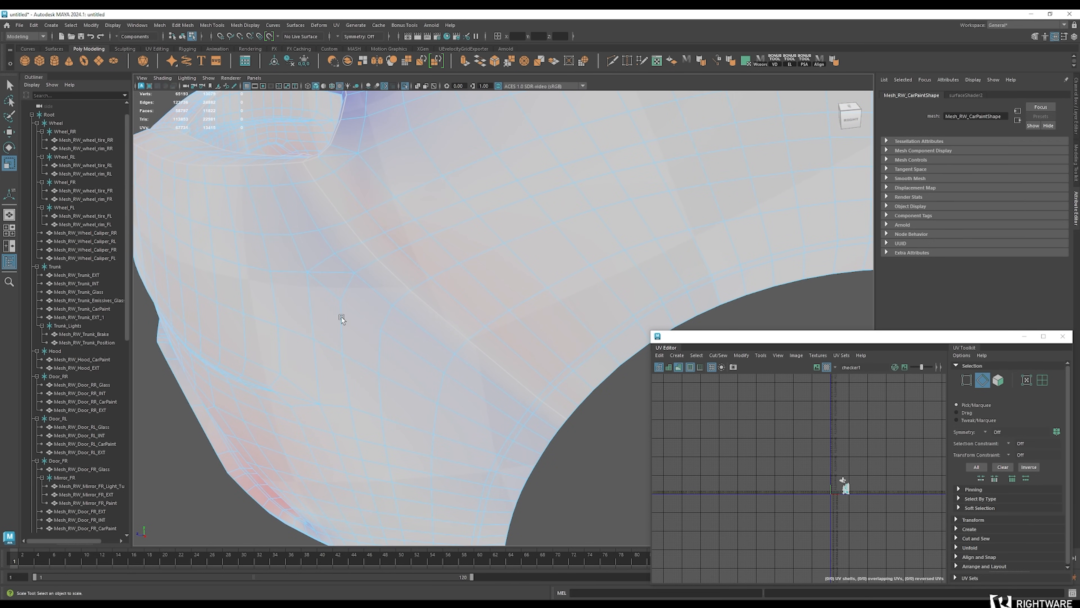
pyautogui.keyDown('alt'); pyautogui.moveTo(384, 338); pyautogui.dragTo(379, 367); pyautogui.keyUp('alt')
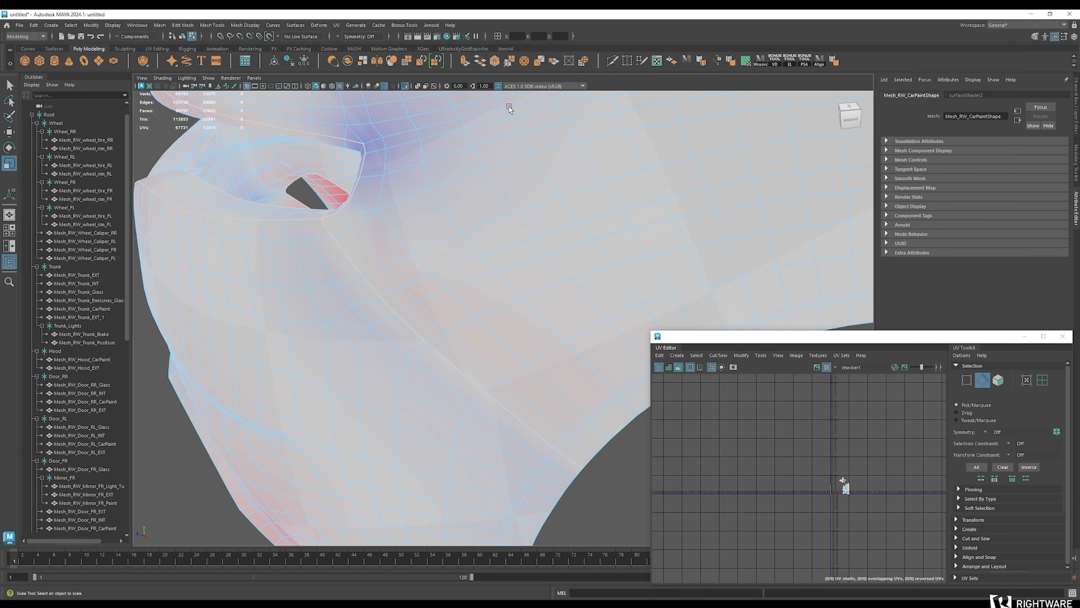
# Cut a new edge across the faces of the rear quarter panel with the Multi-Cut tool
pyautogui.click(611, 61)
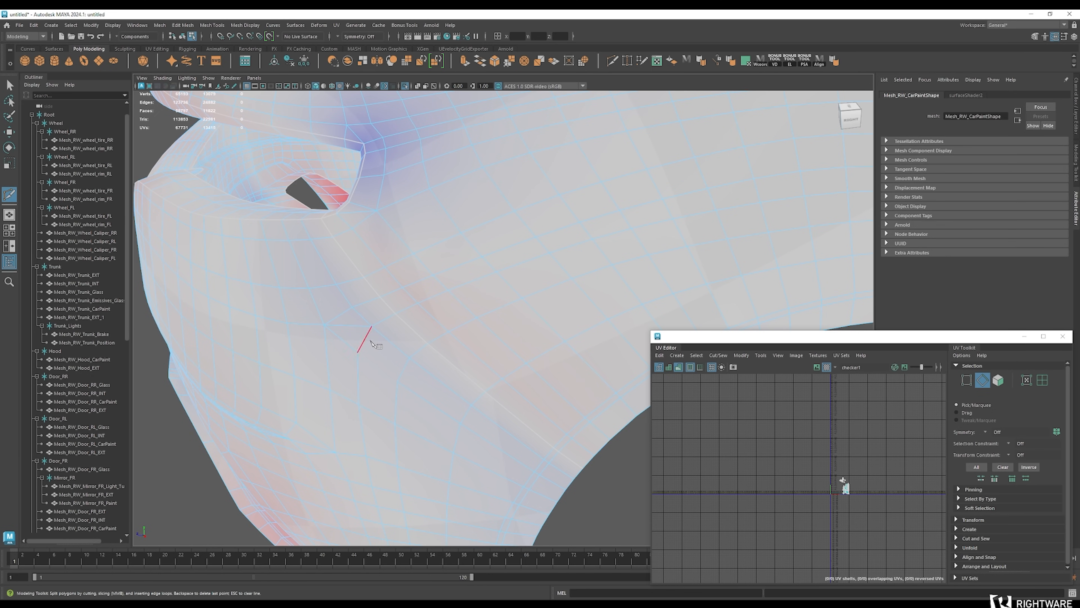
pyautogui.click(372, 326)
pyautogui.click(397, 382)
pyautogui.click(359, 404)
pyautogui.press('Return')
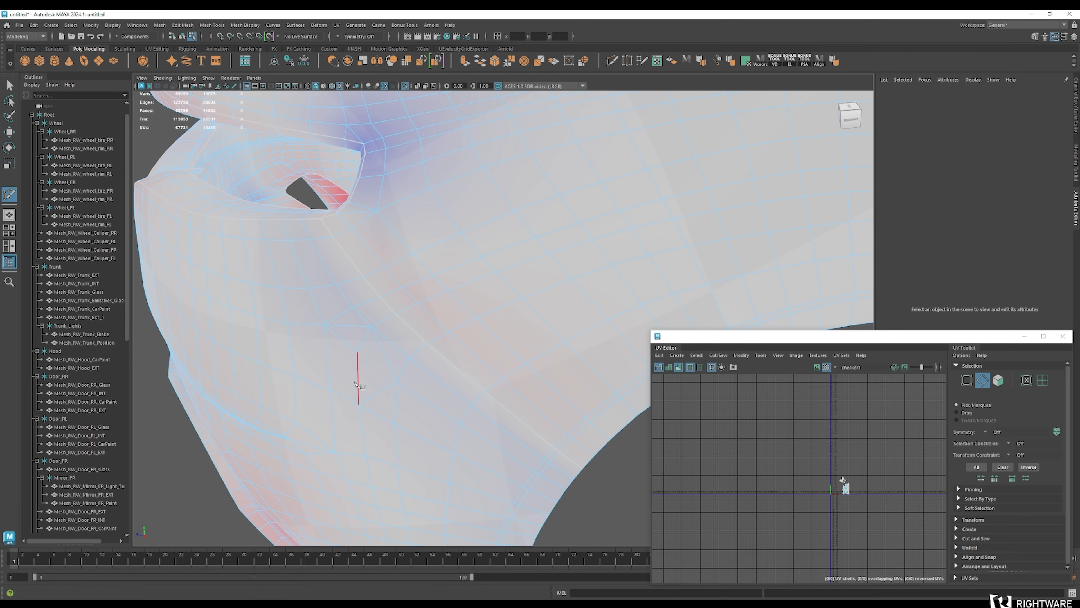
# Try further Multi-Cut points on the rear quarter panel, undo them and return to the Select tool
pyautogui.click(397, 381)
pyautogui.press('Escape')
pyautogui.click(365, 360)
pyautogui.click(398, 381)
pyautogui.hotkey('ctrl', 'z')
pyautogui.press('q')
pyautogui.hotkey('ctrl', 'z')
pyautogui.click(386, 412)
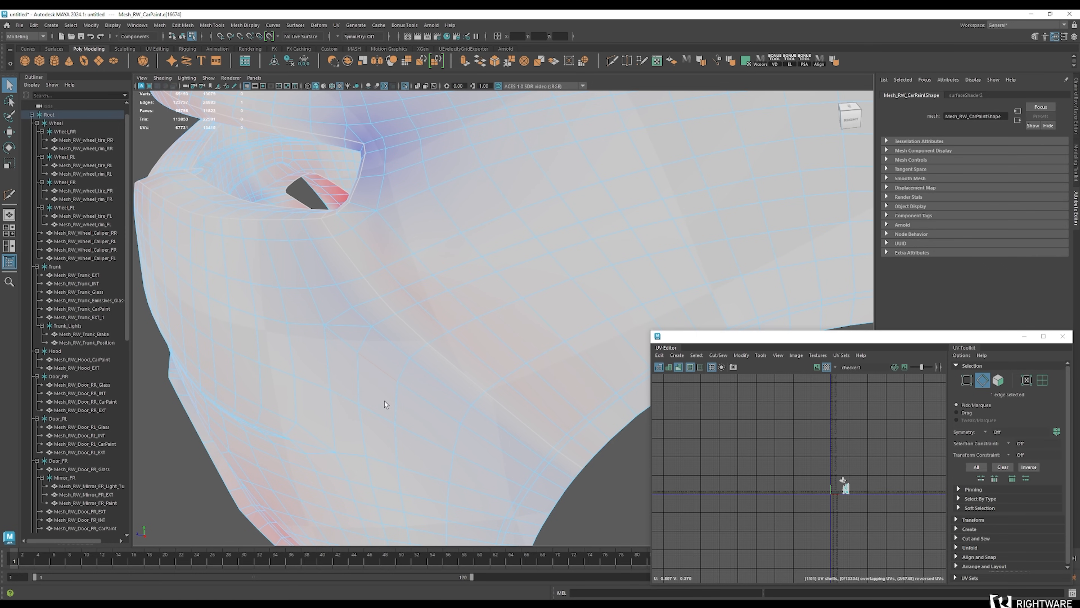
# Search the body for holed faces with a polygon selection constraint set to All and Next
pyautogui.click(70, 25)
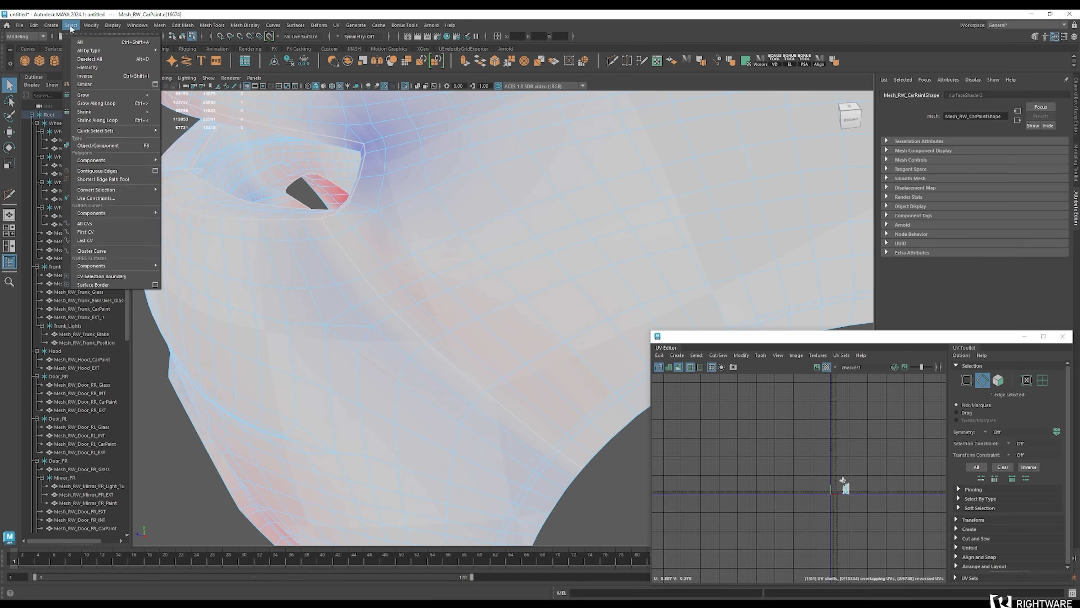
pyautogui.click(122, 198)
pyautogui.click(455, 290)
pyautogui.press('F9')
pyautogui.press('F11')
pyautogui.click(433, 297)
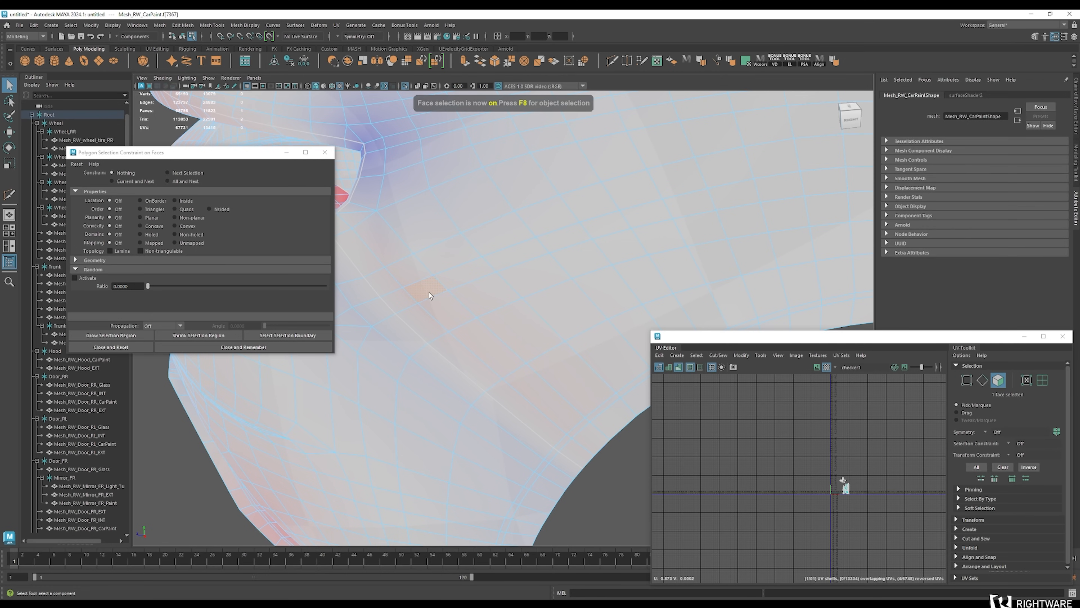
pyautogui.click(173, 182)
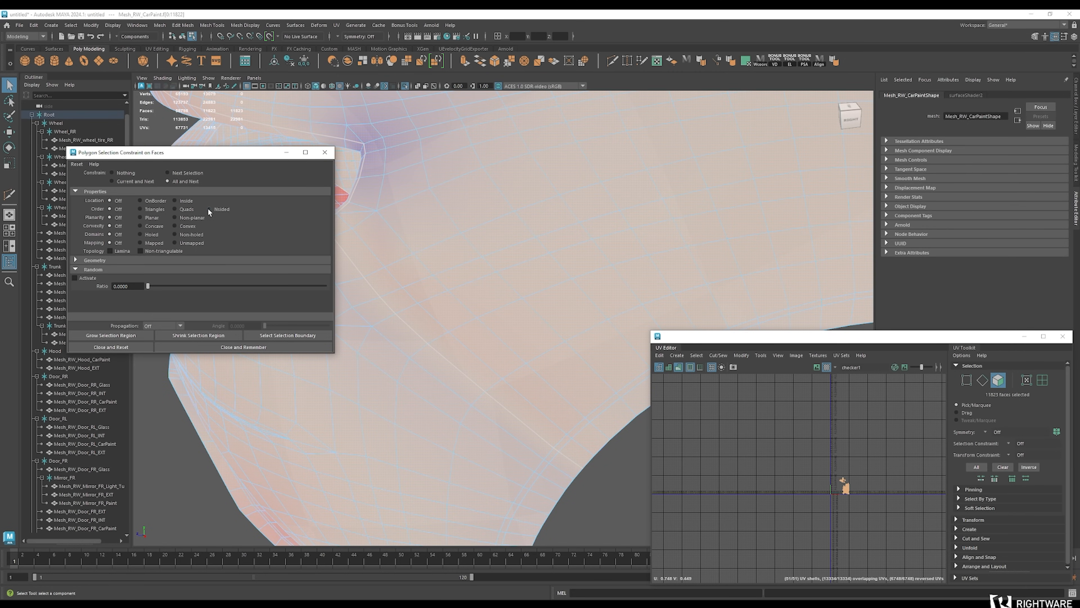
pyautogui.click(209, 209)
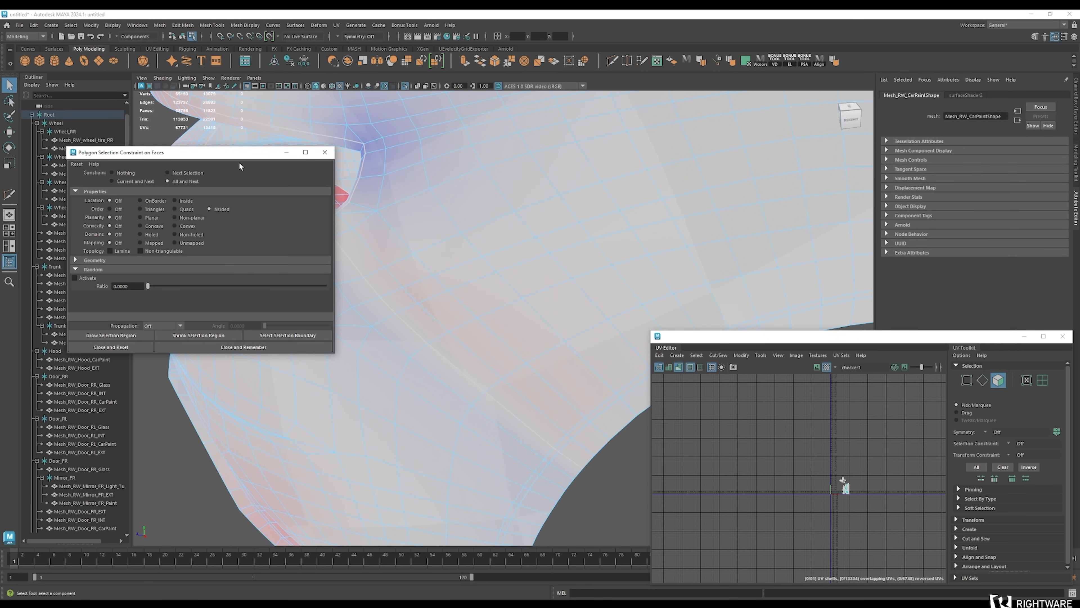
pyautogui.moveTo(204, 158); pyautogui.dragTo(291, 303)
pyautogui.scroll(-6, 483, 195)
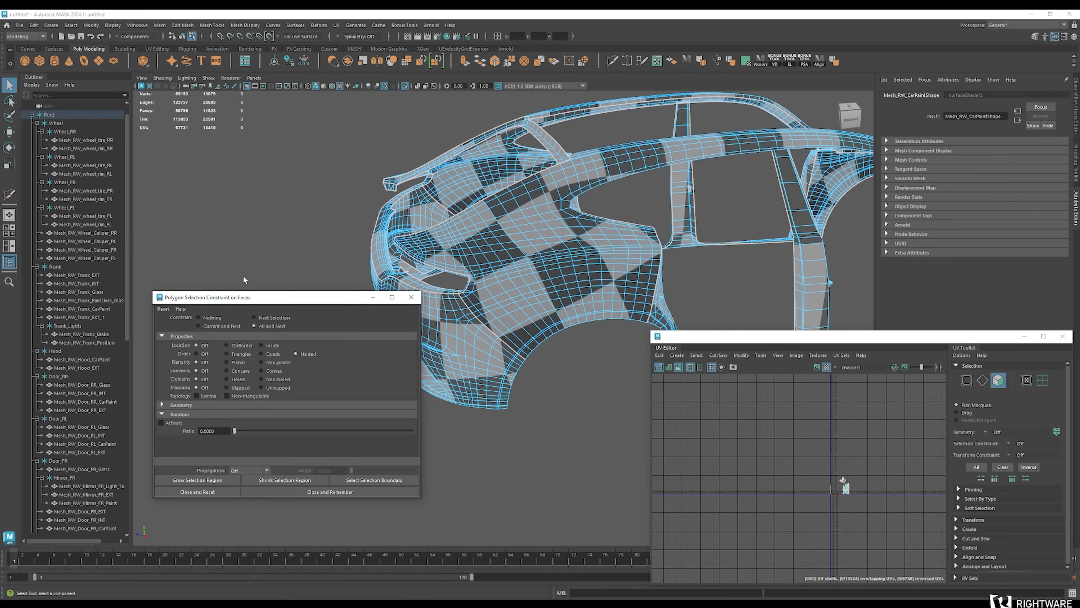
# Disable all face selection constraints, close their window and return to object selection on the car body
pyautogui.click(164, 310)
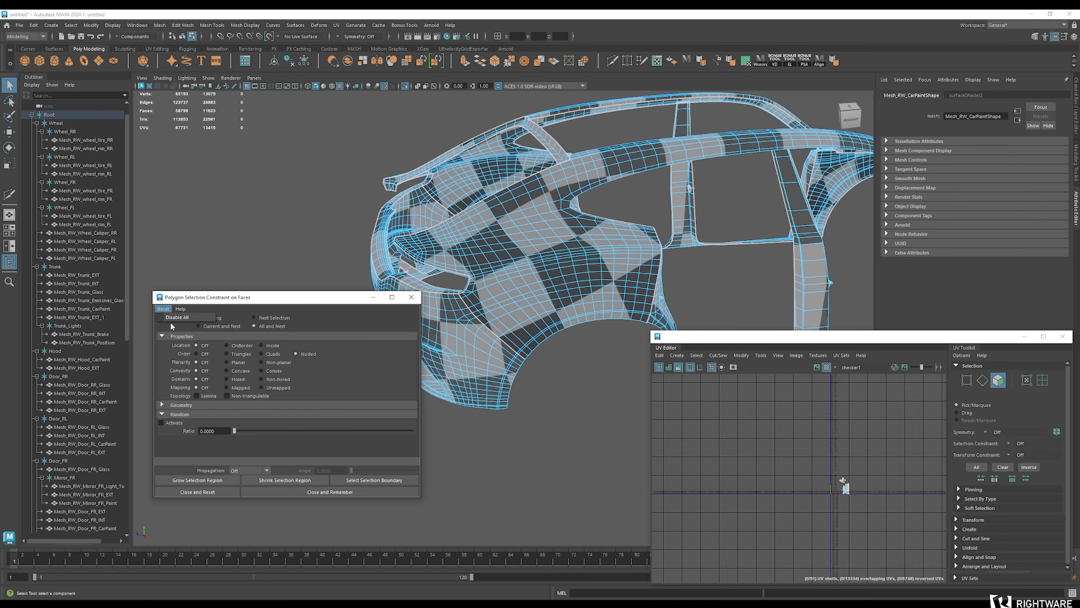
pyautogui.click(174, 318)
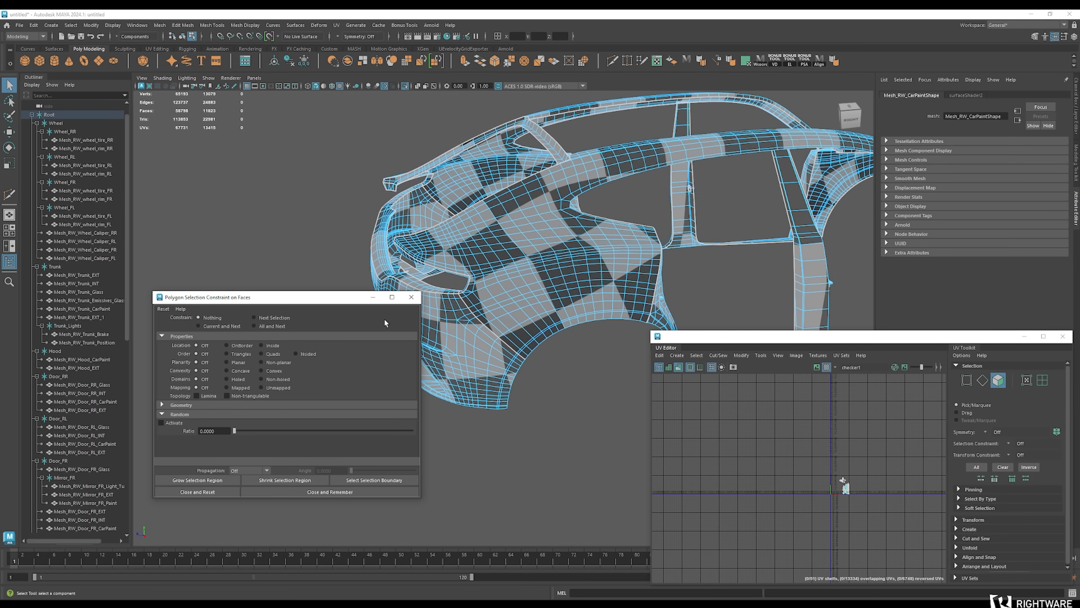
pyautogui.click(410, 297)
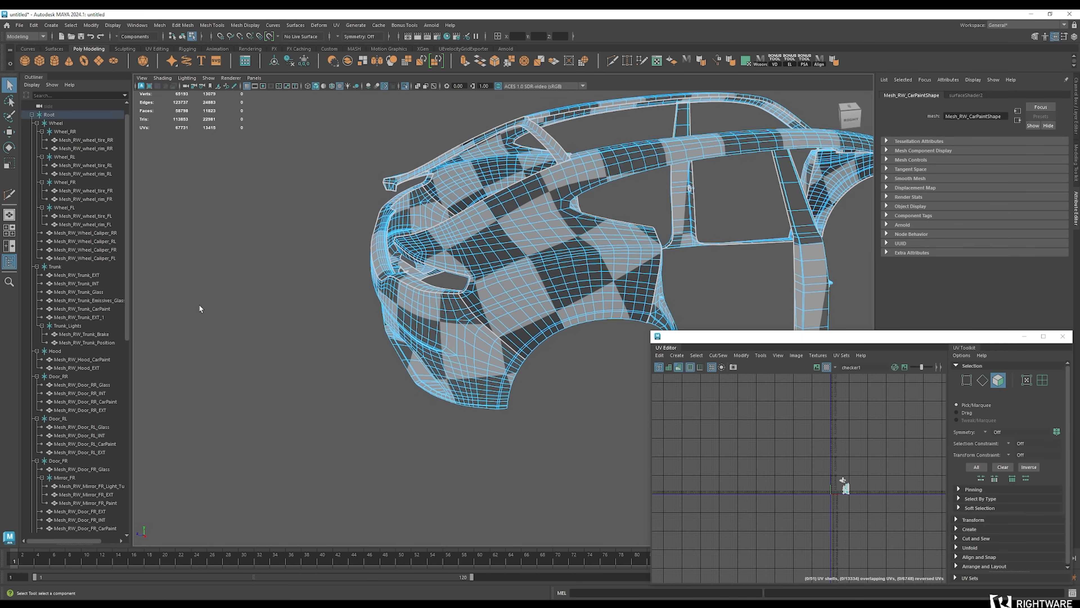
pyautogui.press('F8')
pyautogui.press('f')
pyautogui.keyDown('alt'); pyautogui.moveTo(342, 332); pyautogui.dragTo(414, 335, button='right'); pyautogui.keyUp('alt')
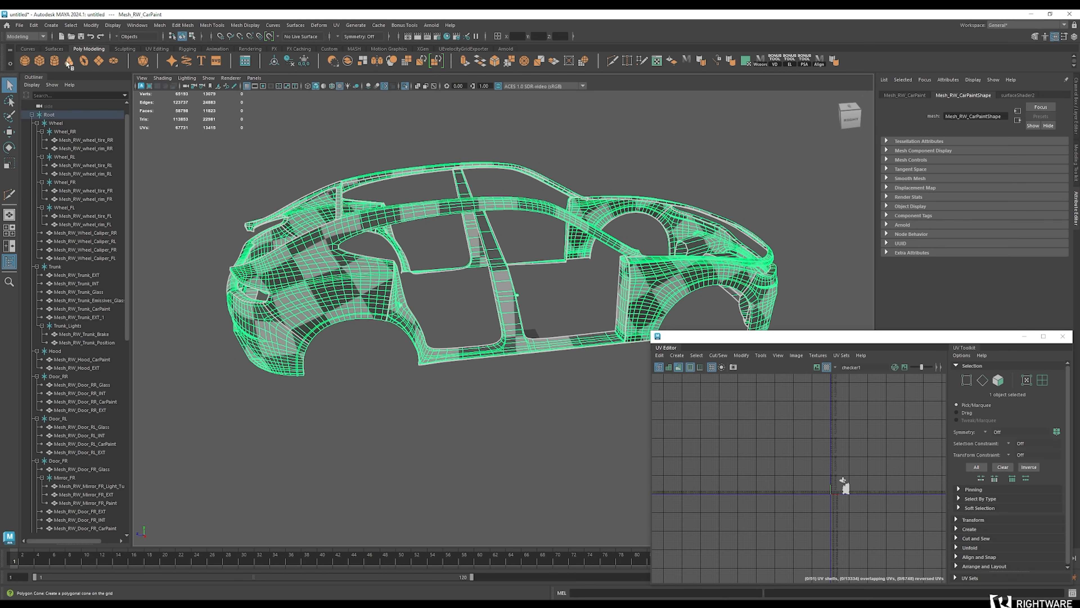
# Create a polygon cube at the car's centre and scale it up
pyautogui.click(39, 63)
pyautogui.scroll(-5, 514, 285)
pyautogui.scroll(5, 514, 285)
pyautogui.press('w')
pyautogui.press('e')
pyautogui.press('r')
pyautogui.moveTo(526, 336); pyautogui.dragTo(595, 336)
# Raise the scaled cube vertically until it sits above the car body
pyautogui.press('w')
pyautogui.scroll(-5, 511, 317)
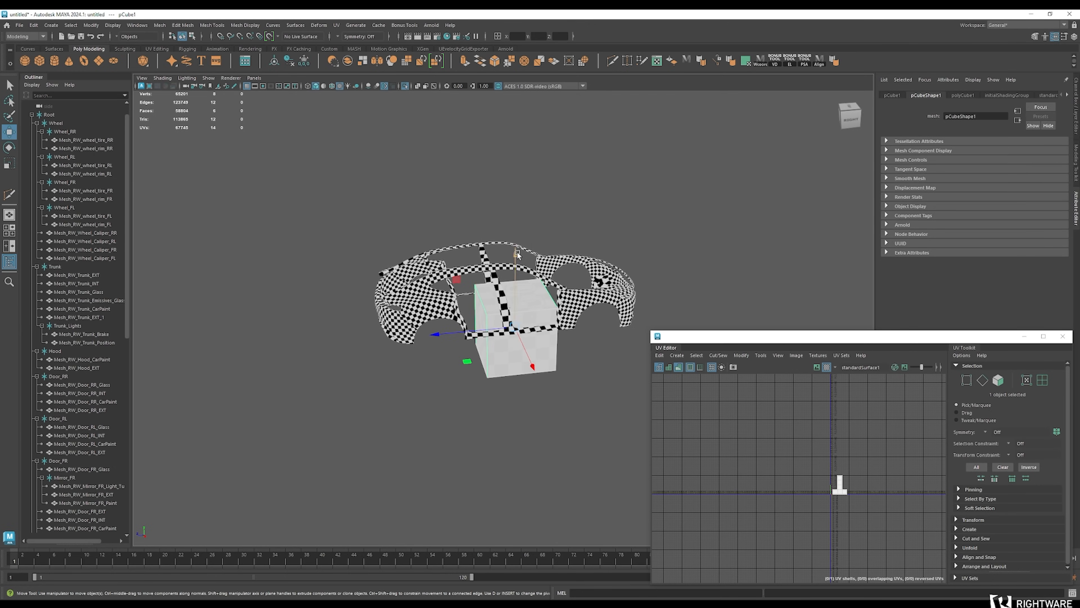
pyautogui.moveTo(517, 249); pyautogui.dragTo(517, 99)
pyautogui.keyDown('alt'); pyautogui.moveTo(517, 99); pyautogui.dragTo(406, 198, button='middle'); pyautogui.keyUp('alt')
pyautogui.scroll(5, 407, 198)
pyautogui.keyDown('alt'); pyautogui.moveTo(298, 289); pyautogui.dragTo(446, 289, button='middle'); pyautogui.keyUp('alt')
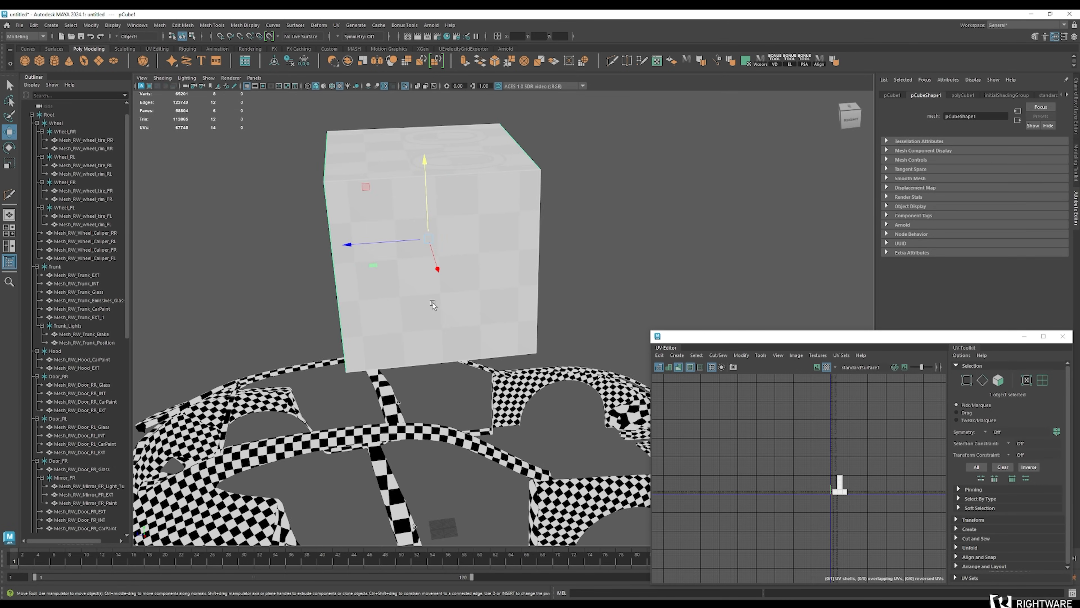
# Delete the cube's faces except for a single side face
pyautogui.scroll(-5, 435, 300)
pyautogui.press('F11')
pyautogui.moveTo(364, 210); pyautogui.dragTo(548, 368)
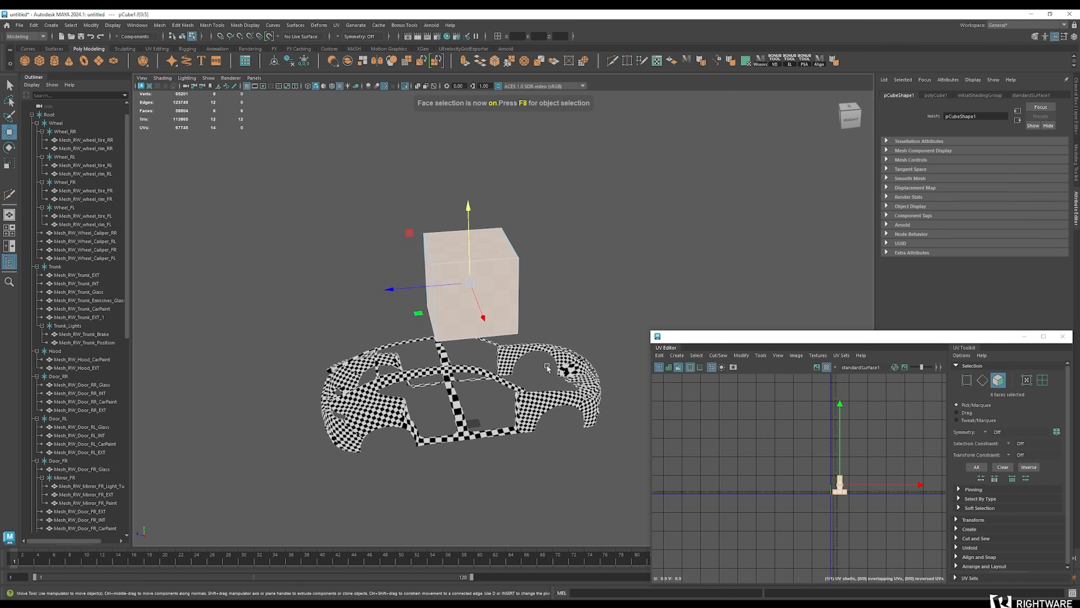
pyautogui.press('Delete')
pyautogui.click(466, 262)
pyautogui.keyDown('alt'); pyautogui.moveTo(583, 292); pyautogui.dragTo(391, 270); pyautogui.keyUp('alt')
# Delete one corner vertex of the remaining face to make a triangle, and select its corner vertices one by one
pyautogui.press('F9')
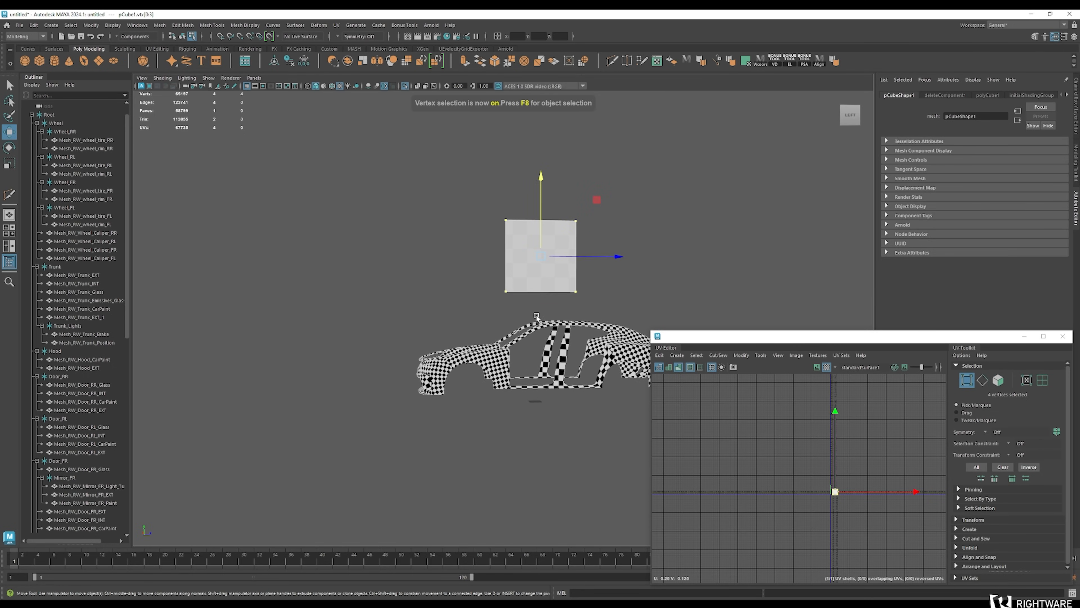
pyautogui.press('Delete')
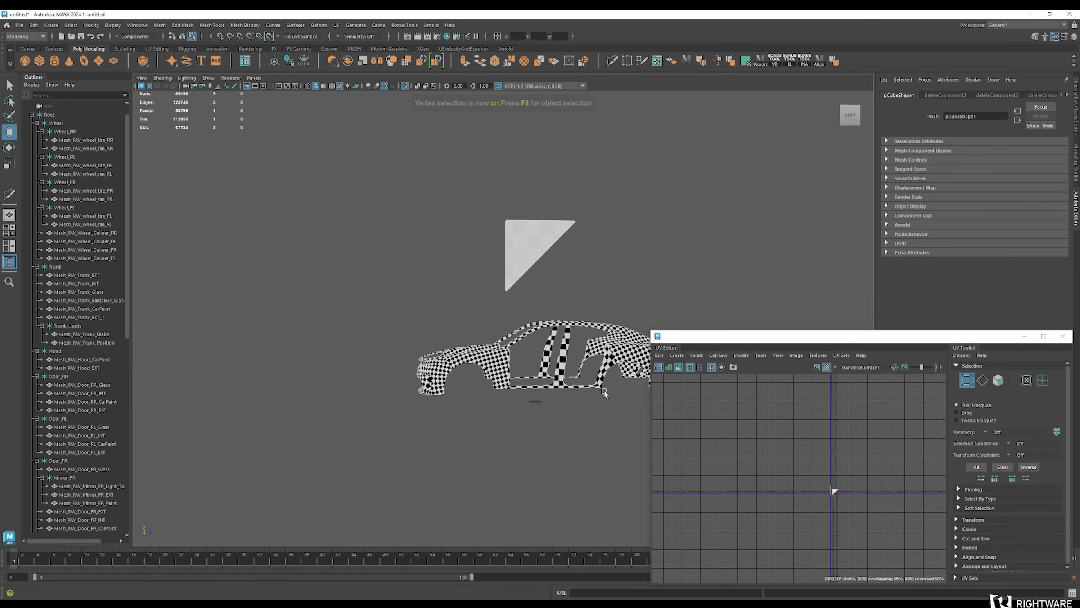
pyautogui.moveTo(467, 199); pyautogui.dragTo(612, 356)
pyautogui.keyDown('alt'); pyautogui.moveTo(610, 306); pyautogui.dragTo(486, 464); pyautogui.keyUp('alt')
pyautogui.moveTo(439, 281); pyautogui.dragTo(501, 334)
pyautogui.moveTo(282, 241); pyautogui.dragTo(353, 318)
pyautogui.moveTo(302, 422); pyautogui.dragTo(366, 480)
pyautogui.keyDown('alt'); pyautogui.moveTo(516, 415); pyautogui.dragTo(549, 418); pyautogui.keyUp('alt')
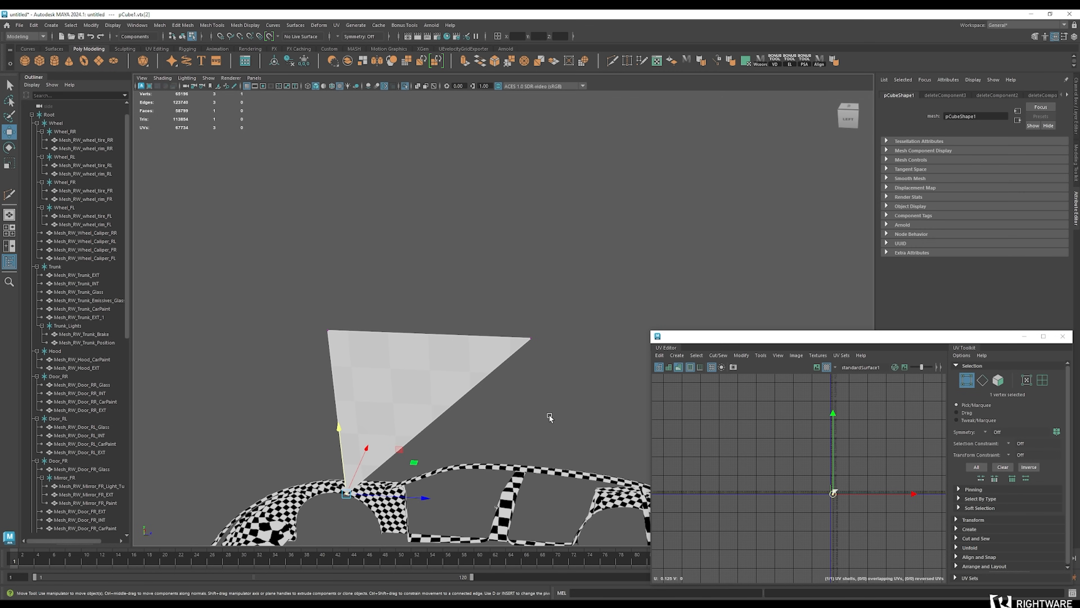
# Delete the triangle object above the car
pyautogui.press('F8')
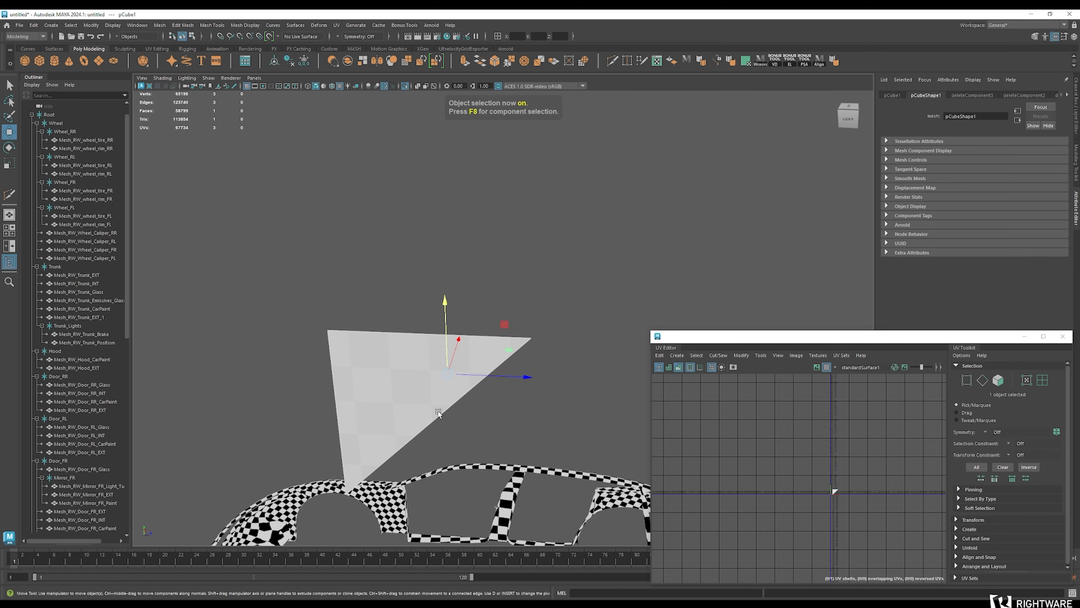
pyautogui.press('Delete')
pyautogui.scroll(-3, 484, 494)
pyautogui.keyDown('alt'); pyautogui.moveTo(484, 493); pyautogui.dragTo(463, 417, button='middle'); pyautogui.keyUp('alt')
pyautogui.keyDown('alt'); pyautogui.moveTo(363, 415); pyautogui.dragTo(451, 423, button='right'); pyautogui.keyUp('alt')
pyautogui.keyDown('alt'); pyautogui.moveTo(451, 430); pyautogui.dragTo(496, 404); pyautogui.keyUp('alt')
pyautogui.keyDown('alt'); pyautogui.moveTo(468, 445); pyautogui.dragTo(479, 432, button='middle'); pyautogui.keyUp('alt')
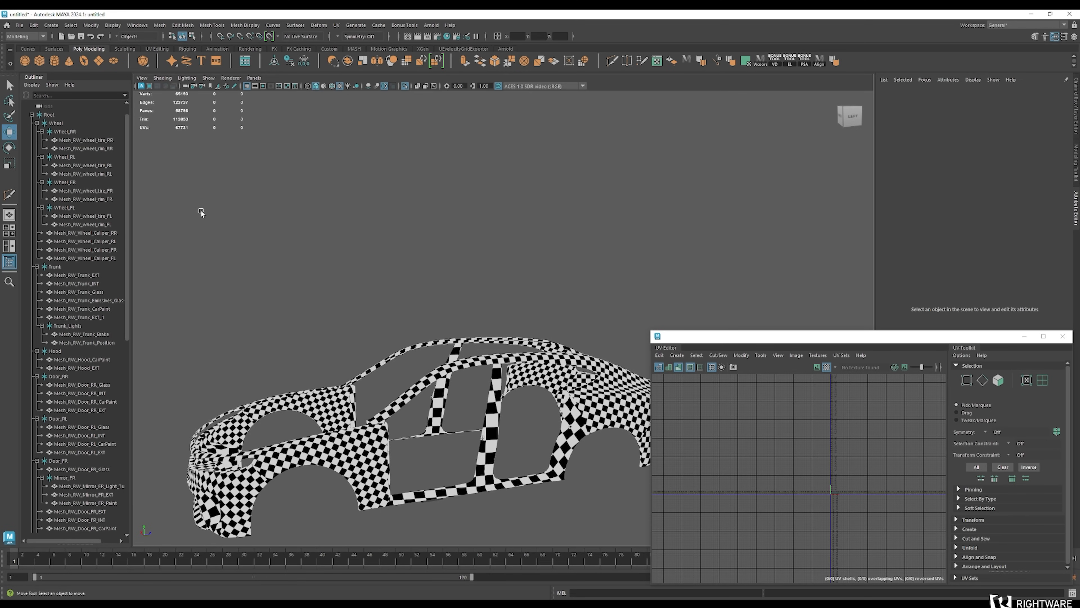
# Create another polygon cube, scale it up and raise it above the car body
pyautogui.click(39, 59)
pyautogui.press('e')
pyautogui.press('r')
pyautogui.moveTo(431, 501); pyautogui.dragTo(511, 498)
pyautogui.press('w')
pyautogui.moveTo(430, 420); pyautogui.dragTo(498, 291)
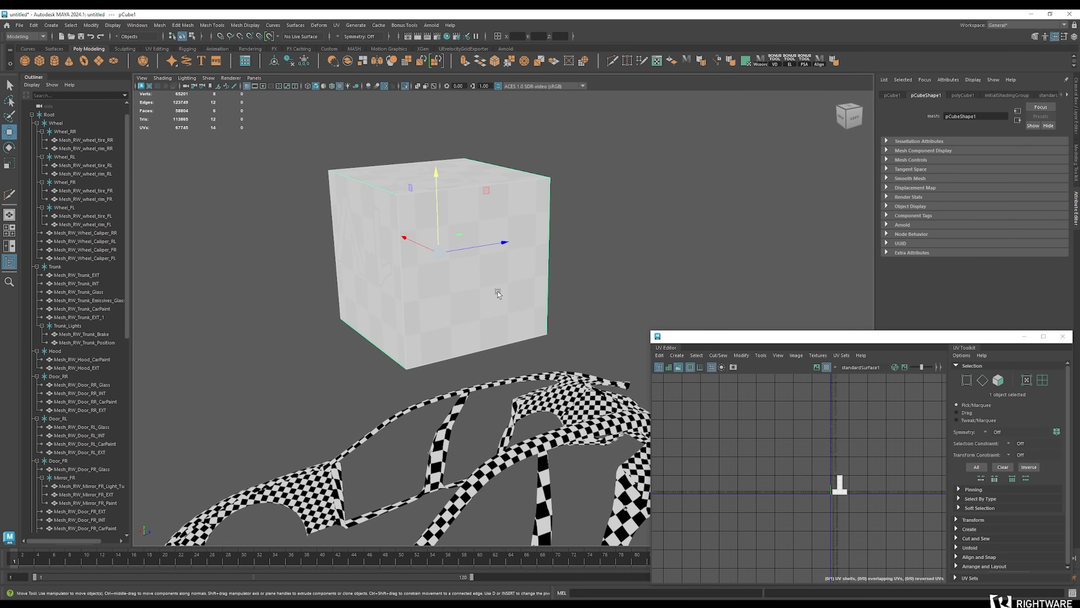
# Duplicate one side face of the cube in place so it overlaps the original, and return to the Select tool
pyautogui.press('F11')
pyautogui.click(465, 296)
pyautogui.keyDown('shift'); pyautogui.moveTo(460, 285); pyautogui.dragTo(460, 436, button='right'); pyautogui.keyUp('shift')
pyautogui.click(675, 199)
pyautogui.keyDown('alt'); pyautogui.moveTo(675, 199); pyautogui.dragTo(585, 213); pyautogui.keyUp('alt')
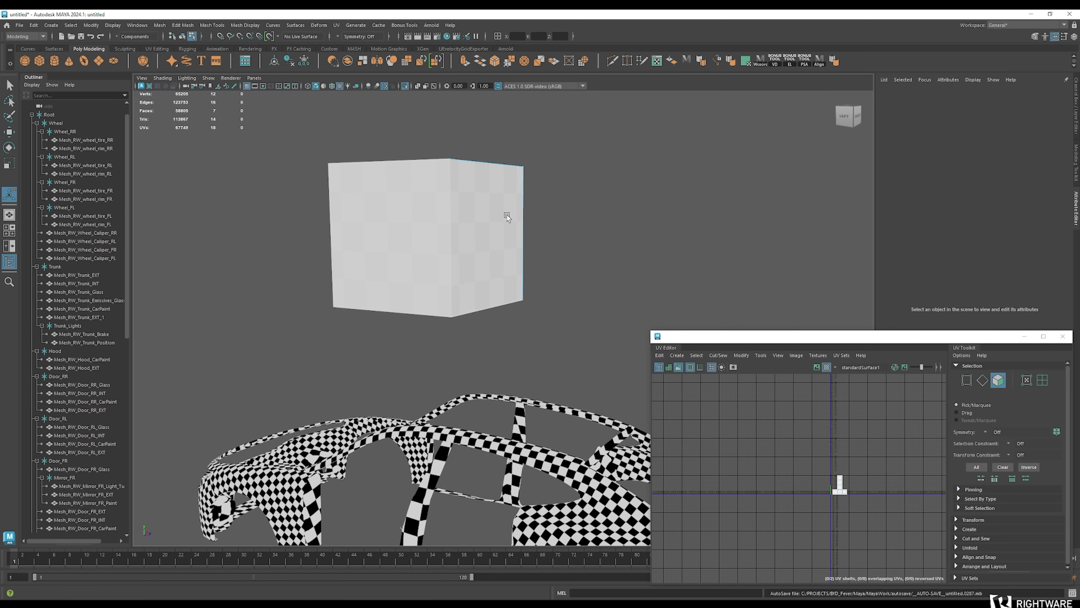
pyautogui.press('q')
pyautogui.press('F8')
pyautogui.press('F8')
pyautogui.press('F8')
pyautogui.press('F8')
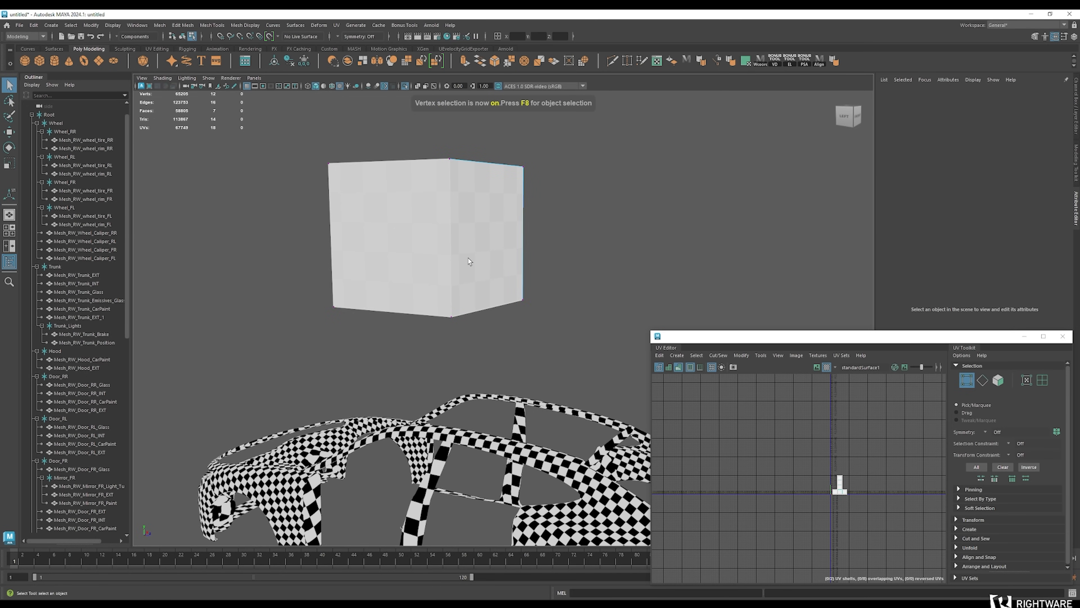
# Delete one of the two overlapping side faces of the cube, then undo the deletion
pyautogui.keyDown('alt'); pyautogui.moveTo(469, 261); pyautogui.dragTo(506, 269); pyautogui.keyUp('alt')
pyautogui.press('1')
pyautogui.keyDown('alt'); pyautogui.moveTo(446, 219); pyautogui.dragTo(548, 257); pyautogui.keyUp('alt')
pyautogui.press('F9')
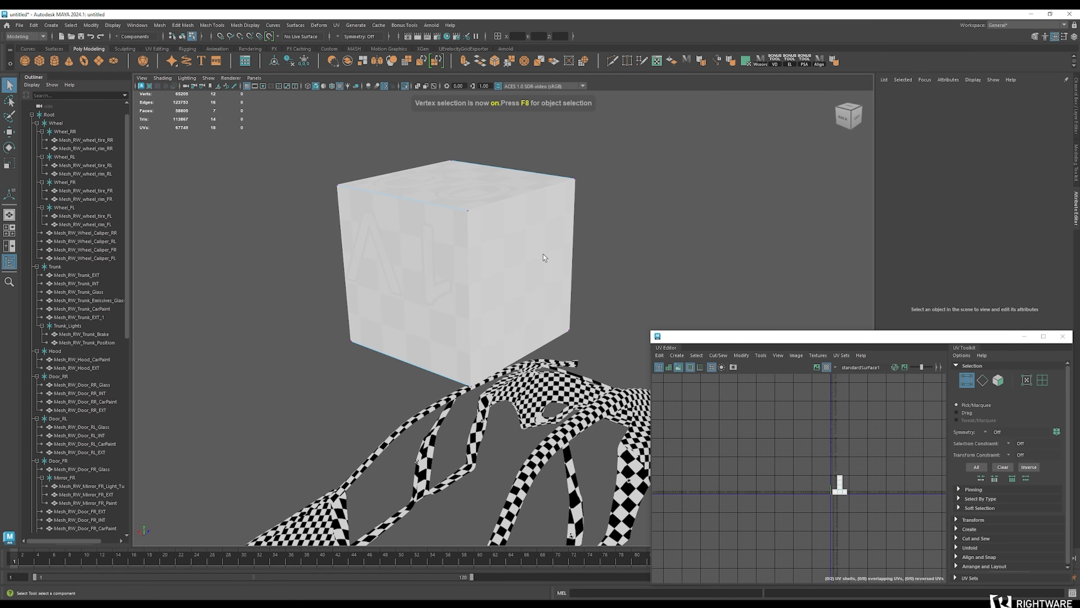
pyautogui.press('F11')
pyautogui.click(527, 263)
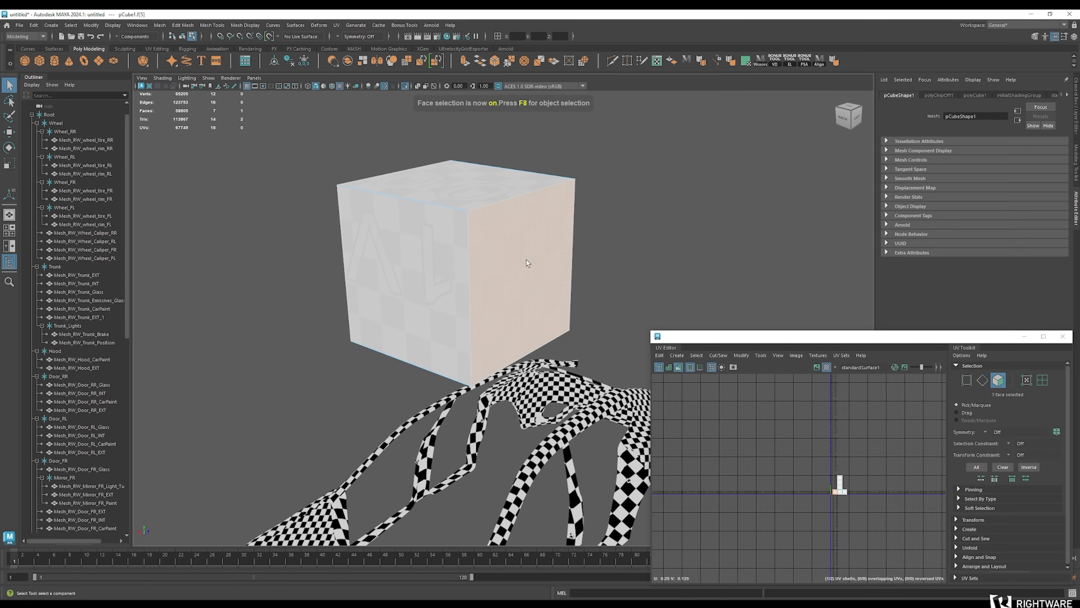
pyautogui.press('Delete')
pyautogui.hotkey('ctrl', 'z')
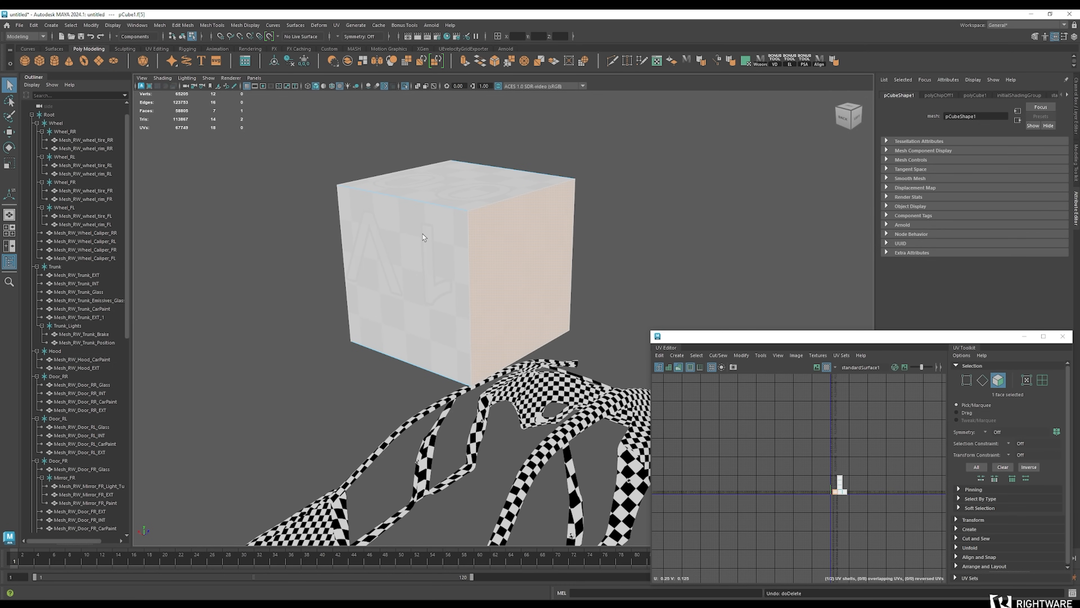
# Examine the cube's overlapping side face from several angles
pyautogui.scroll(-3, 422, 237)
pyautogui.keyDown('alt'); pyautogui.moveTo(439, 276); pyautogui.dragTo(446, 325); pyautogui.keyUp('alt')
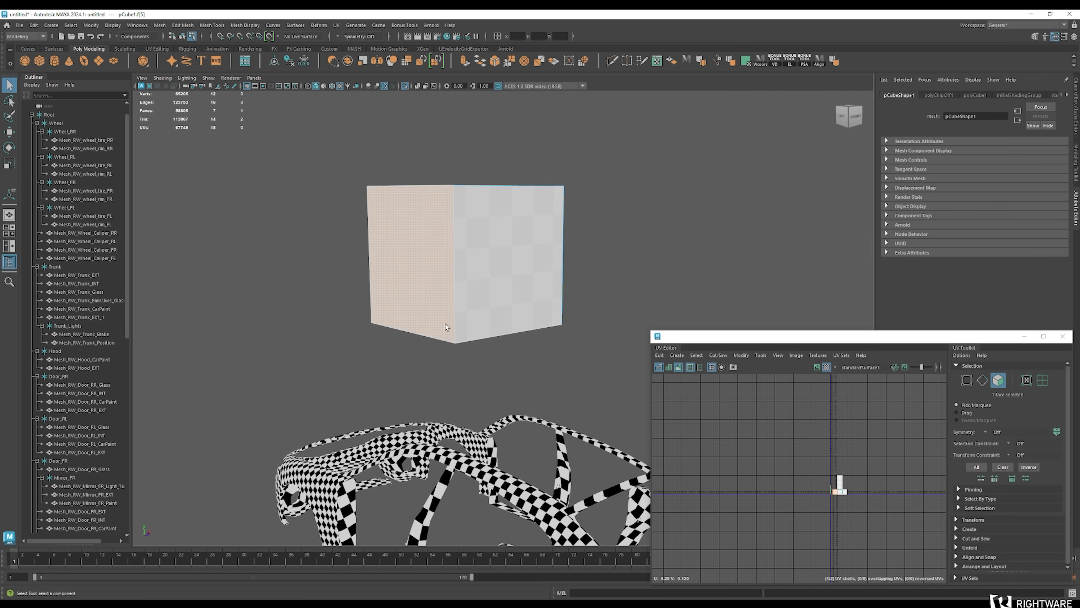
pyautogui.keyDown('alt'); pyautogui.moveTo(443, 327); pyautogui.dragTo(499, 280); pyautogui.keyUp('alt')
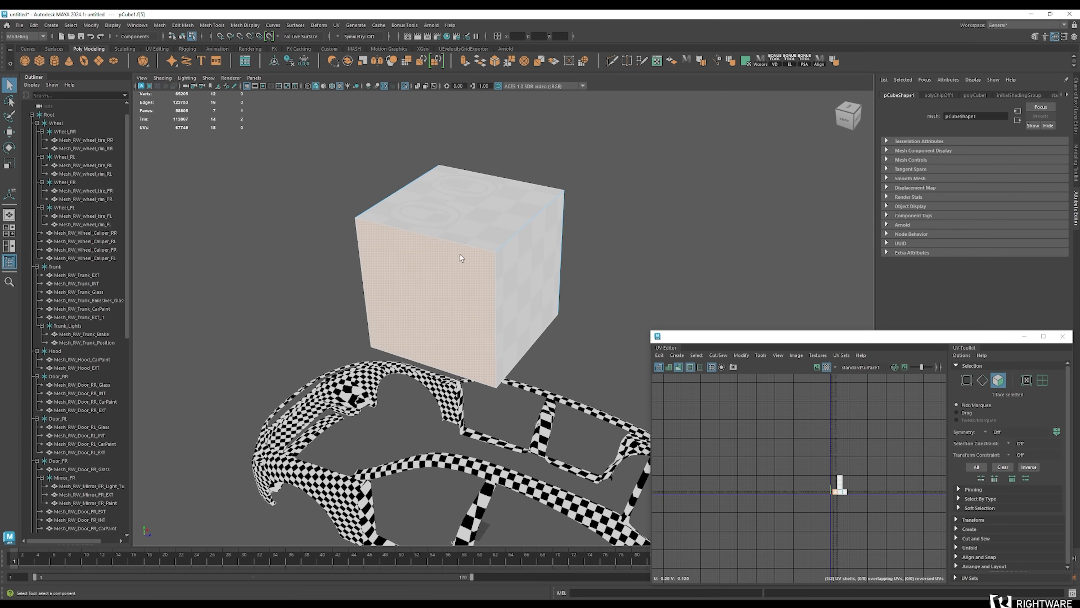
pyautogui.scroll(3, 459, 254)
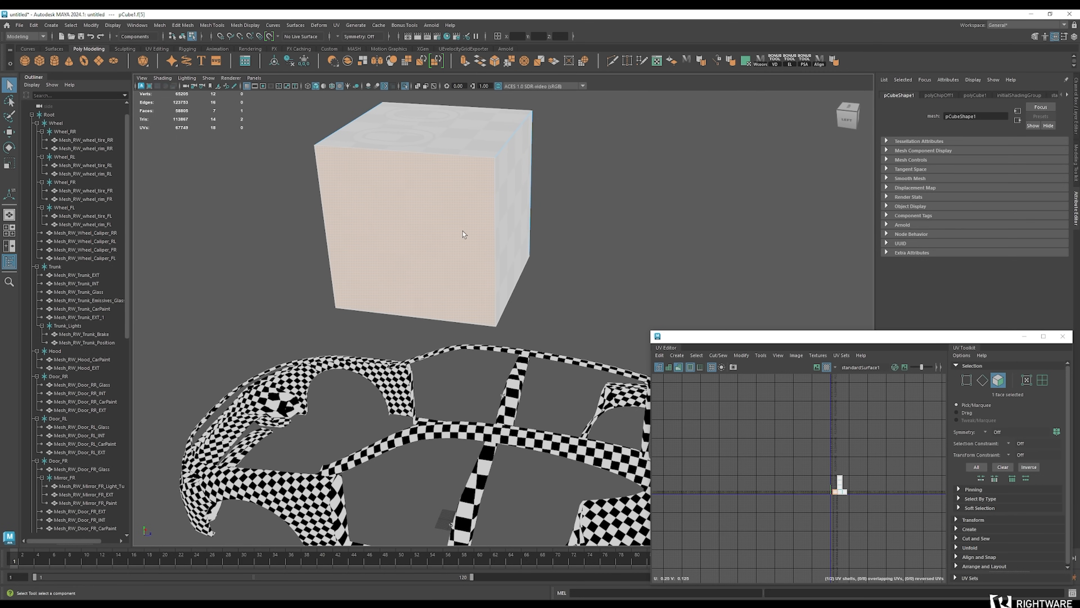
pyautogui.keyDown('alt'); pyautogui.moveTo(463, 234); pyautogui.dragTo(478, 278, button='middle'); pyautogui.keyUp('alt')
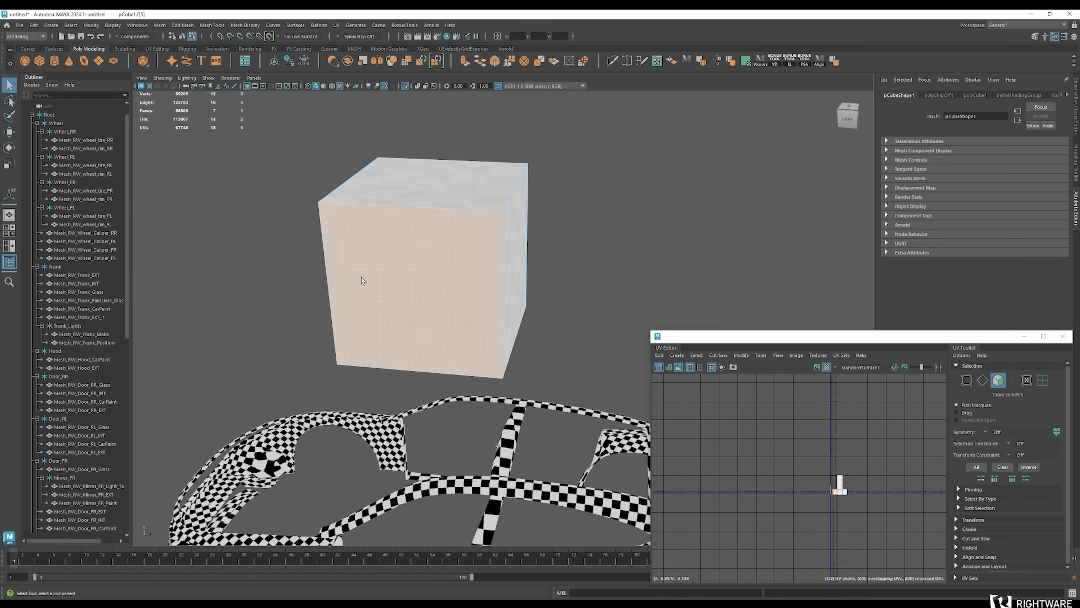
pyautogui.keyDown('alt'); pyautogui.moveTo(371, 277); pyautogui.dragTo(347, 280); pyautogui.keyUp('alt')
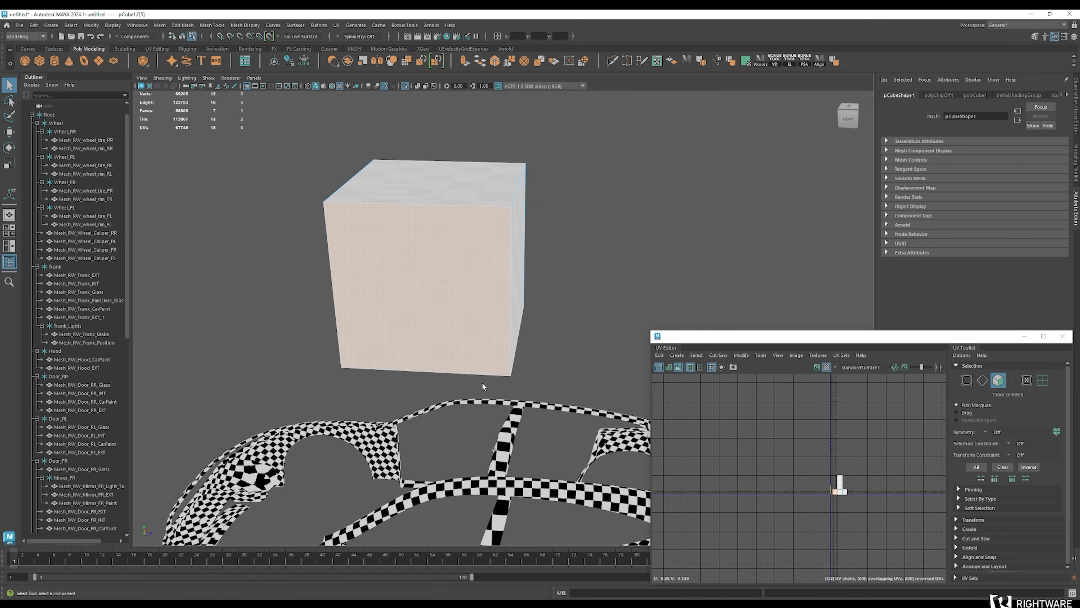
pyautogui.keyDown('alt'); pyautogui.moveTo(482, 382); pyautogui.dragTo(473, 334, button='middle'); pyautogui.keyUp('alt')
# Delete the whole cube with the duplicated face from above the car
pyautogui.press('F8')
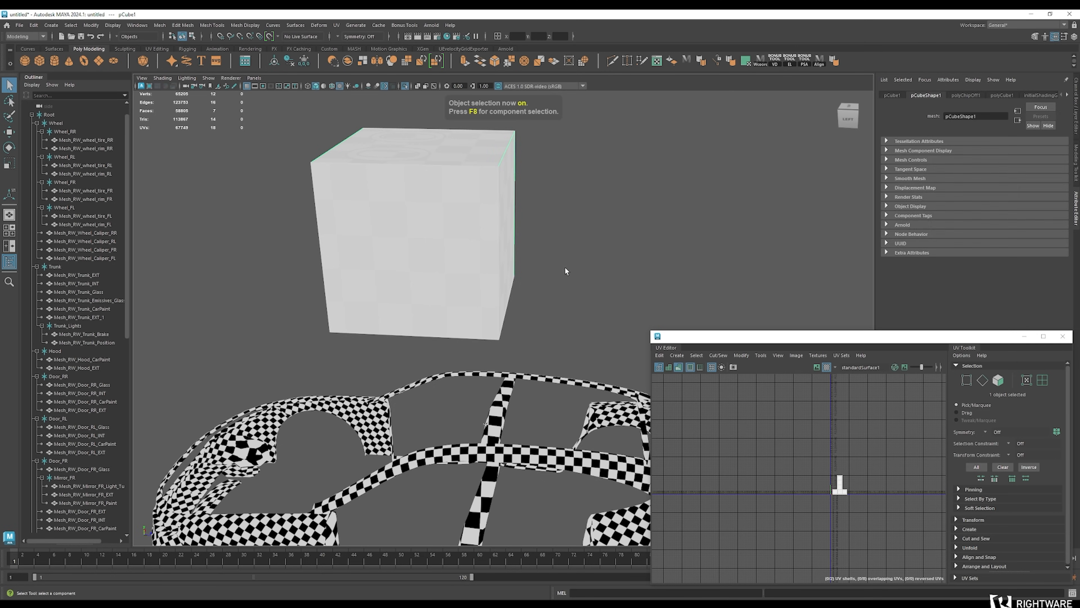
pyautogui.click(565, 267)
pyautogui.click(473, 240)
pyautogui.press('Delete')
pyautogui.scroll(-5, 542, 279)
pyautogui.scroll(5, 539, 283)
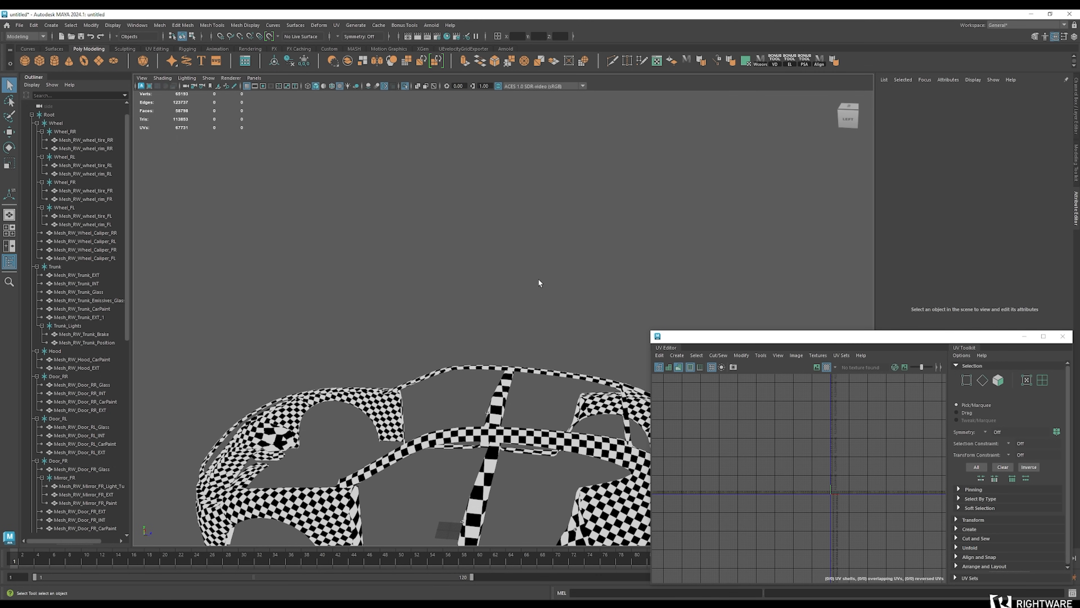
# Display the model with the default material and turn off isolation to show the whole car
pyautogui.scroll(-5, 538, 280)
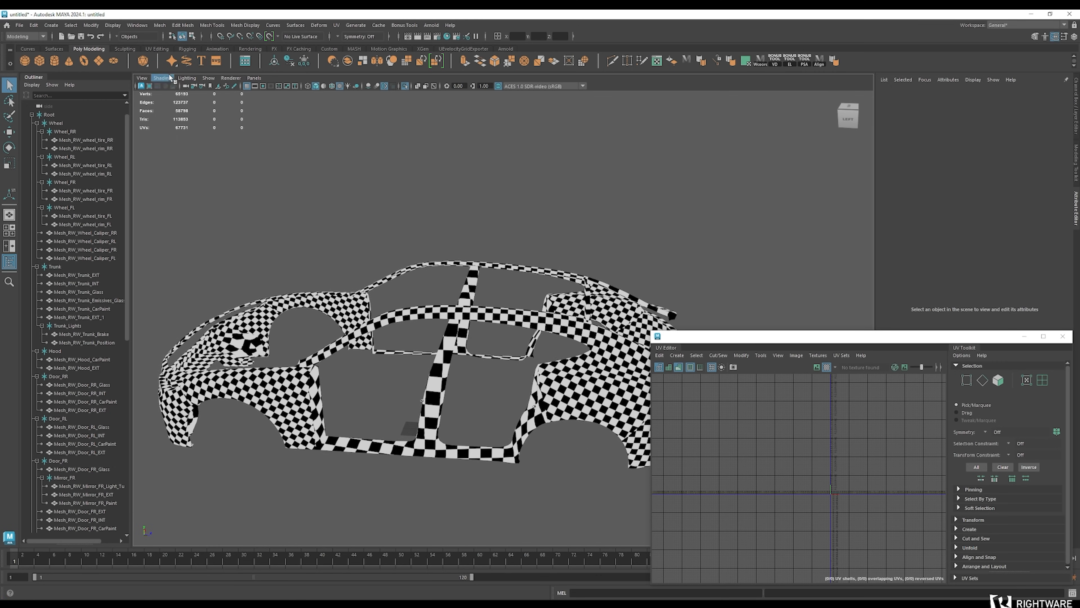
pyautogui.click(172, 77)
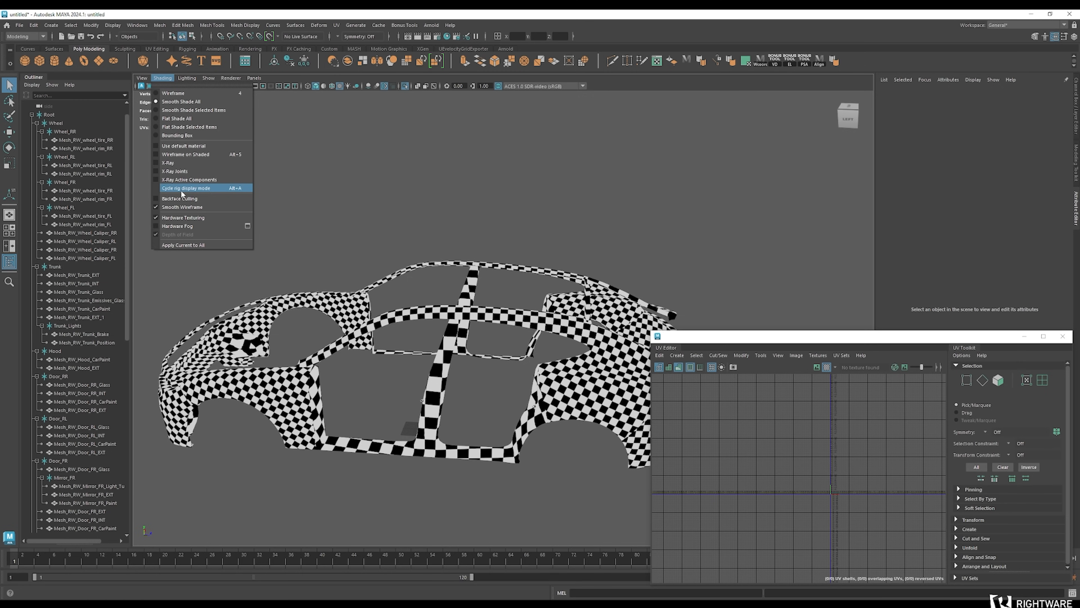
pyautogui.click(184, 145)
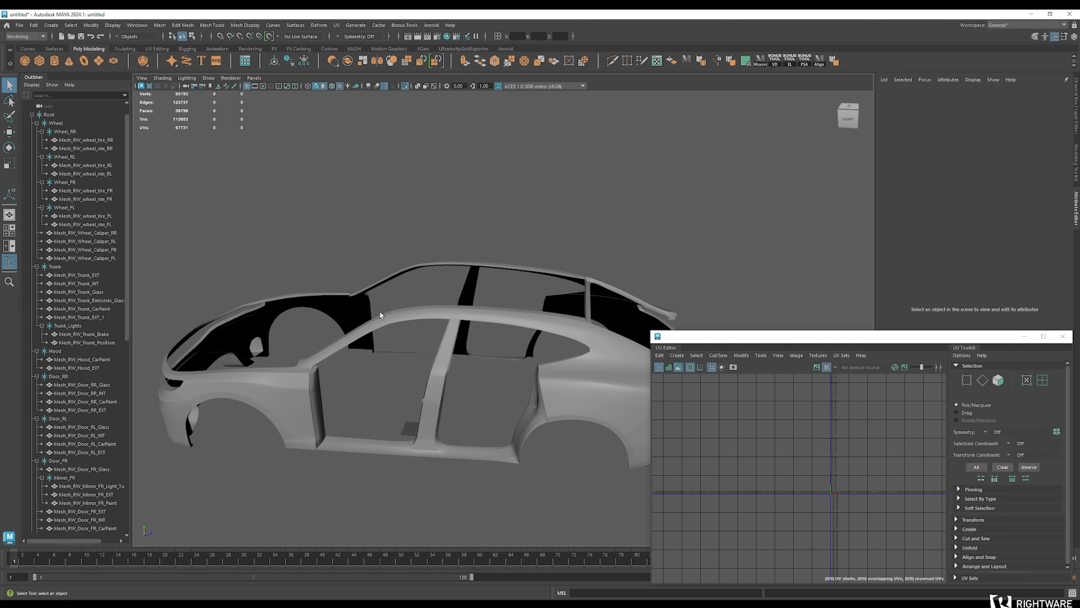
pyautogui.click(405, 86)
pyautogui.keyDown('alt'); pyautogui.moveTo(529, 299); pyautogui.dragTo(722, 262); pyautogui.keyUp('alt')
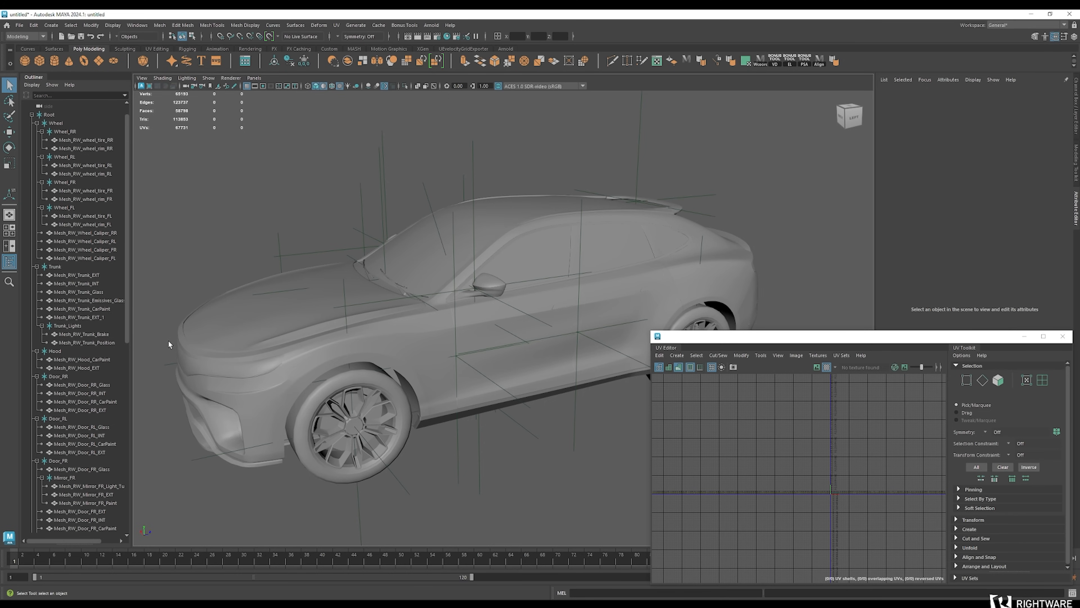
pyautogui.scroll(-3, 338, 374)
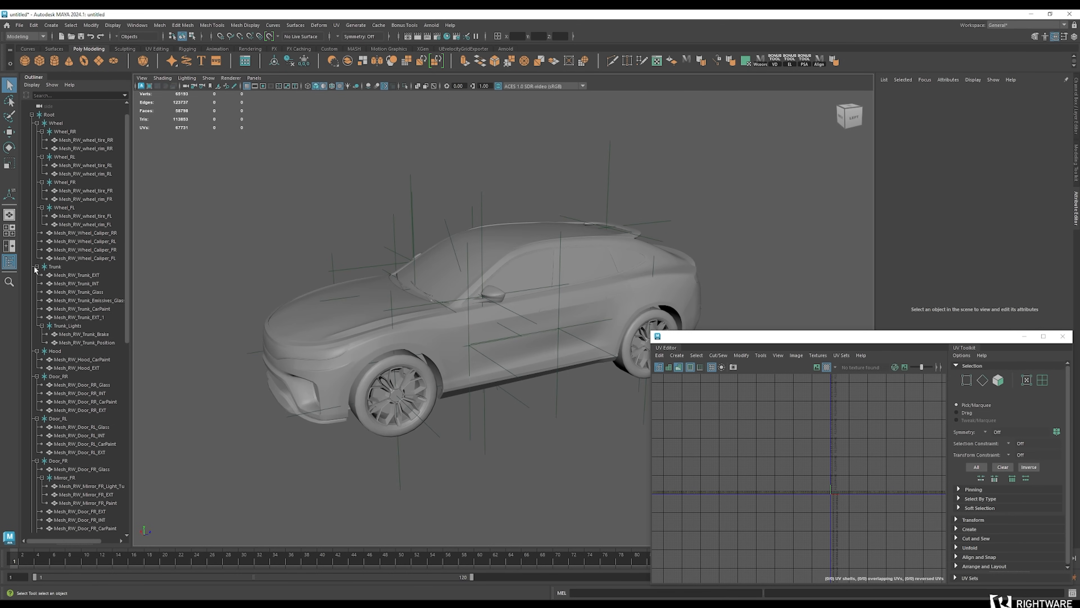
# Select the car's Root hierarchy and open the FBX export of the selection with the Desktop as target folder
pyautogui.click(51, 116)
pyautogui.moveTo(531, 350)
pyautogui.keyDown('alt'); pyautogui.mouseDown()
pyautogui.moveTo(517, 299)
pyautogui.moveTo(526, 355)
pyautogui.moveTo(545, 353)
pyautogui.mouseUp(); pyautogui.keyUp('alt')
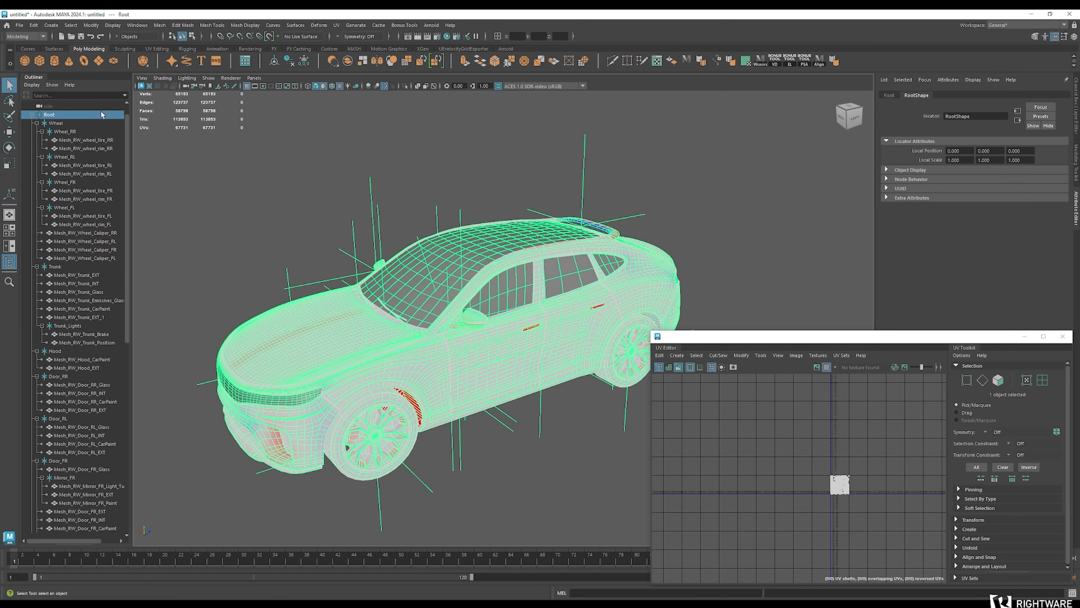
pyautogui.click(19, 25)
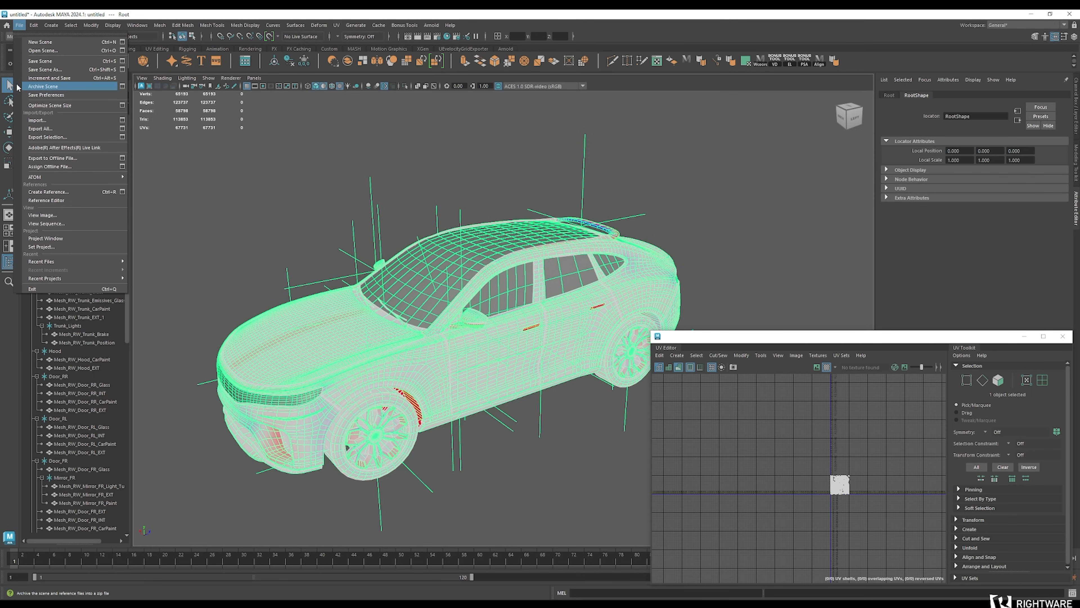
pyautogui.click(64, 136)
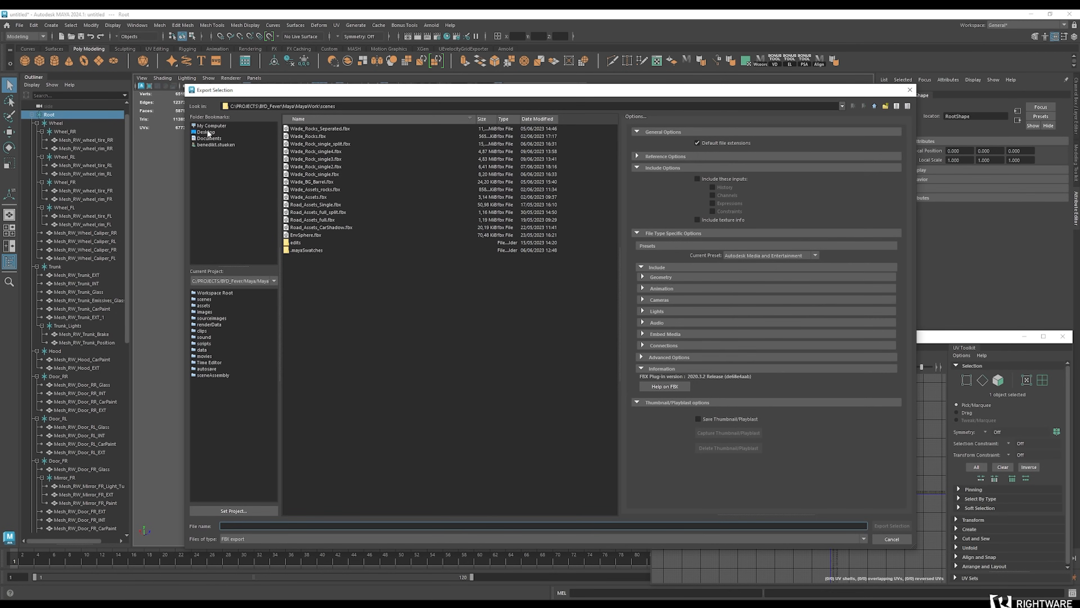
pyautogui.click(207, 132)
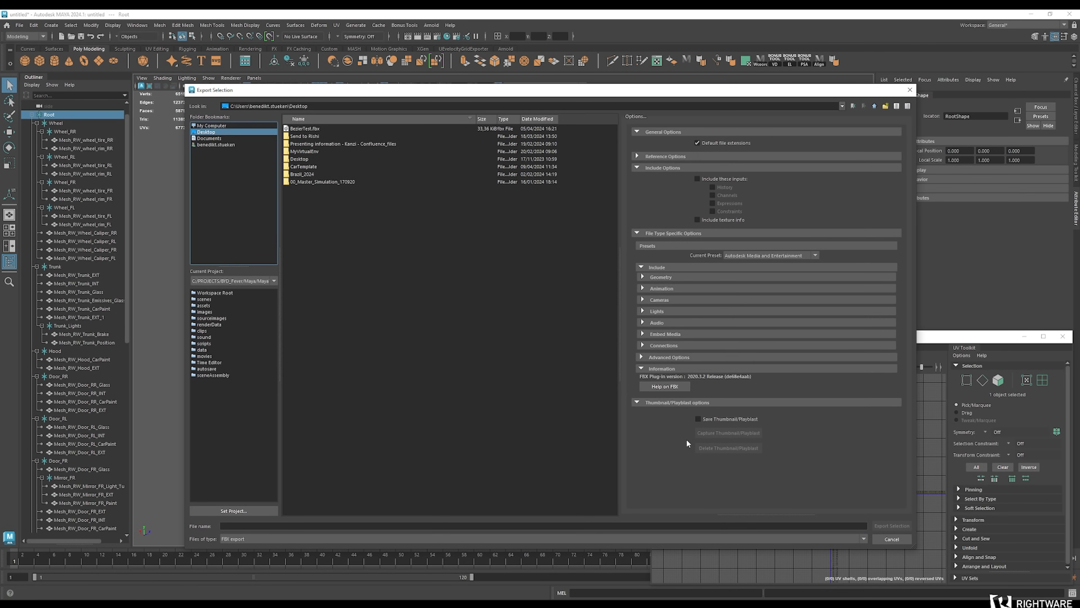
# Review the FBX export preset and the Geometry and Animation options, then close the export dialog without exporting
pyautogui.click(750, 256)
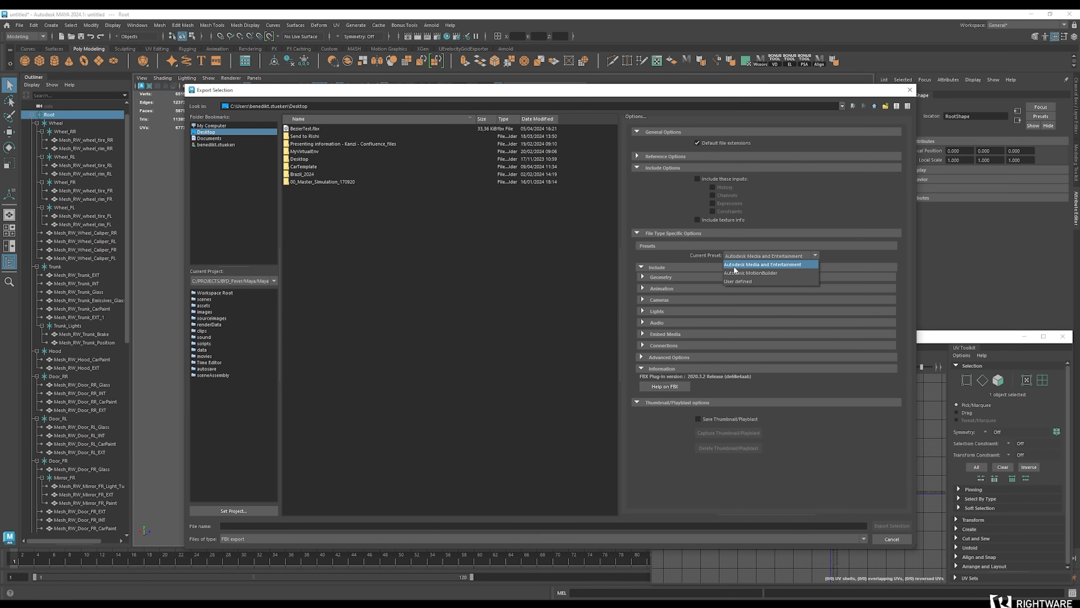
pyautogui.click(762, 263)
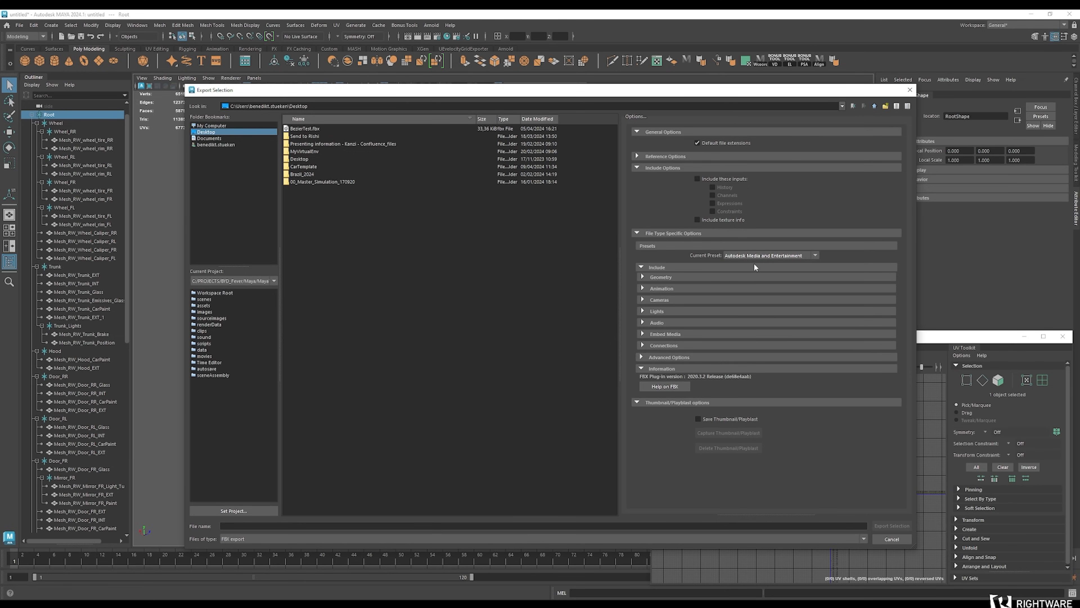
pyautogui.click(644, 277)
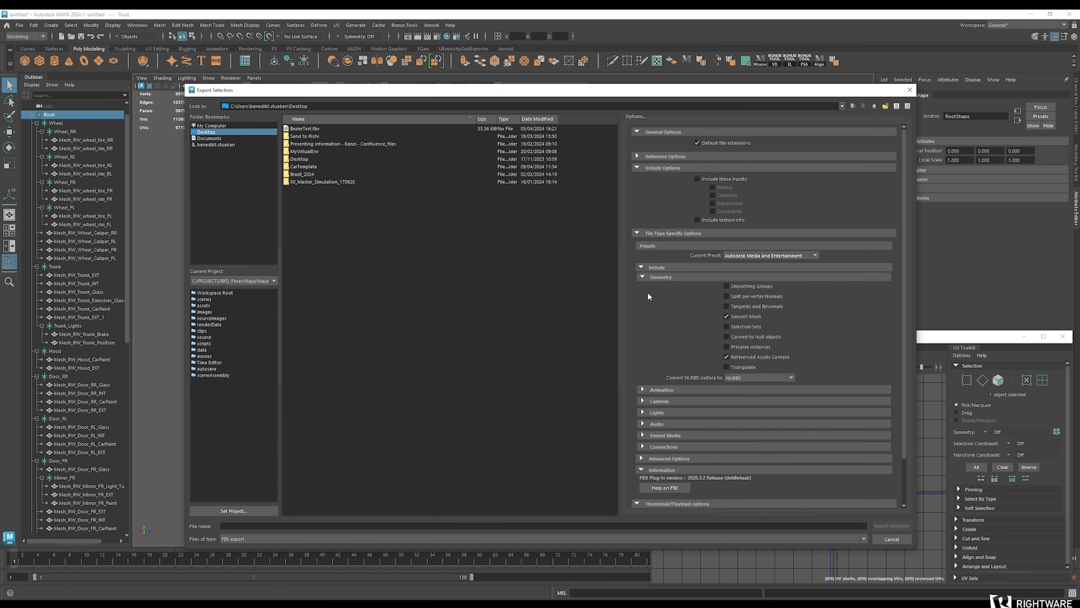
pyautogui.click(643, 278)
pyautogui.click(643, 289)
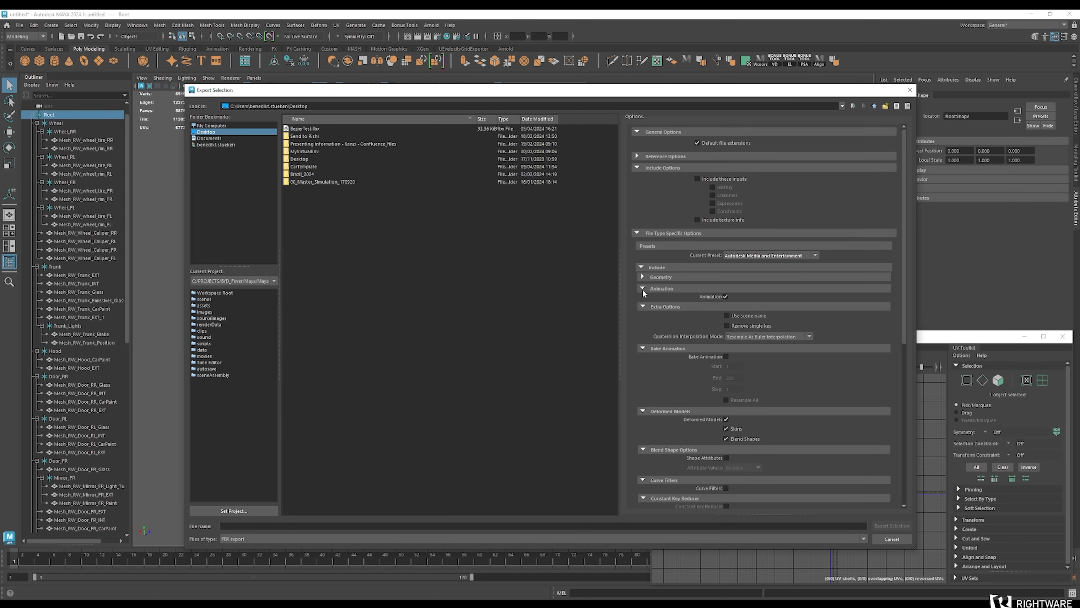
pyautogui.click(642, 289)
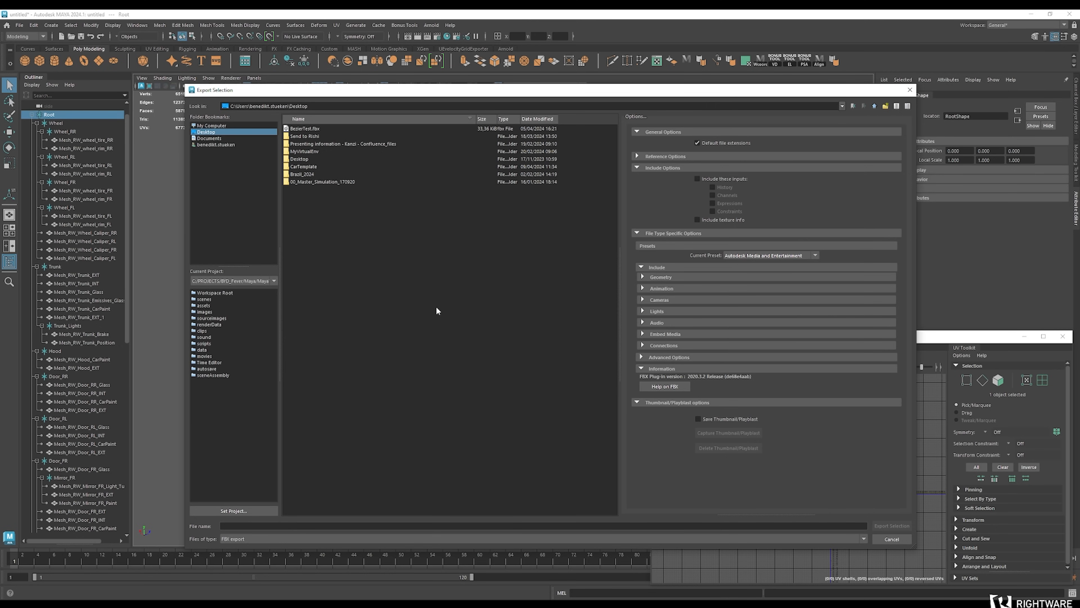
pyautogui.click(891, 538)
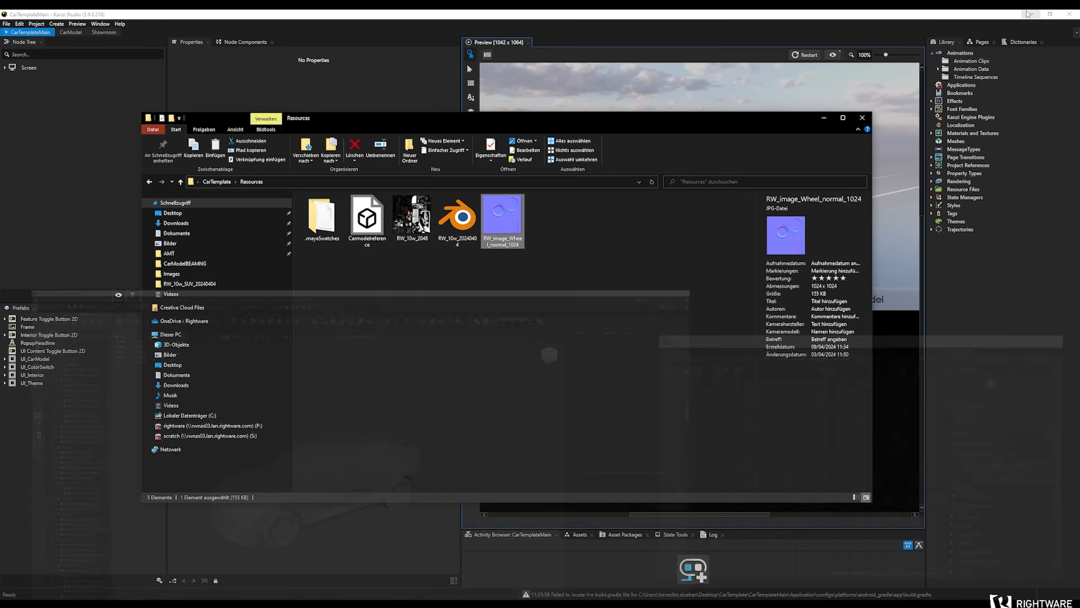
# Minimize the Resources folder window over Kanzi Studio and widen the preview of the CarTemplateMain project
pyautogui.click(824, 119)
pyautogui.moveTo(660, 216); pyautogui.dragTo(663, 290, button='middle')
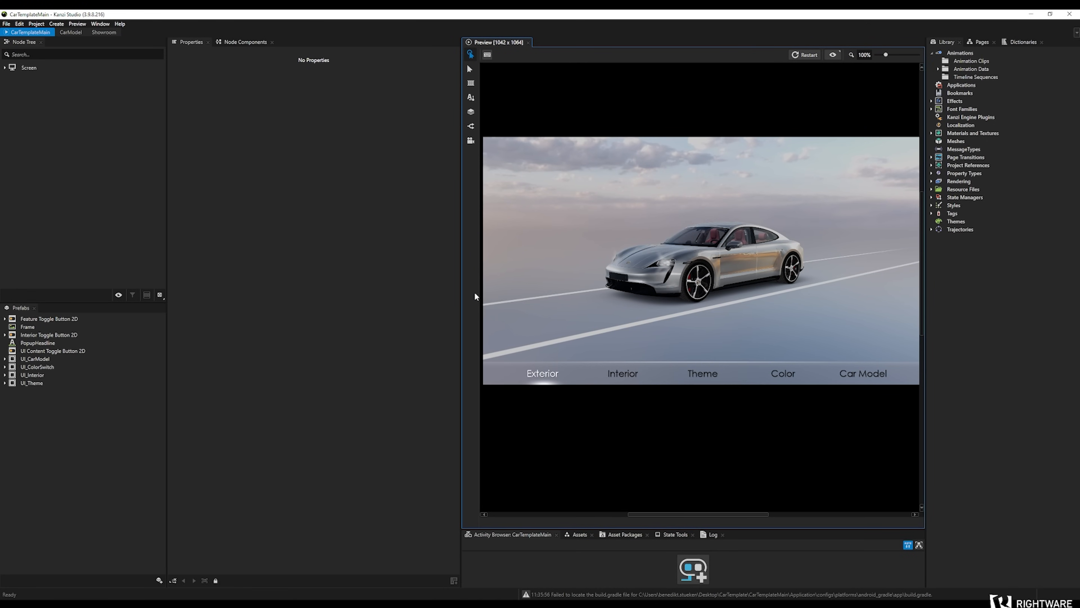
pyautogui.moveTo(461, 293); pyautogui.dragTo(218, 293)
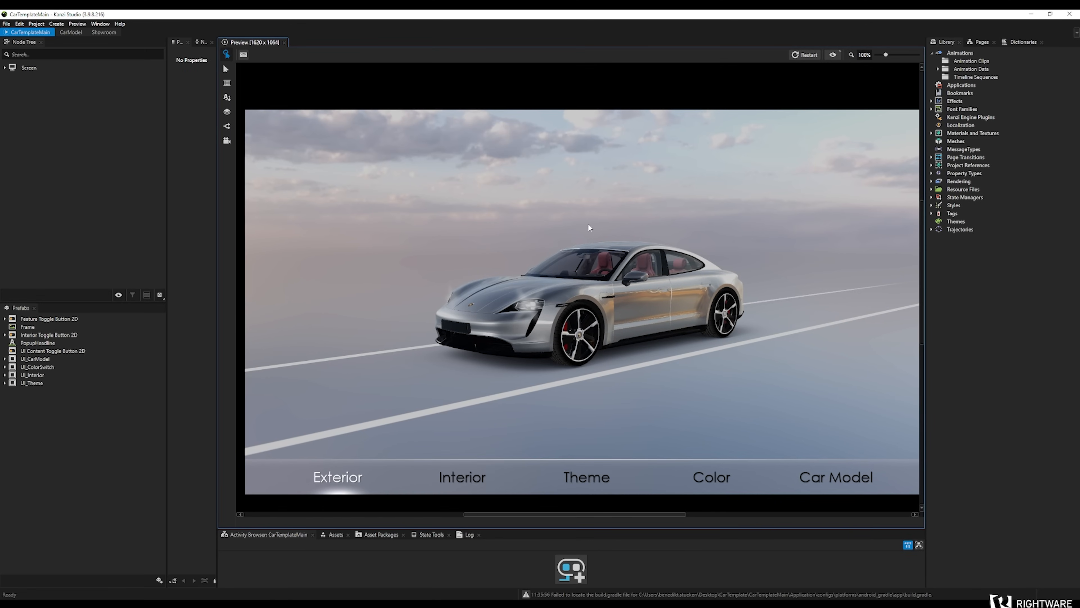
pyautogui.scroll(-1, 588, 225)
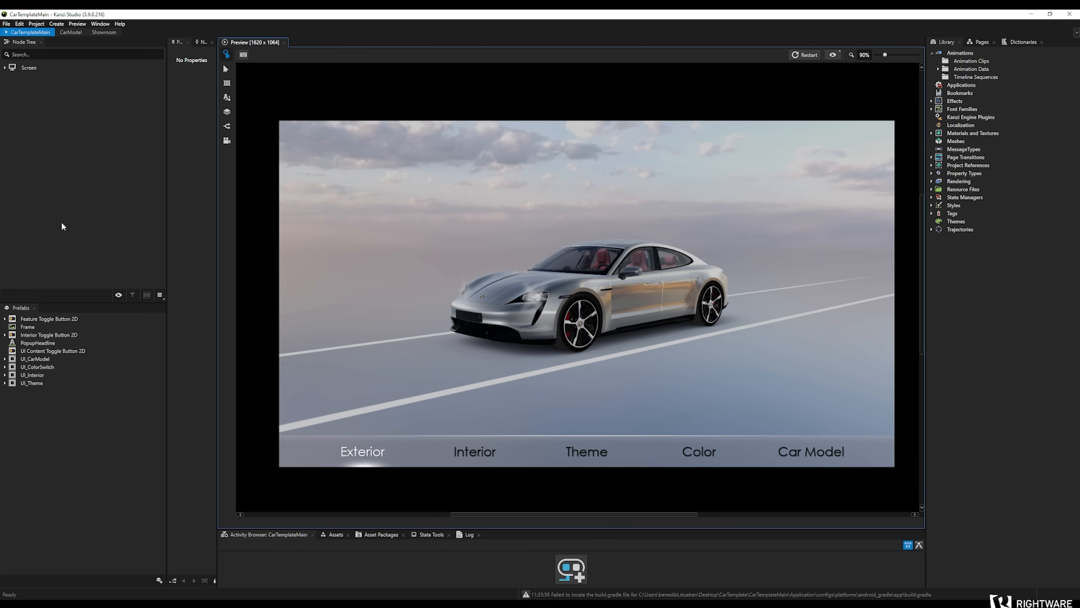
# Switch to the CarModel project and activate the preview camera tool to view the sports car
pyautogui.click(66, 32)
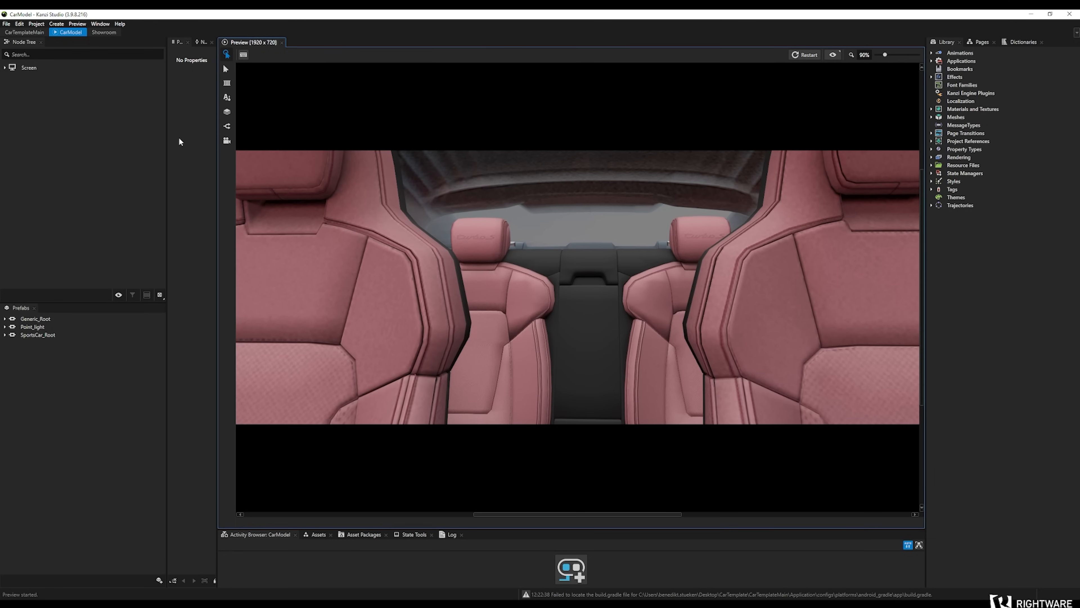
pyautogui.click(226, 144)
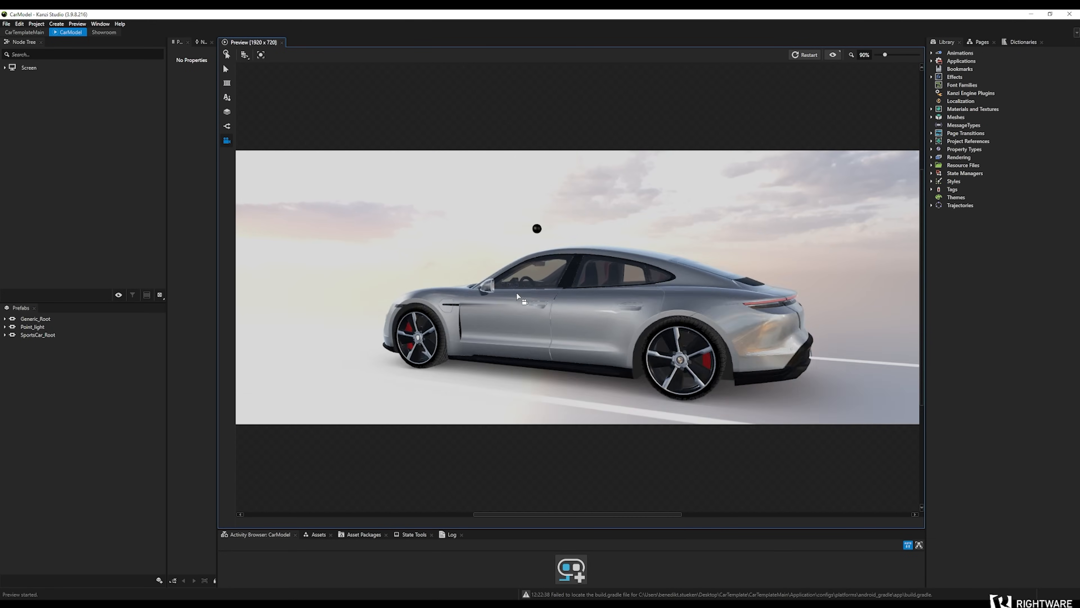
pyautogui.moveTo(544, 313); pyautogui.dragTo(583, 320)
# Expand the CarModel node tree from Screen through RootPage and Viewport 2D_1 to the contents of Scene
pyautogui.click(6, 68)
pyautogui.click(11, 77)
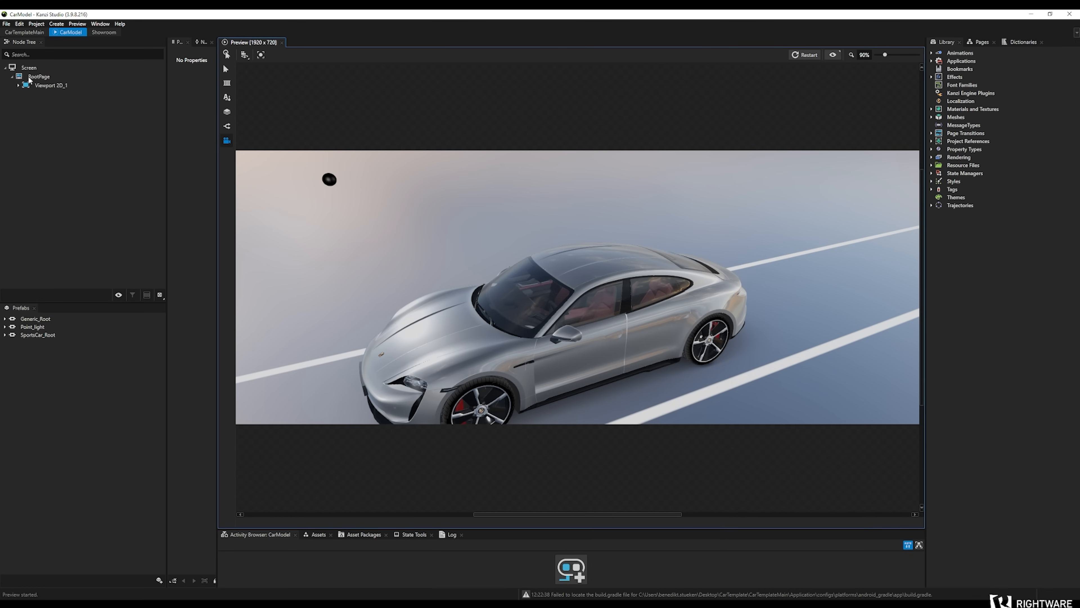
pyautogui.click(18, 86)
pyautogui.click(25, 94)
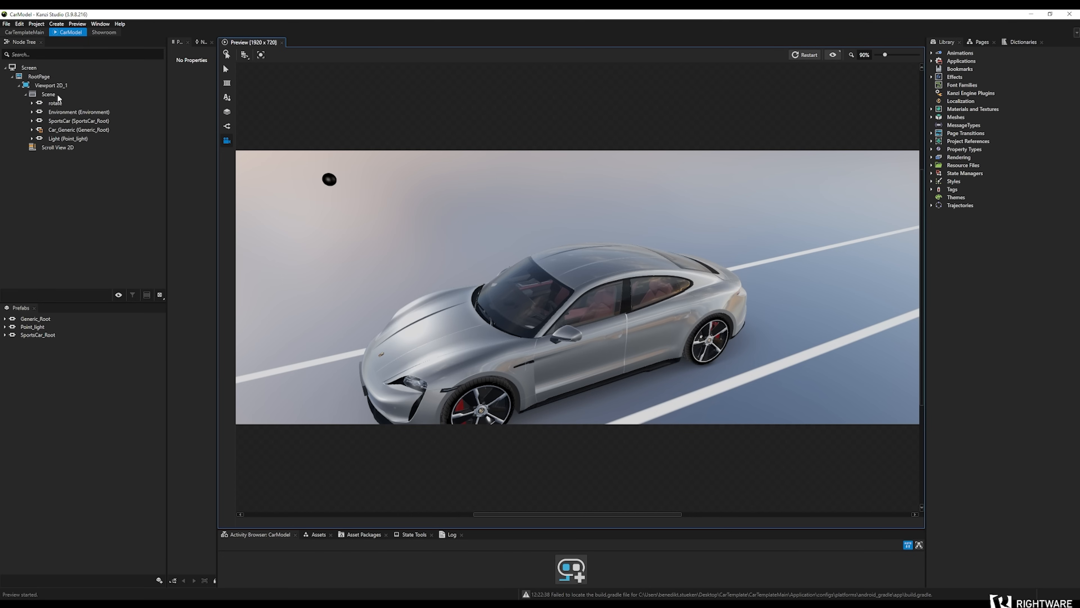
# Examine the CarTemplateMain node tree by expanding Screen, ResolutionScaler, RootPage and Viewport 2D
pyautogui.click(24, 32)
pyautogui.click(8, 69)
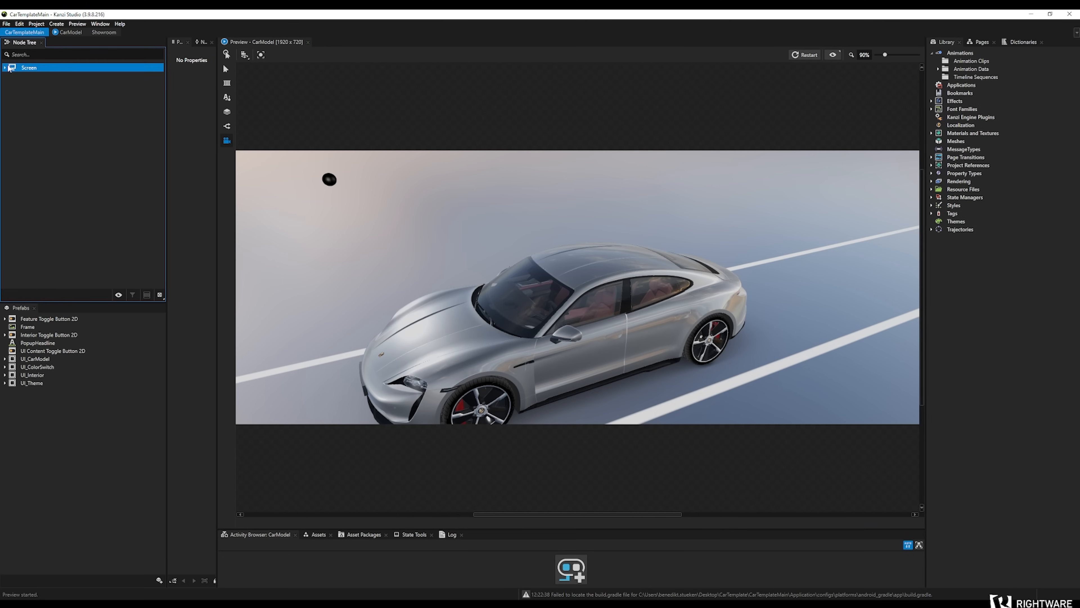
pyautogui.click(5, 68)
pyautogui.click(19, 77)
pyautogui.click(12, 77)
pyautogui.click(18, 86)
pyautogui.click(43, 103)
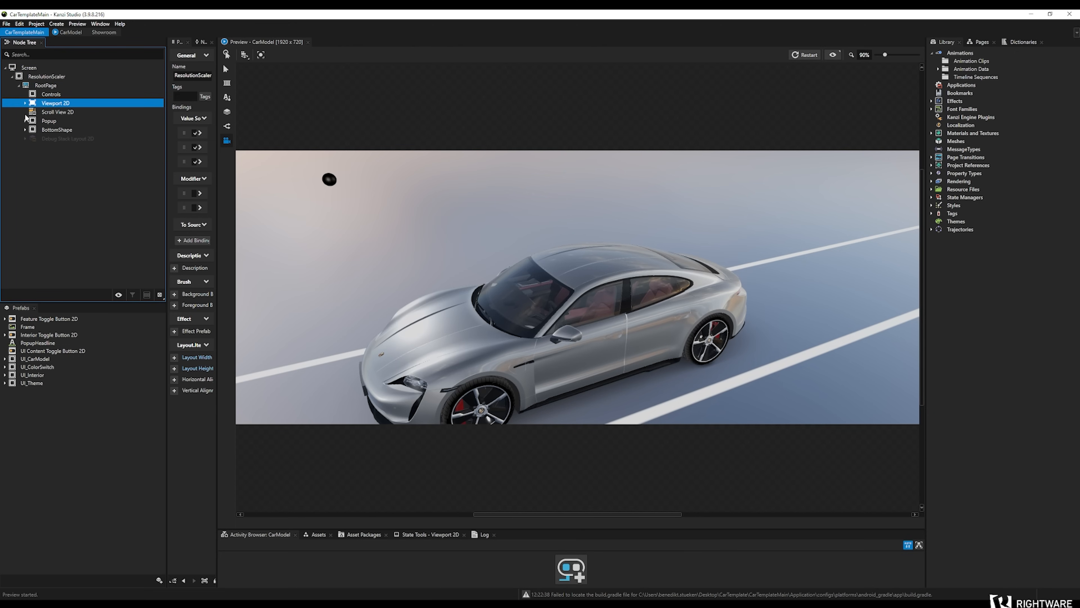
pyautogui.click(25, 103)
# Return to the CarModel project and examine the sports car from the front and the rear
pyautogui.click(67, 33)
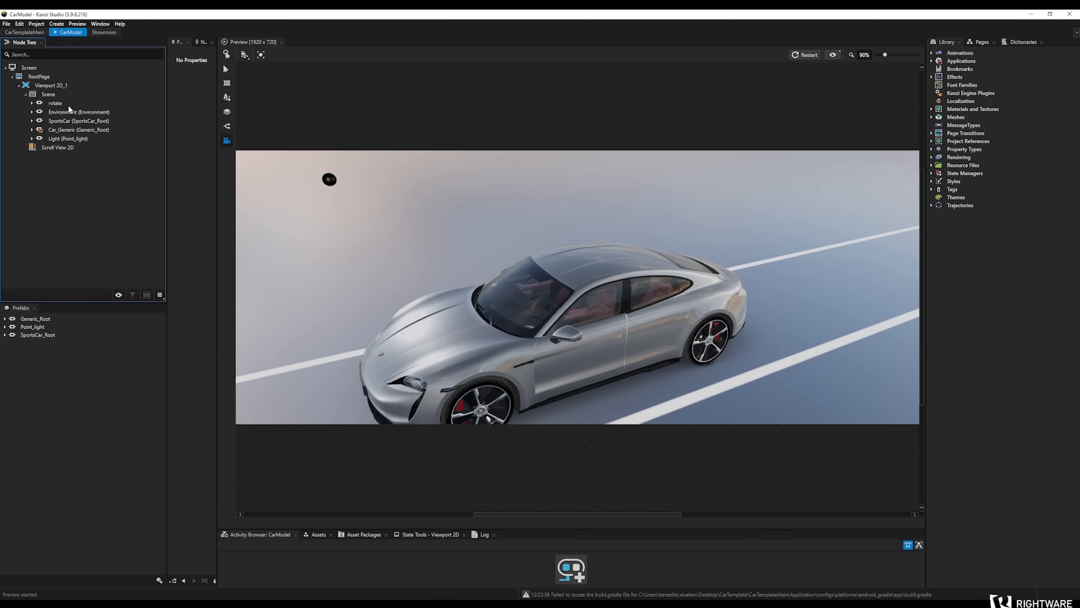
pyautogui.moveTo(518, 357); pyautogui.dragTo(570, 277)
pyautogui.scroll(3, 470, 339)
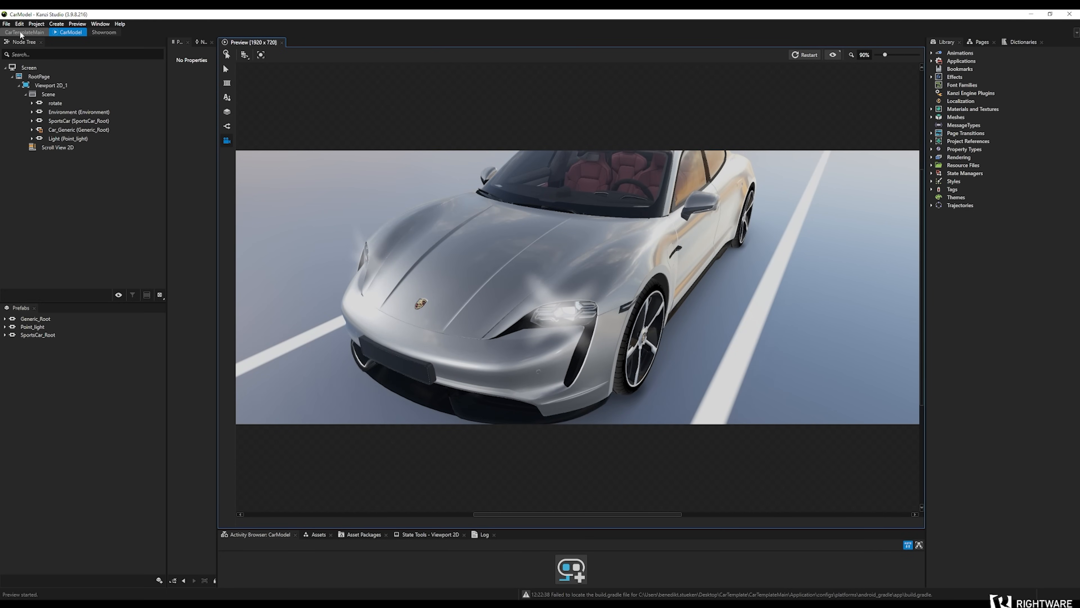
pyautogui.moveTo(684, 254); pyautogui.dragTo(543, 258)
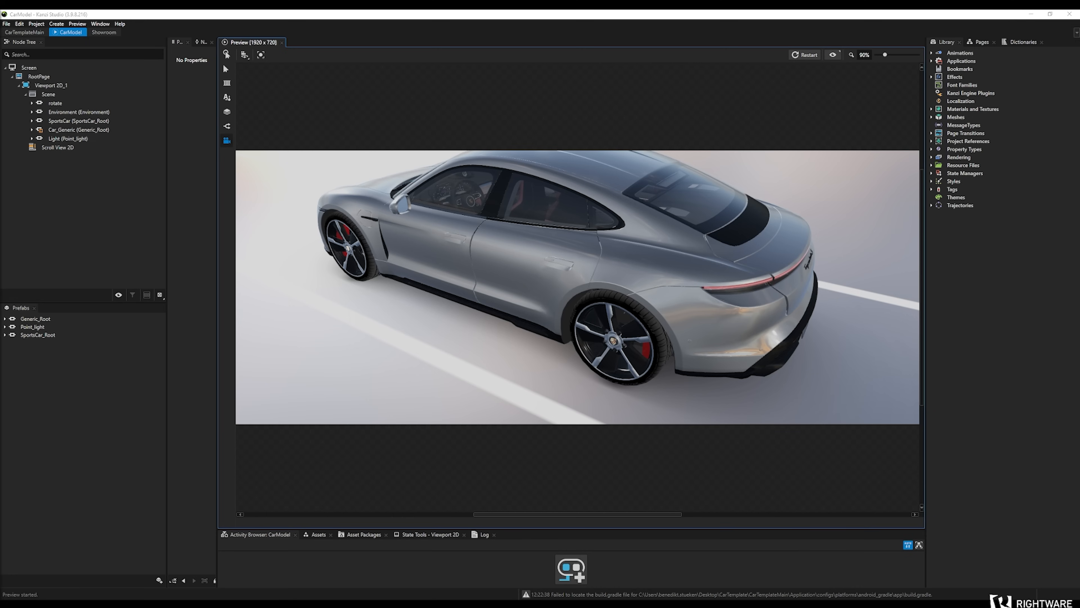
# Import the 3D asset Carmodelreference from the Resources folder of CarTemplate on the Desktop
pyautogui.click(7, 24)
pyautogui.moveTo(93, 114)
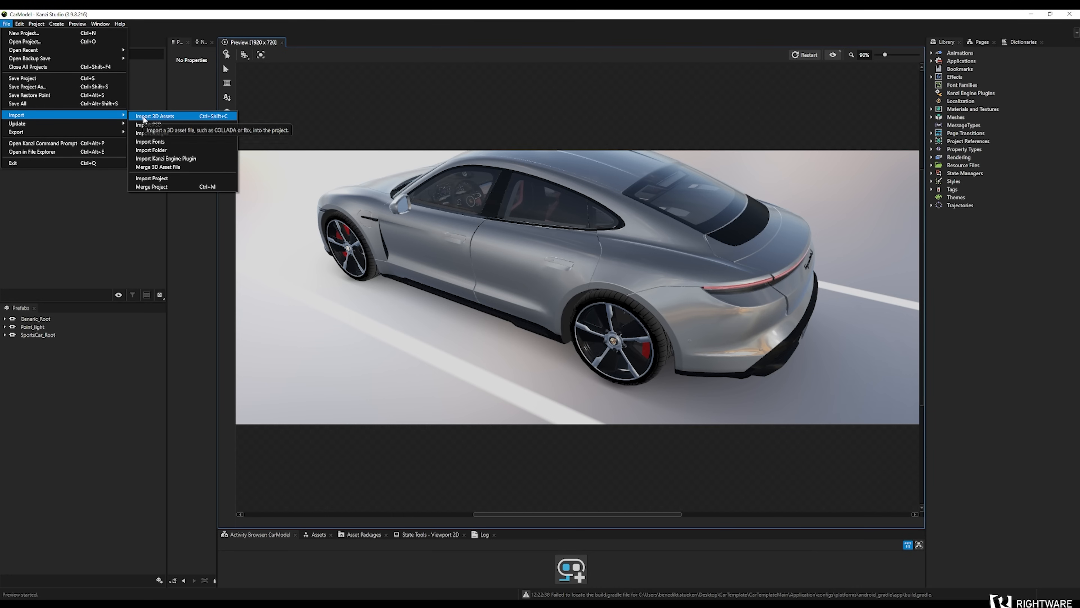
pyautogui.click(144, 117)
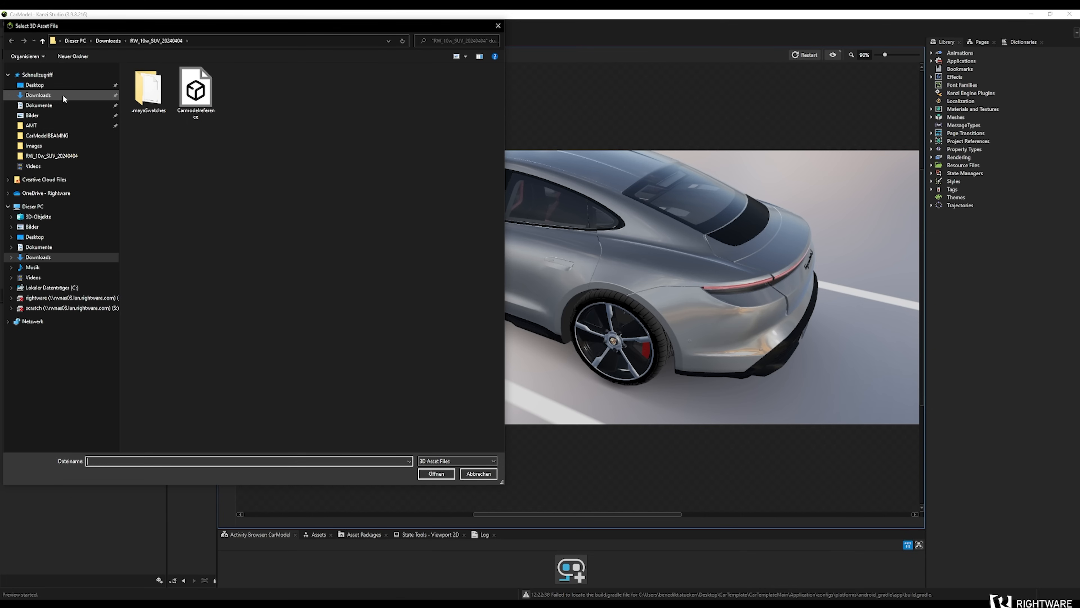
pyautogui.click(58, 86)
pyautogui.doubleClick(243, 90)
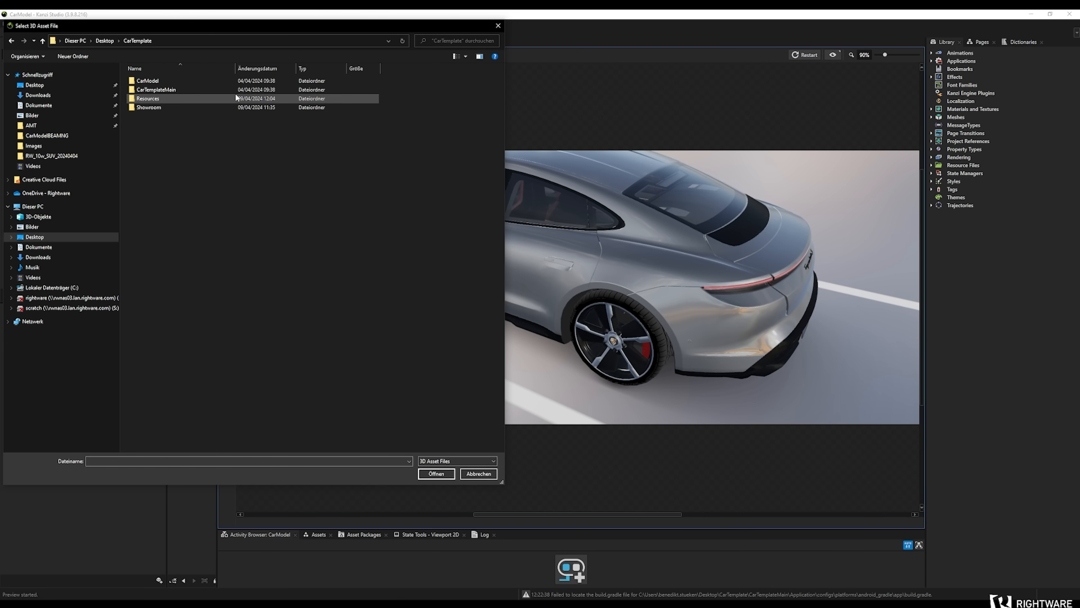
pyautogui.doubleClick(167, 104)
pyautogui.click(143, 92)
pyautogui.doubleClick(188, 90)
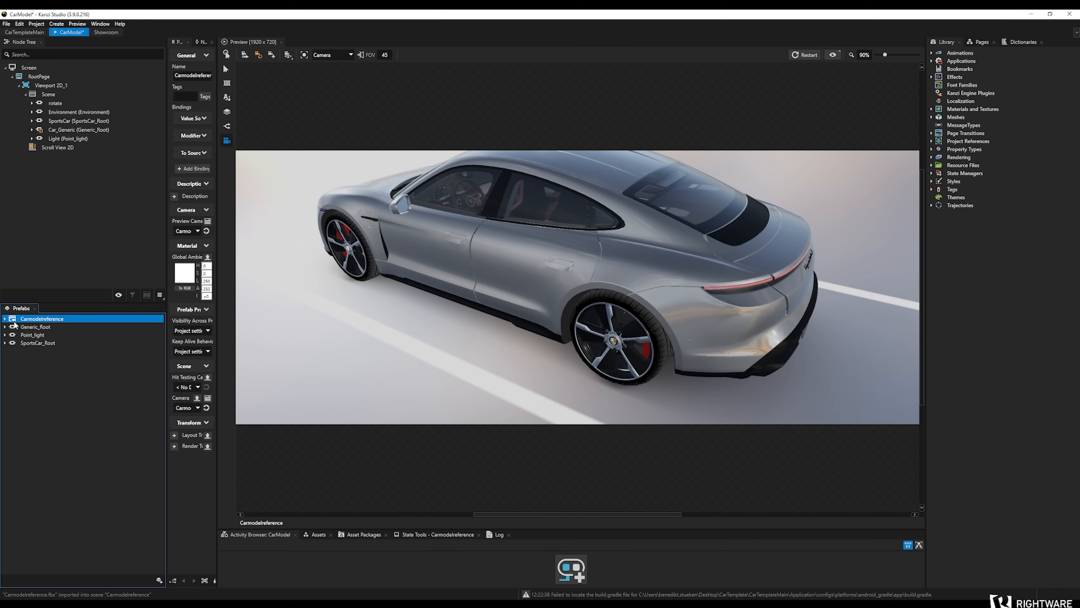
# Expand the Carmodelreference prefab and move its Root node into the Scene node of the CarModel project
pyautogui.click(5, 319)
pyautogui.click(11, 327)
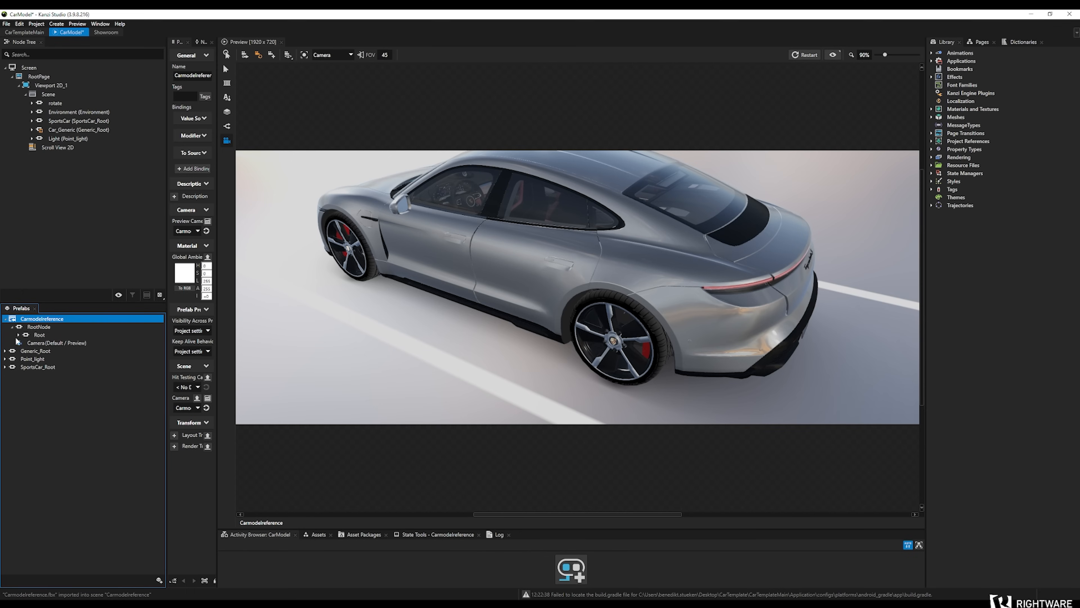
pyautogui.click(18, 336)
pyautogui.click(33, 336)
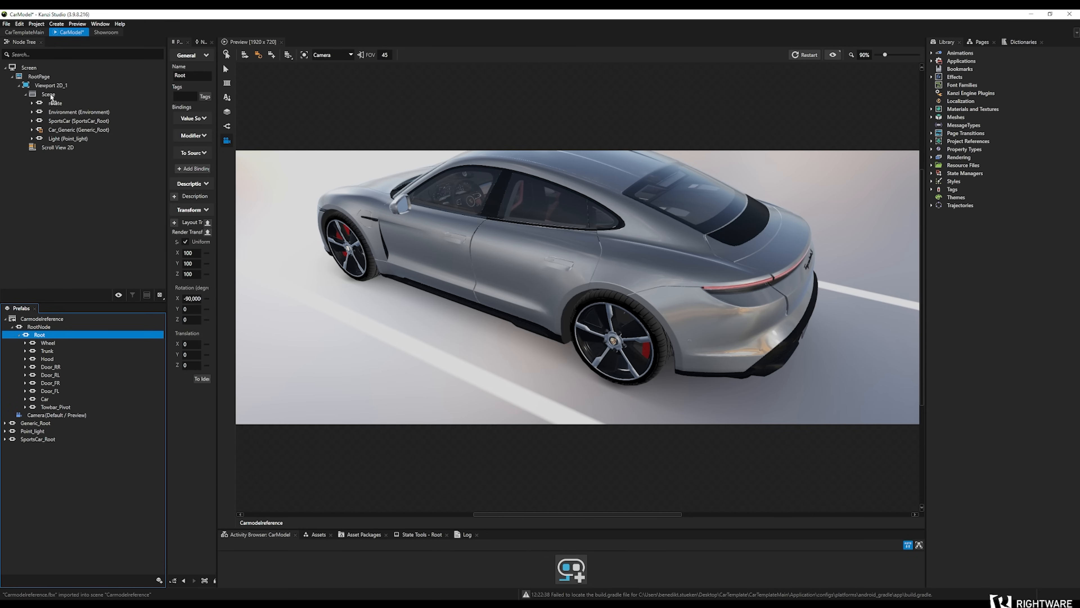
pyautogui.moveTo(50, 97); pyautogui.dragTo(50, 97)
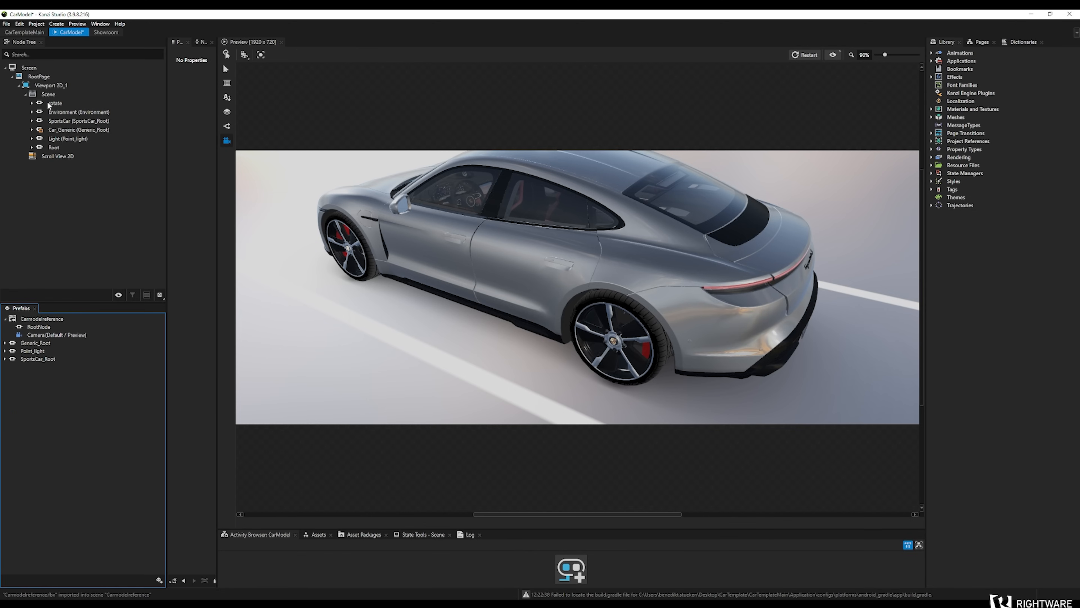
# Select the imported Root node in the scene and make more room for its properties and the node tree
pyautogui.moveTo(518, 441); pyautogui.dragTo(639, 367)
pyautogui.scroll(-6, 620, 332)
pyautogui.scroll(-5, 620, 332)
pyautogui.moveTo(655, 329); pyautogui.dragTo(632, 323)
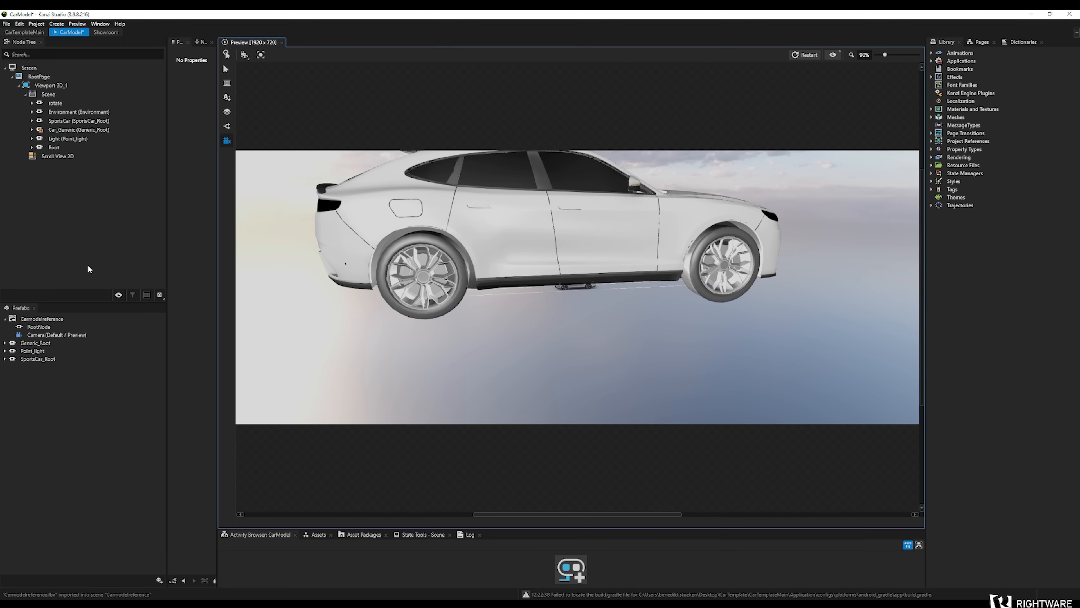
pyautogui.click(53, 147)
pyautogui.moveTo(217, 68); pyautogui.dragTo(347, 64)
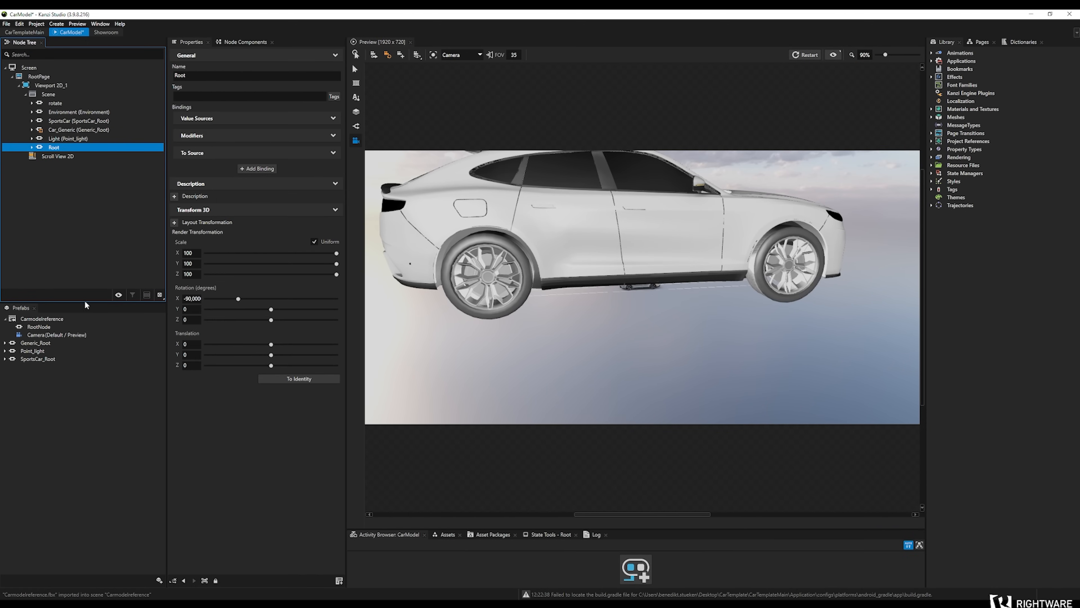
pyautogui.moveTo(85, 301); pyautogui.dragTo(111, 440)
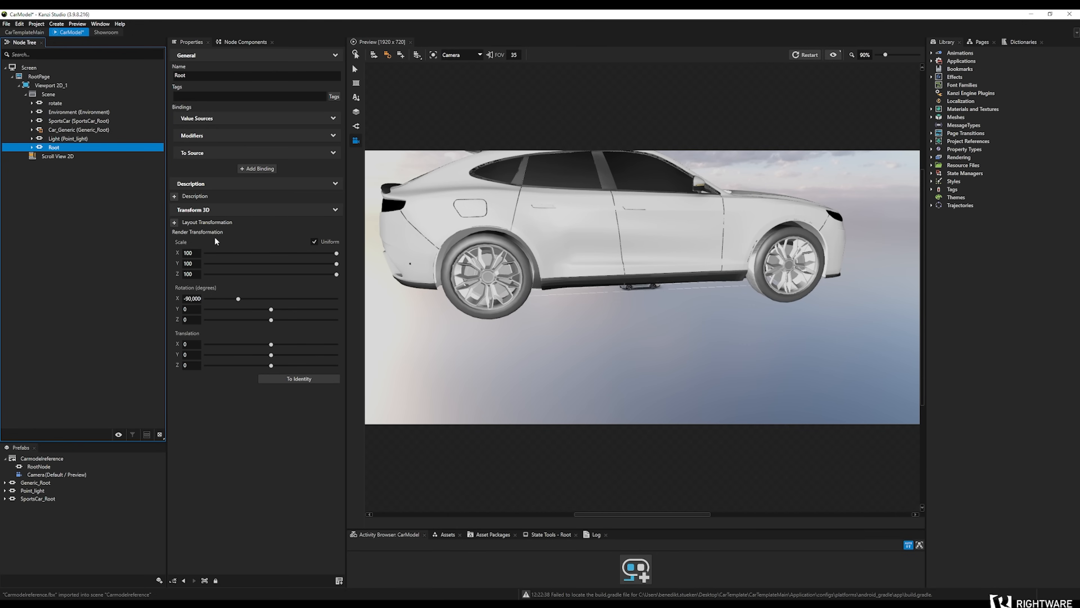
# Set the imported Root node's uniform scale to 10 and check the car's size in the preview
pyautogui.click(195, 252)
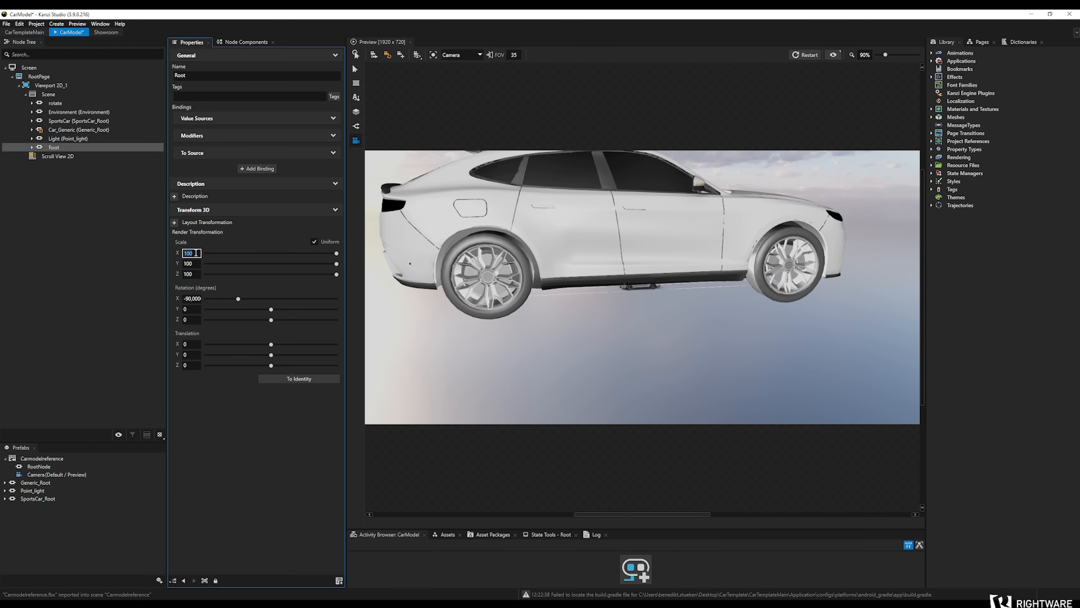
pyautogui.write('10')
pyautogui.press('Return')
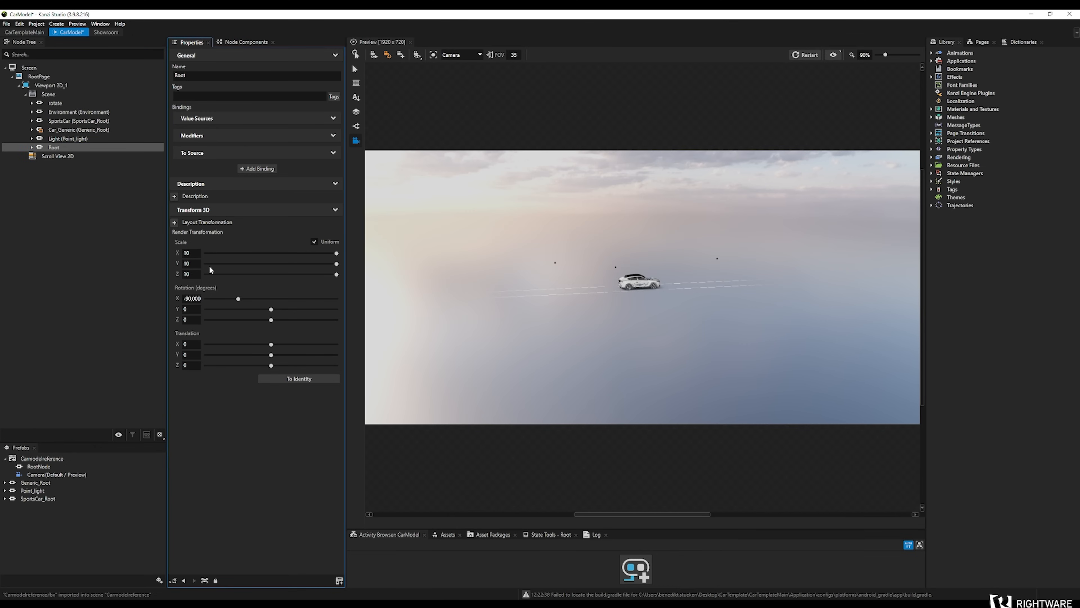
pyautogui.scroll(10, 616, 286)
pyautogui.moveTo(617, 287); pyautogui.dragTo(647, 256)
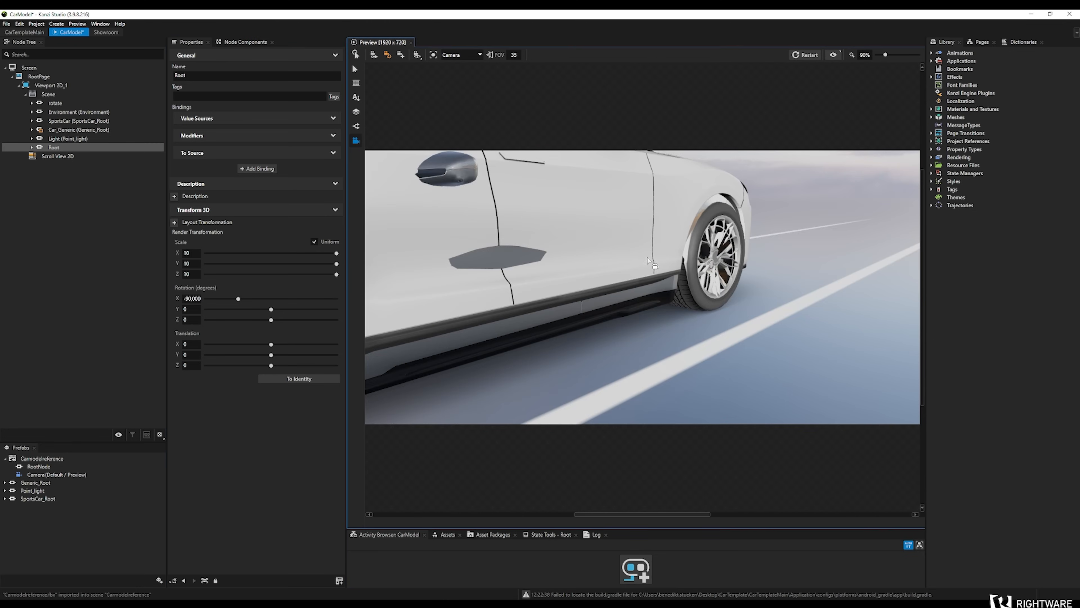
# Set the imported Root node's Y rotation to -180 degrees and check the car's orientation in the preview
pyautogui.scroll(-10, 647, 257)
pyautogui.moveTo(600, 284); pyautogui.dragTo(569, 280)
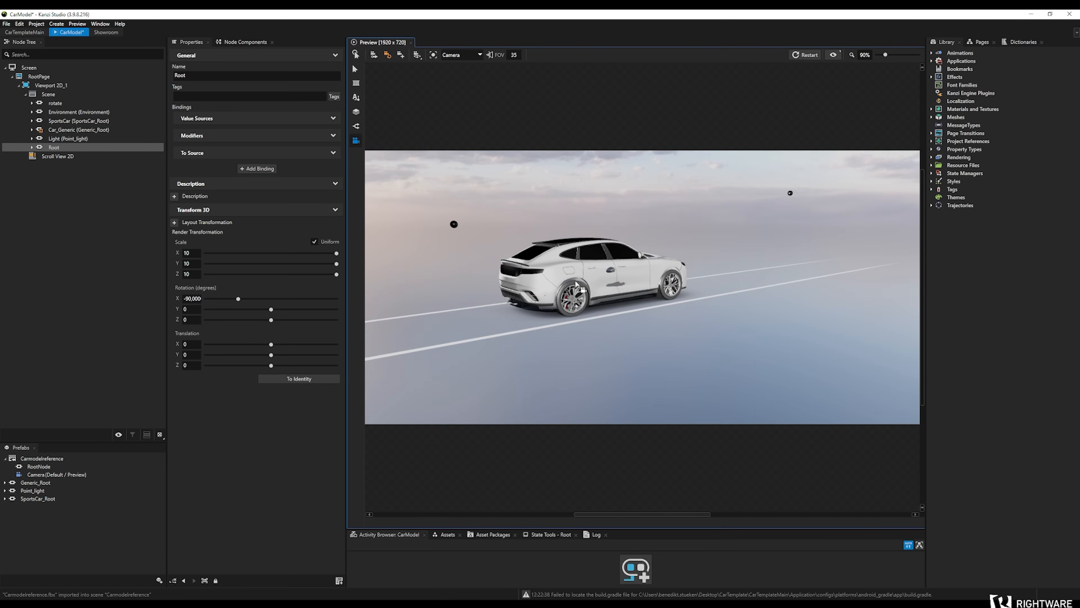
pyautogui.scroll(10, 577, 282)
pyautogui.scroll(-5, 577, 282)
pyautogui.moveTo(577, 282); pyautogui.dragTo(626, 292, button='middle')
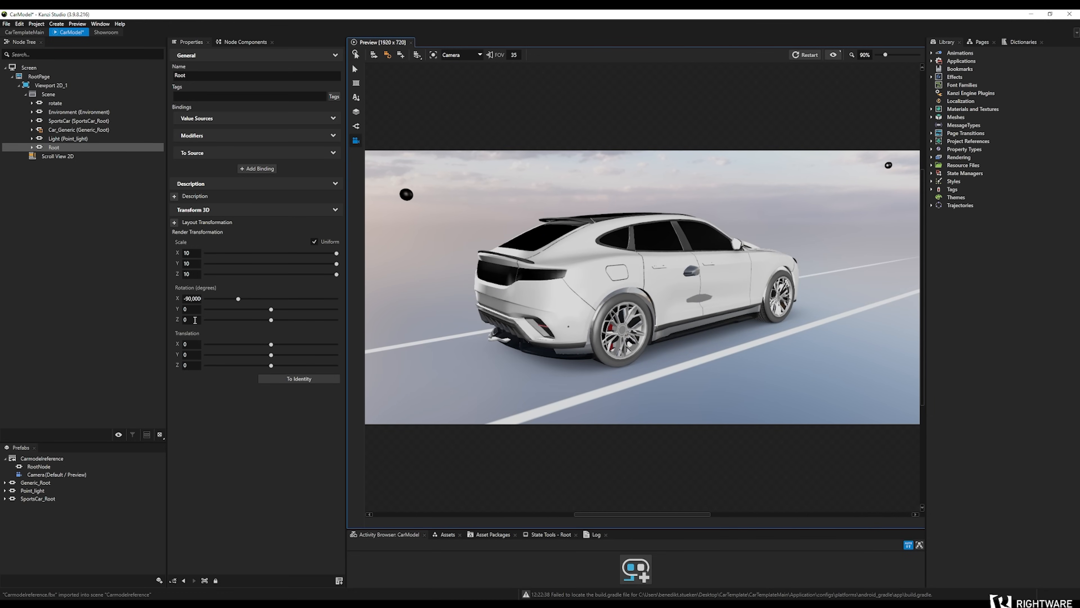
pyautogui.click(191, 309)
pyautogui.write('-18')
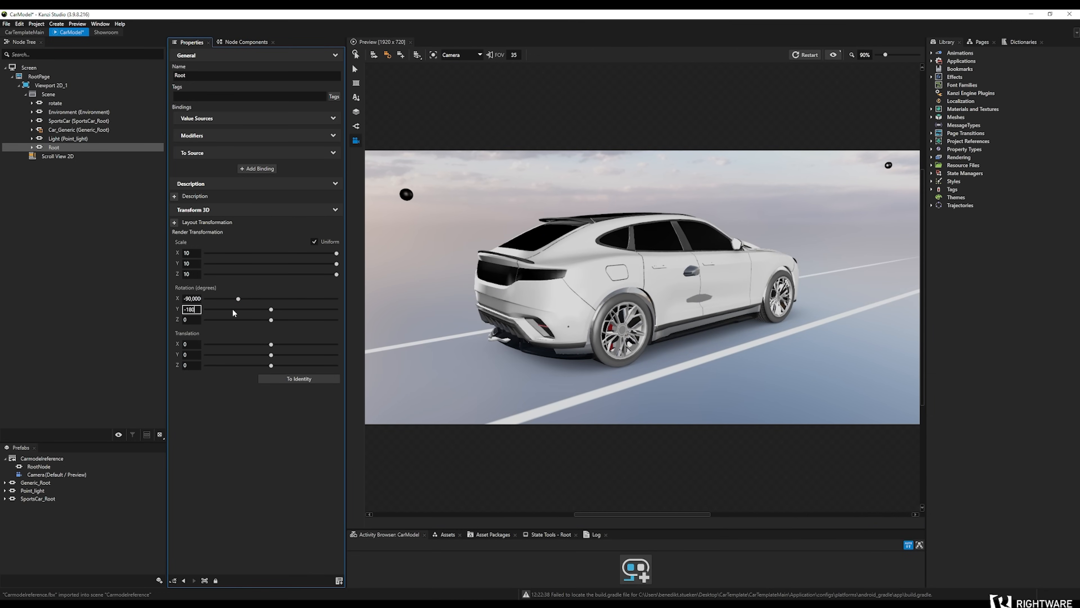
pyautogui.write('0')
pyautogui.press('Return')
pyautogui.moveTo(693, 295); pyautogui.dragTo(762, 334)
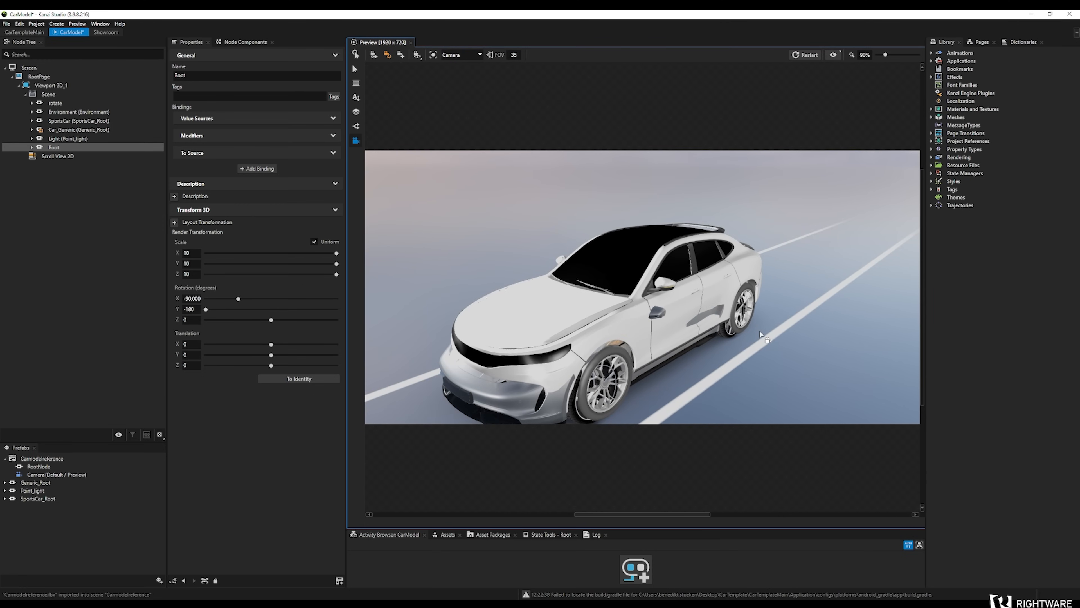
pyautogui.moveTo(702, 375); pyautogui.dragTo(727, 357)
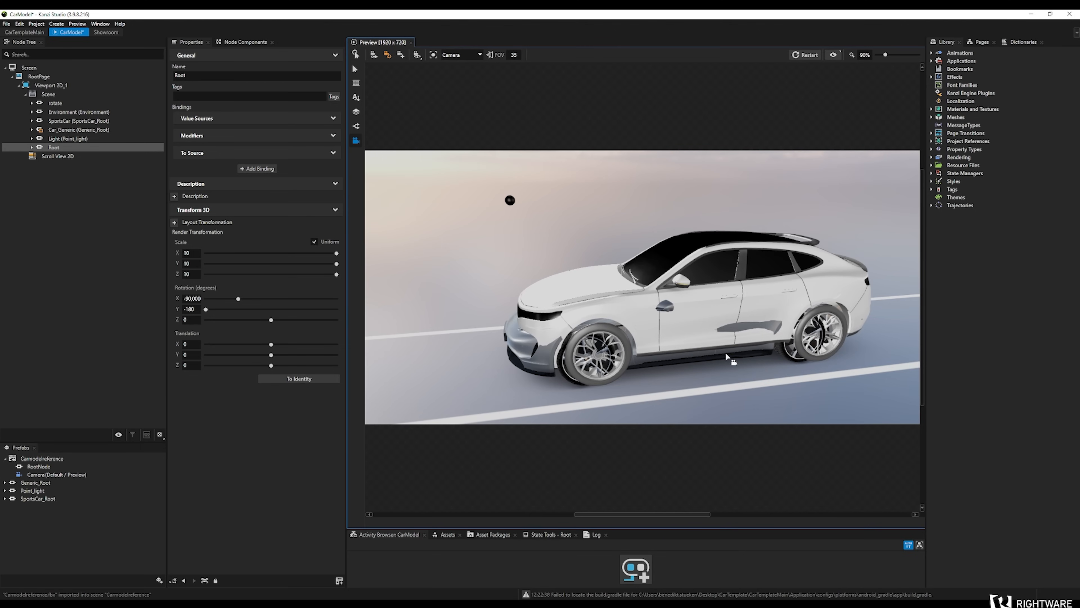
# Expand the imported Root node in the scene and rename it RW_Car_Root
pyautogui.click(40, 148)
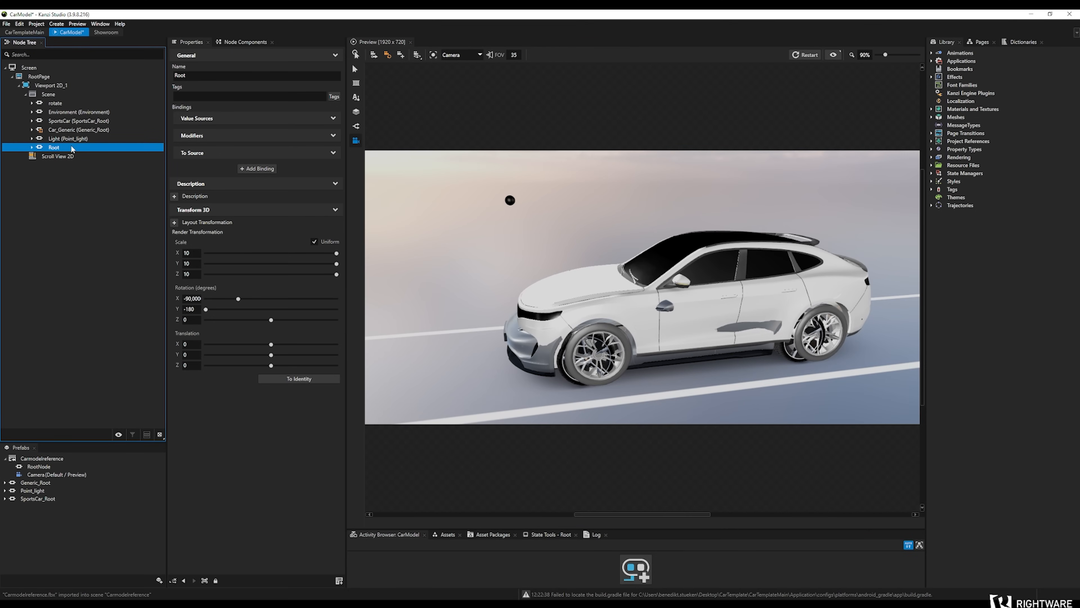
pyautogui.click(433, 55)
pyautogui.moveTo(653, 294); pyautogui.dragTo(598, 285)
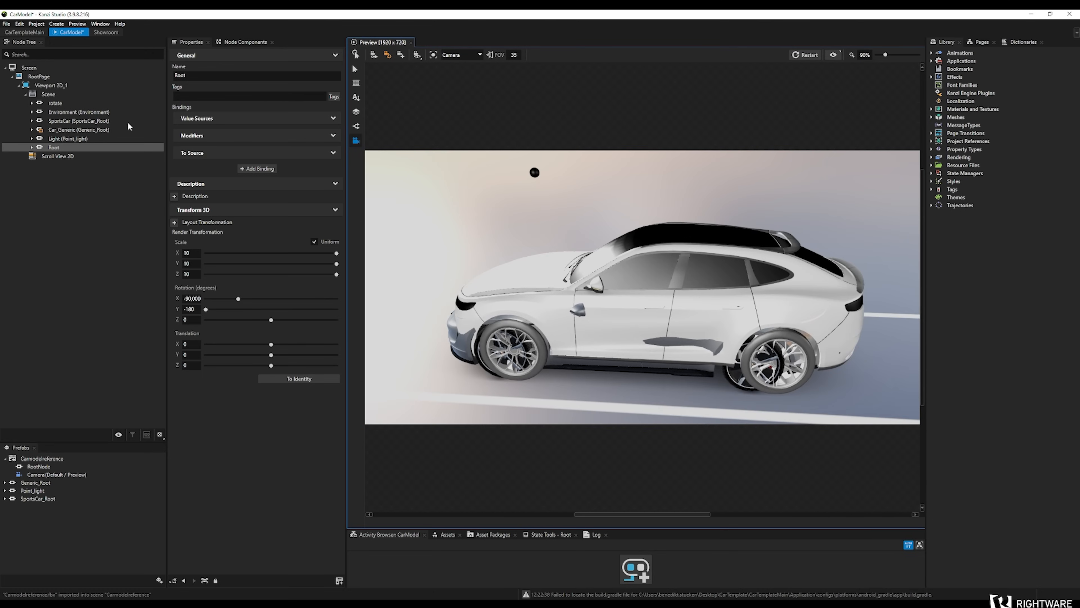
pyautogui.click(33, 148)
pyautogui.moveTo(658, 365); pyautogui.dragTo(719, 334)
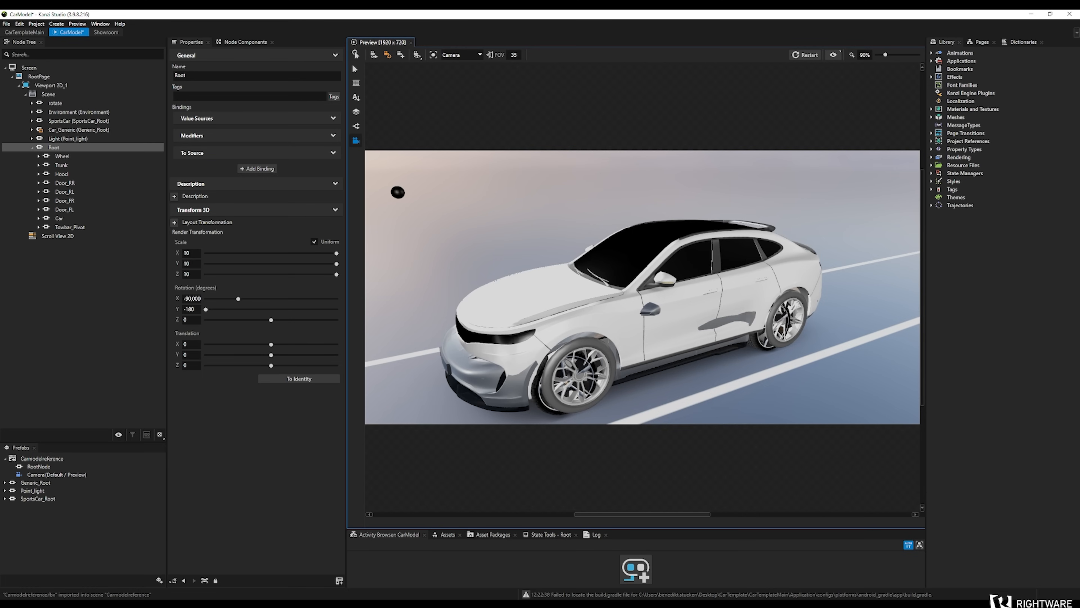
pyautogui.click(54, 147)
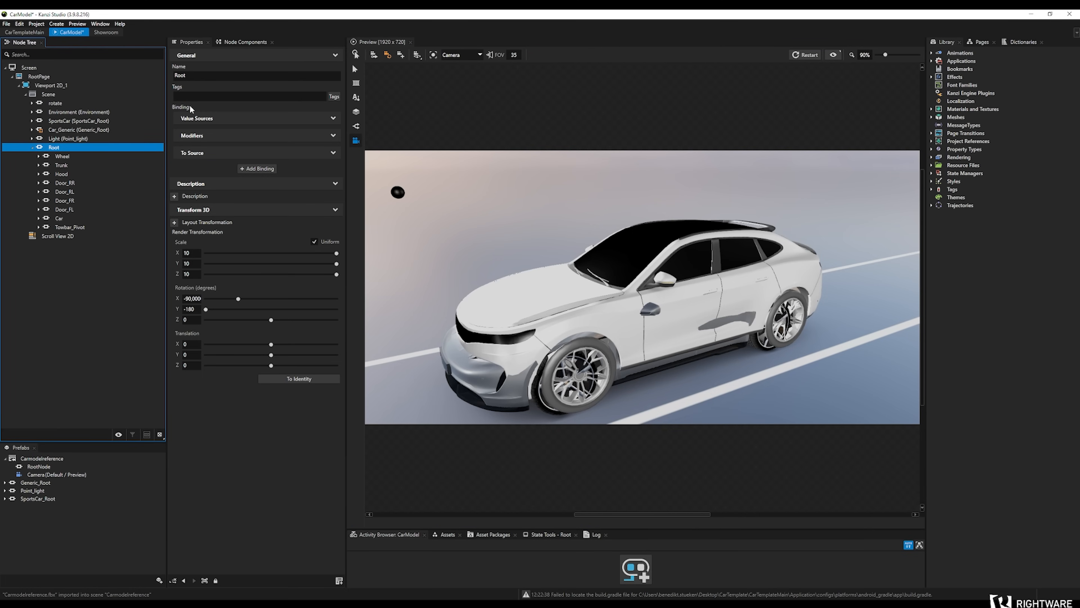
pyautogui.click(203, 76)
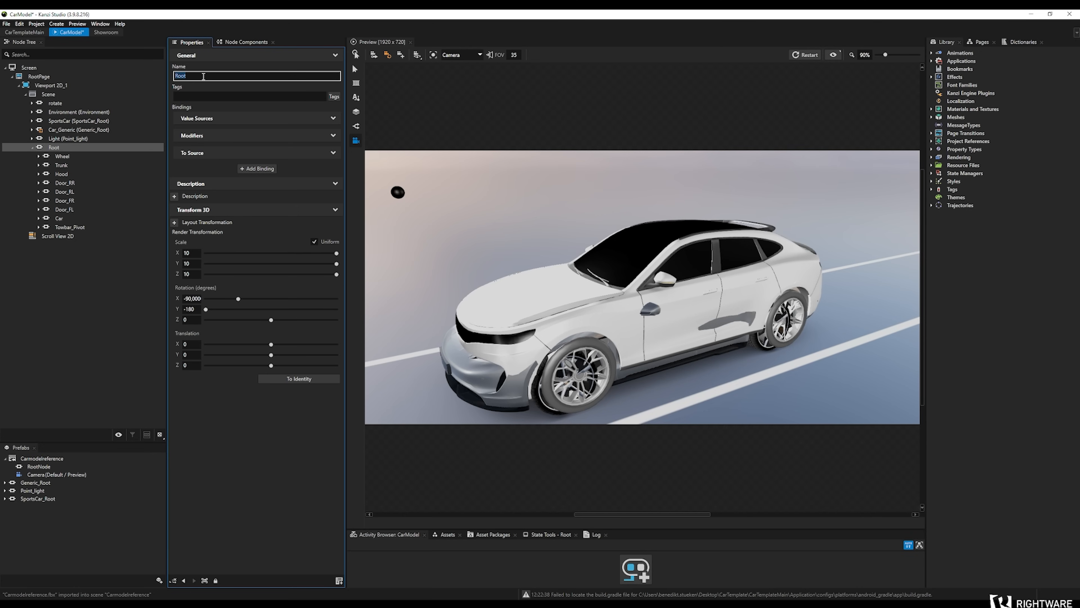
pyautogui.write('RW_Car_')
pyautogui.press('Return')
# Convert the RW_Car_Root node to a prefab
pyautogui.click(74, 148)
pyautogui.rightClick(74, 148)
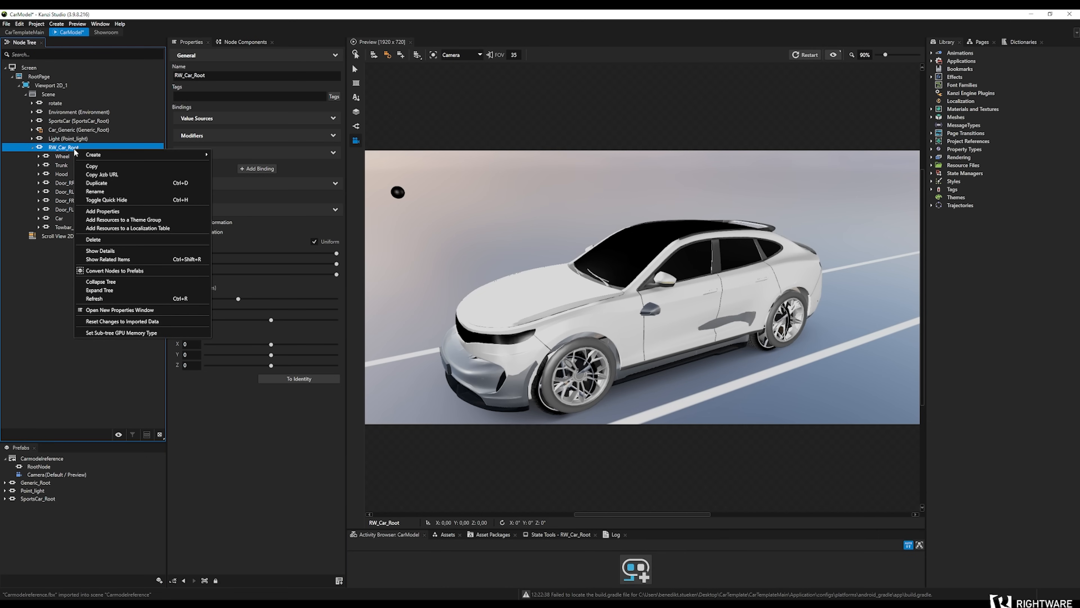
pyautogui.moveTo(95, 157)
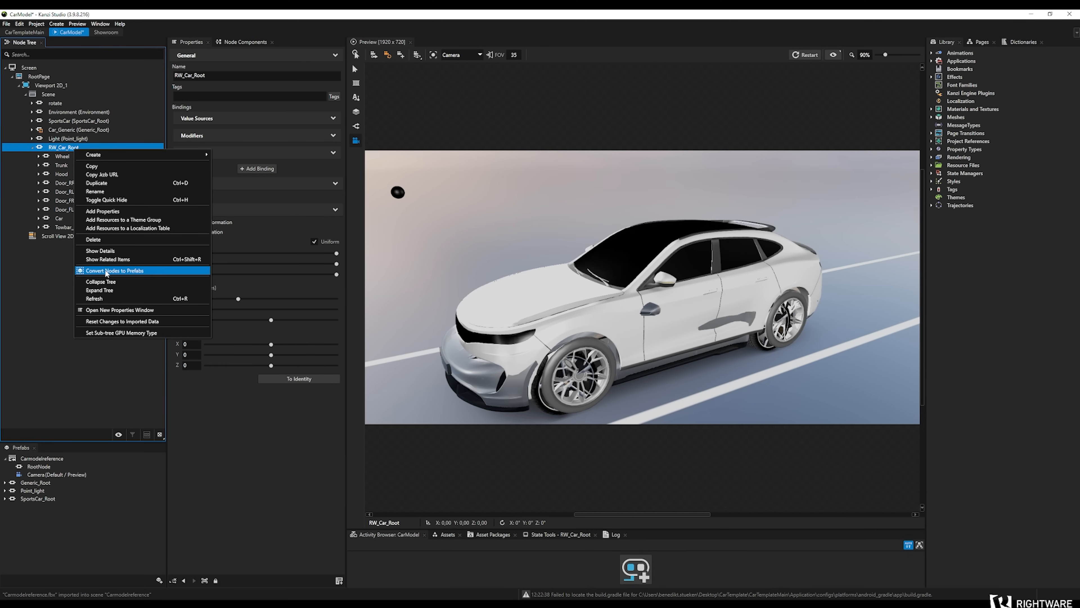
pyautogui.click(135, 271)
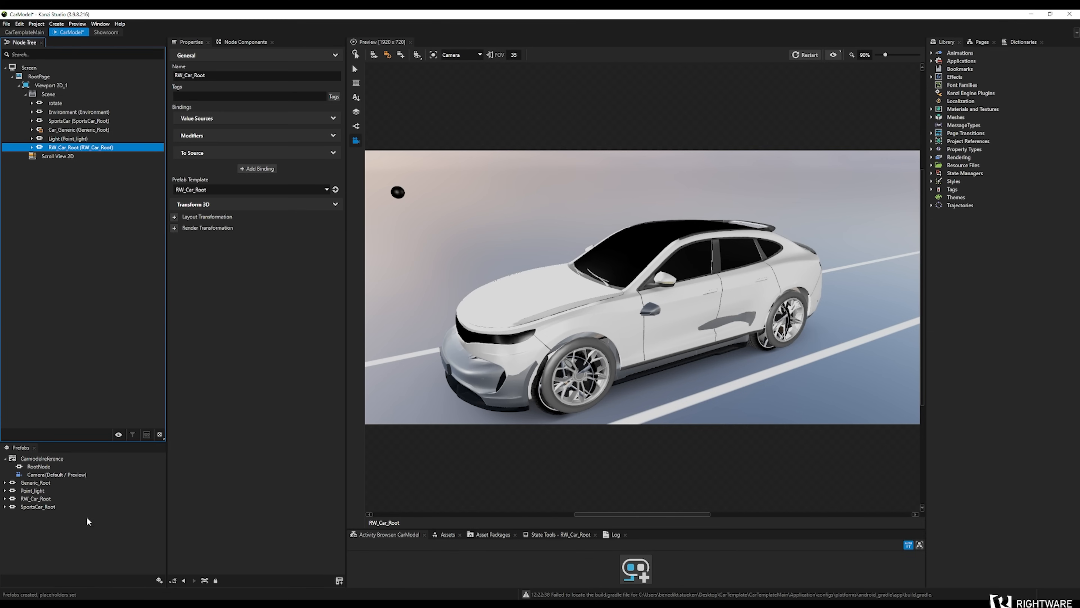
# Delete the Carmodelreference prefab from the project
pyautogui.click(33, 507)
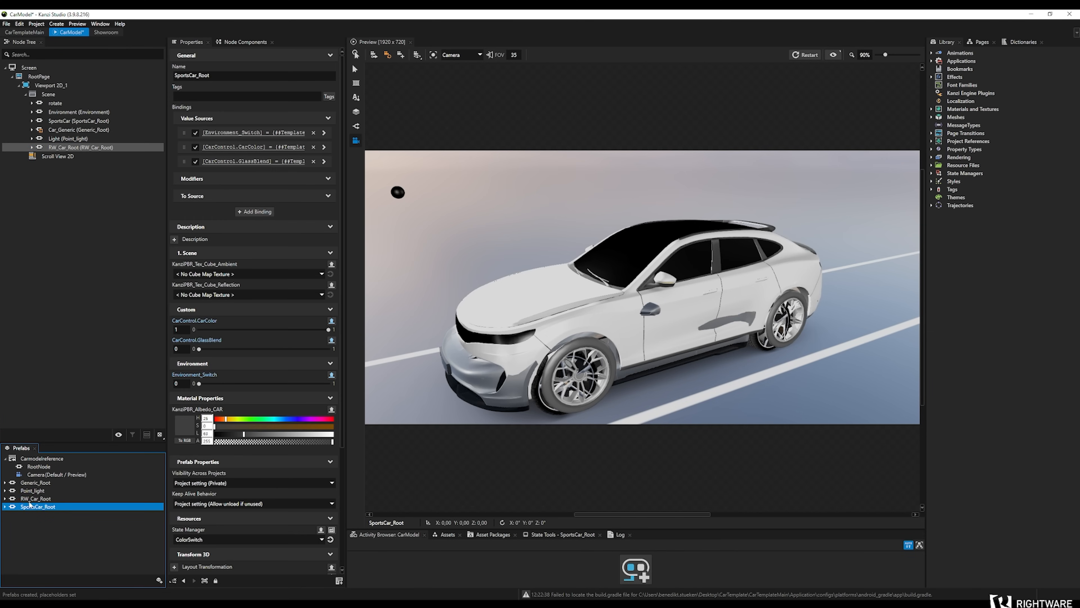
pyautogui.click(36, 476)
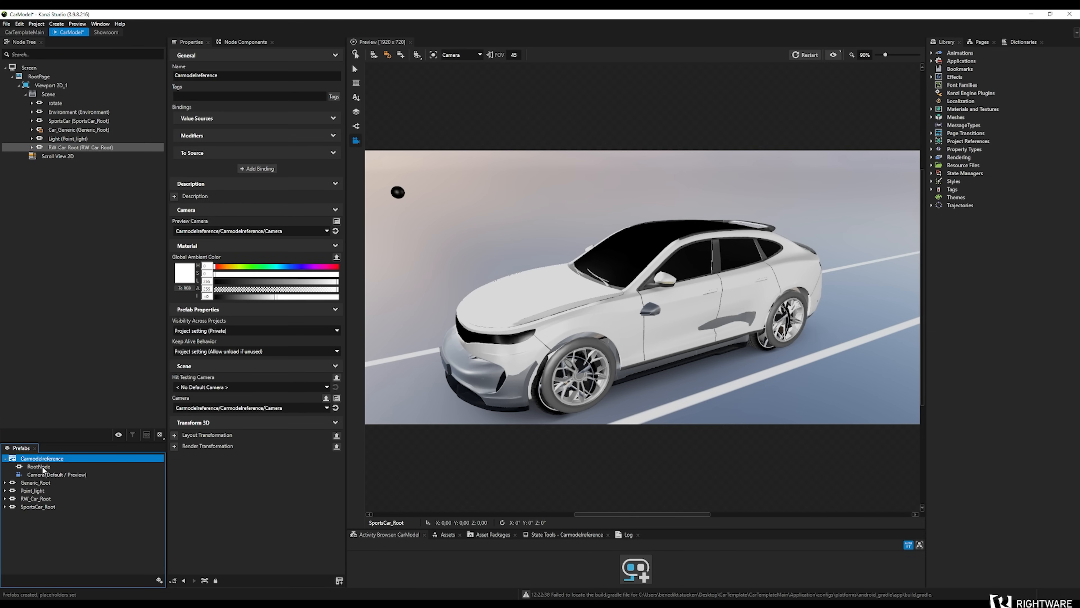
pyautogui.press('Delete')
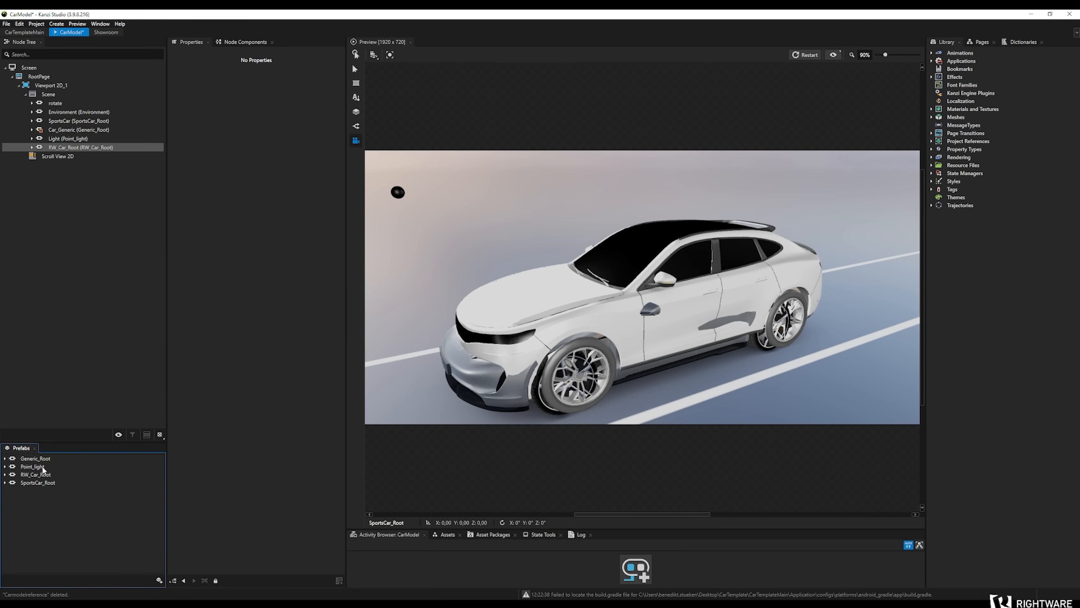
# Copy the CarControl, Environment_Switch, KanziPBR_Albedo_CAR and ambient and reflection cube map properties from the SportsCar_Root prefab to the RW_Car_Root prefab
pyautogui.click(35, 484)
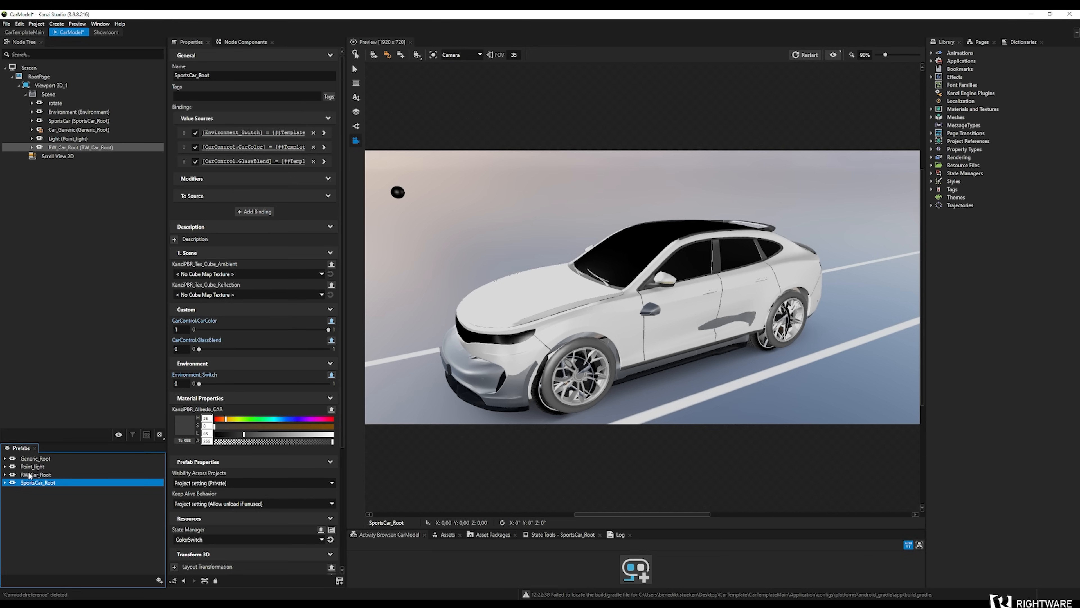
pyautogui.click(42, 474)
pyautogui.click(29, 483)
pyautogui.click(27, 475)
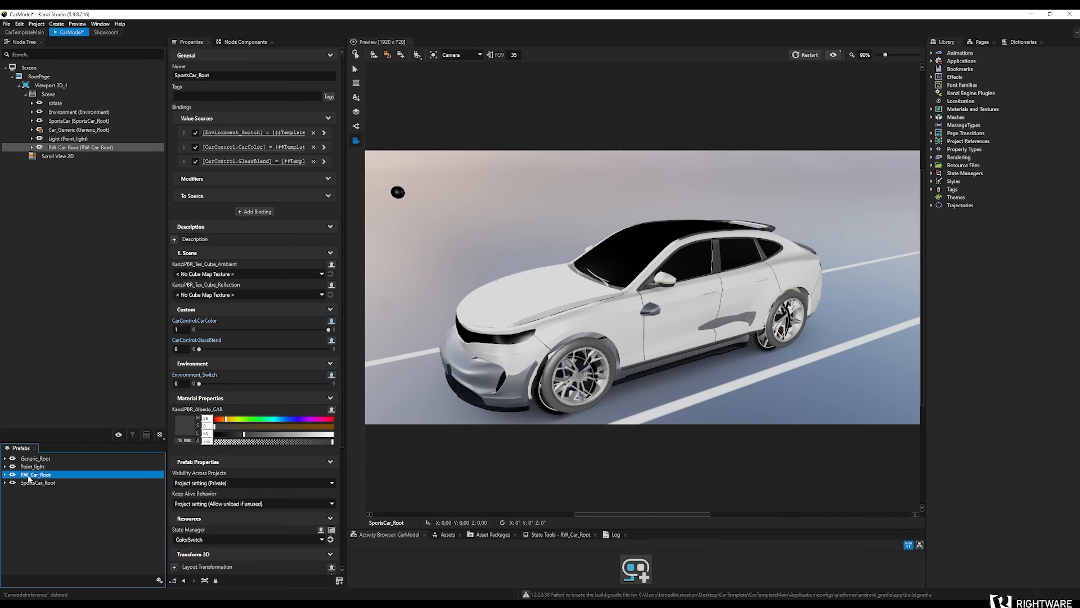
pyautogui.click(41, 483)
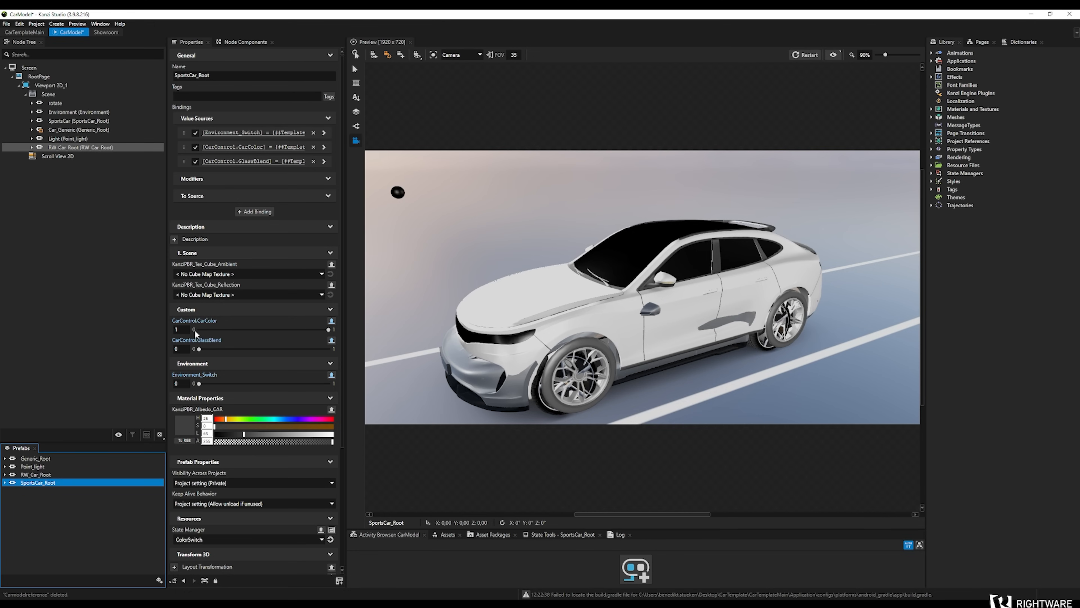
pyautogui.click(45, 475)
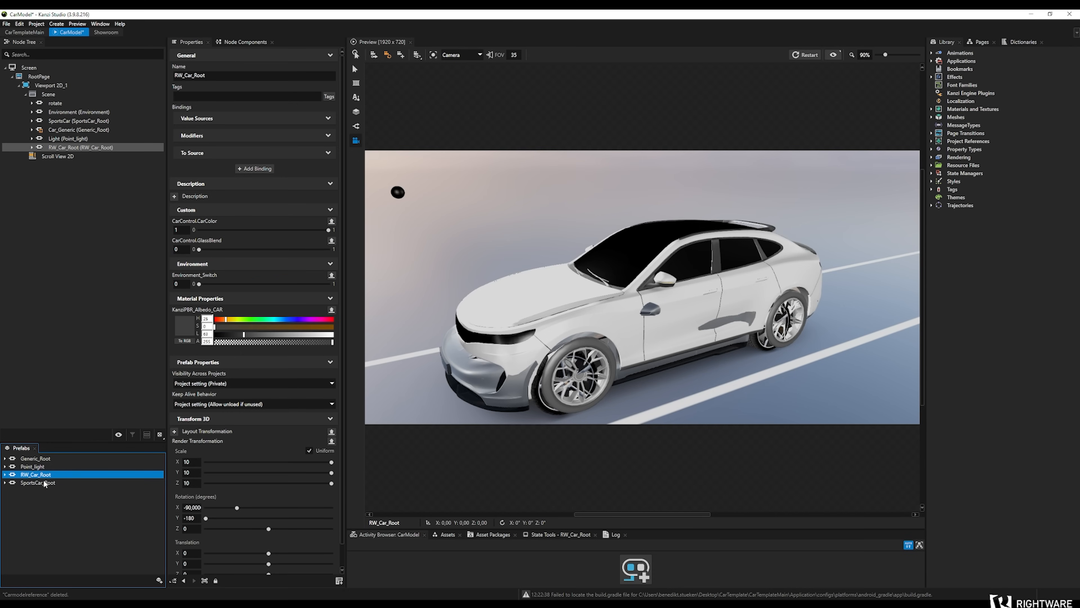
pyautogui.click(41, 483)
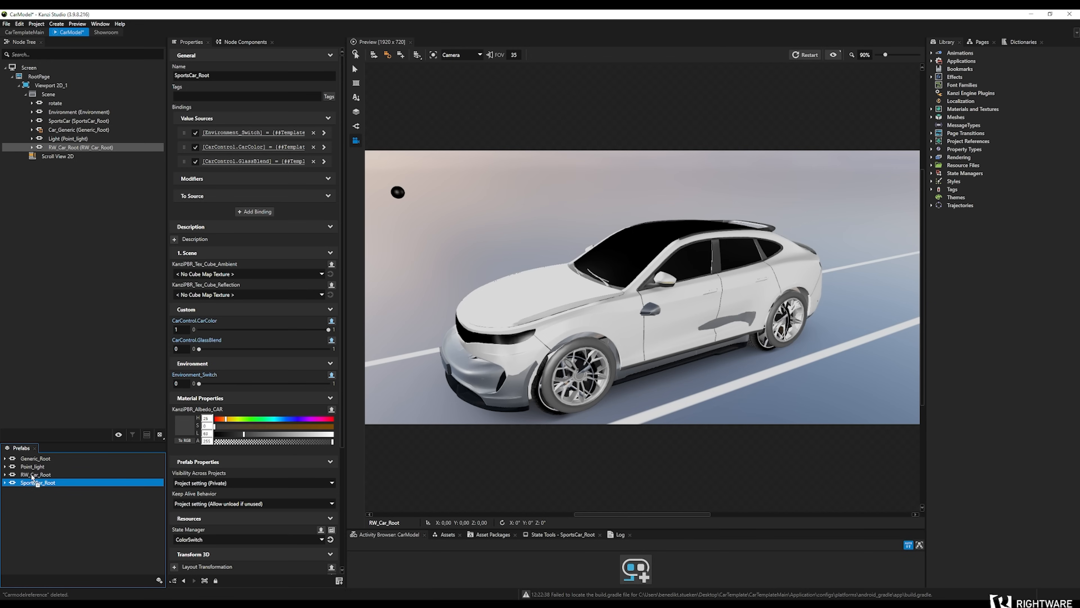
# Copy the bindings of the SportsCar_Root prefab and paste them into the RW_Car_Root prefab
pyautogui.click(186, 109)
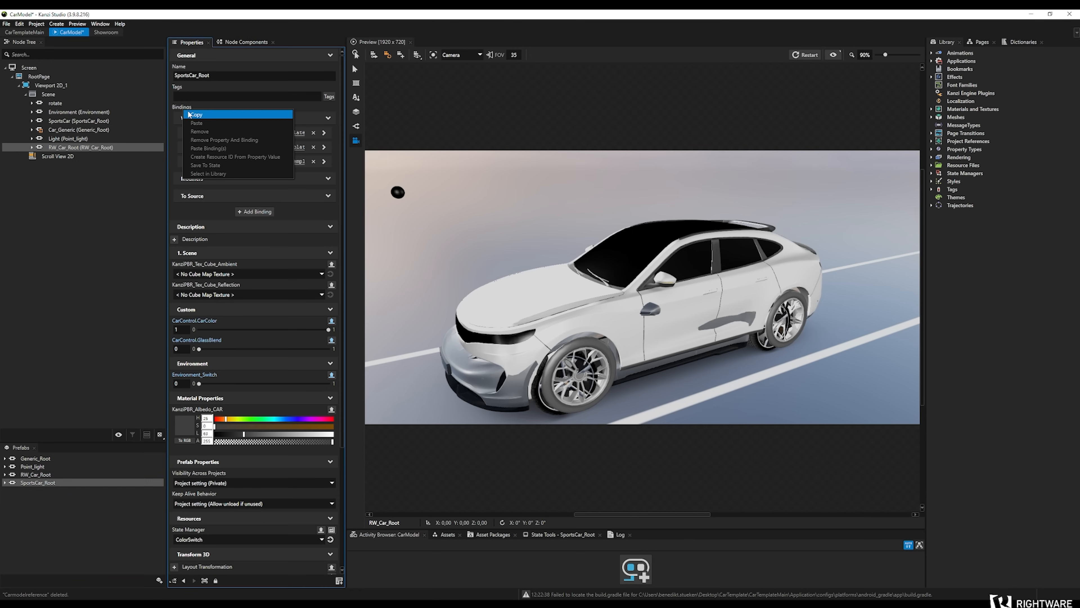
pyautogui.click(41, 475)
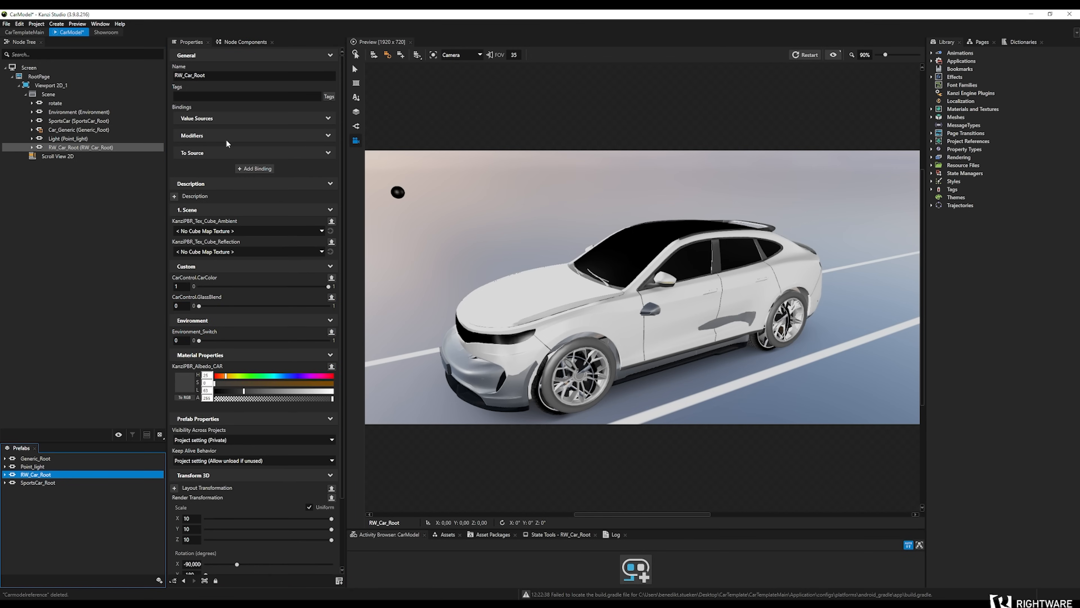
pyautogui.rightClick(186, 106)
pyautogui.click(215, 146)
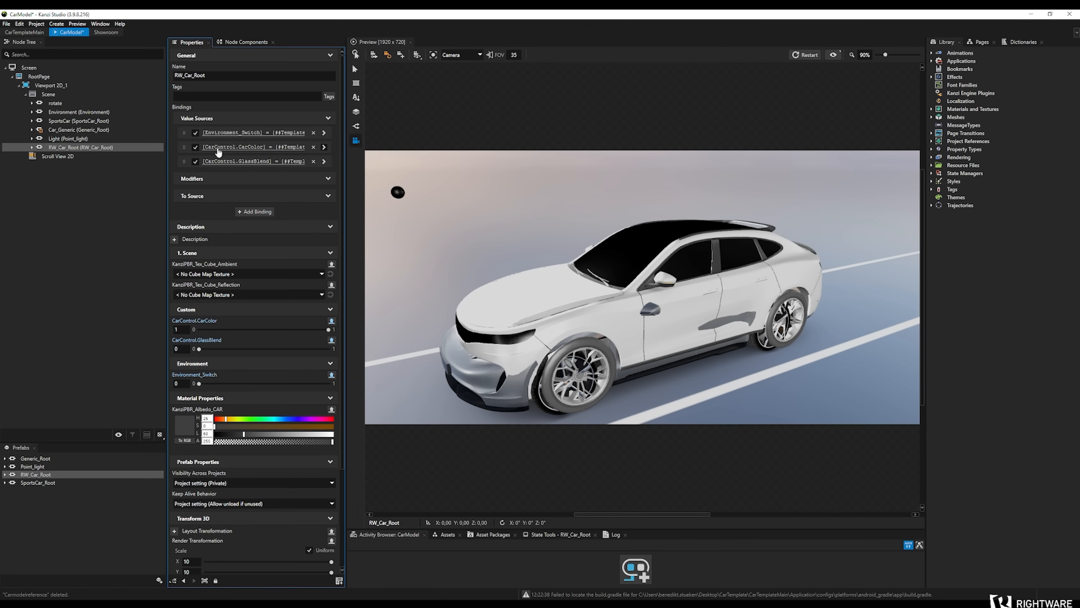
pyautogui.scroll(-3, 262, 296)
pyautogui.scroll(3, 261, 295)
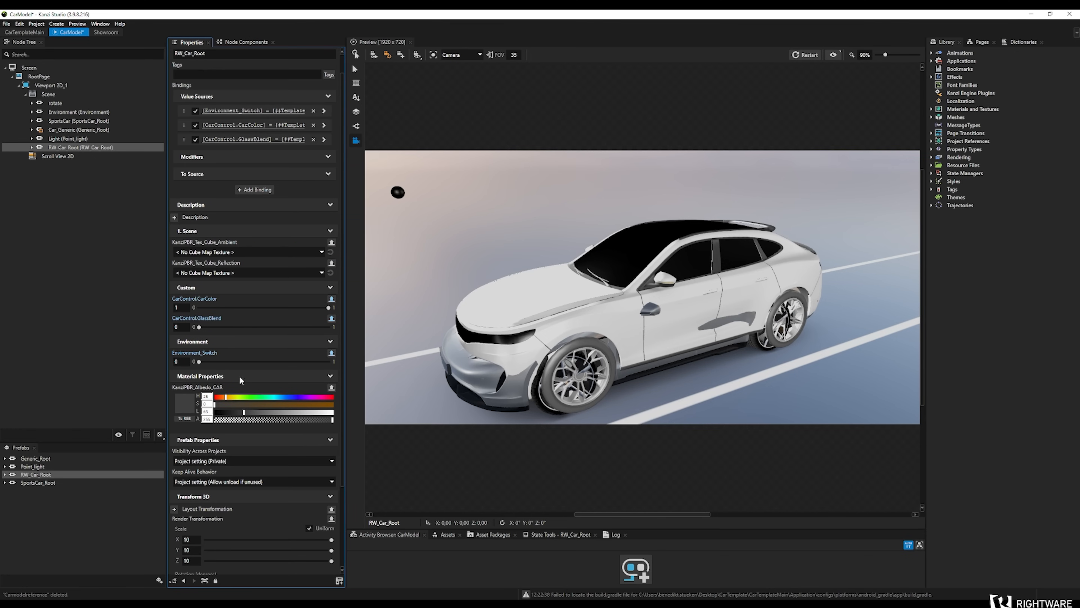
pyautogui.scroll(1, 242, 255)
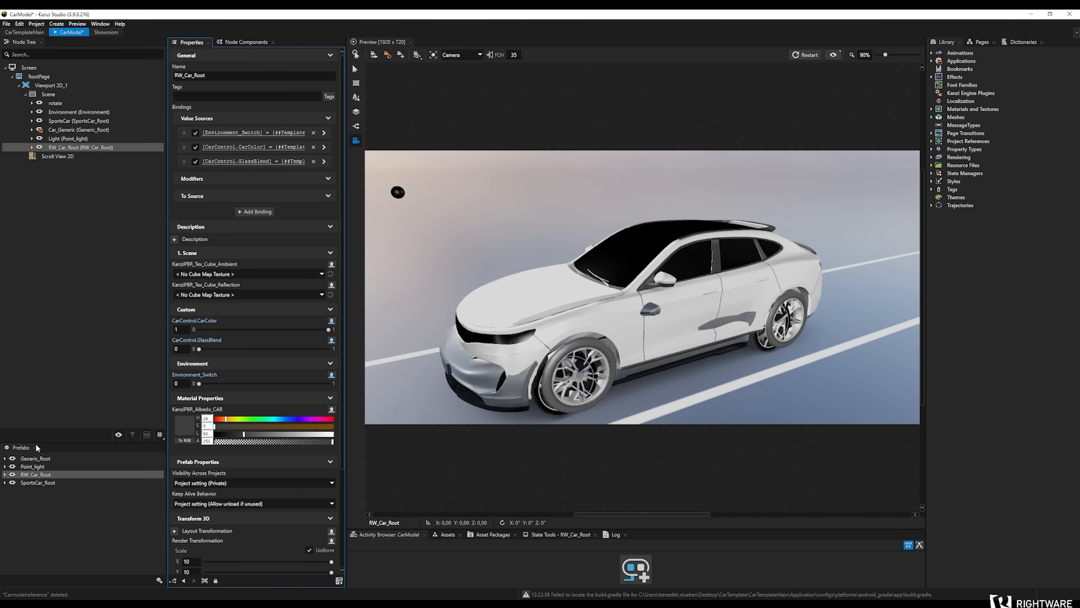
# Enlarge the prefab list and examine the material type of the material assigned to Mesh_RW_Trunk_CarPaint in RW_Car_Root's Trunk
pyautogui.moveTo(41, 441); pyautogui.dragTo(53, 242)
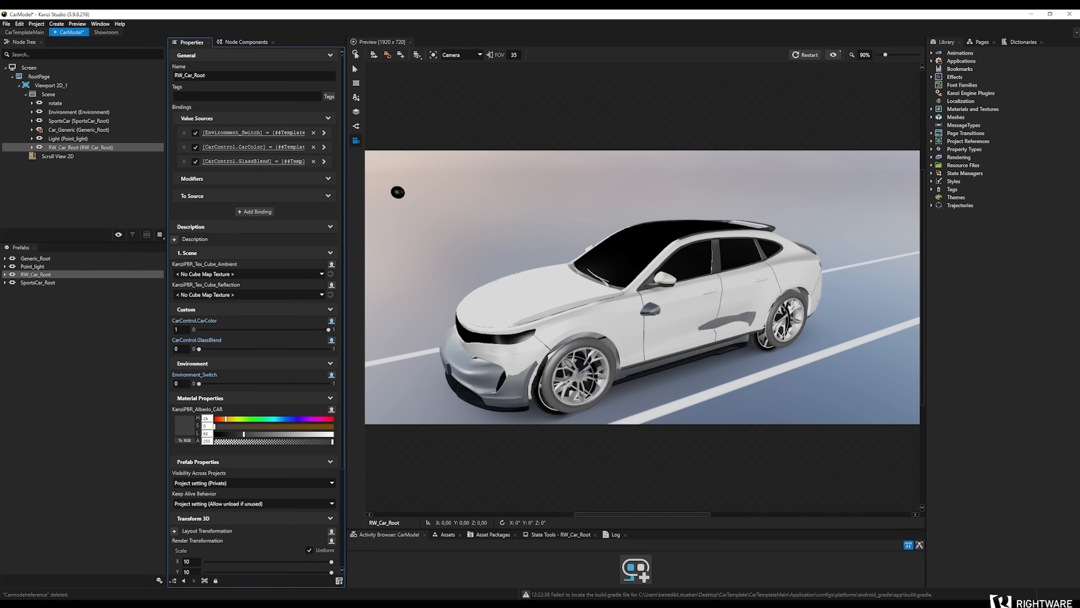
pyautogui.click(5, 275)
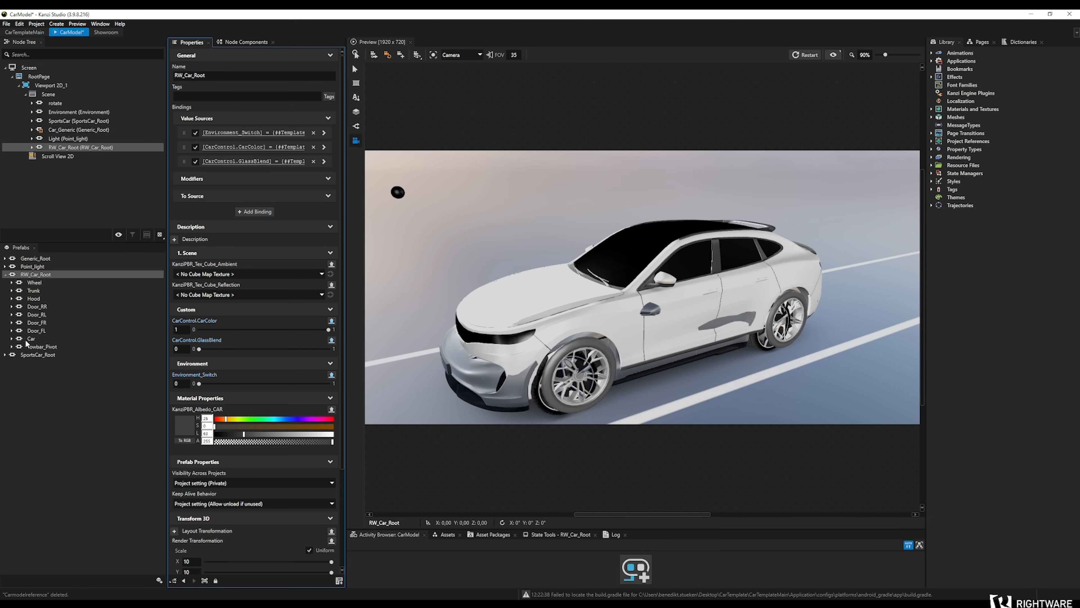
pyautogui.click(11, 290)
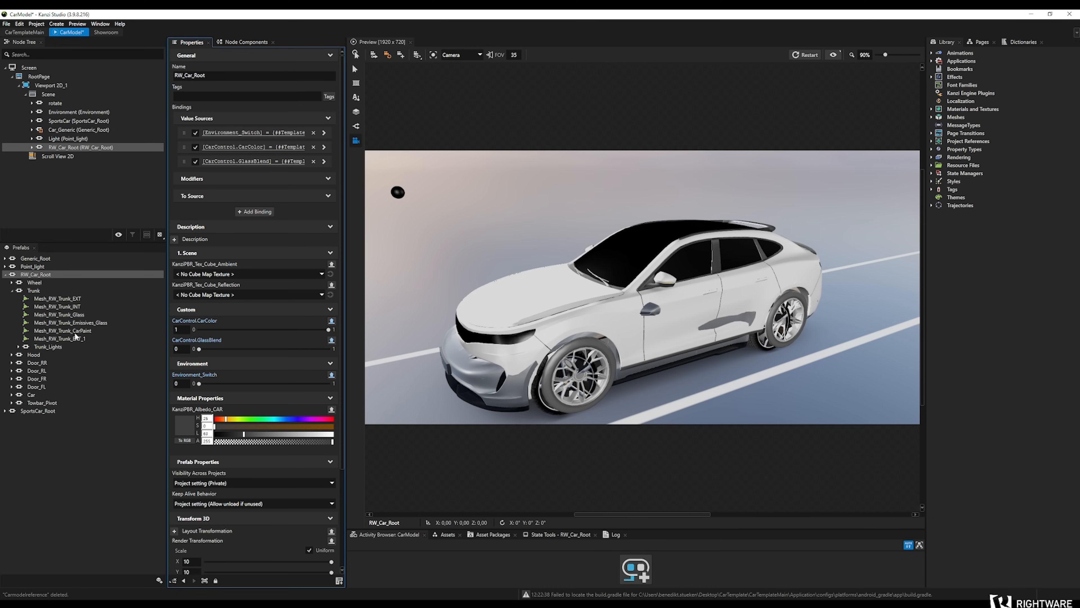
pyautogui.click(64, 330)
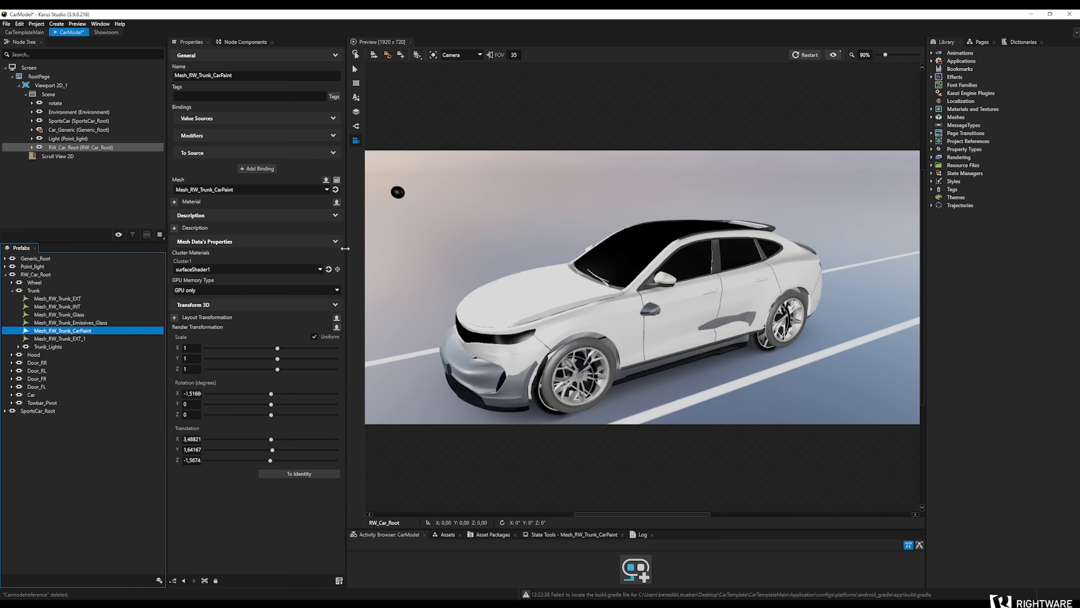
pyautogui.click(338, 269)
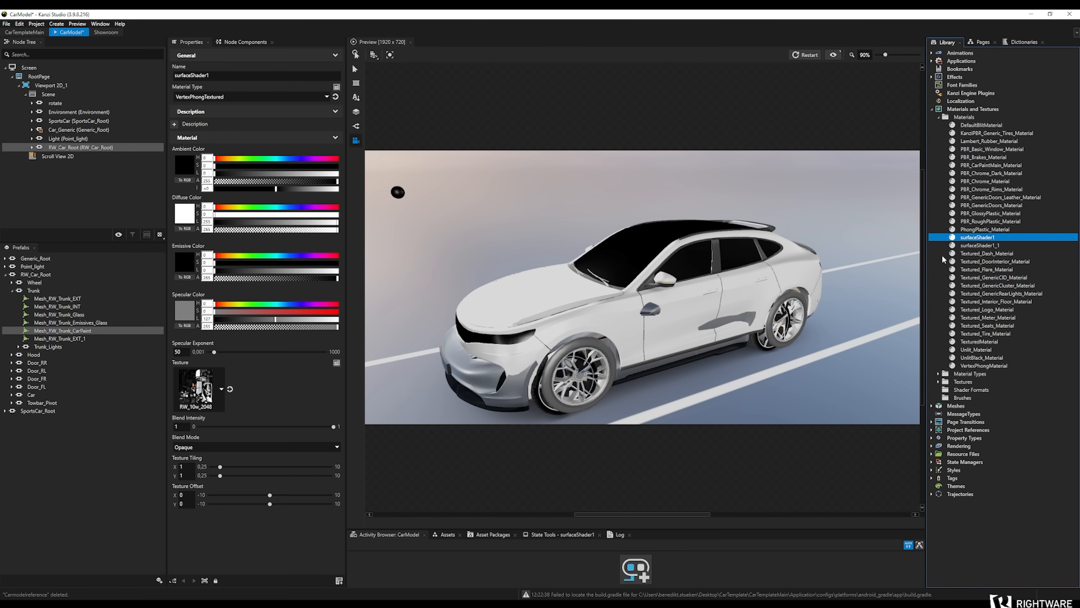
pyautogui.doubleClick(186, 99)
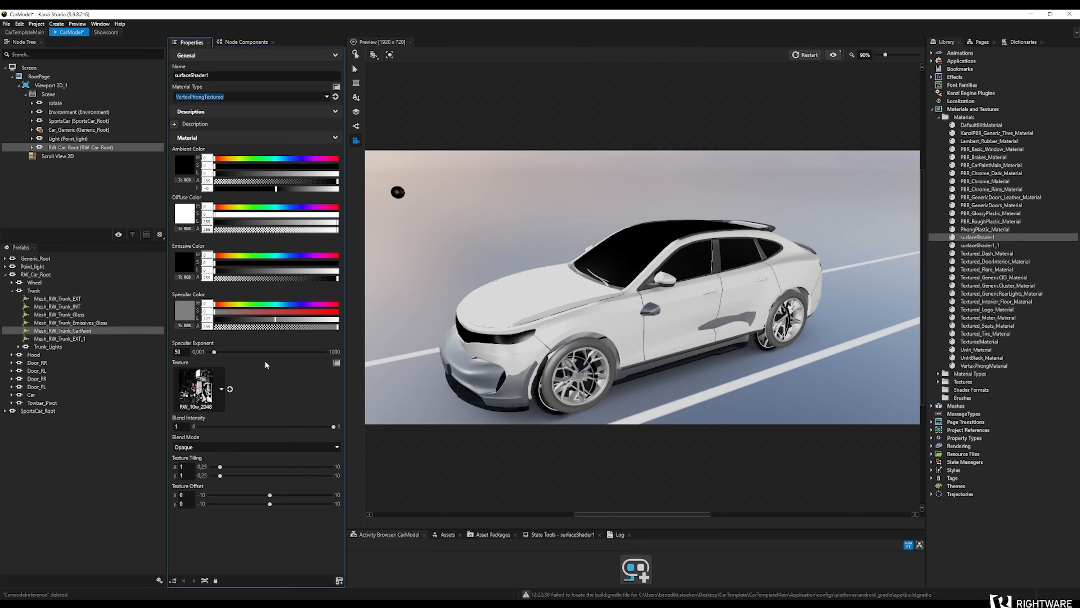
# Expand the Hood, Door_RR, Door_RL, Door_FR, Door_FL and Car groups of the RW_Car_Root prefab to list their meshes
pyautogui.click(80, 331)
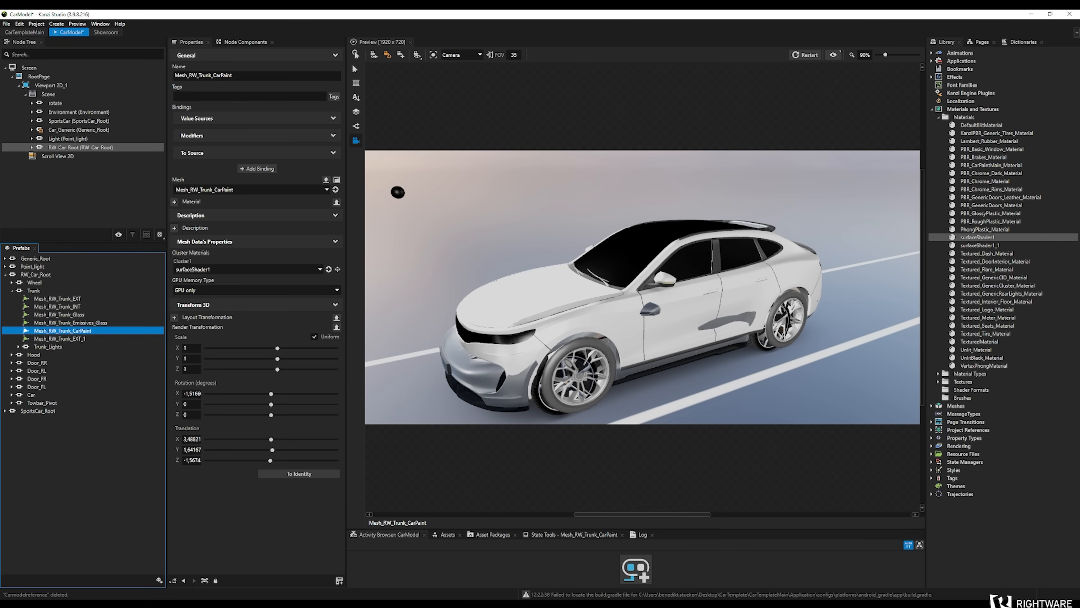
pyautogui.click(11, 355)
pyautogui.click(12, 379)
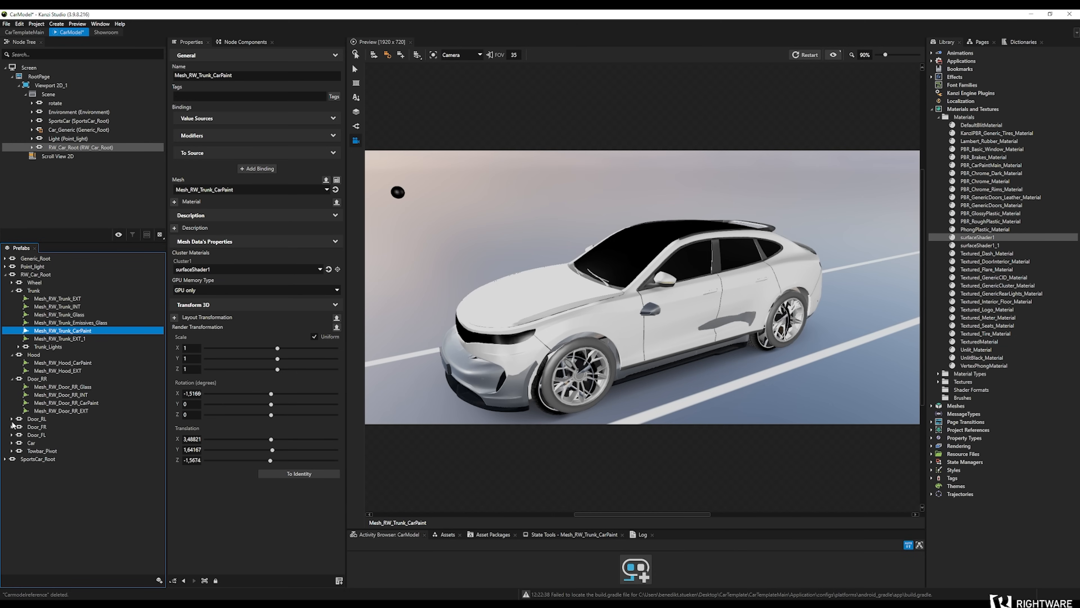
pyautogui.click(11, 419)
pyautogui.click(13, 459)
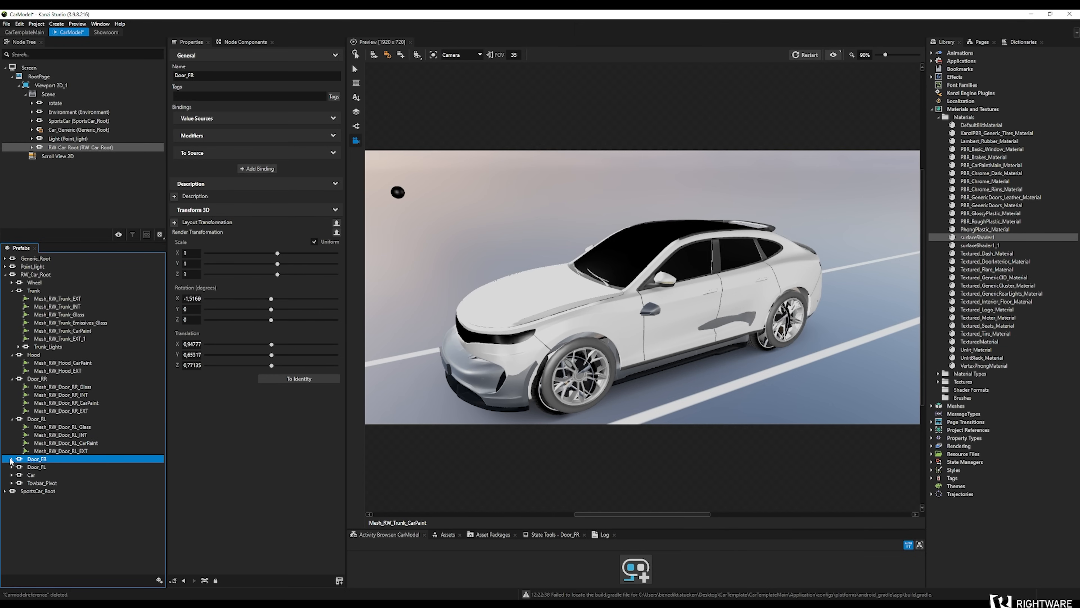
pyautogui.click(11, 459)
pyautogui.click(12, 514)
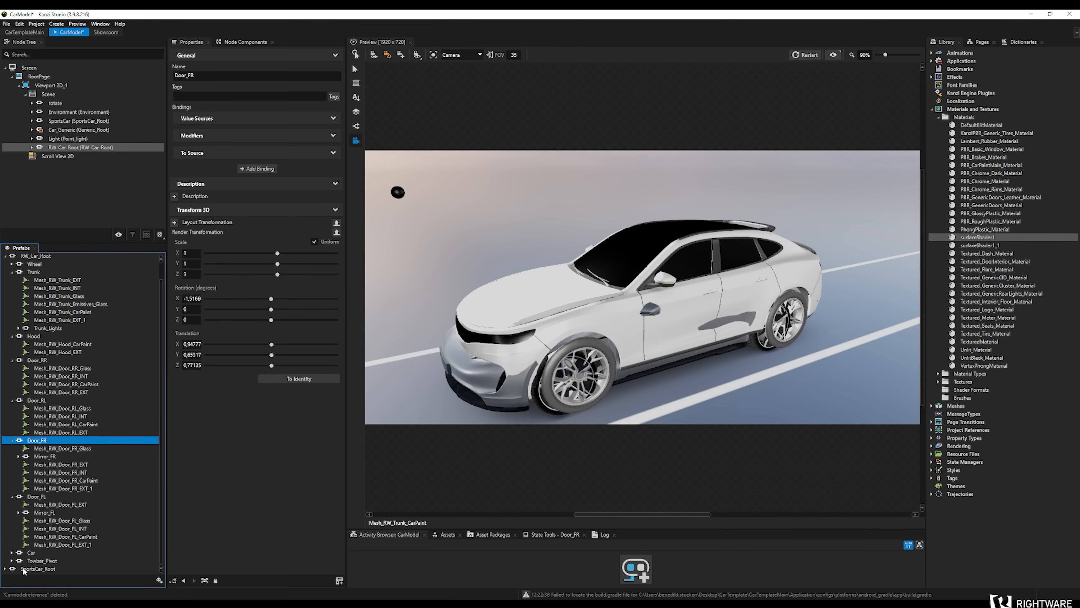
pyautogui.click(11, 553)
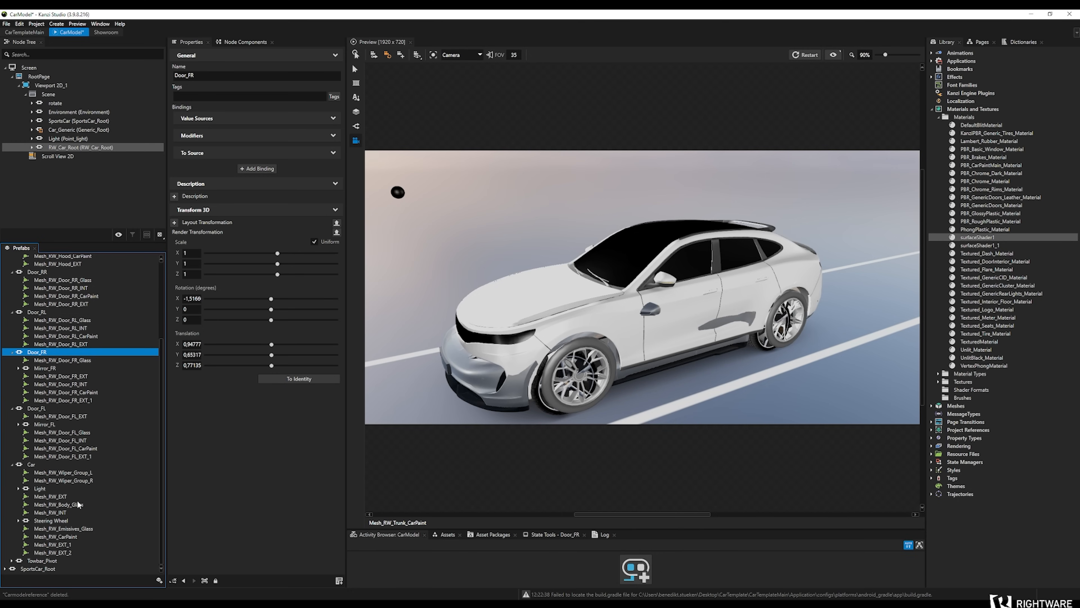
# Assign PBR_CarPaintMain_Material to the CarPaint meshes of RW_Car_Root's Trunk, Hood, four doors and Car body together
pyautogui.click(70, 536)
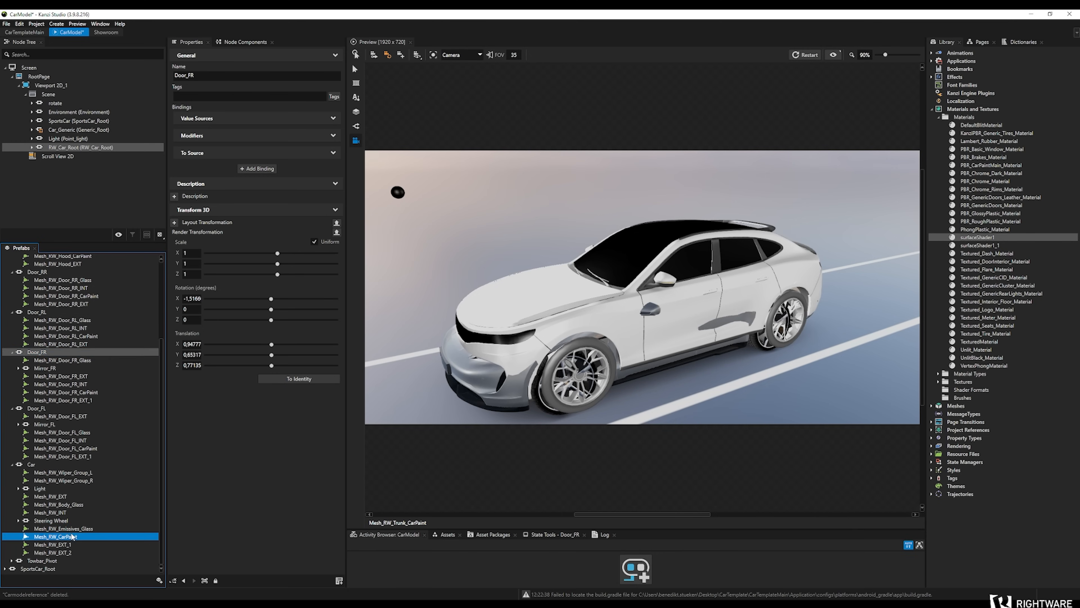
pyautogui.keyDown('ctrl'); pyautogui.click(79, 448); pyautogui.keyUp('ctrl')
pyautogui.keyDown('ctrl'); pyautogui.click(81, 392); pyautogui.keyUp('ctrl')
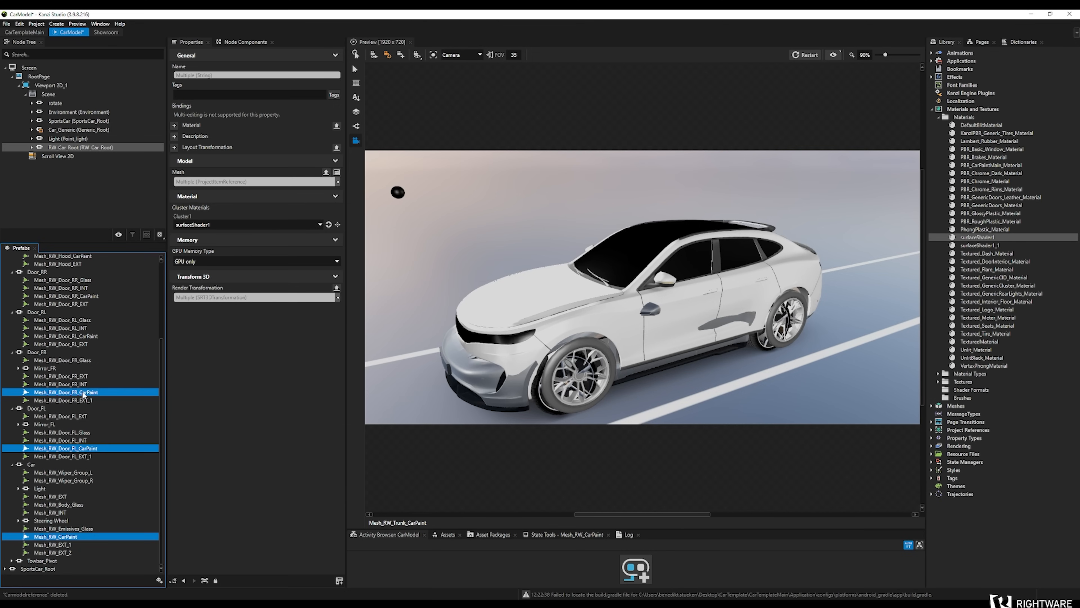
pyautogui.keyDown('ctrl'); pyautogui.click(76, 337); pyautogui.keyUp('ctrl')
pyautogui.keyDown('ctrl'); pyautogui.click(77, 296); pyautogui.keyUp('ctrl')
pyautogui.scroll(2, 77, 297)
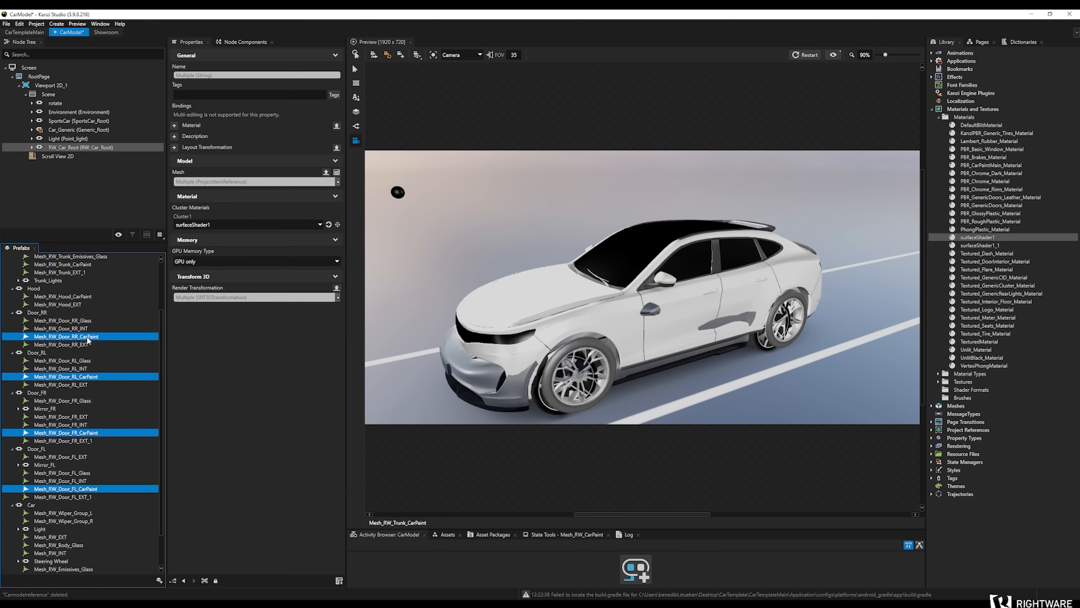
pyautogui.keyDown('ctrl'); pyautogui.click(77, 296); pyautogui.keyUp('ctrl')
pyautogui.scroll(3, 126, 319)
pyautogui.keyDown('ctrl'); pyautogui.click(85, 320); pyautogui.keyUp('ctrl')
pyautogui.scroll(2, 122, 369)
pyautogui.scroll(2, 122, 370)
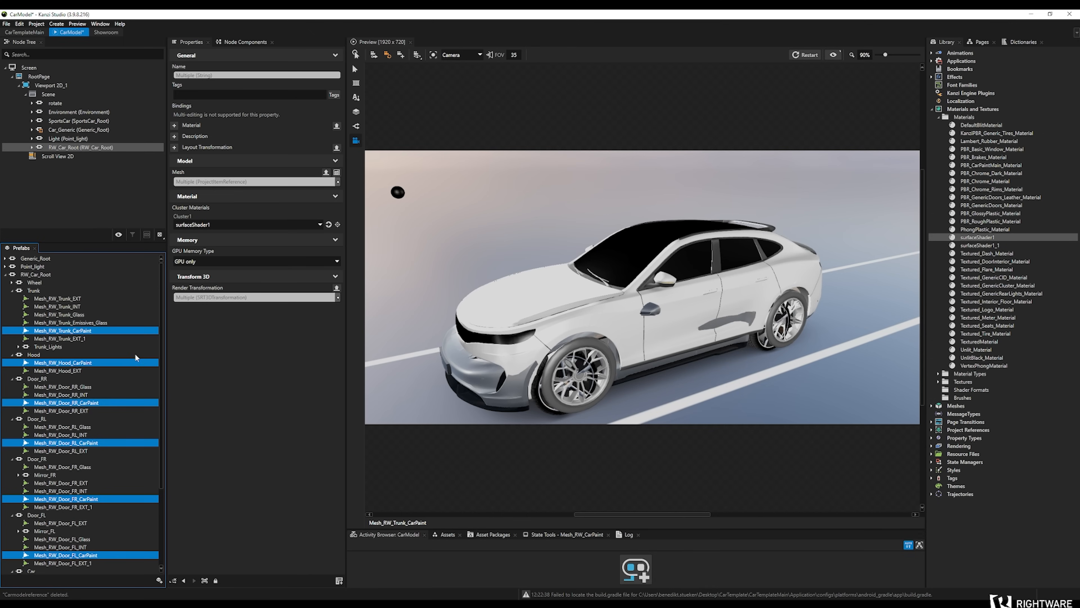
pyautogui.scroll(-4, 127, 532)
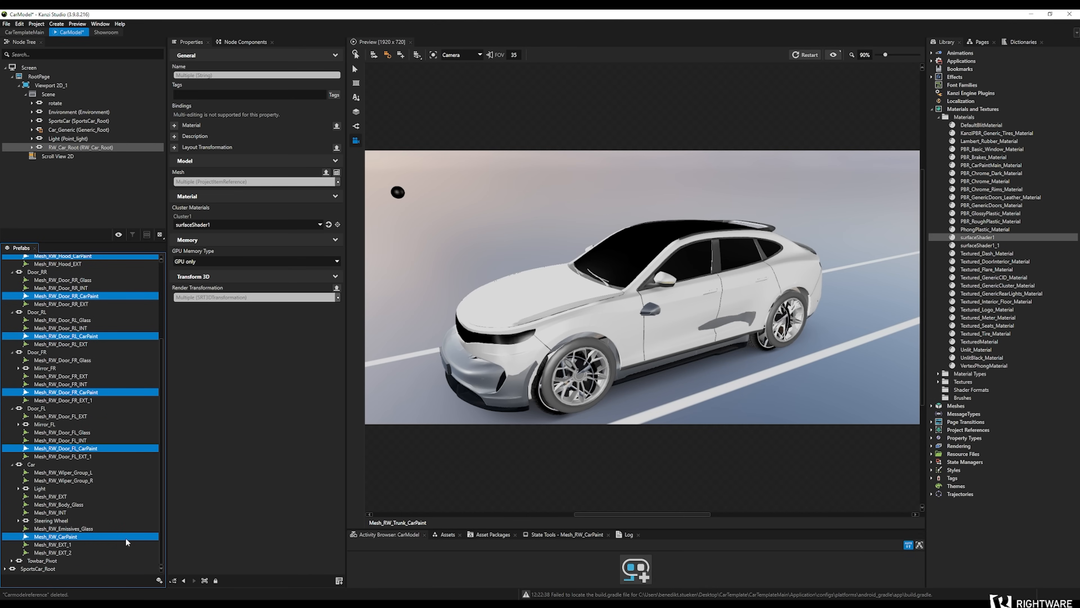
pyautogui.scroll(3, 67, 433)
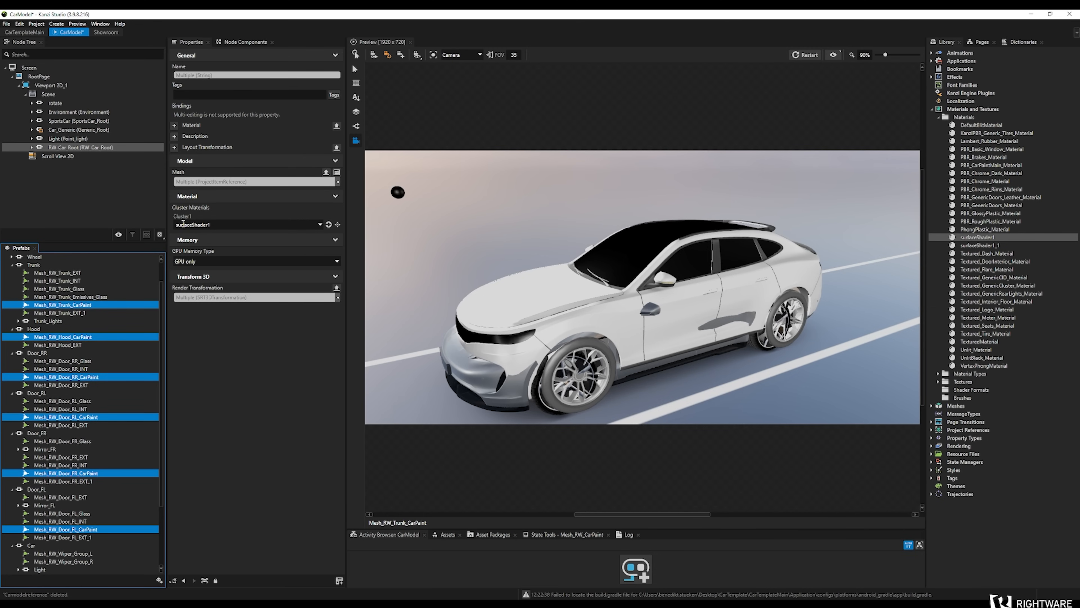
pyautogui.click(294, 221)
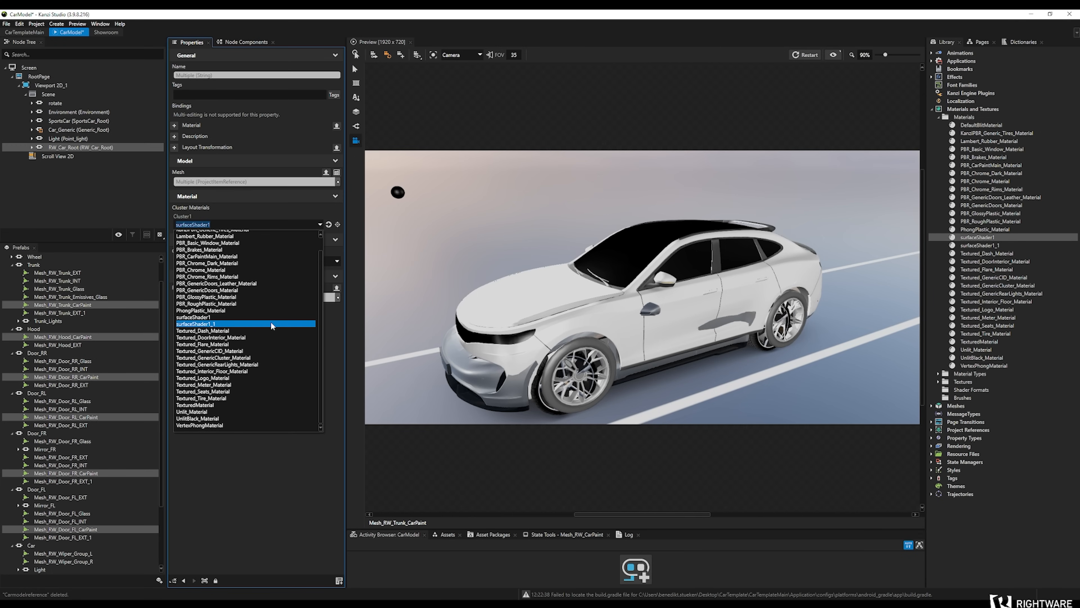
pyautogui.scroll(1, 271, 322)
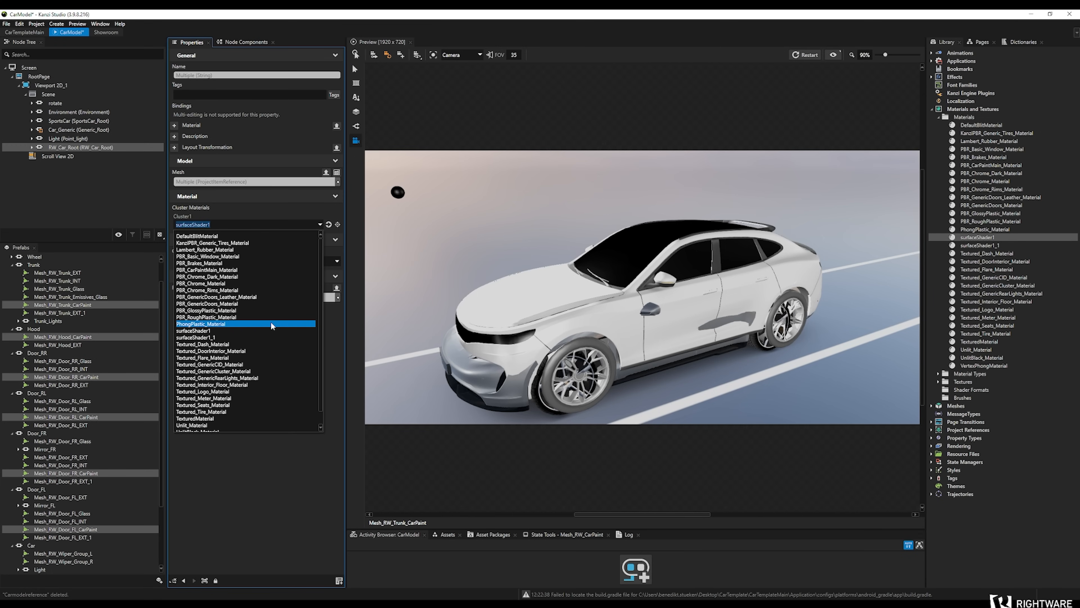
pyautogui.click(223, 271)
pyautogui.moveTo(743, 296)
pyautogui.mouseDown()
pyautogui.moveTo(544, 295)
pyautogui.moveTo(539, 322)
pyautogui.moveTo(531, 296)
pyautogui.moveTo(466, 290)
pyautogui.moveTo(741, 304)
pyautogui.mouseUp()
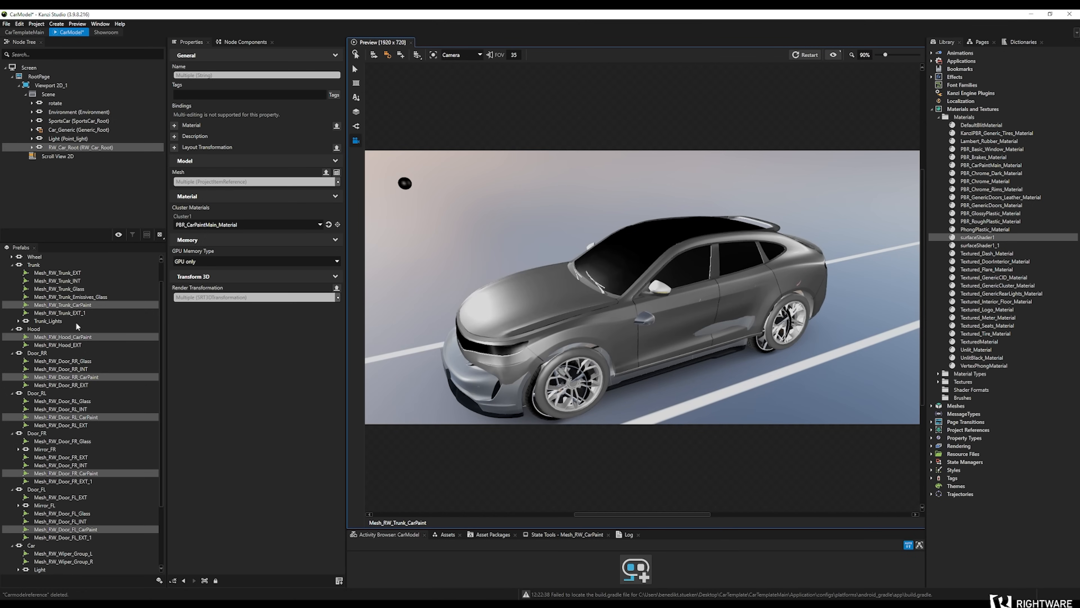
# Copy the KanziPBR_Albedo_CAR binding from the CarPaint_6 mesh in the Exterior Body of the SportsCar_Root prefab
pyautogui.scroll(1, 70, 331)
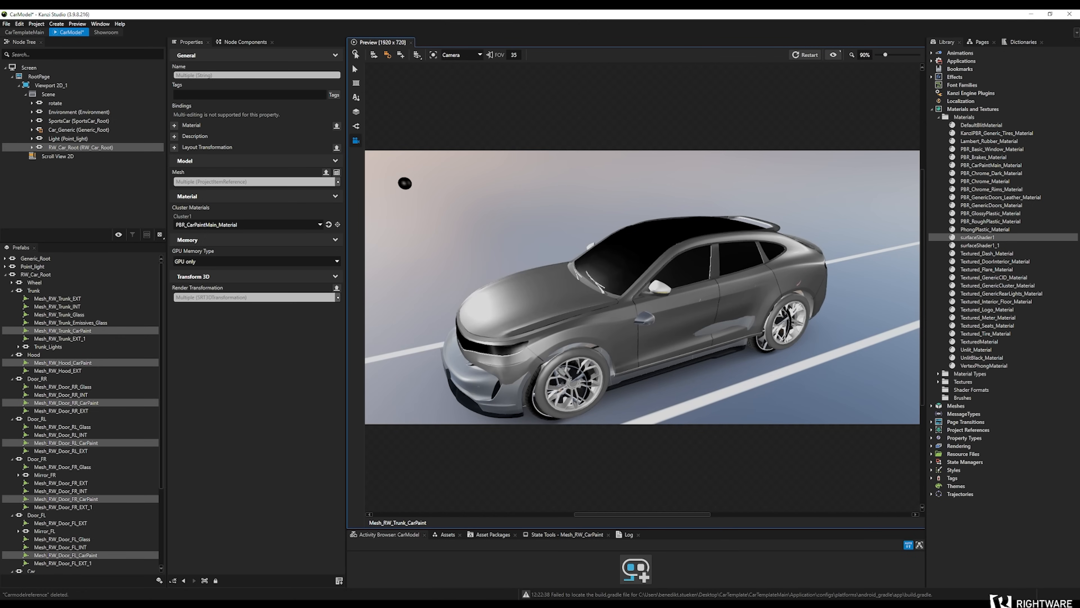
pyautogui.click(5, 275)
pyautogui.click(5, 282)
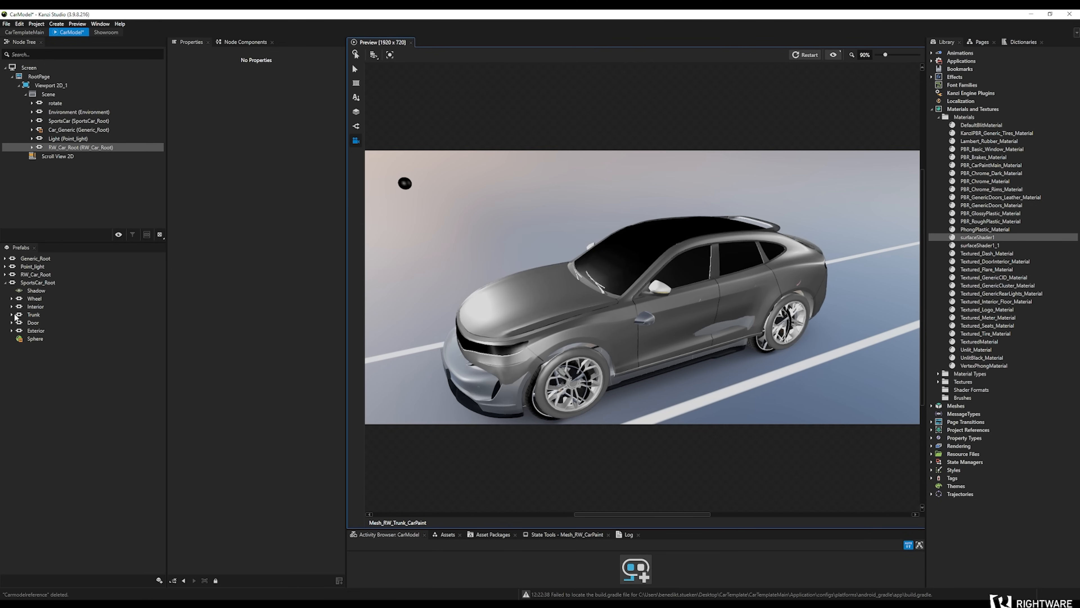
pyautogui.click(11, 331)
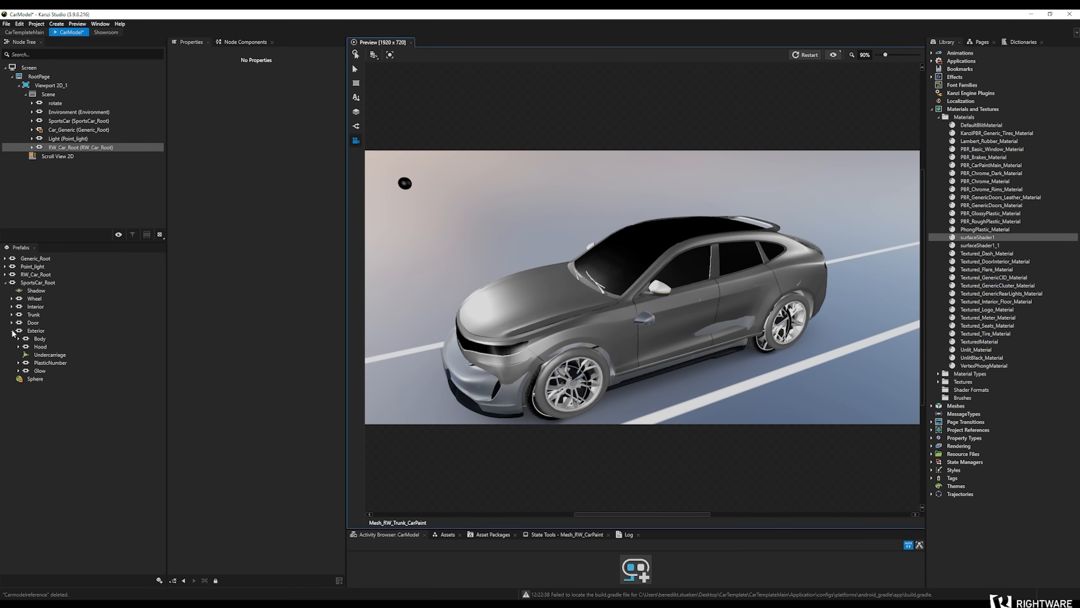
pyautogui.click(18, 338)
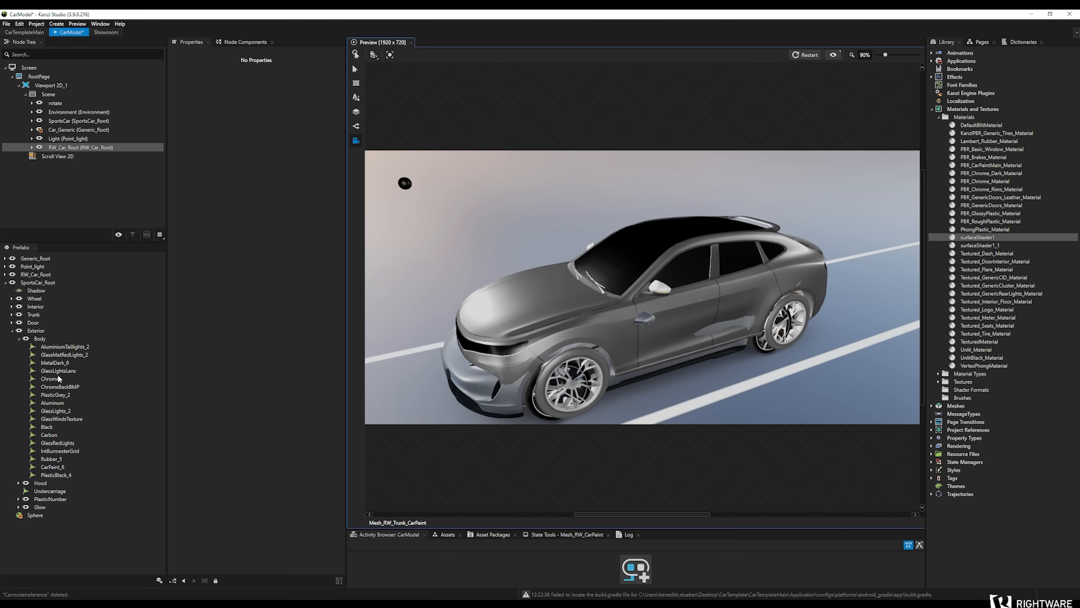
pyautogui.click(71, 465)
pyautogui.rightClick(232, 133)
pyautogui.click(260, 137)
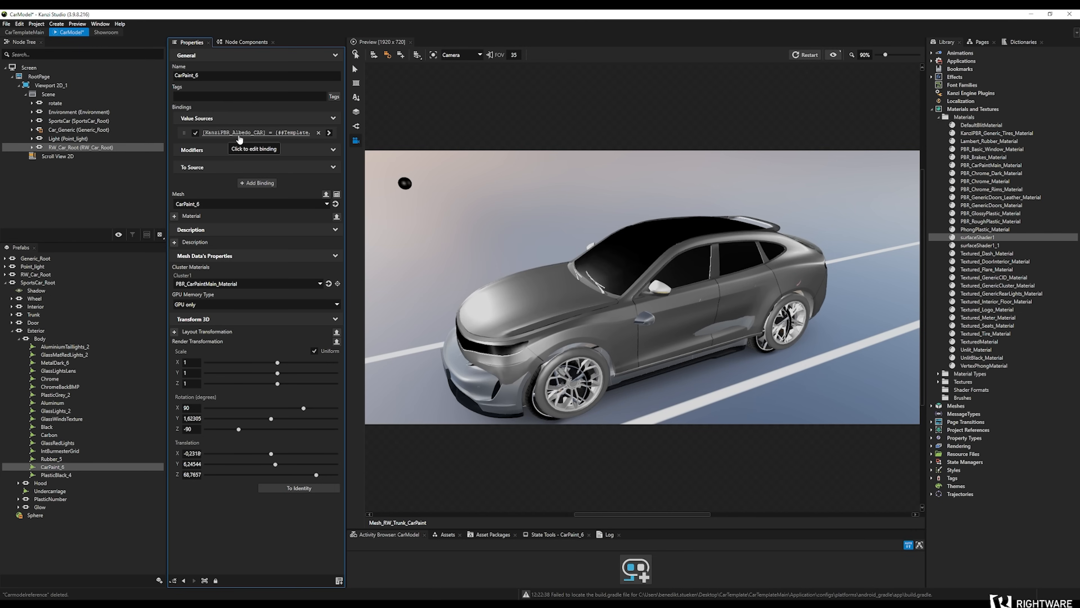
# Paste the copied KanziPBR_Albedo_CAR binding into Mesh_RW_Trunk_CarPaint in the RW_Car_Root prefab
pyautogui.click(5, 282)
pyautogui.click(5, 275)
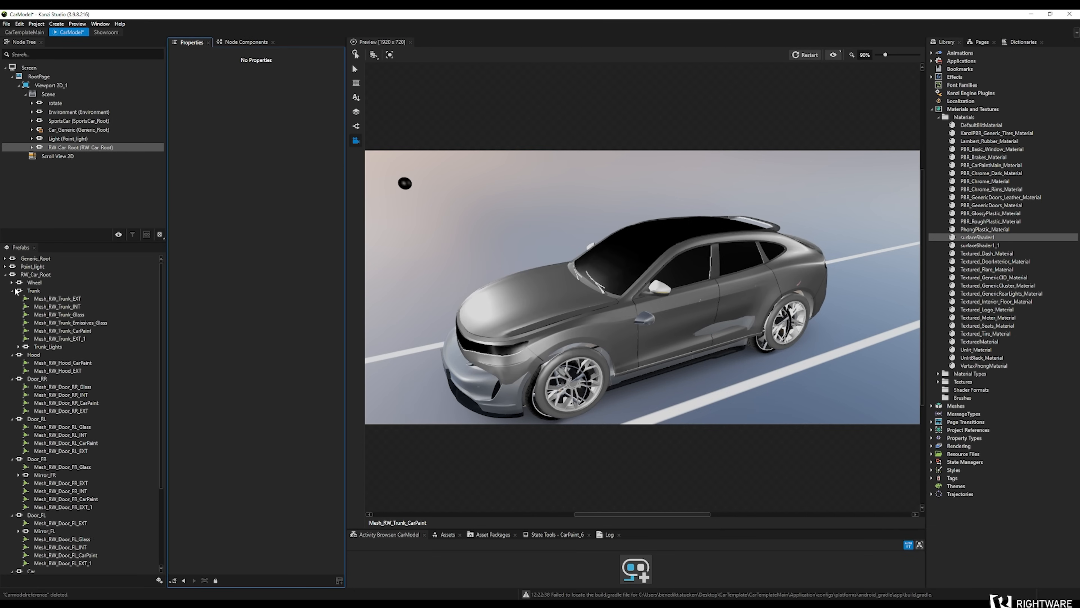
pyautogui.click(64, 331)
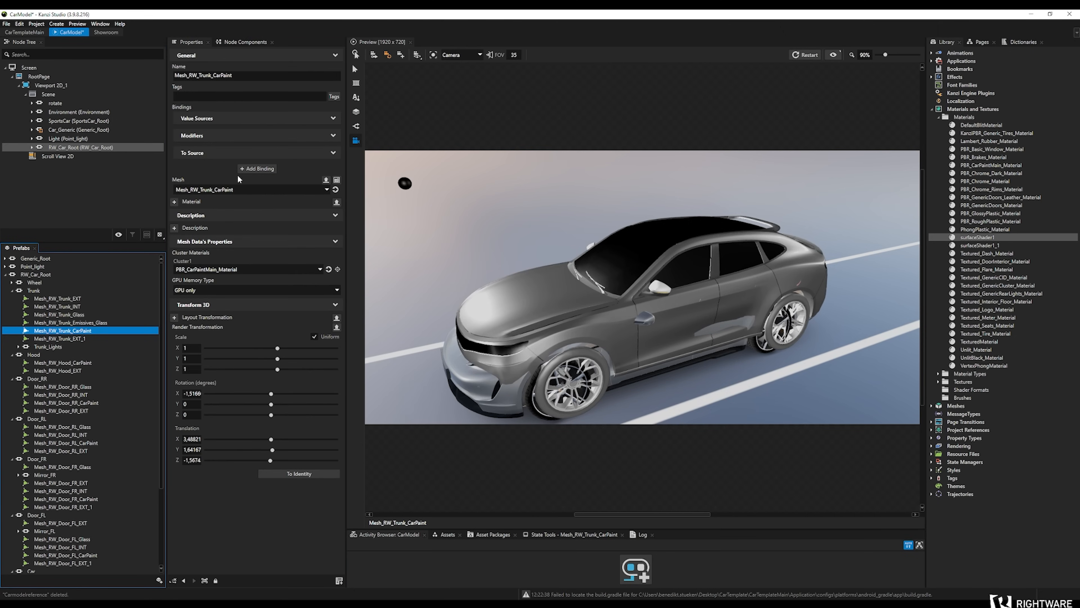
pyautogui.click(194, 113)
pyautogui.click(287, 152)
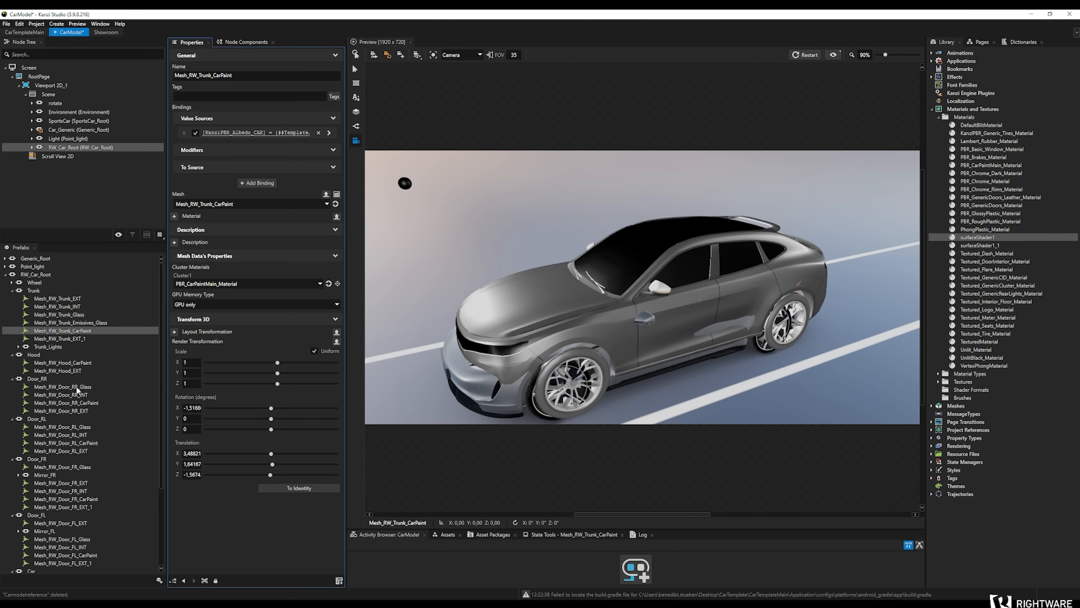
# Paste the KanziPBR_Albedo_CAR binding into Mesh_RW_Hood_CarPaint, Mesh_RW_Door_RR_CarPaint and Mesh_RW_Door_RL_CarPaint
pyautogui.click(81, 364)
pyautogui.rightClick(182, 107)
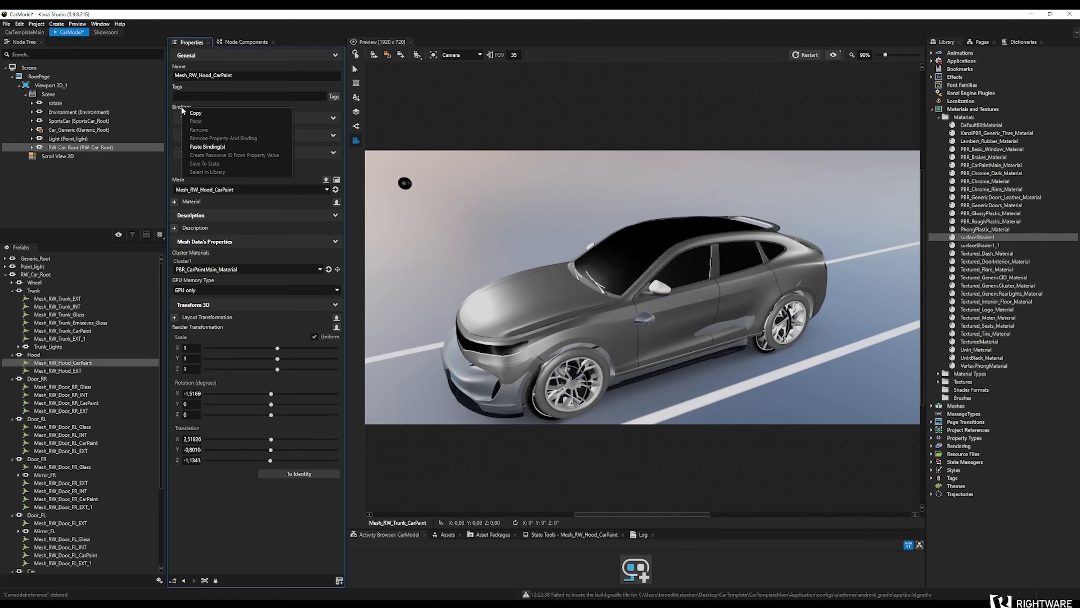
pyautogui.click(207, 147)
pyautogui.click(66, 403)
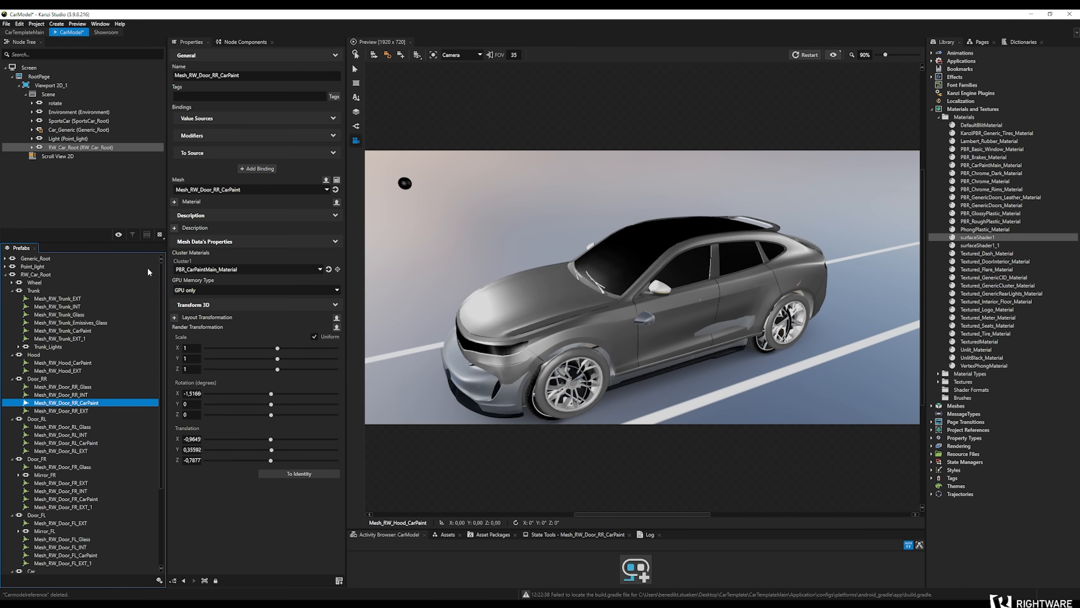
pyautogui.rightClick(181, 107)
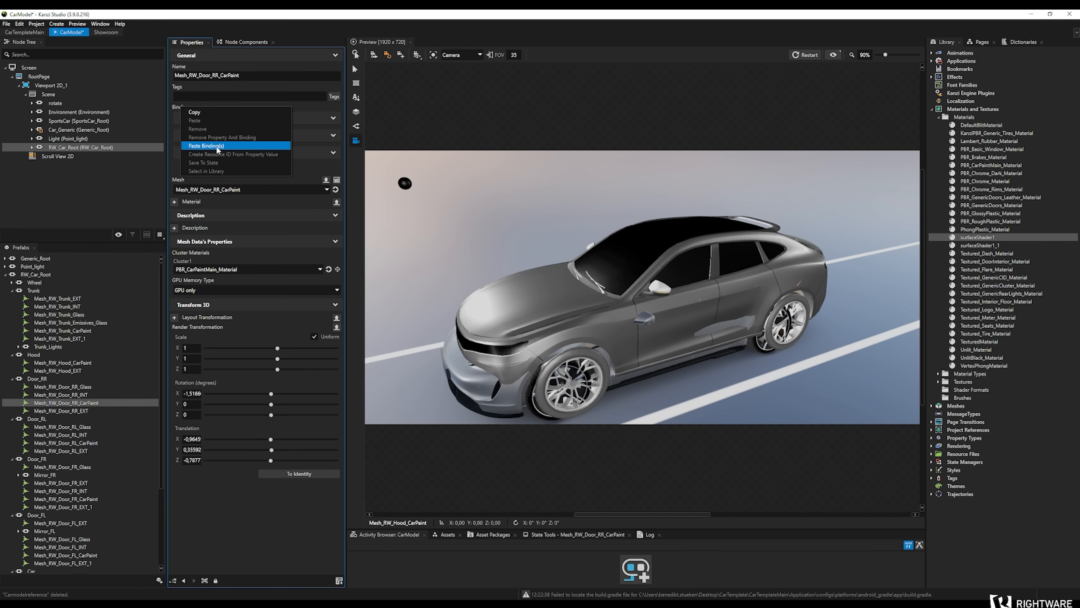
pyautogui.click(207, 145)
pyautogui.click(51, 443)
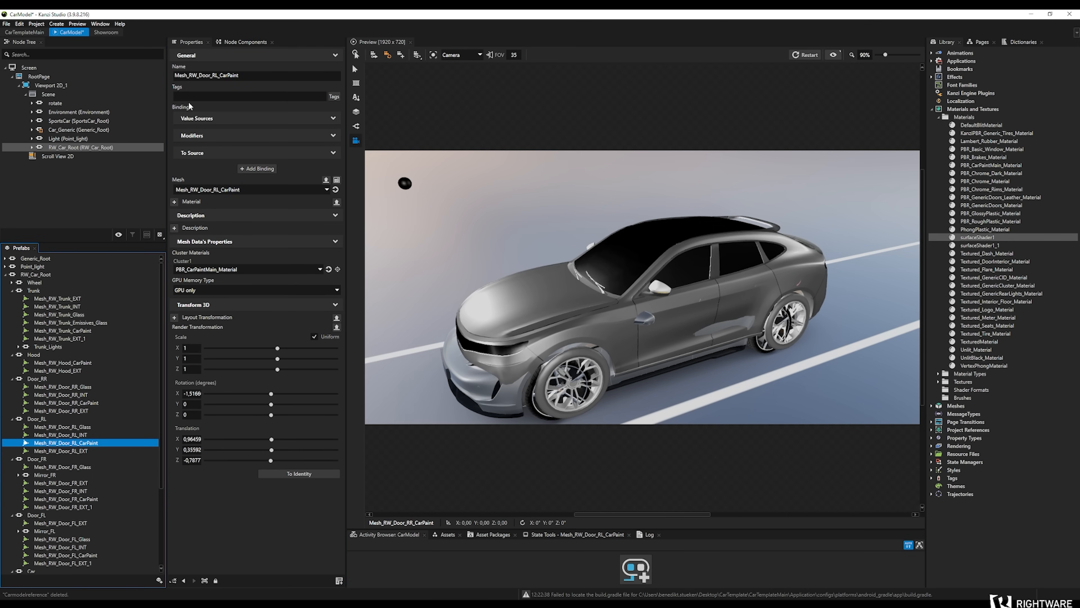
pyautogui.rightClick(183, 109)
pyautogui.click(207, 148)
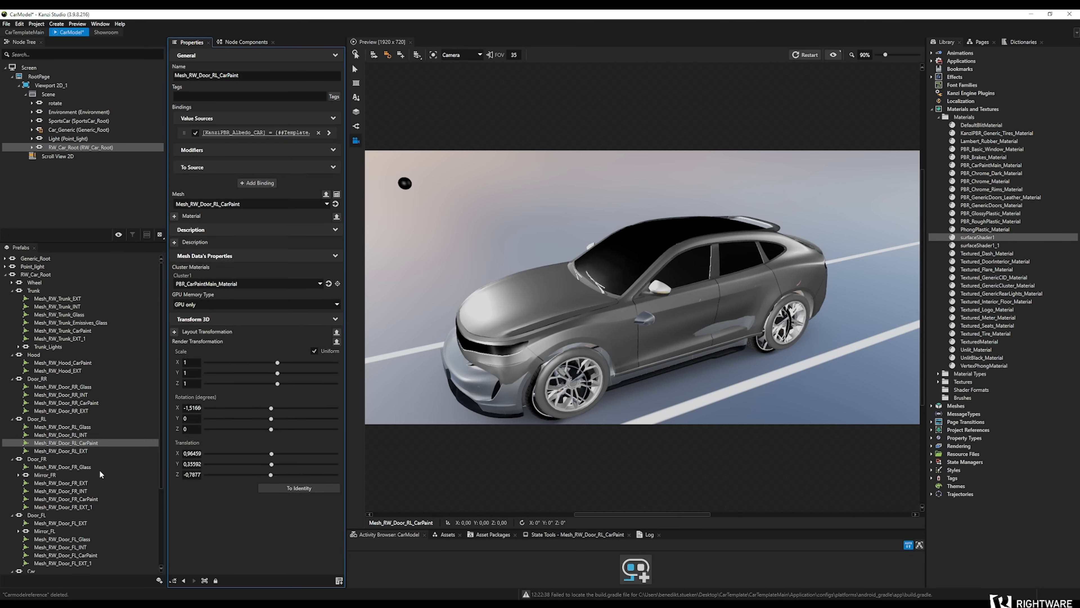
# Paste the KanziPBR_Albedo_CAR binding into Mesh_RW_Door_FR_CarPaint, Mesh_RW_Door_FL_CarPaint and the Car group's Mesh_RW_CarPaint
pyautogui.click(66, 499)
pyautogui.rightClick(182, 109)
pyautogui.click(207, 148)
pyautogui.scroll(-1, 84, 464)
pyautogui.scroll(-1, 83, 464)
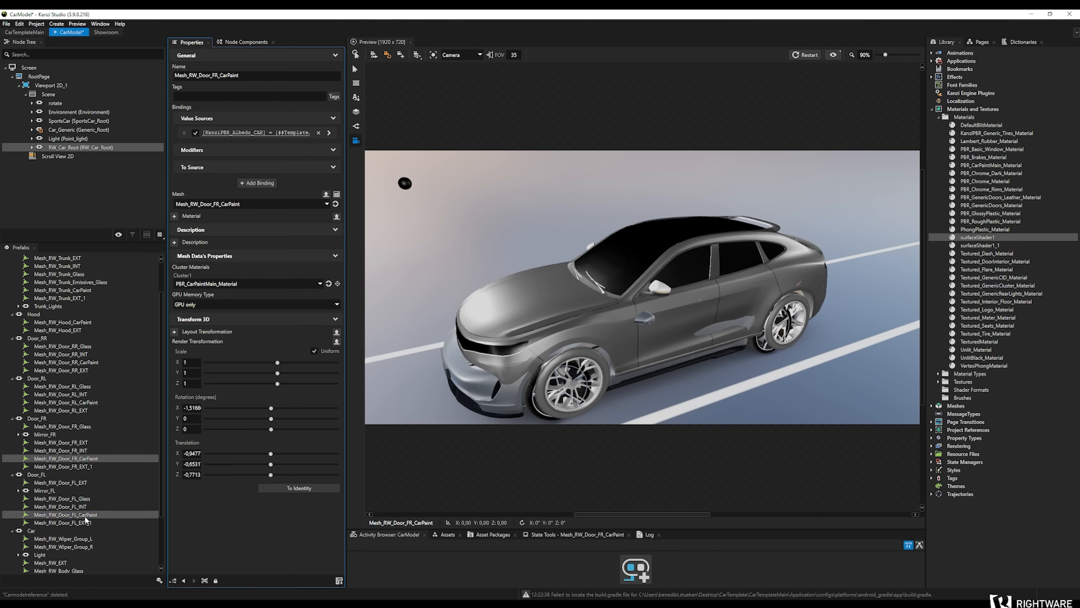
pyautogui.click(84, 514)
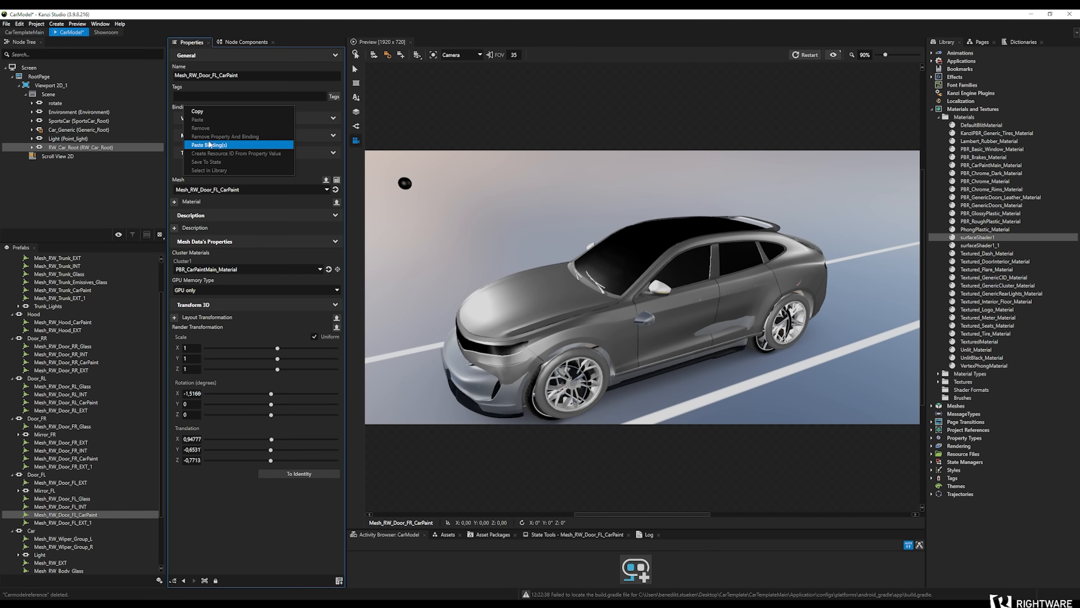
pyautogui.click(209, 145)
pyautogui.scroll(-3, 68, 446)
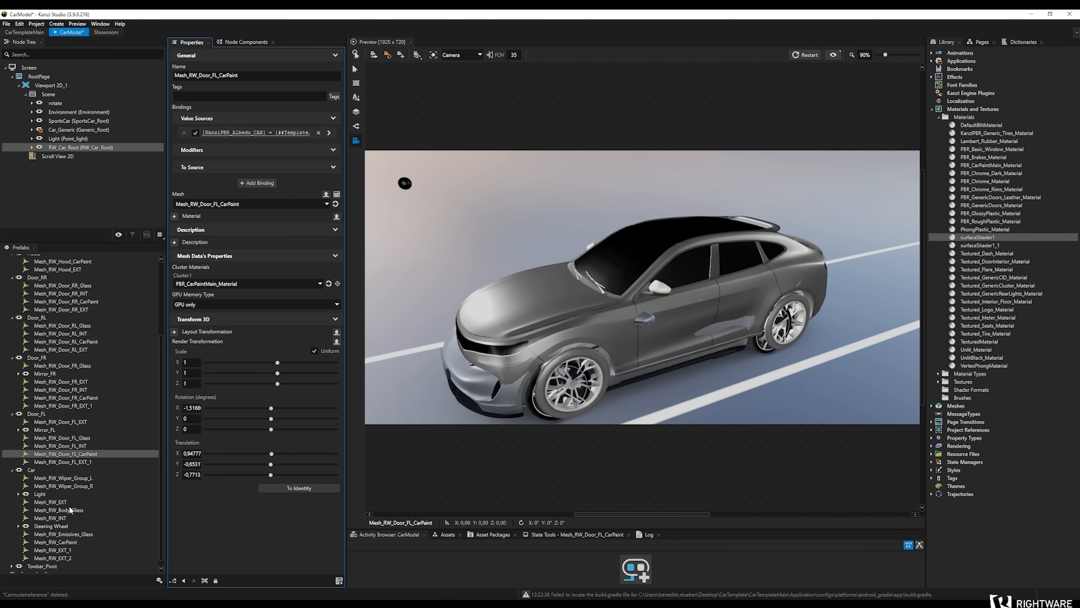
pyautogui.click(73, 536)
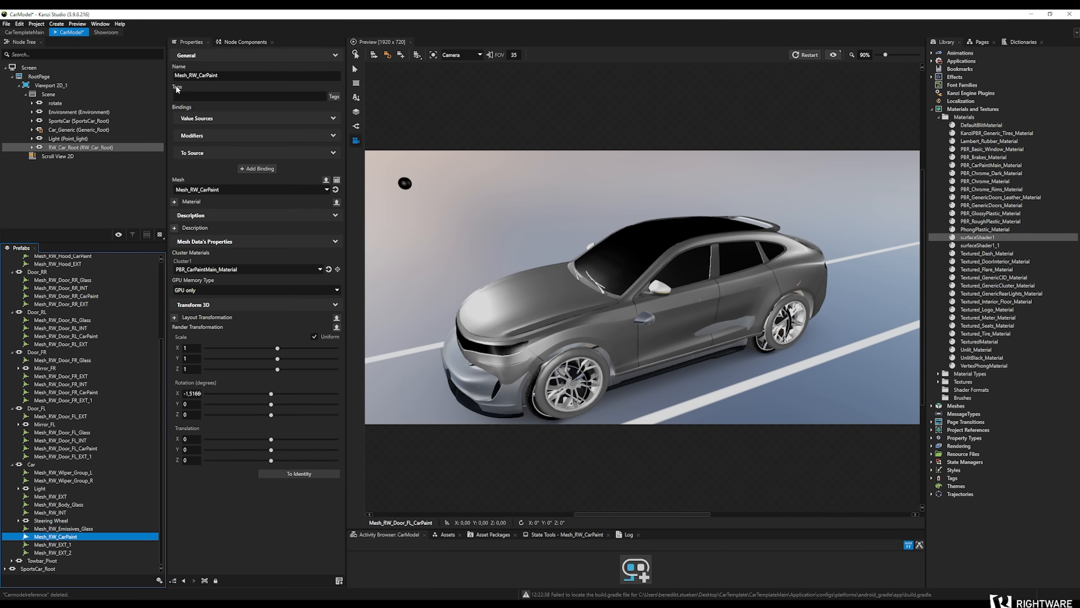
pyautogui.rightClick(179, 107)
pyautogui.click(202, 146)
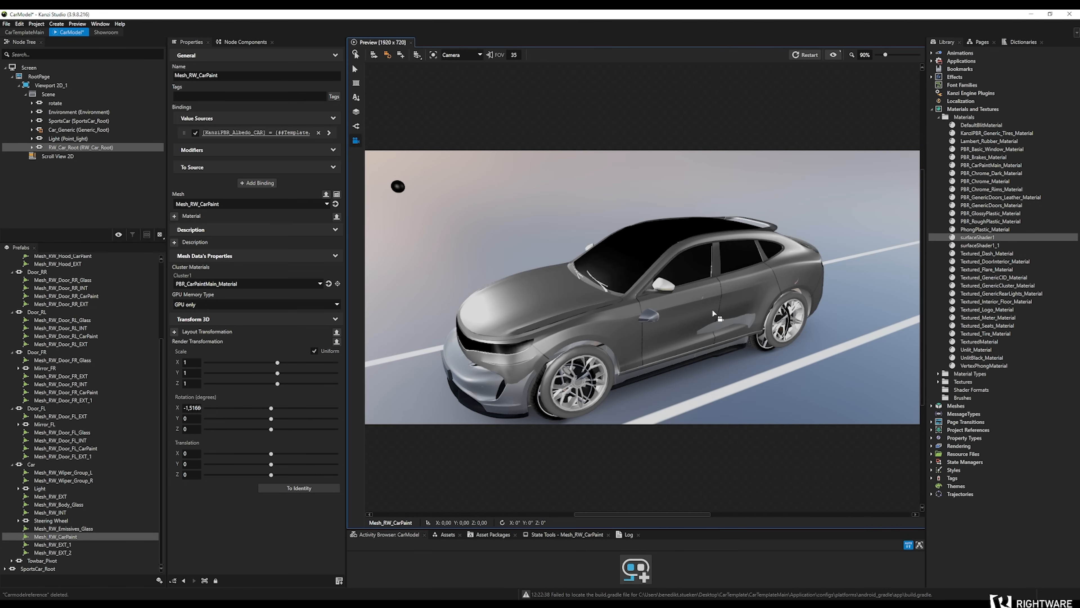
# Examine the SportsCar_Root prefab's properties and inspect the overlapping car models in the preview from several sides
pyautogui.scroll(4, 113, 331)
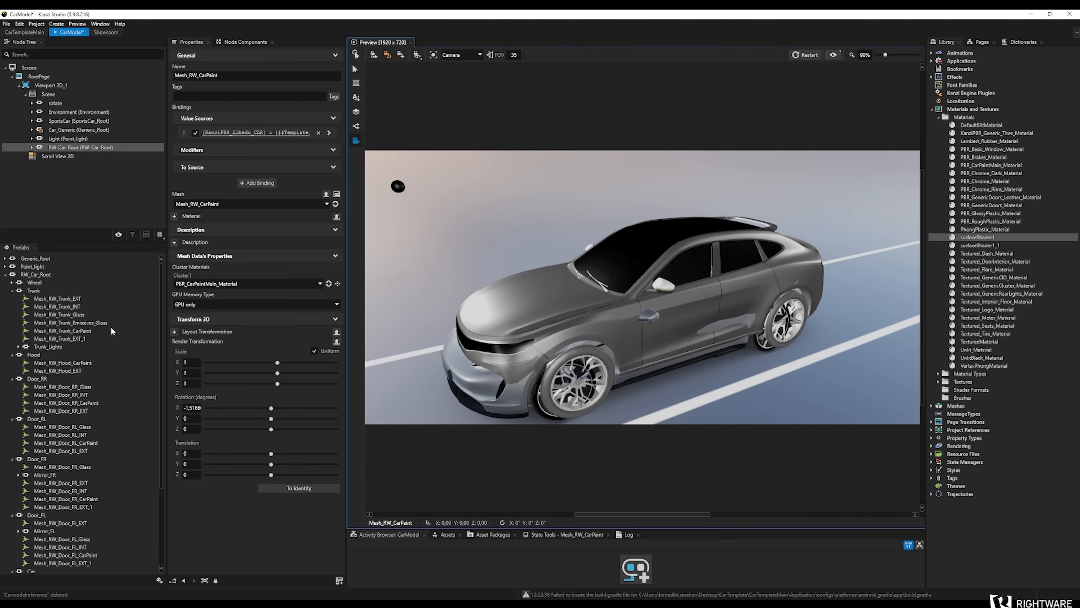
pyautogui.click(11, 291)
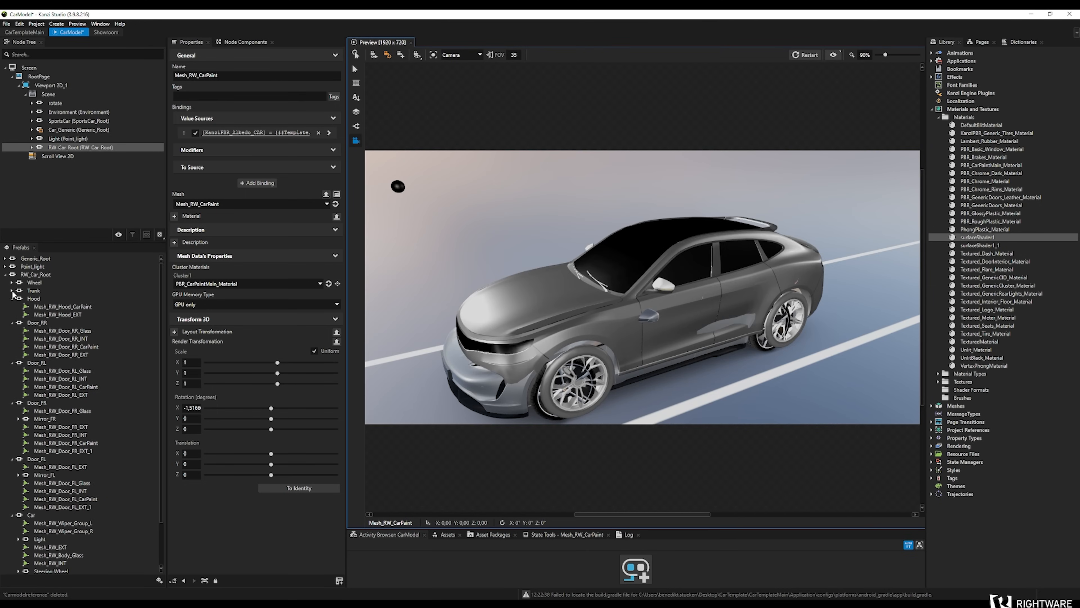
pyautogui.click(5, 275)
pyautogui.click(27, 282)
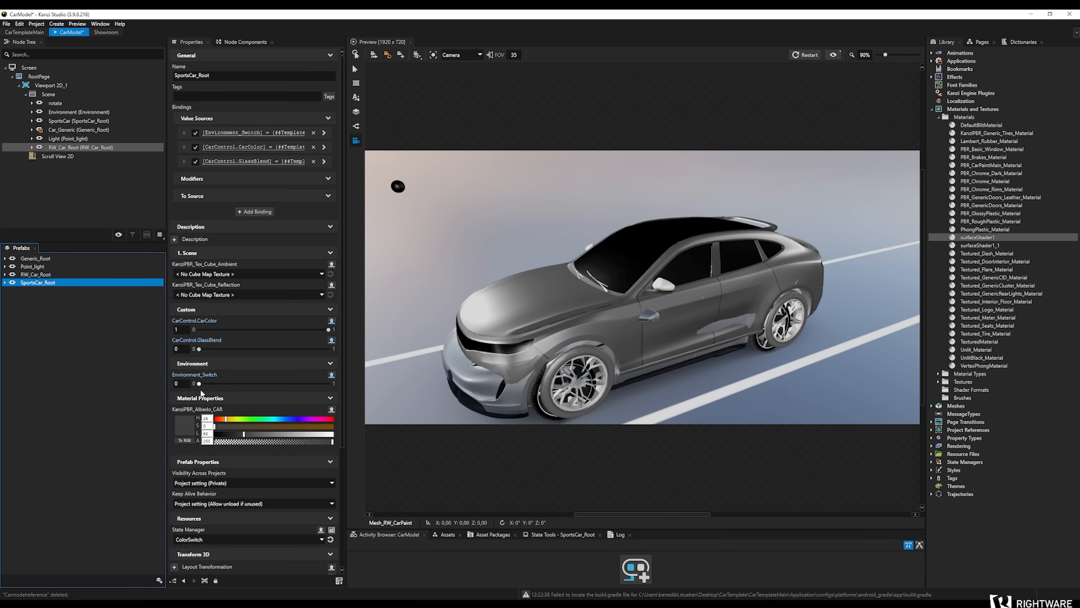
pyautogui.scroll(-1, 254, 410)
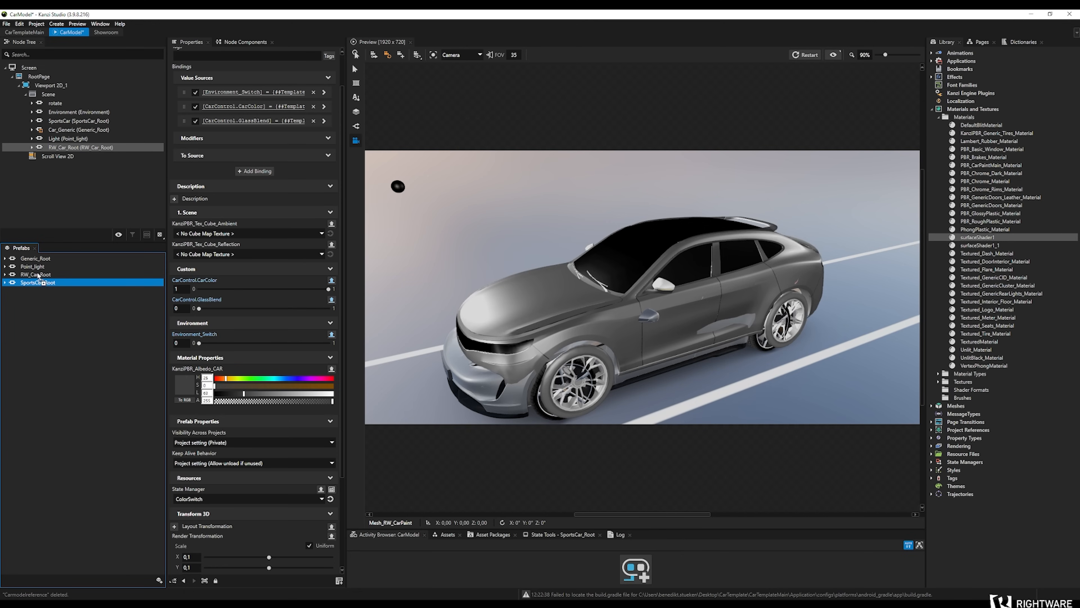
pyautogui.moveTo(661, 314); pyautogui.dragTo(590, 309)
pyautogui.moveTo(728, 365); pyautogui.dragTo(808, 372)
pyautogui.moveTo(581, 356); pyautogui.dragTo(643, 314)
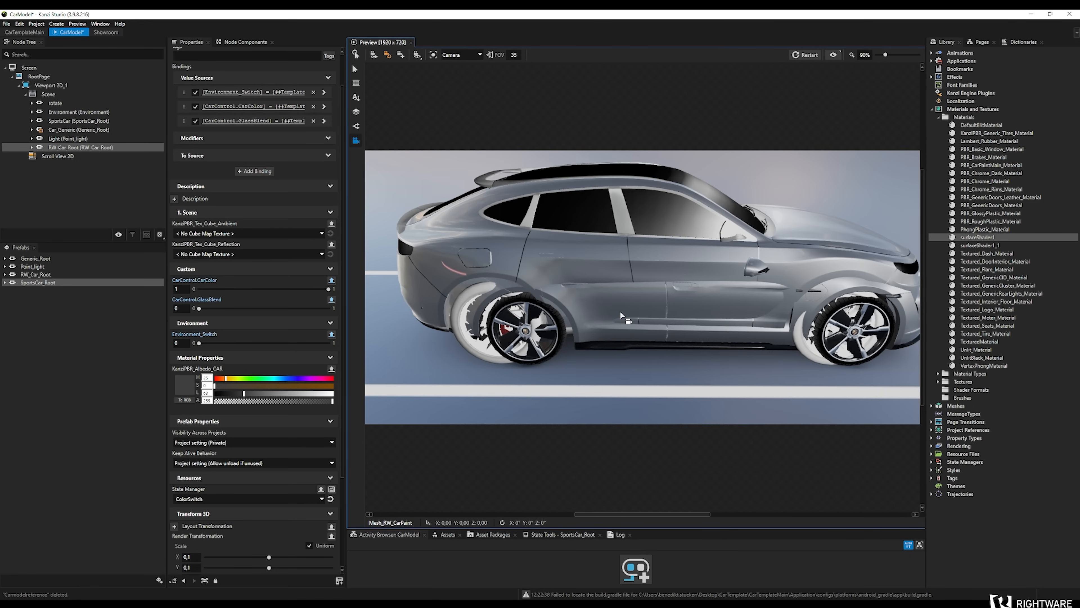
pyautogui.moveTo(855, 303); pyautogui.dragTo(808, 284)
# Hide the SportsCar node in the scene and view the RW car on its own from several angles
pyautogui.click(60, 137)
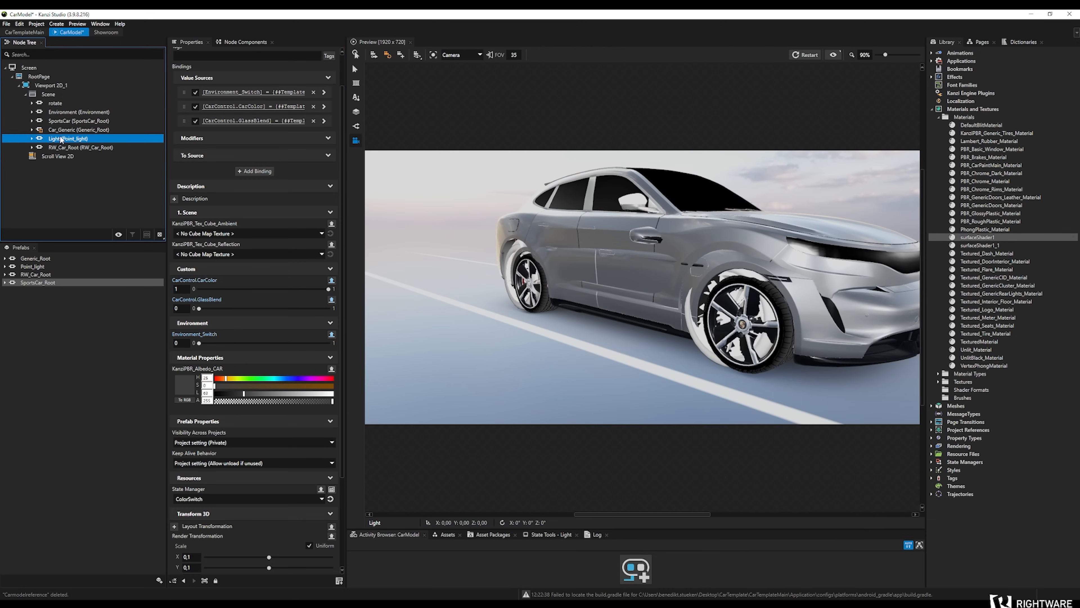
pyautogui.click(59, 122)
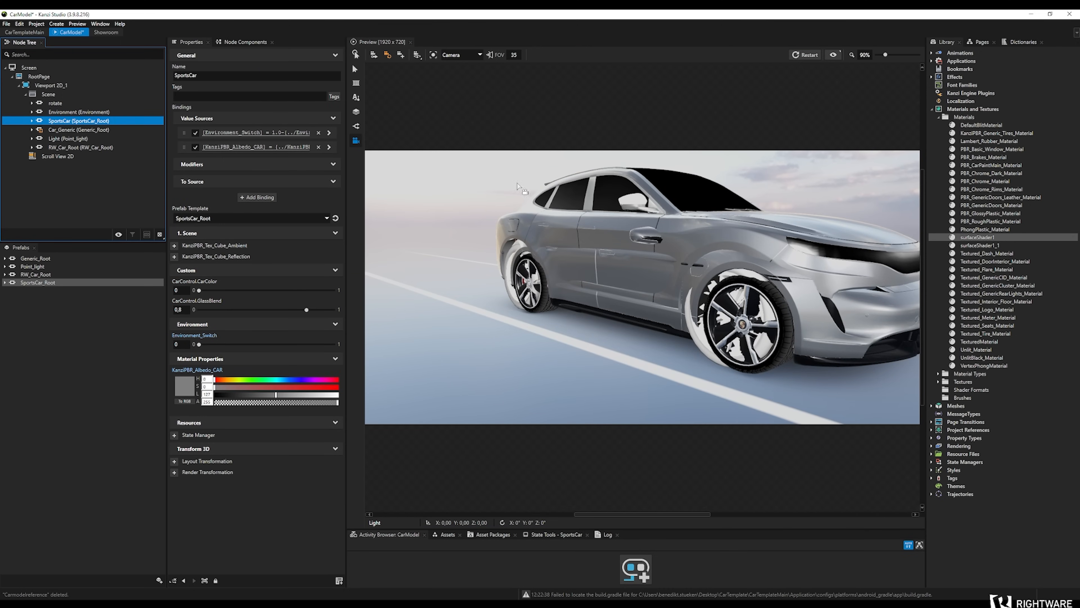
pyautogui.press('h')
pyautogui.moveTo(765, 283); pyautogui.dragTo(678, 298)
pyautogui.scroll(-3, 677, 299)
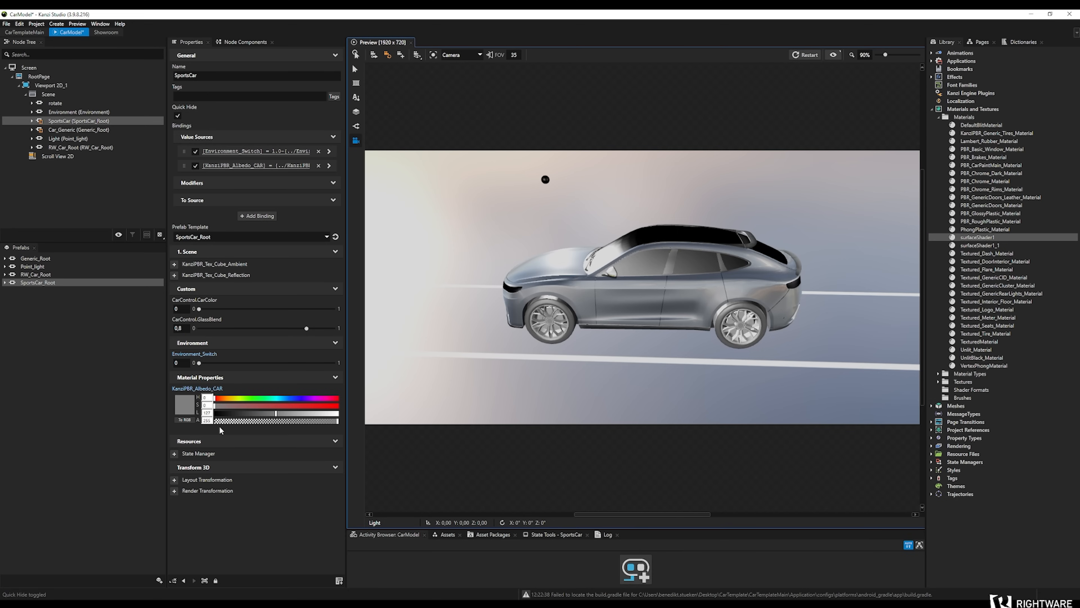
pyautogui.moveTo(622, 313); pyautogui.dragTo(690, 328)
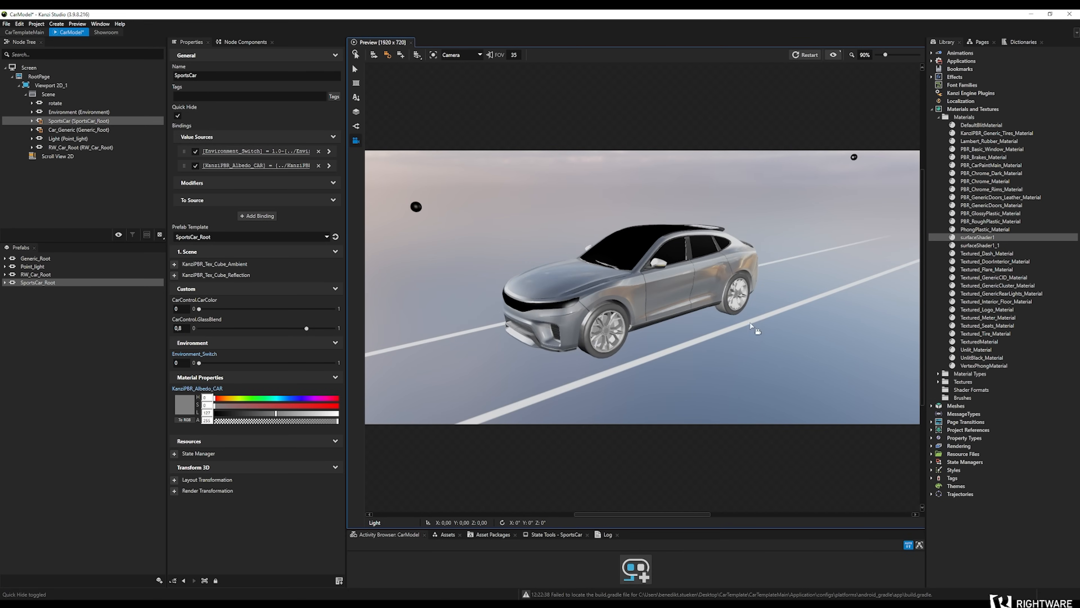
pyautogui.moveTo(592, 349)
pyautogui.mouseDown()
pyautogui.moveTo(608, 347)
pyautogui.moveTo(584, 344)
pyautogui.mouseUp()
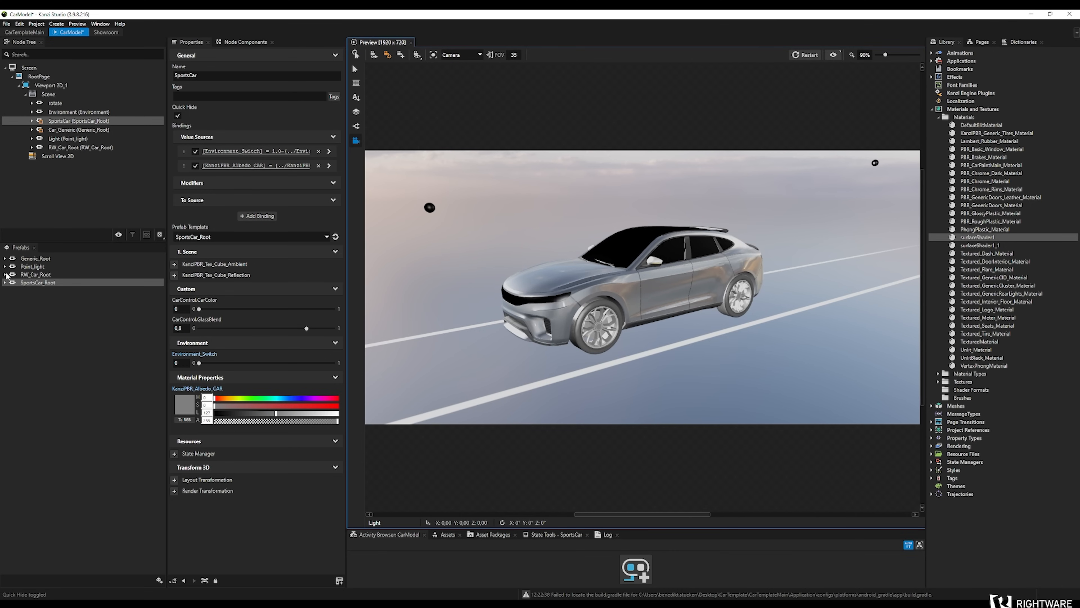
# Copy the Shadow node from the SportsCar_Root prefab into the RW_Car_Root prefab
pyautogui.click(4, 282)
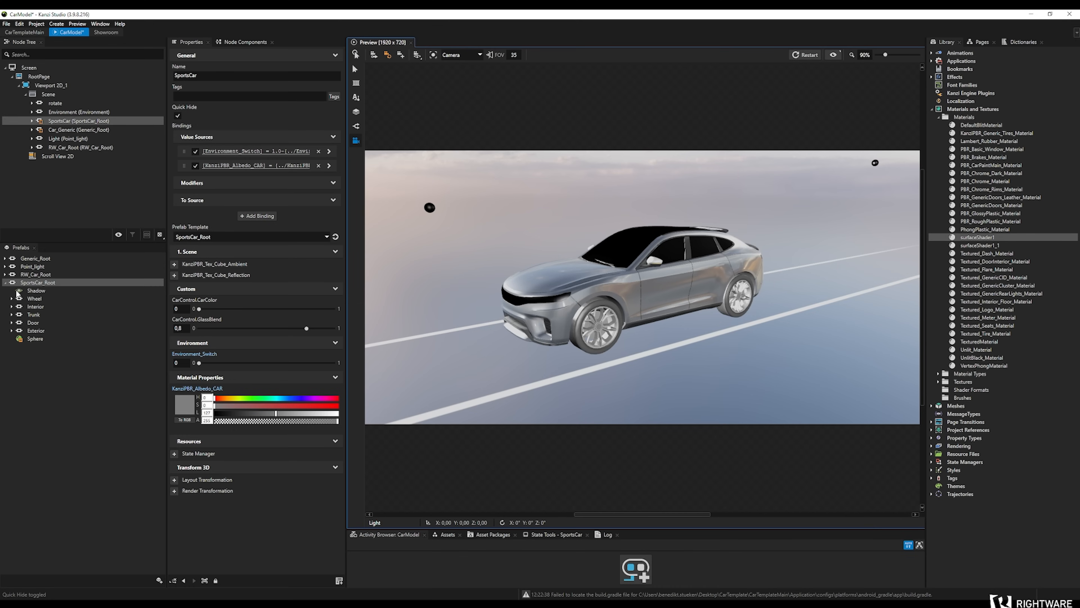
pyautogui.click(30, 290)
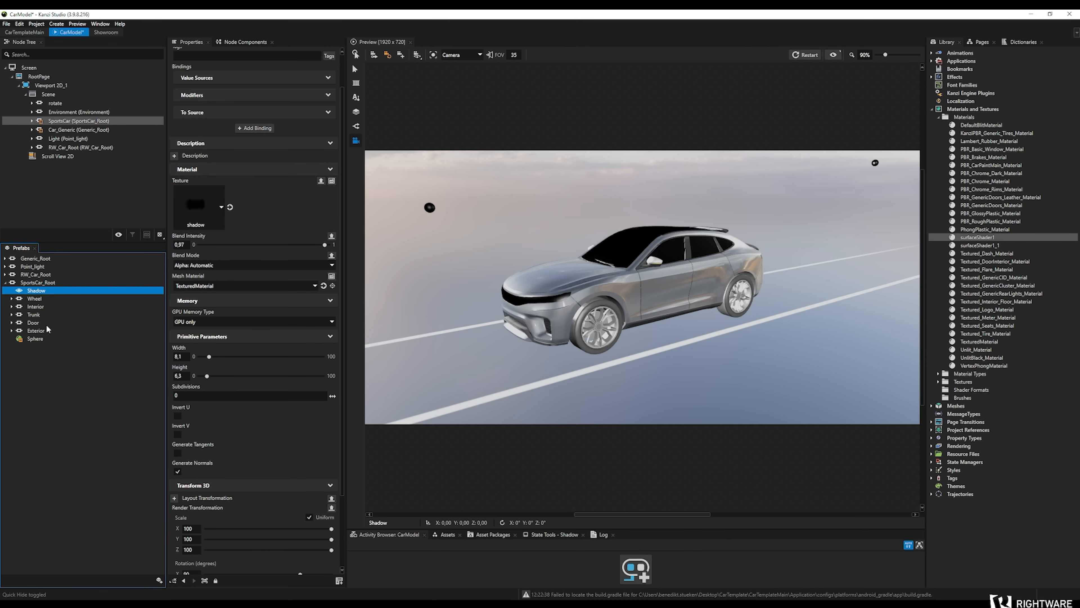
pyautogui.click(5, 282)
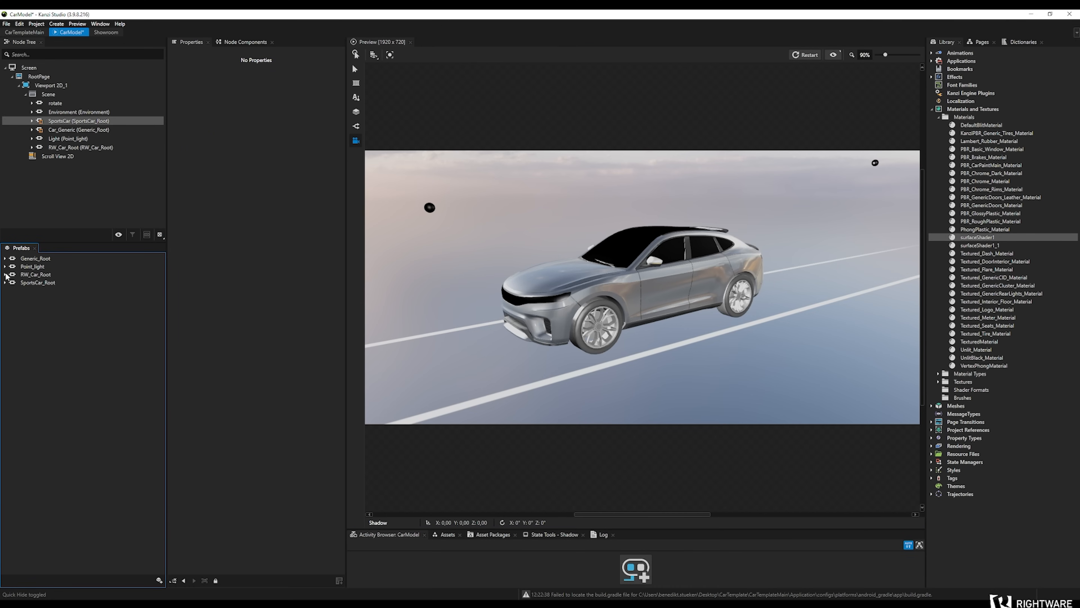
pyautogui.click(5, 274)
pyautogui.click(34, 275)
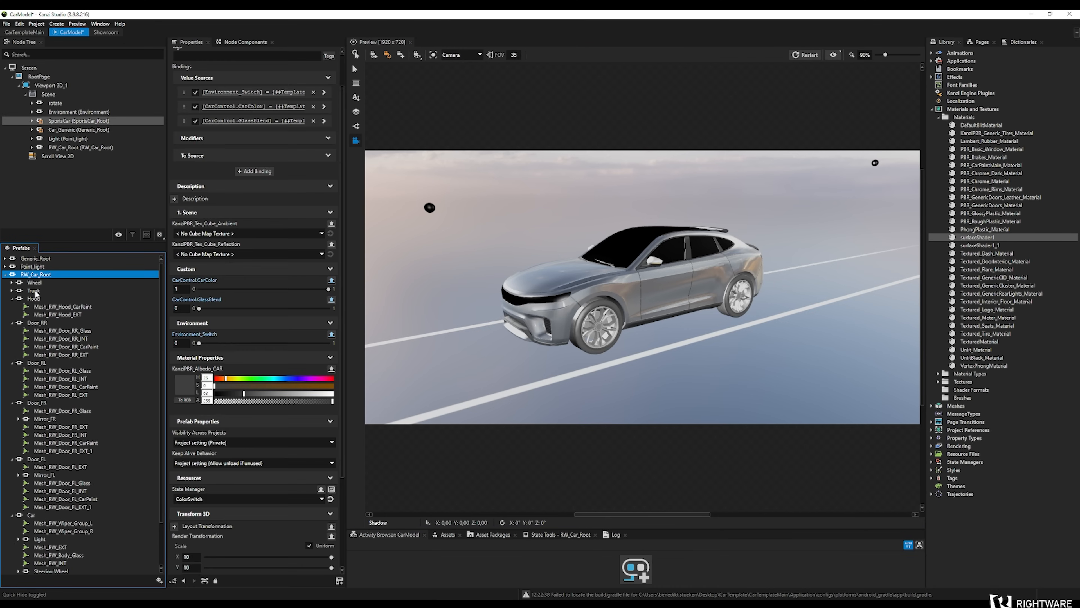
pyautogui.hotkey('ctrl', 'v')
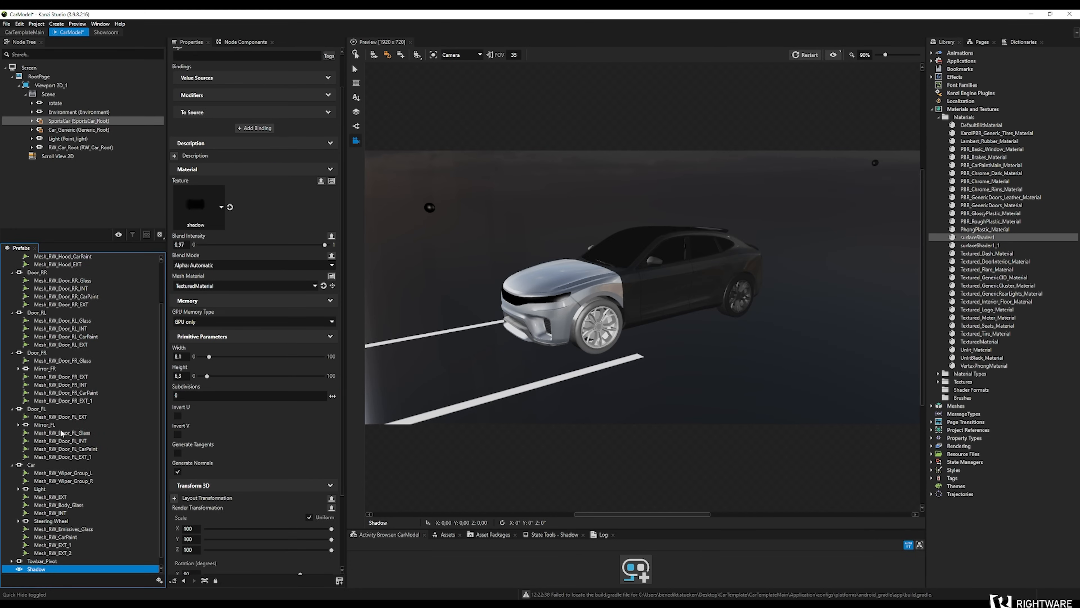
# Collapse the Hood, Door and Car groups of RW_Car_Root and move Shadow above Wheel as the prefab's first child
pyautogui.scroll(2, 62, 433)
pyautogui.click(12, 298)
pyautogui.click(12, 306)
pyautogui.click(12, 314)
pyautogui.click(13, 322)
pyautogui.click(12, 331)
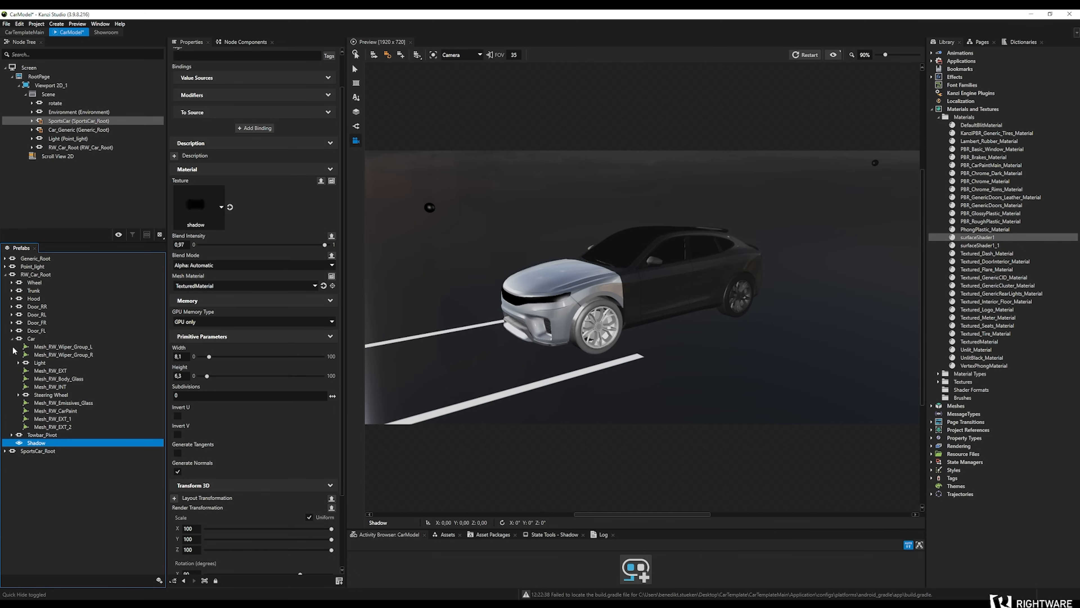
pyautogui.click(12, 339)
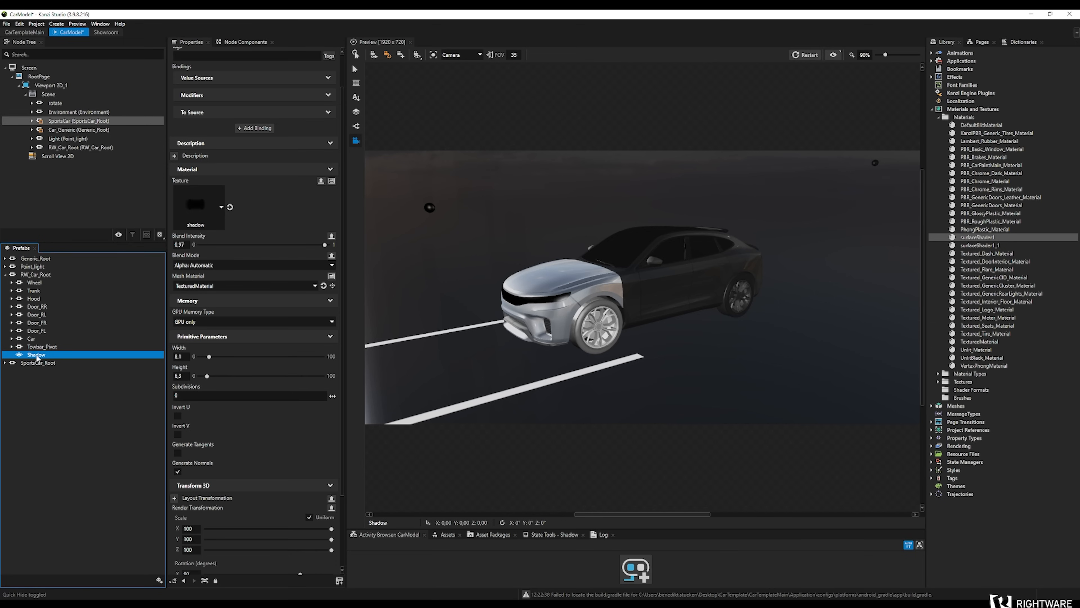
pyautogui.moveTo(33, 277); pyautogui.dragTo(38, 283)
# Turn off uniform scaling for the RW_Car_Root Shadow and set its scale to X 1,02, Y 0,98 and Z 1
pyautogui.scroll(-10, 629, 325)
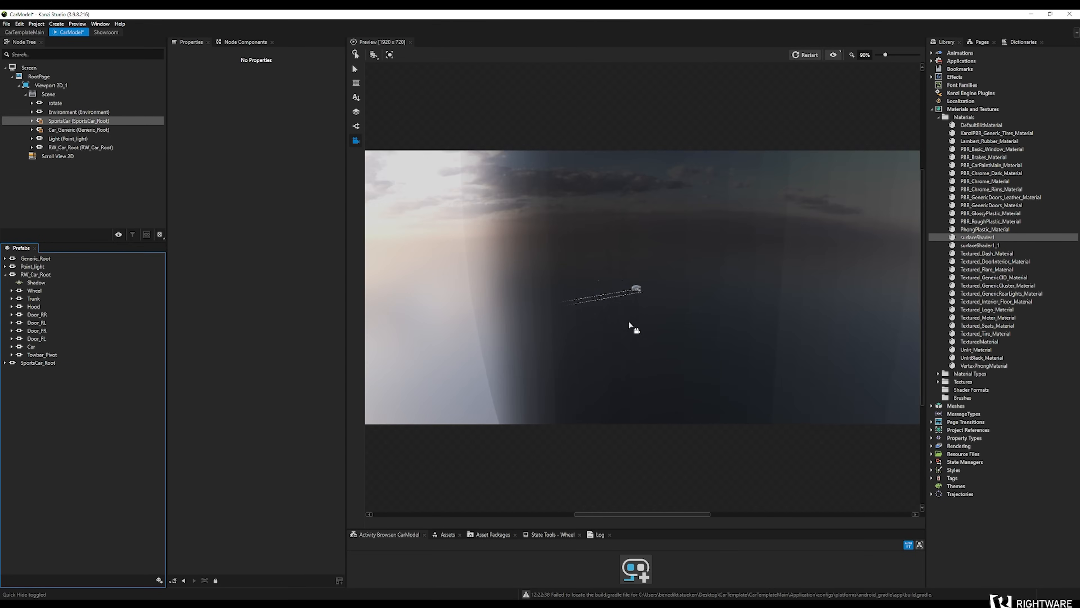
pyautogui.scroll(-3, 629, 322)
pyautogui.scroll(12, 661, 300)
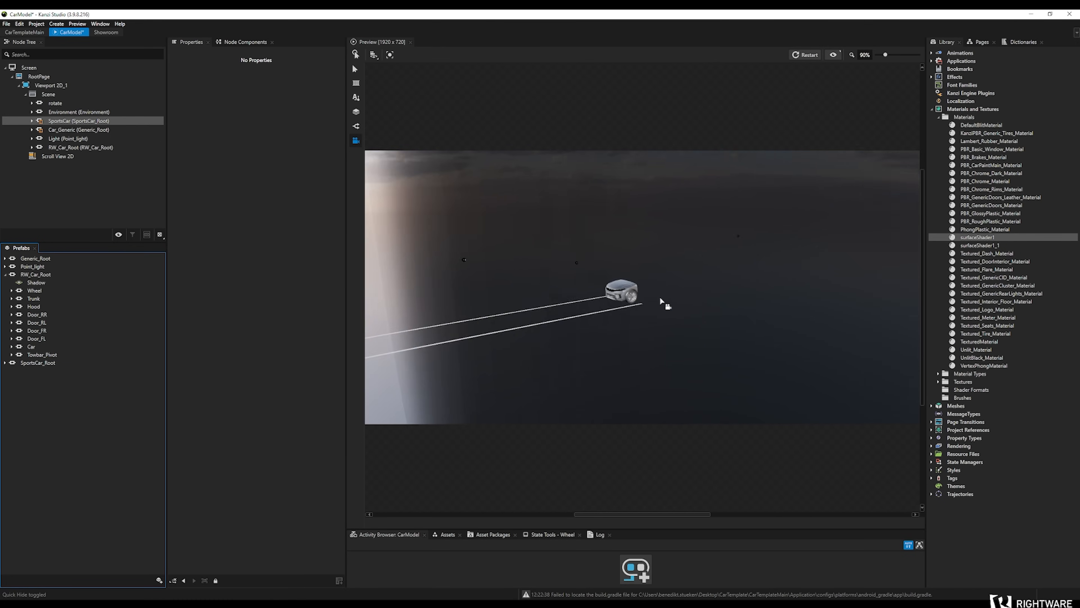
pyautogui.scroll(5, 658, 298)
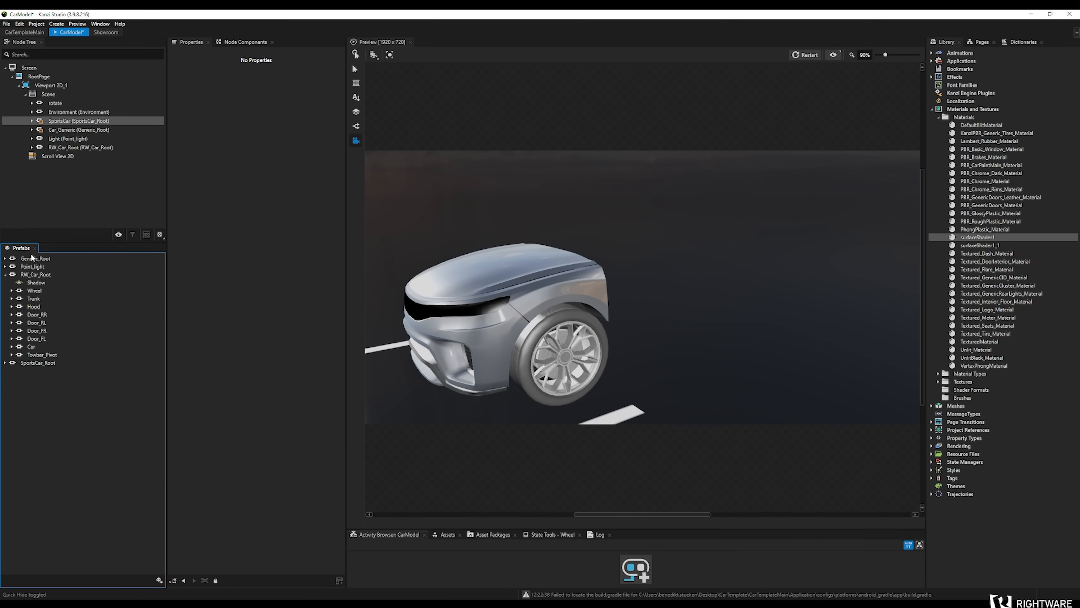
pyautogui.click(36, 282)
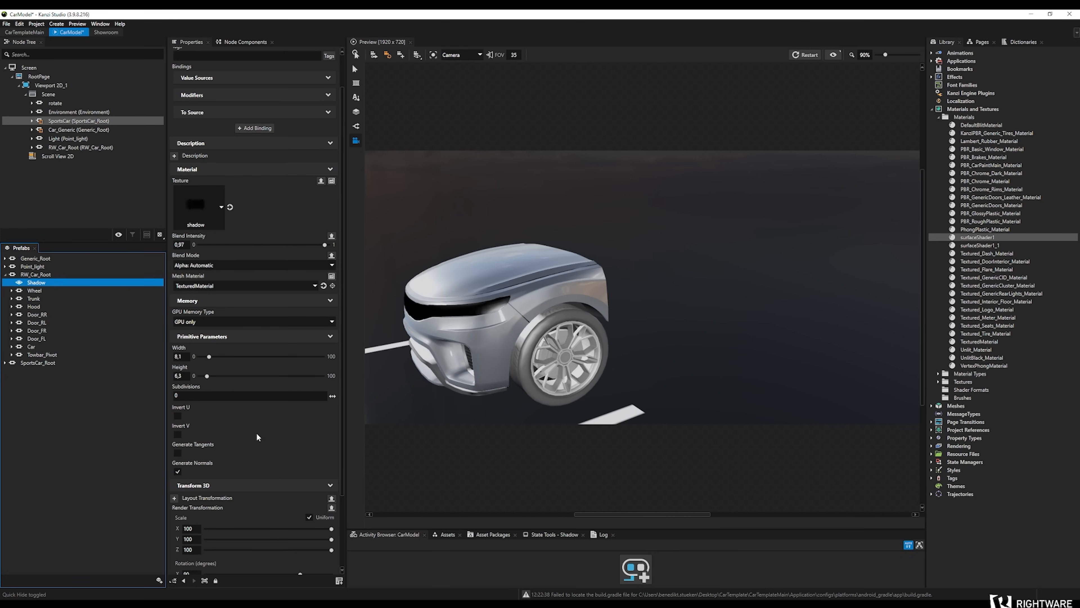
pyautogui.scroll(-3, 257, 432)
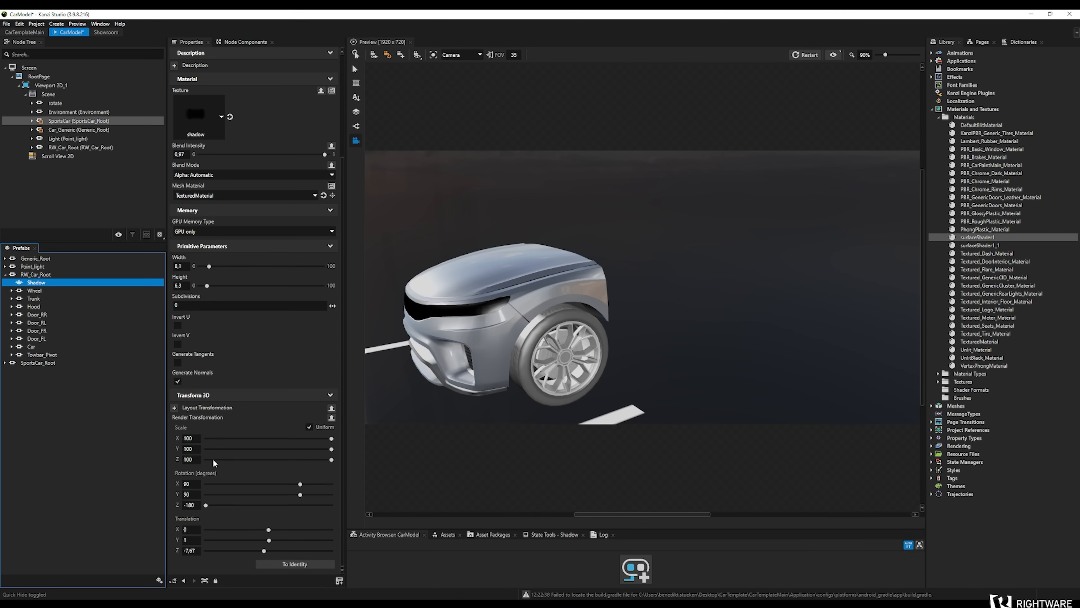
pyautogui.click(310, 426)
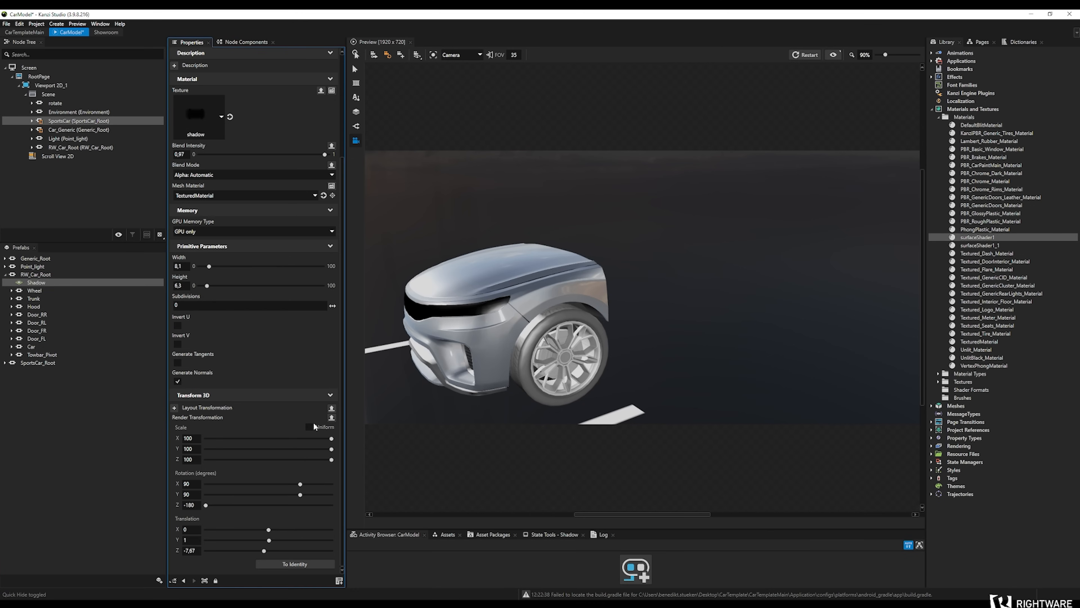
pyautogui.click(196, 438)
pyautogui.write('1.02')
pyautogui.press('Tab')
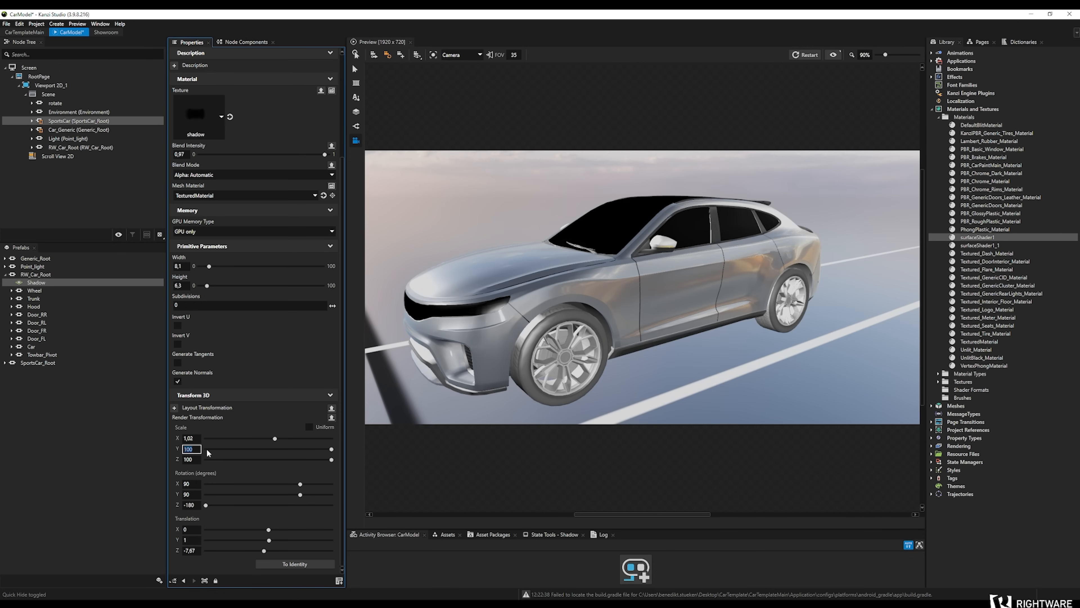
pyautogui.write('0.98')
pyautogui.press('Tab')
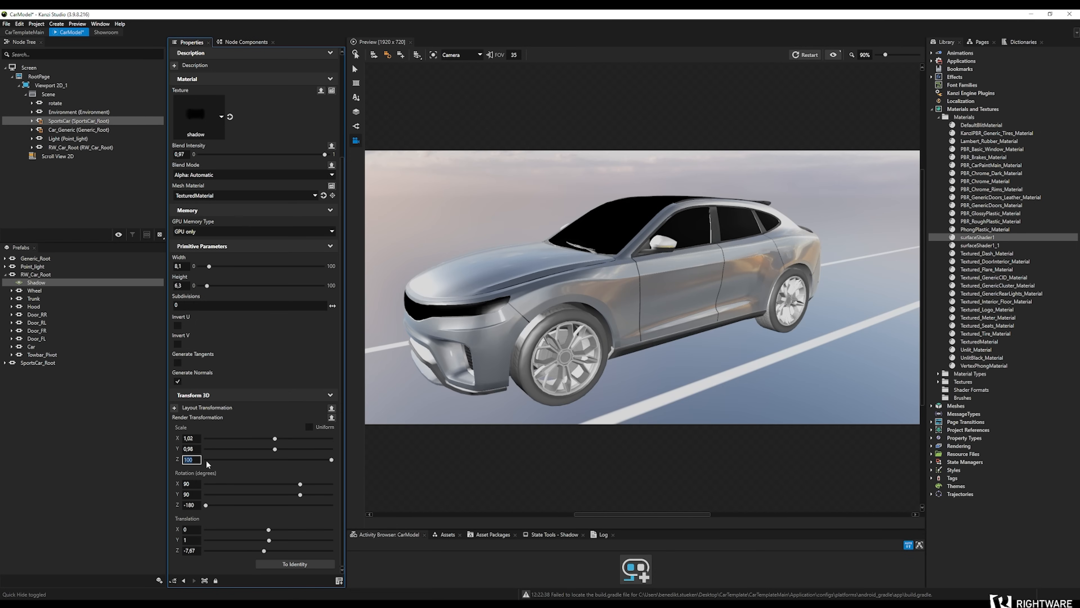
# Set the Shadow's rotation to X 0, Y 0 and Z -90 degrees
pyautogui.click(198, 483)
pyautogui.write('0')
pyautogui.click(197, 495)
pyautogui.write('-90')
pyautogui.press('Return')
# Set the Shadow's translation to X 0,02, Y -0,05 and Z 0
pyautogui.click(192, 529)
pyautogui.write('0,02')
pyautogui.click(196, 540)
pyautogui.write('-0,05')
pyautogui.press('Tab')
pyautogui.write('0')
pyautogui.press('Return')
# Inspect the Shadow's fit beneath the RW car in the preview from several angles and distances
pyautogui.moveTo(631, 286); pyautogui.dragTo(677, 307)
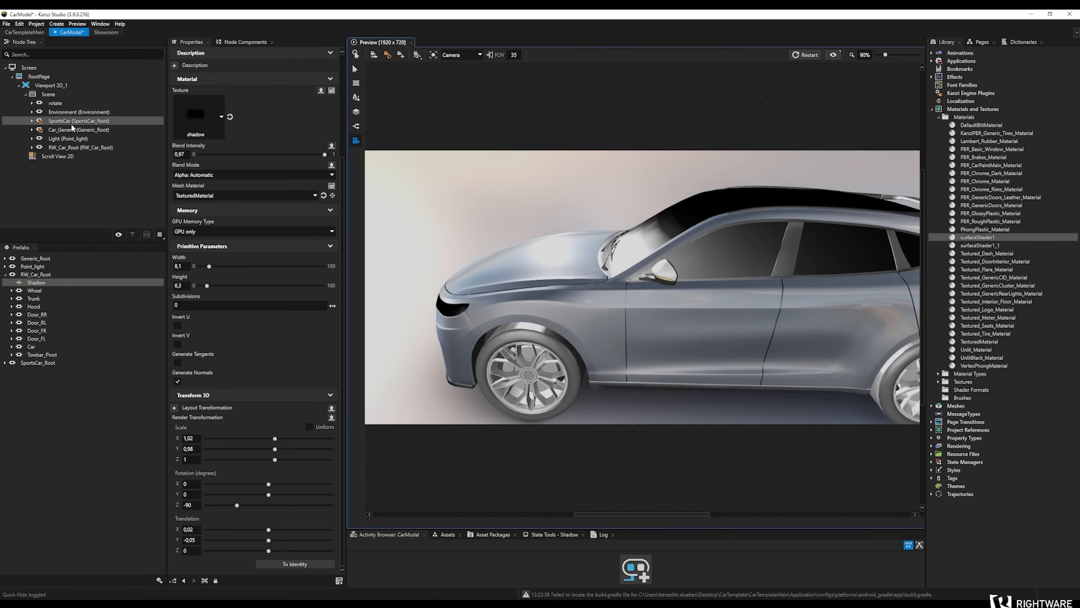
pyautogui.click(37, 284)
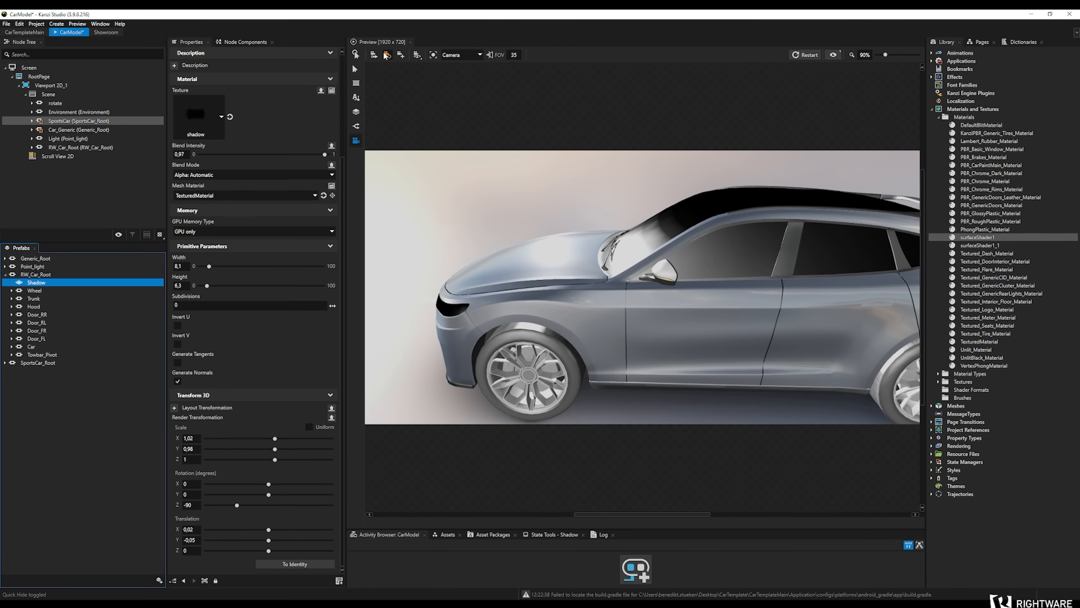
pyautogui.click(432, 58)
pyautogui.moveTo(559, 183); pyautogui.dragTo(774, 292)
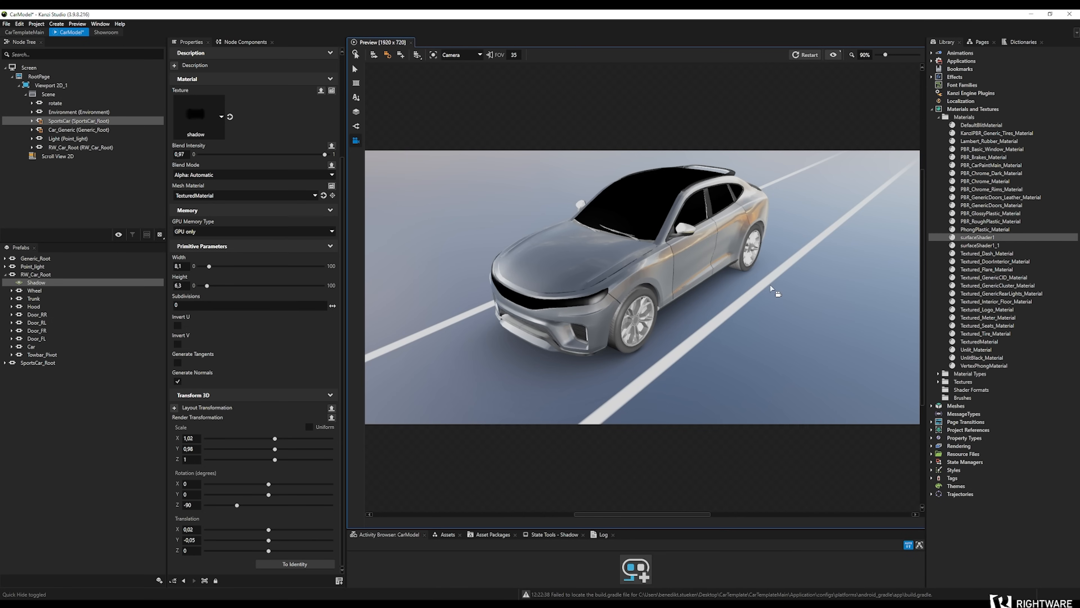
pyautogui.moveTo(769, 246); pyautogui.dragTo(676, 344)
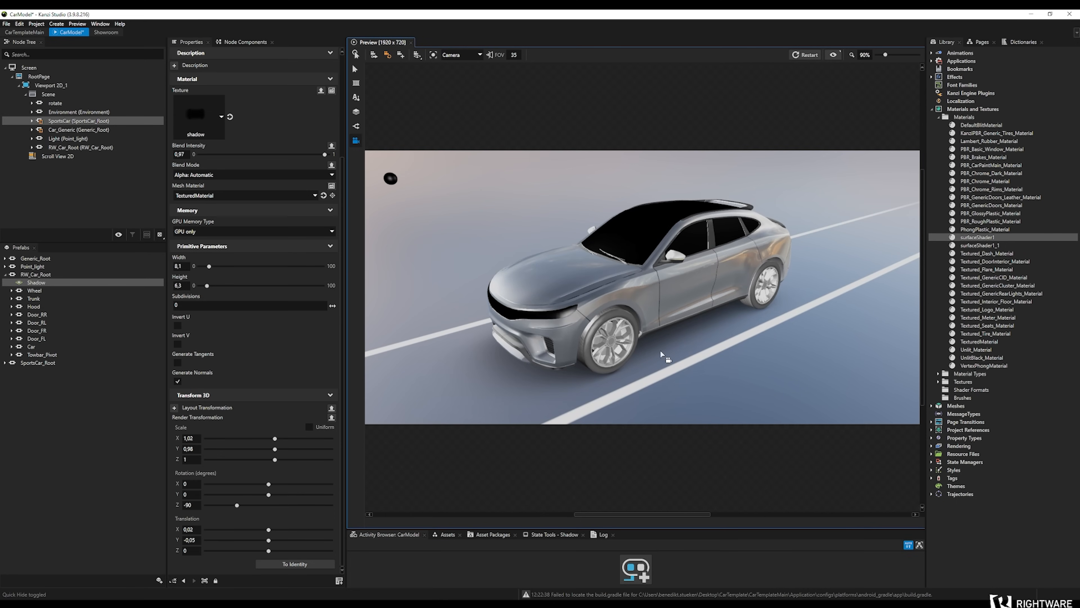
pyautogui.moveTo(769, 306); pyautogui.dragTo(556, 304)
pyautogui.scroll(5, 632, 277)
pyautogui.moveTo(632, 277); pyautogui.dragTo(711, 337)
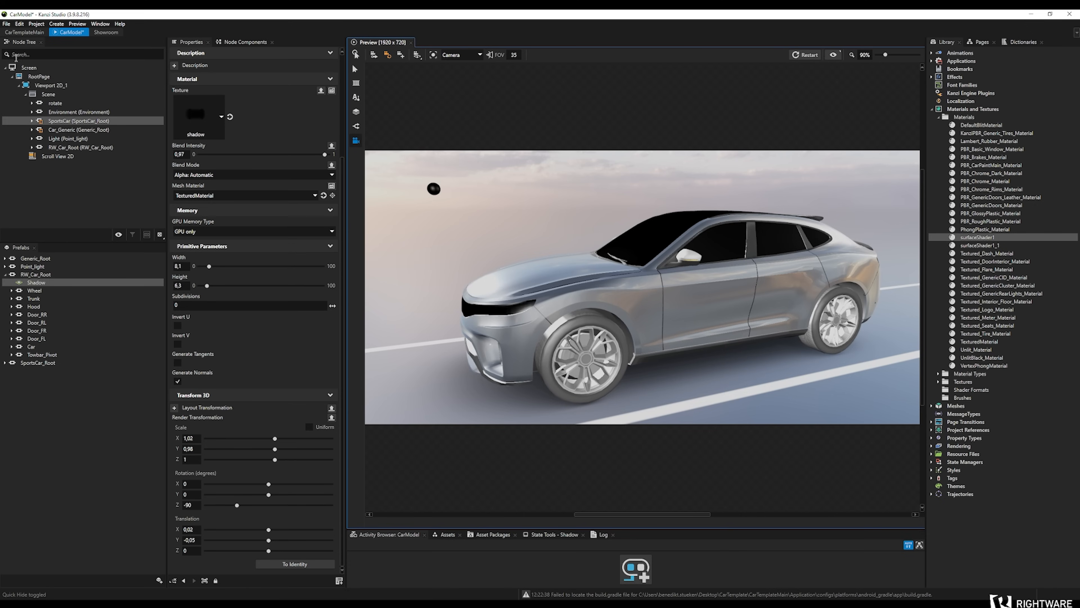
# In the CarTemplateMain project, rename the Sports state in the CarString state manager's State Group to RW Car
pyautogui.click(10, 33)
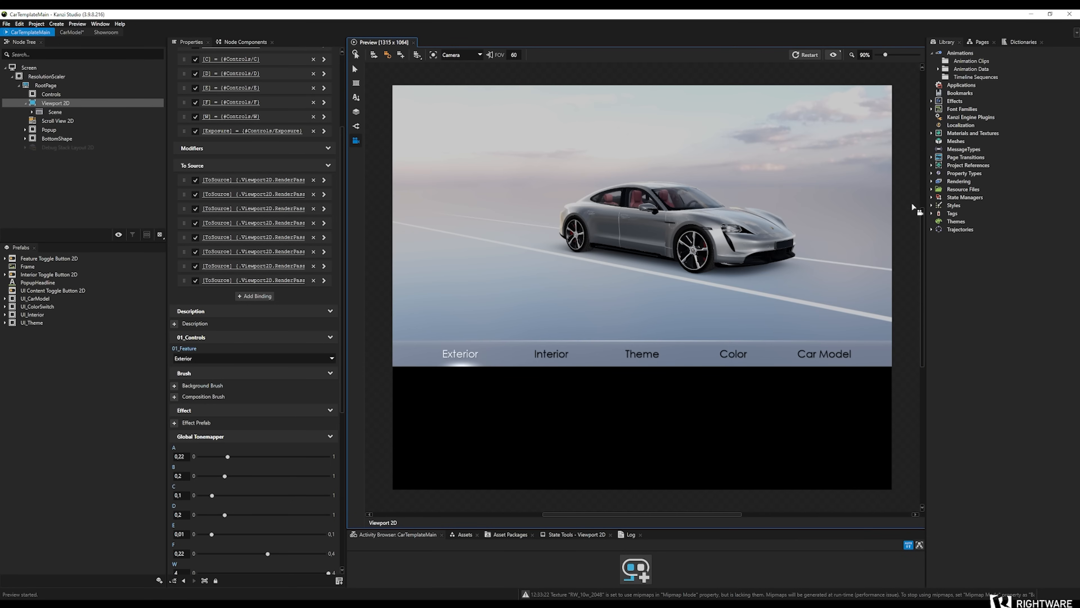
pyautogui.click(932, 198)
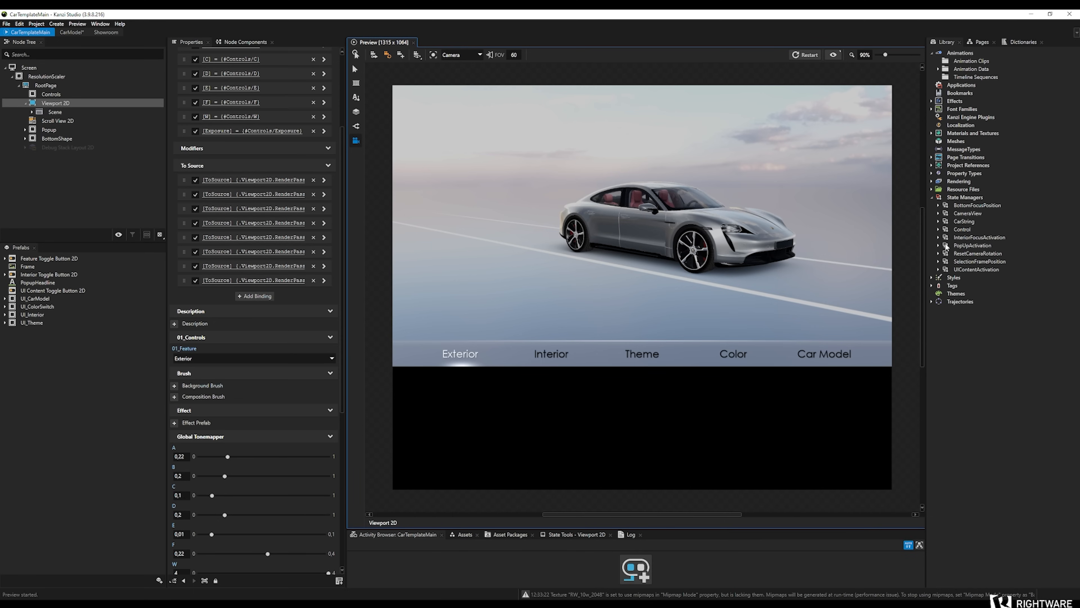
pyautogui.click(939, 222)
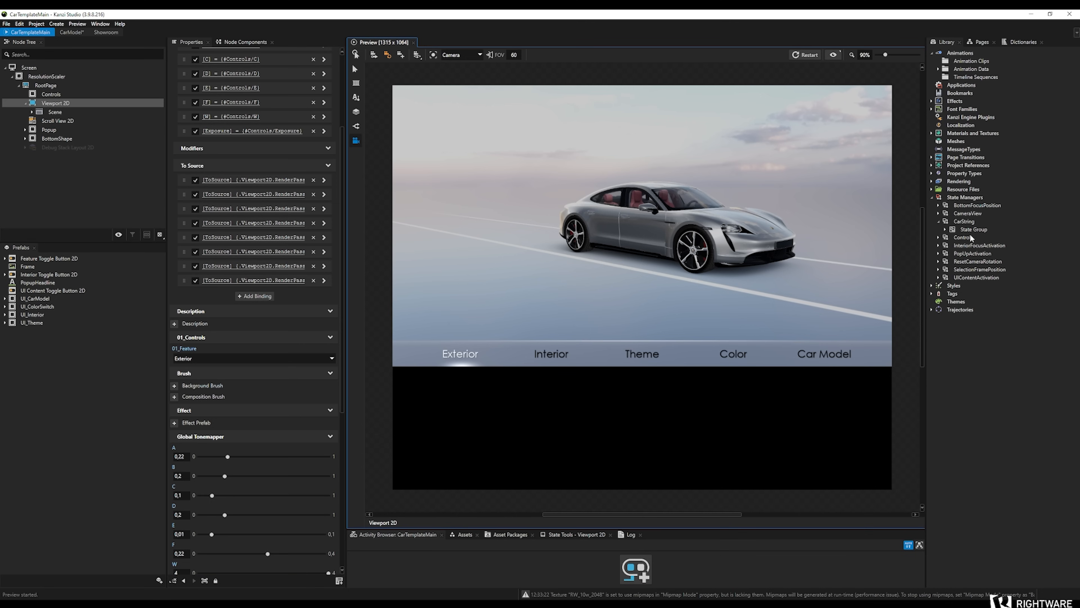
pyautogui.click(947, 230)
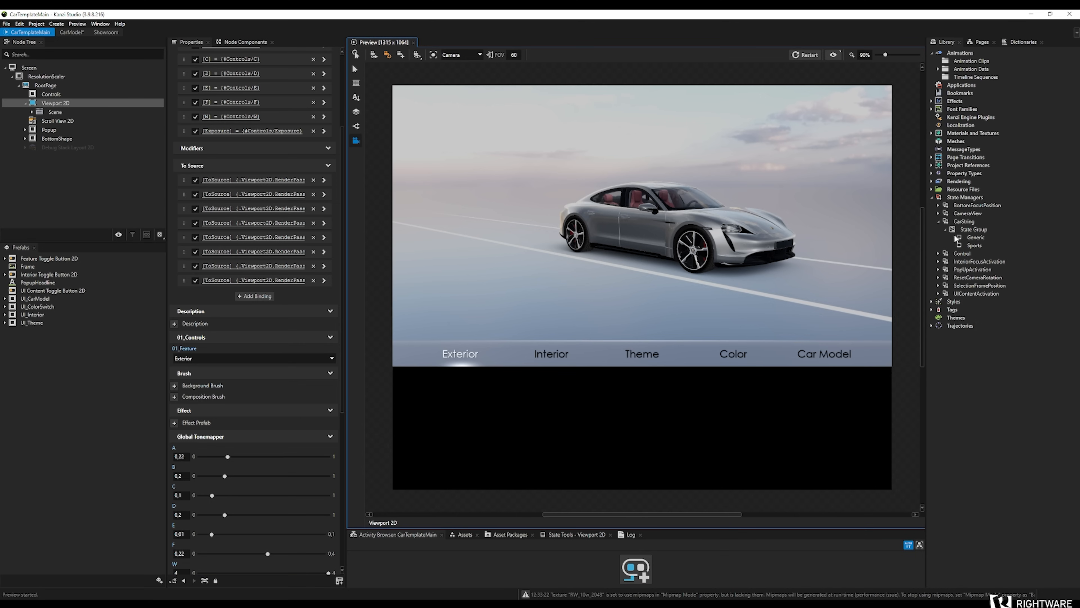
pyautogui.click(972, 246)
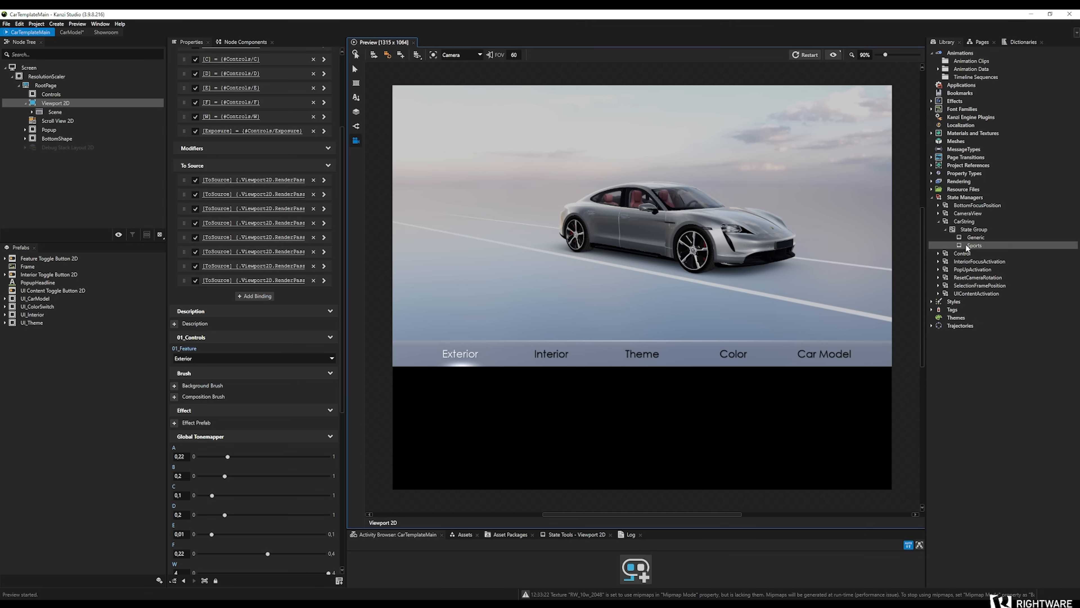
pyautogui.rightClick(968, 230)
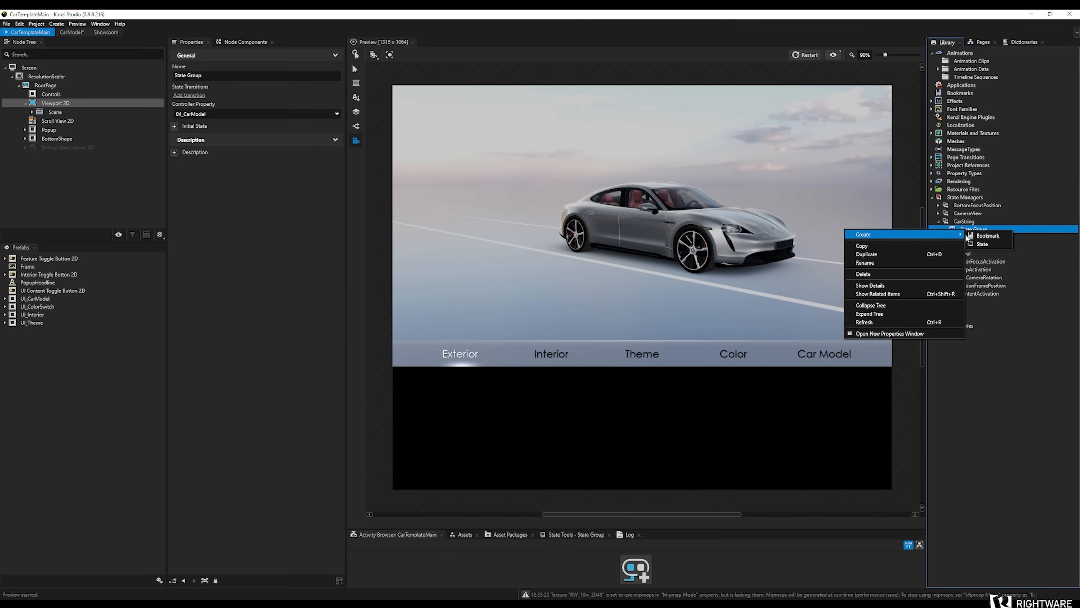
pyautogui.click(1067, 198)
pyautogui.click(1050, 246)
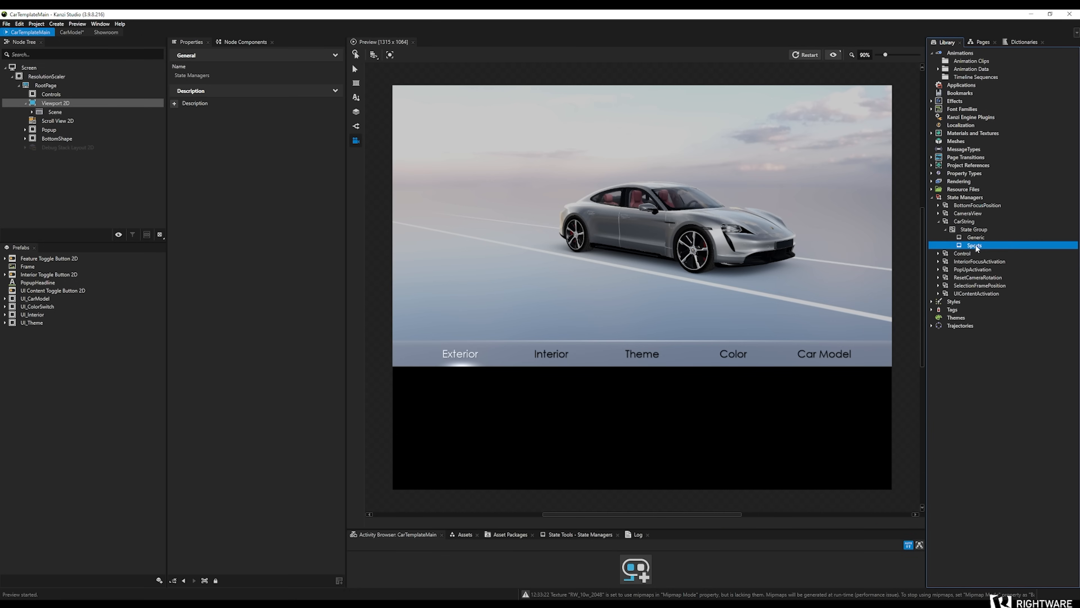
pyautogui.click(206, 77)
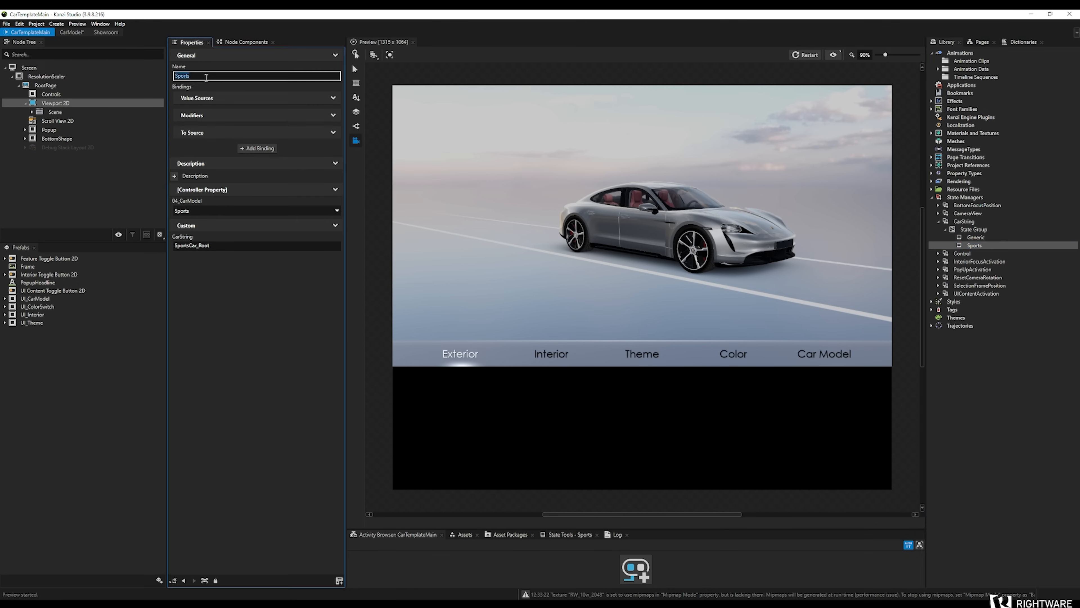
pyautogui.write('RW Car')
pyautogui.press('Return')
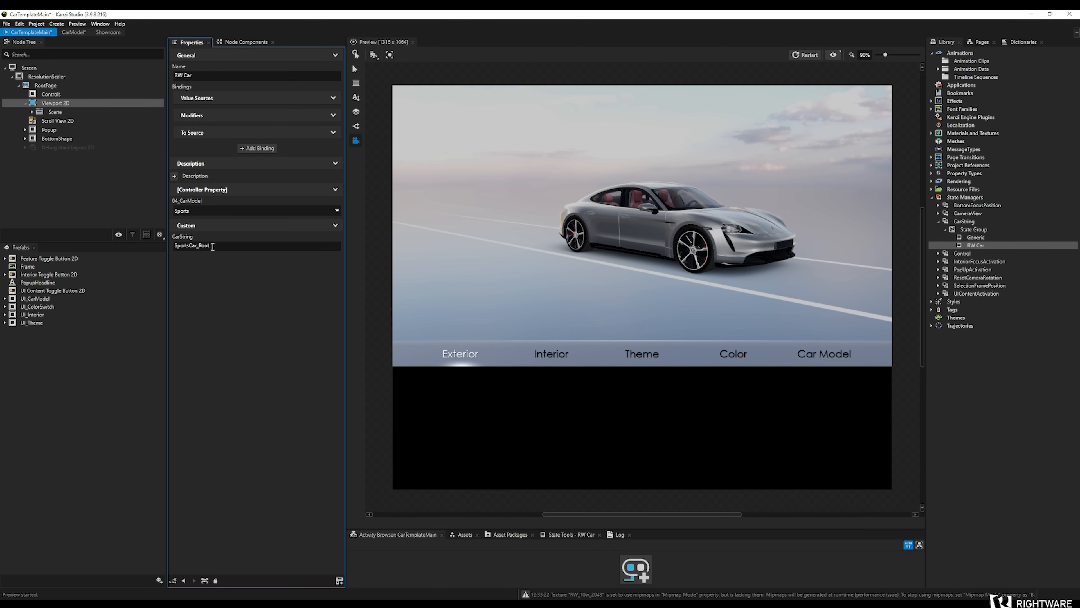
# Copy the RW_Car_Root prefab's name from the CarModel project into the RW Car state's CarString property in CarTemplateMain
pyautogui.click(73, 31)
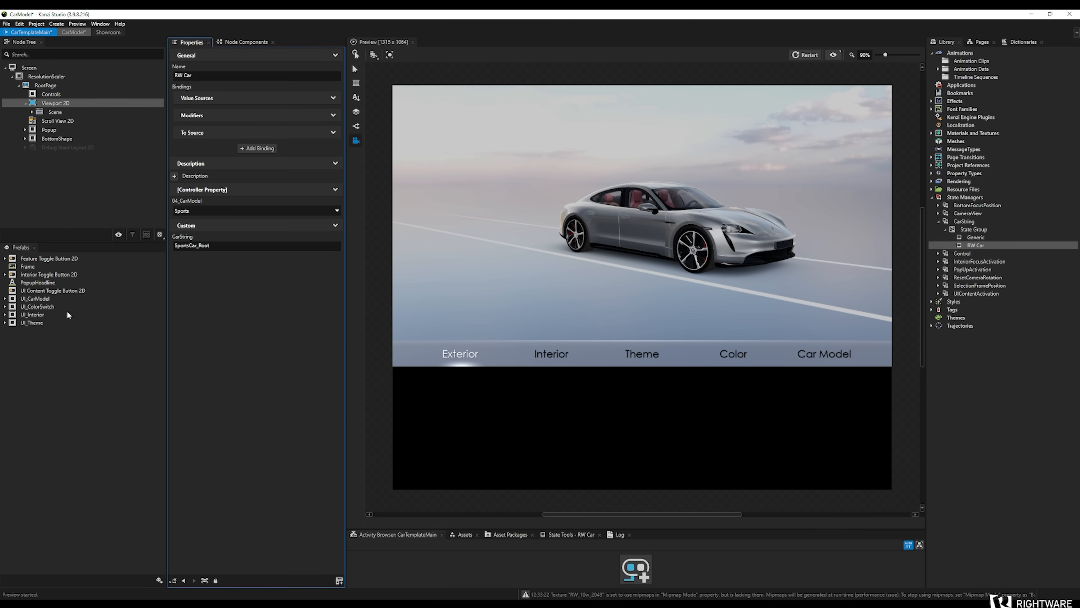
pyautogui.click(26, 274)
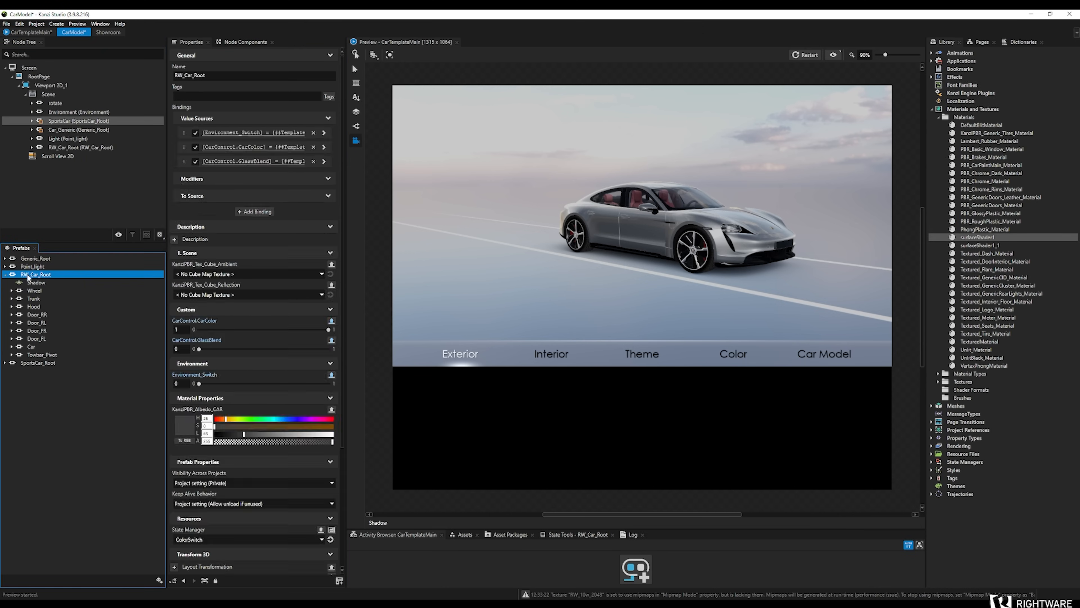
pyautogui.click(231, 77)
pyautogui.hotkey('ctrl', 'c')
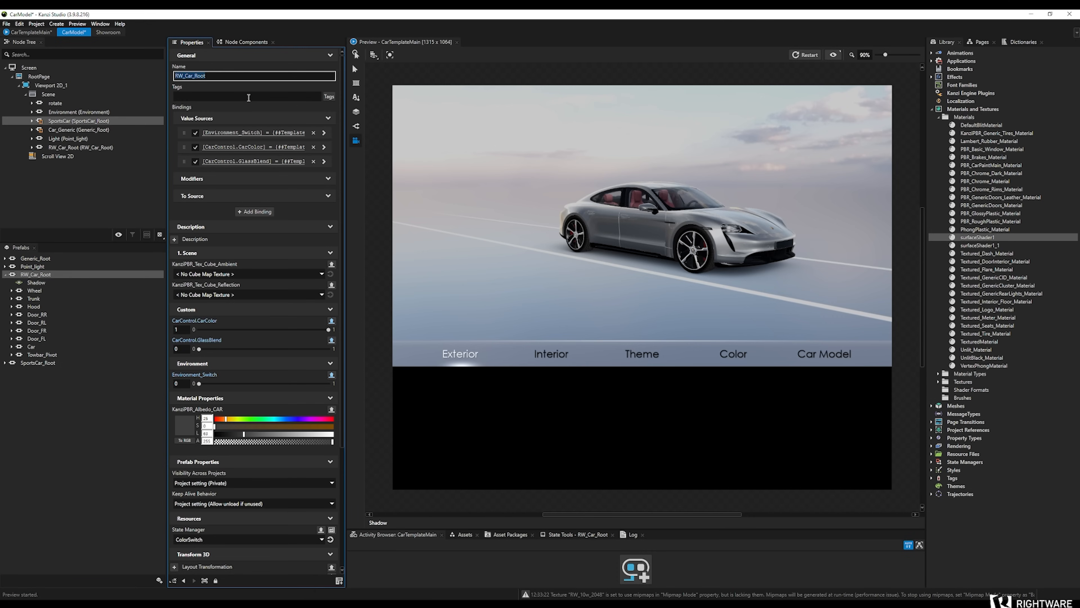
pyautogui.click(30, 31)
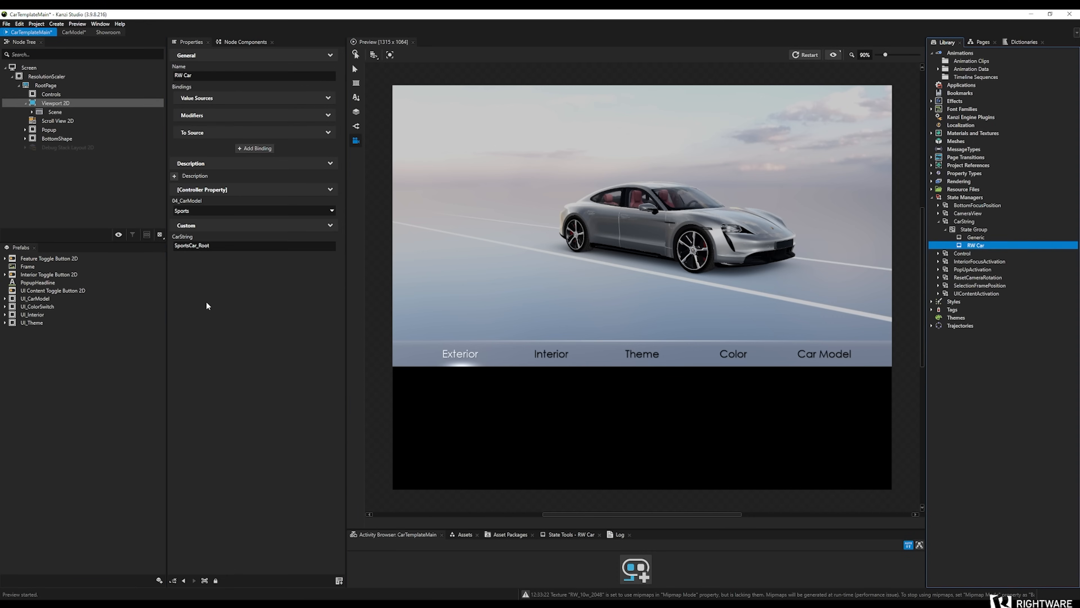
pyautogui.click(255, 246)
pyautogui.hotkey('ctrl', 'v')
pyautogui.press('Return')
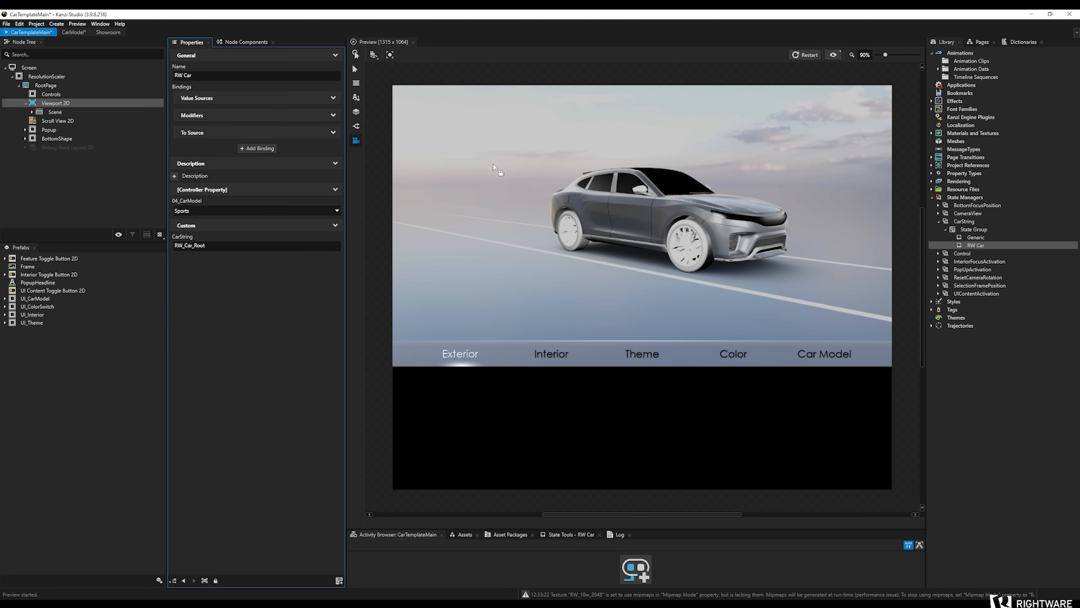
# Check the Color and Car Model popups in the interactive preview, trying the Generic and SportsCar choices
pyautogui.click(355, 69)
pyautogui.click(721, 359)
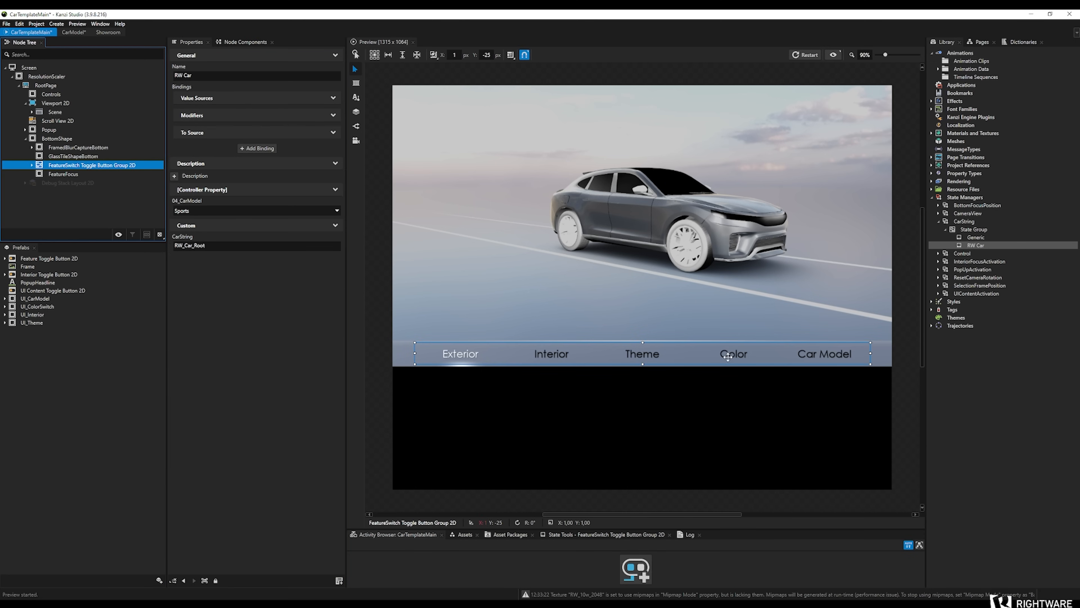
pyautogui.click(355, 54)
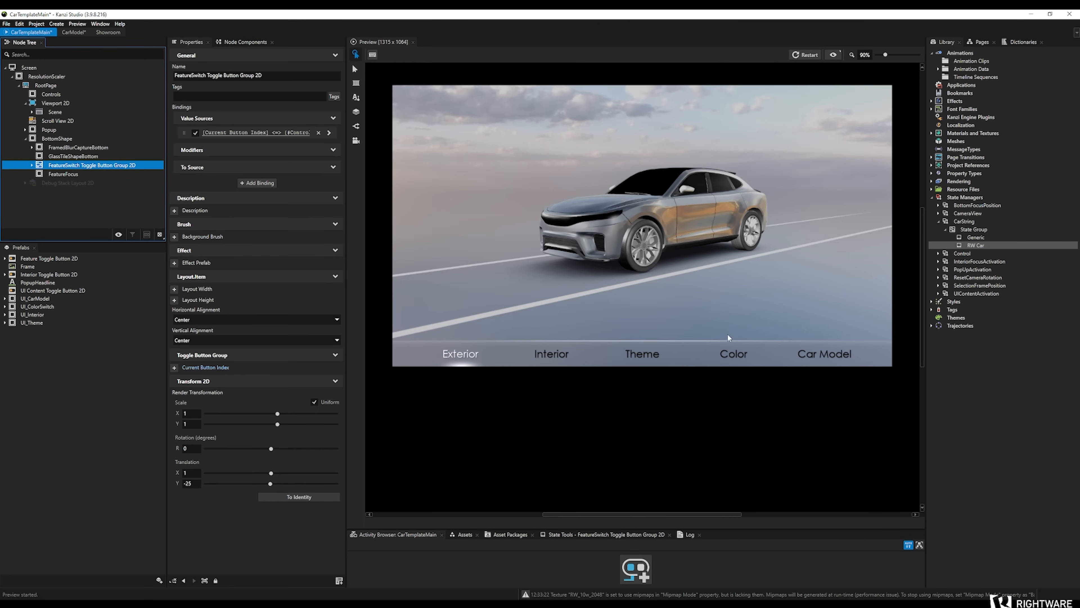
pyautogui.click(733, 355)
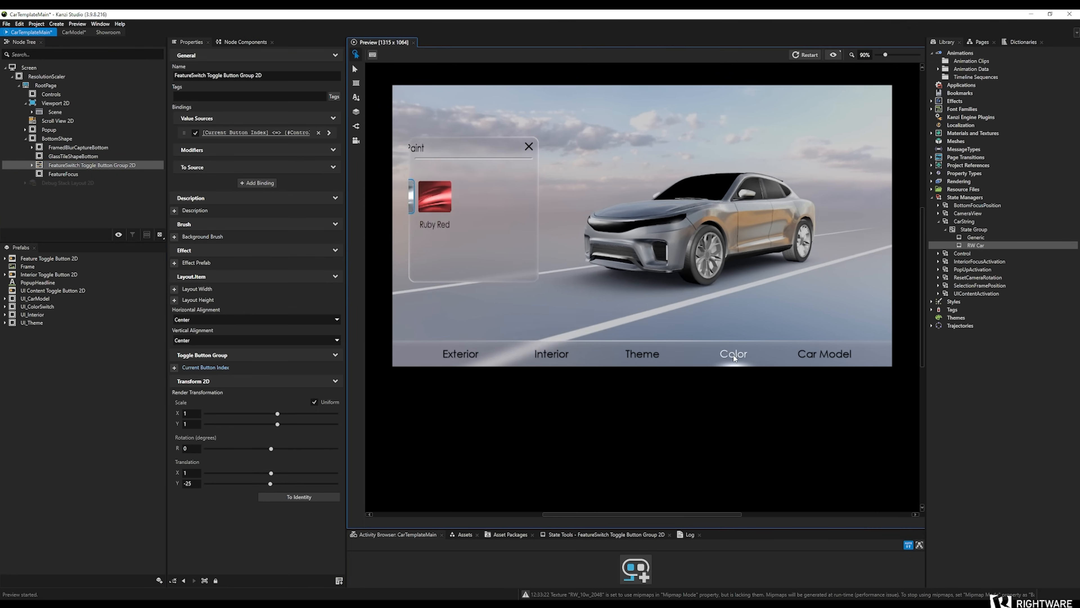
pyautogui.click(804, 357)
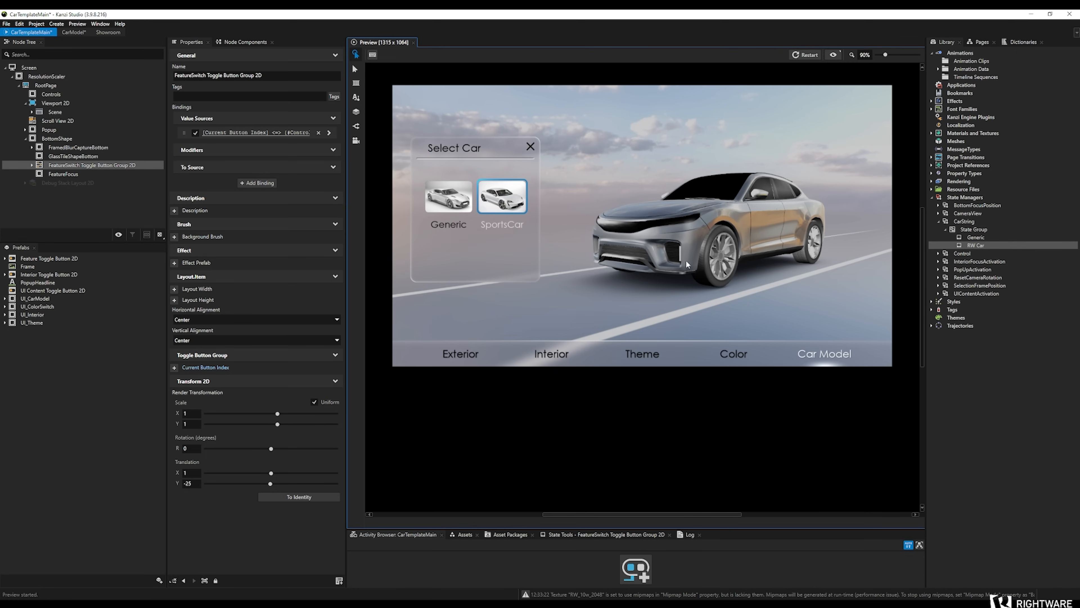
pyautogui.click(447, 197)
pyautogui.click(481, 208)
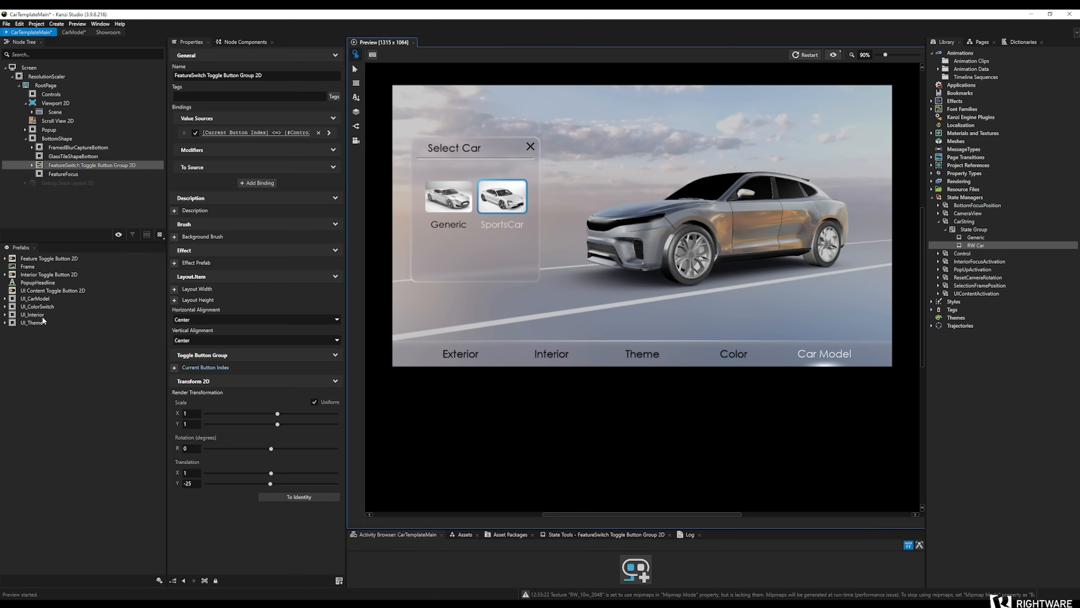
# In the UI_CarModel prefab, set the text of Model2's label to RW Car
pyautogui.click(27, 300)
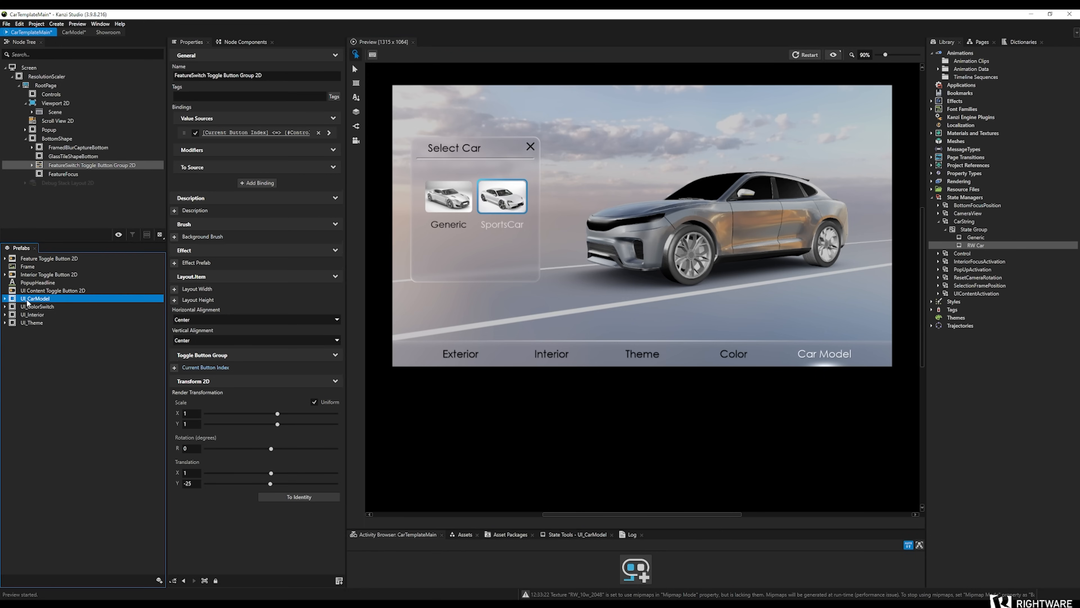
pyautogui.doubleClick(27, 299)
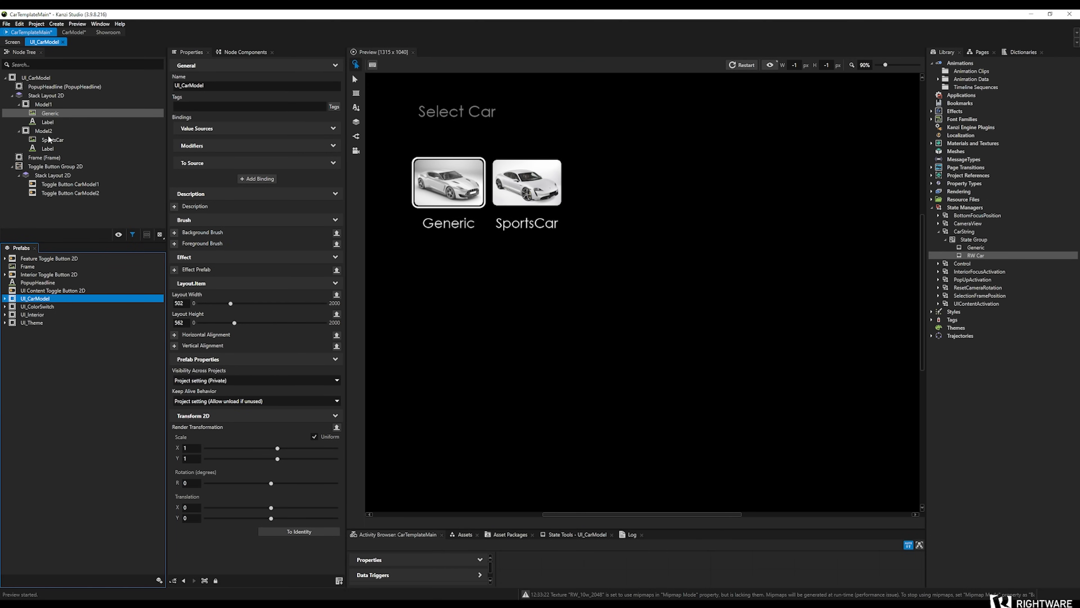
pyautogui.click(40, 132)
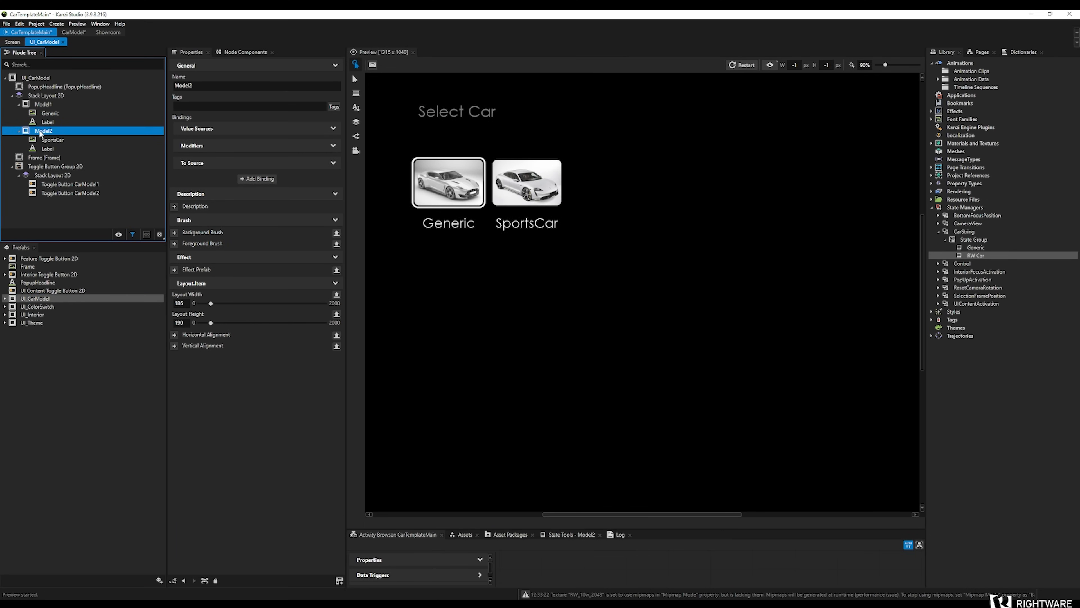
pyautogui.click(48, 151)
pyautogui.scroll(-5, 224, 426)
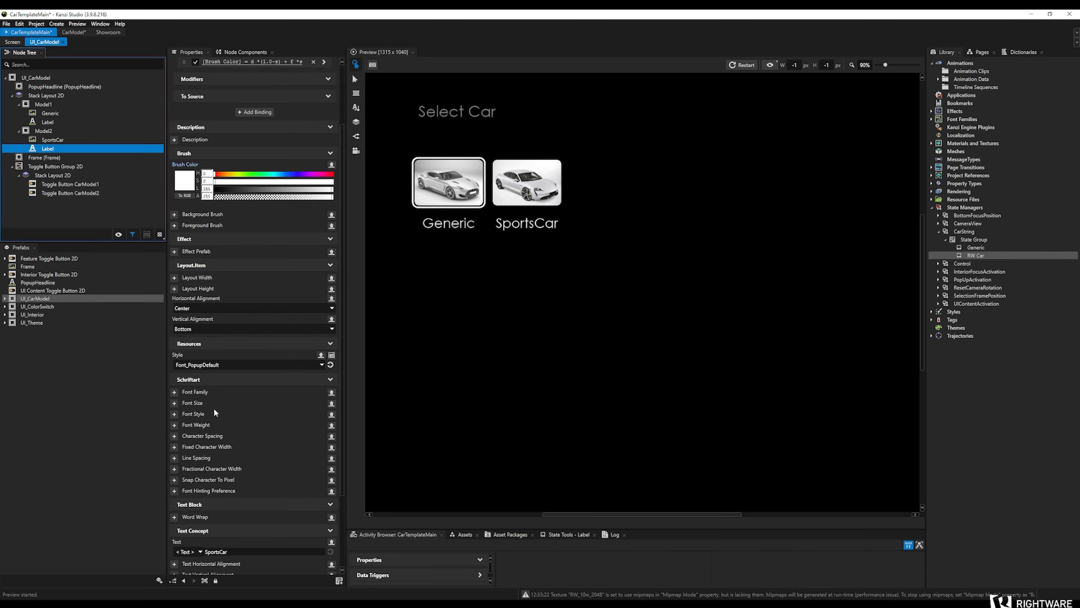
pyautogui.click(321, 455)
pyautogui.write('RW Car')
pyautogui.press('Return')
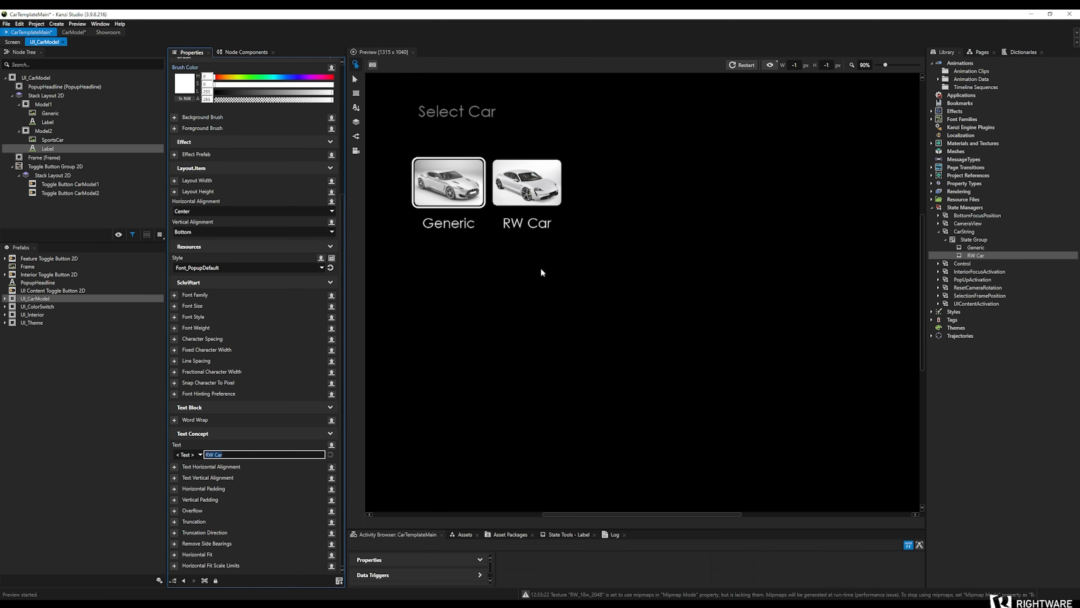
# Try SelectionTexture as the thumbnail of the SportsCar image node under Model2
pyautogui.click(48, 140)
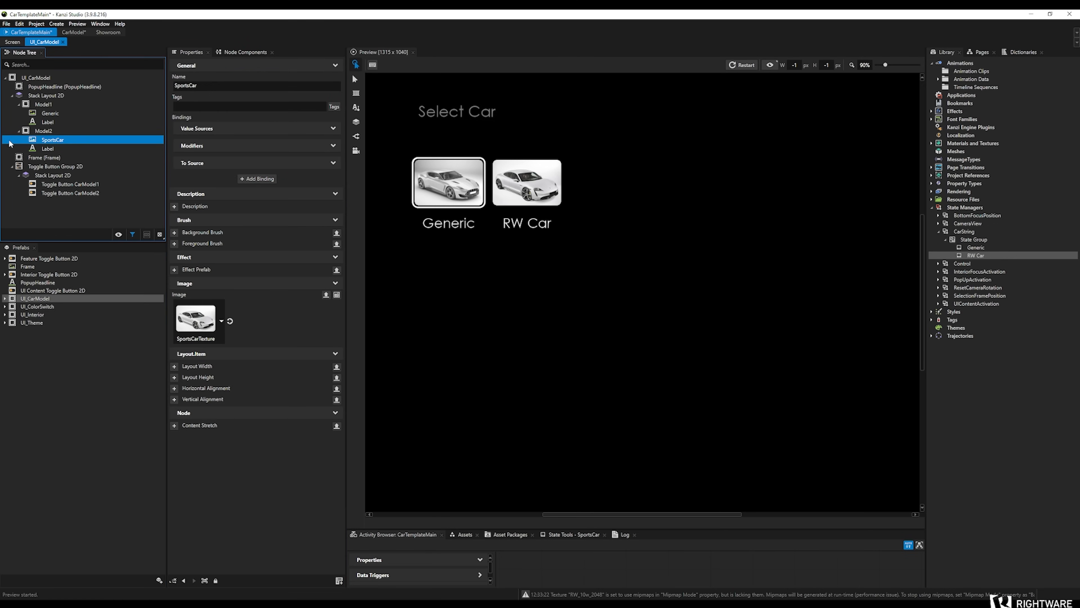
pyautogui.click(221, 321)
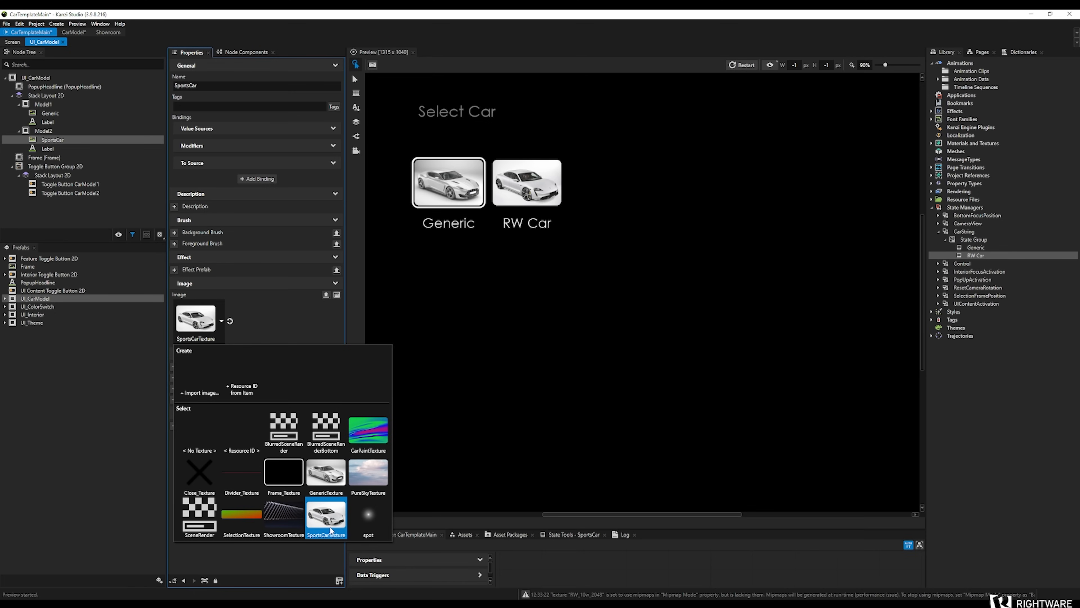
pyautogui.click(368, 471)
pyautogui.click(221, 321)
pyautogui.click(241, 494)
pyautogui.click(211, 332)
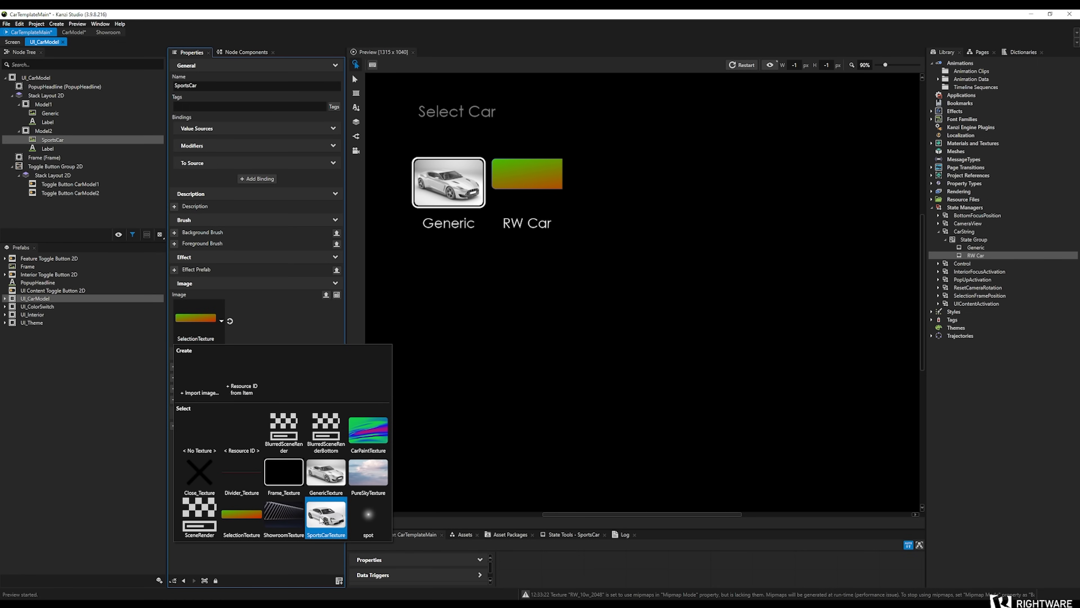
pyautogui.click(309, 479)
# Return to the main Screen view and save the CarTemplateMain project
pyautogui.click(11, 43)
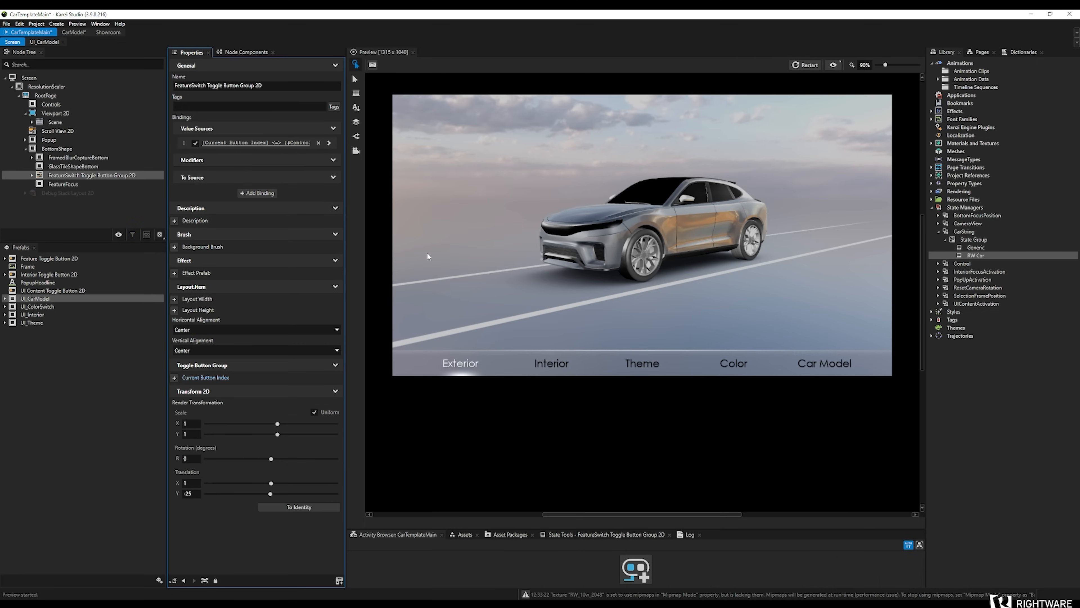
pyautogui.hotkey('ctrl', 's')
pyautogui.click(69, 34)
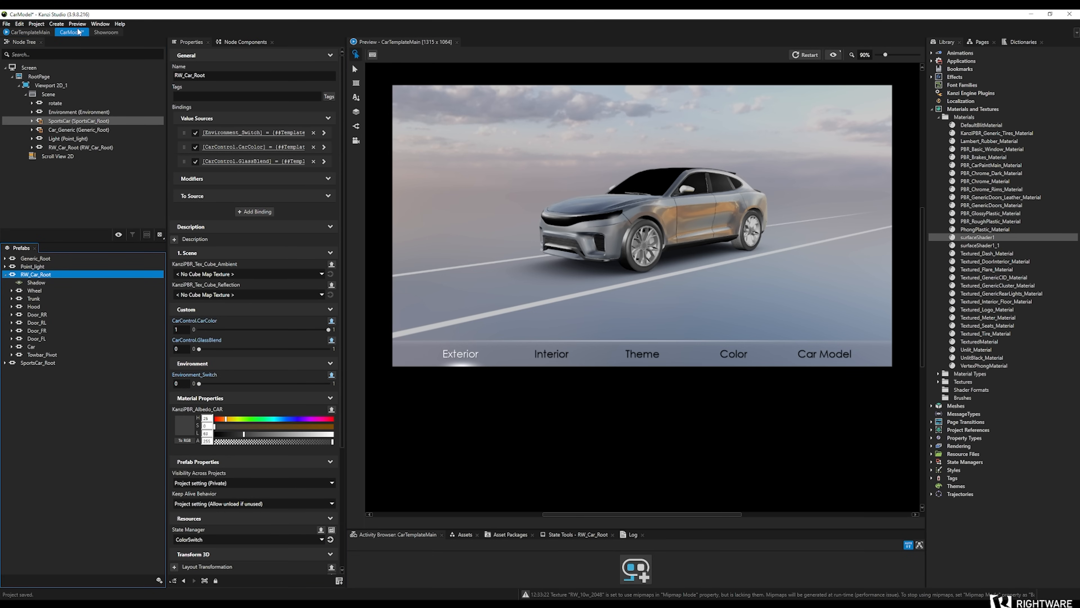
pyautogui.click(30, 33)
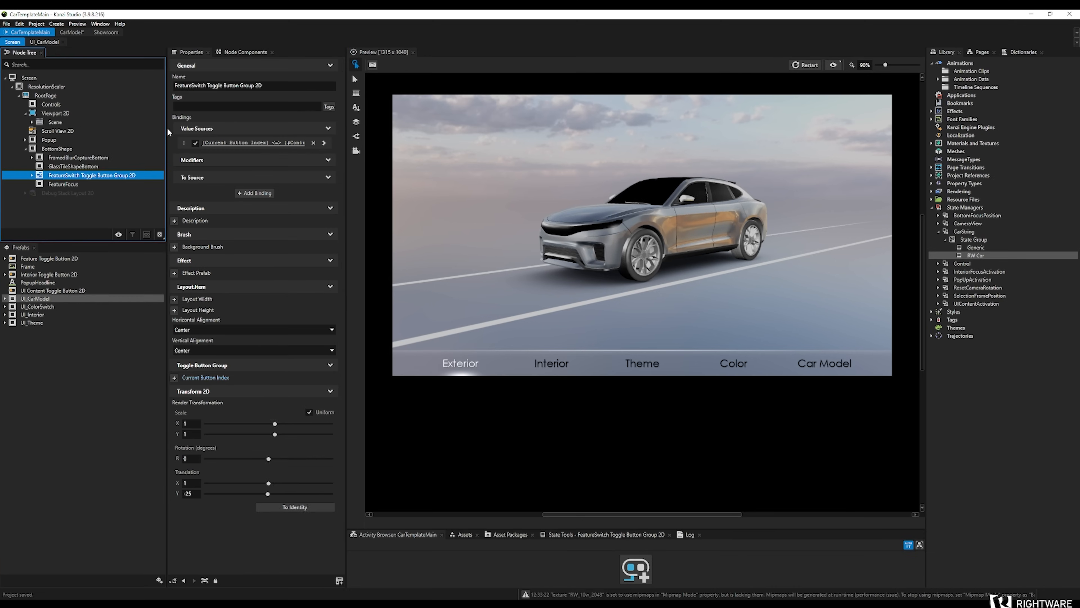